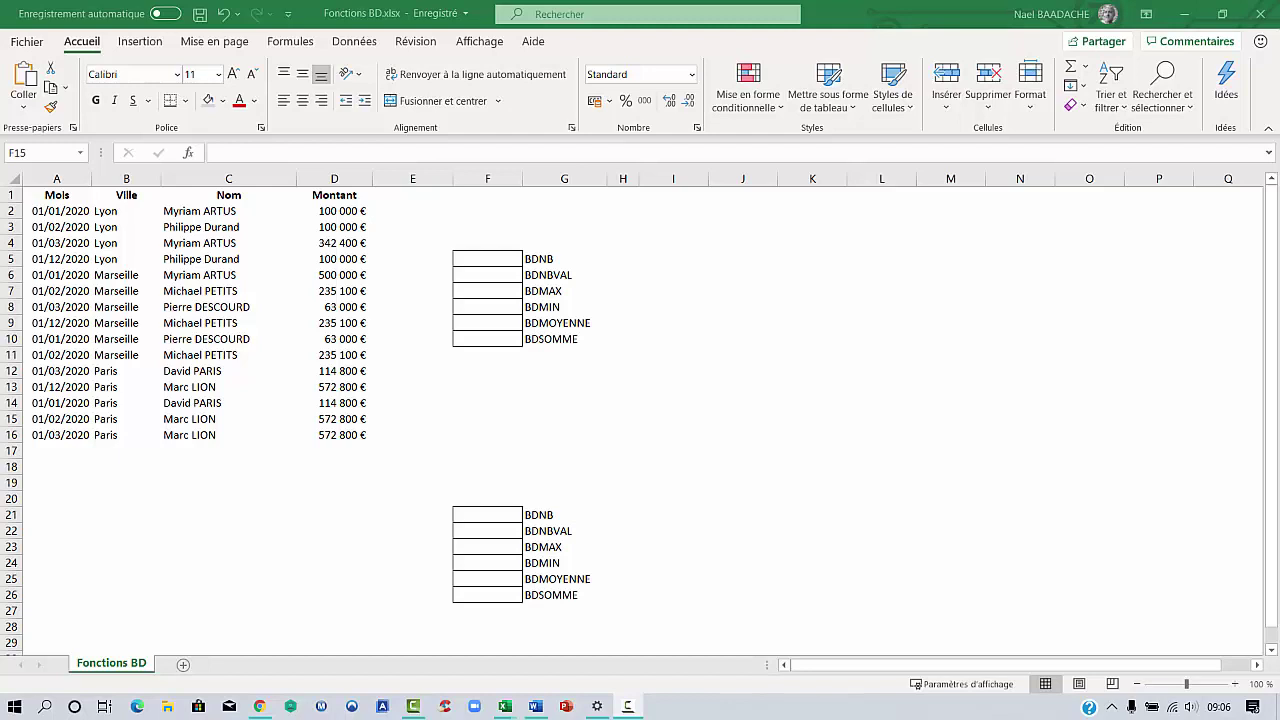
Select the six database function labels and their empty result boxes to review them
click(545, 260)
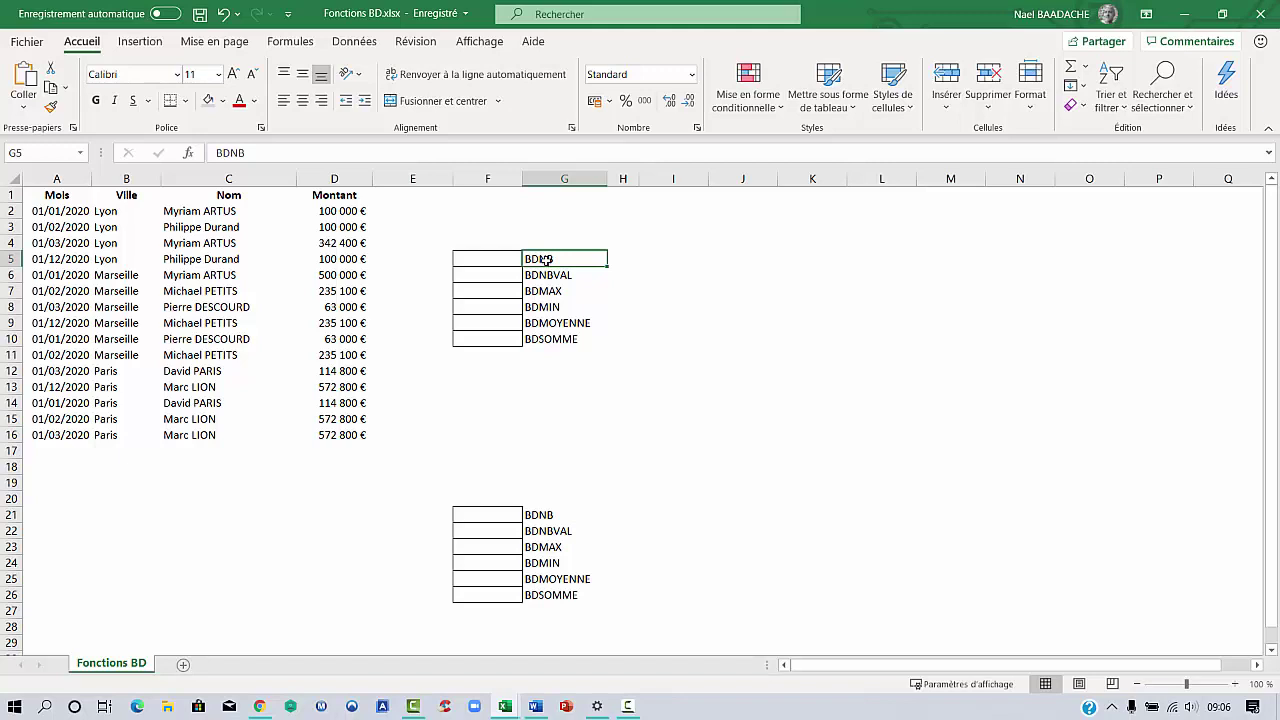
drag(545, 260, 557, 337)
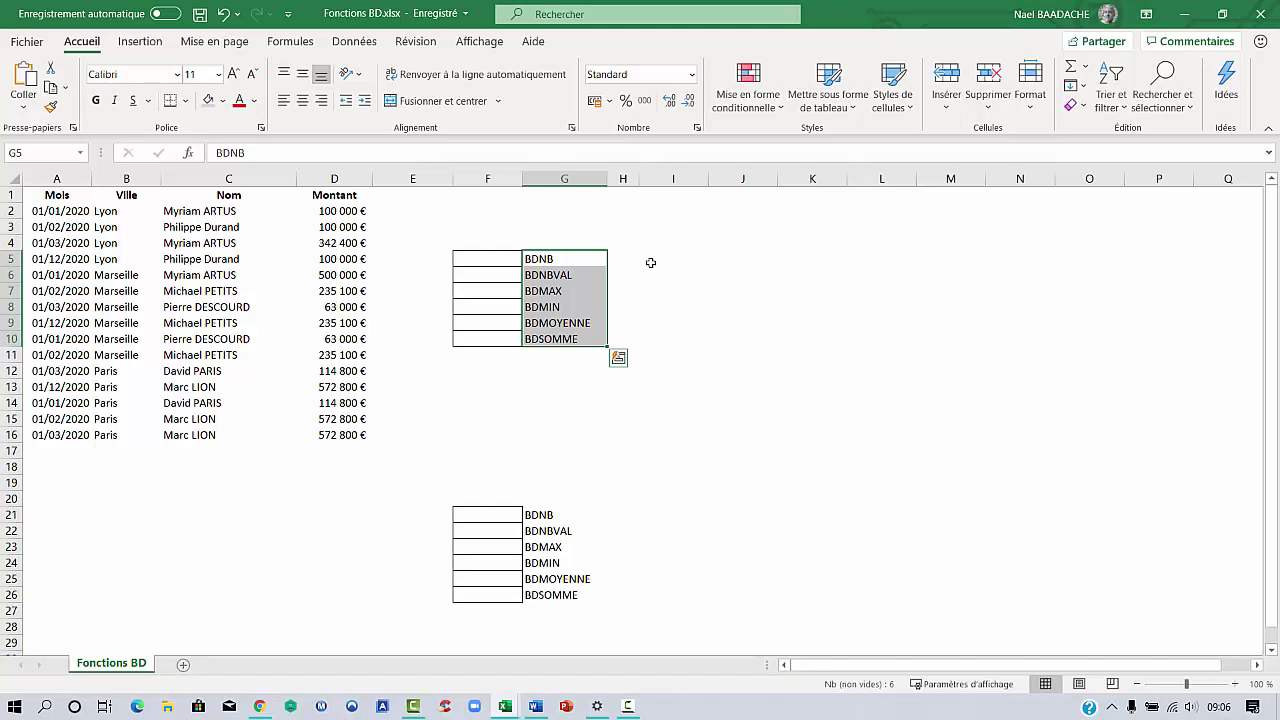
click(689, 306)
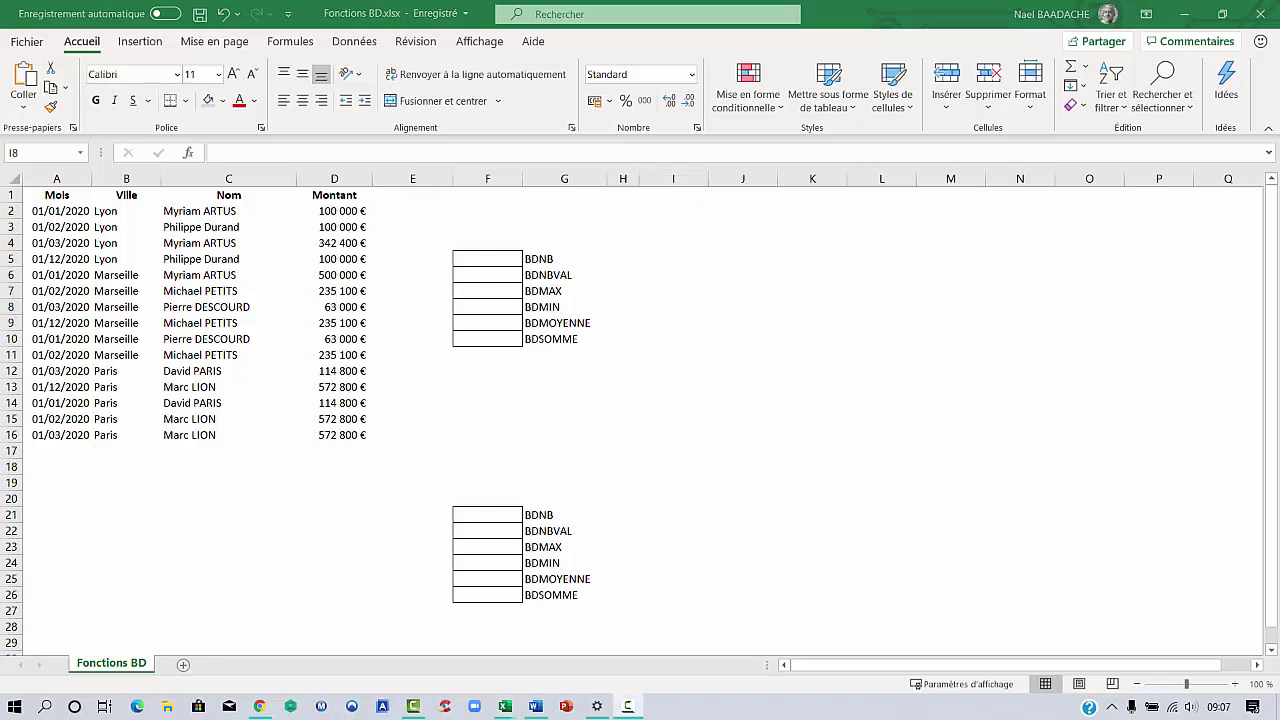
drag(490, 262, 564, 353)
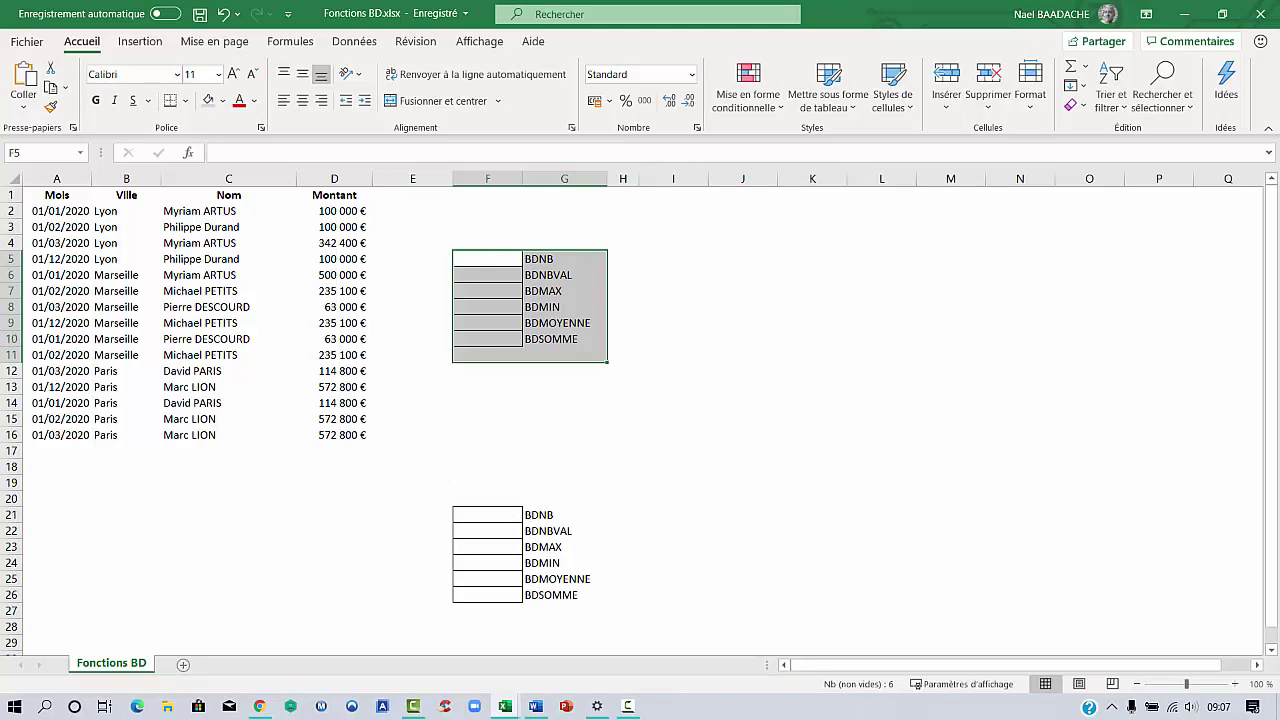
click(487, 227)
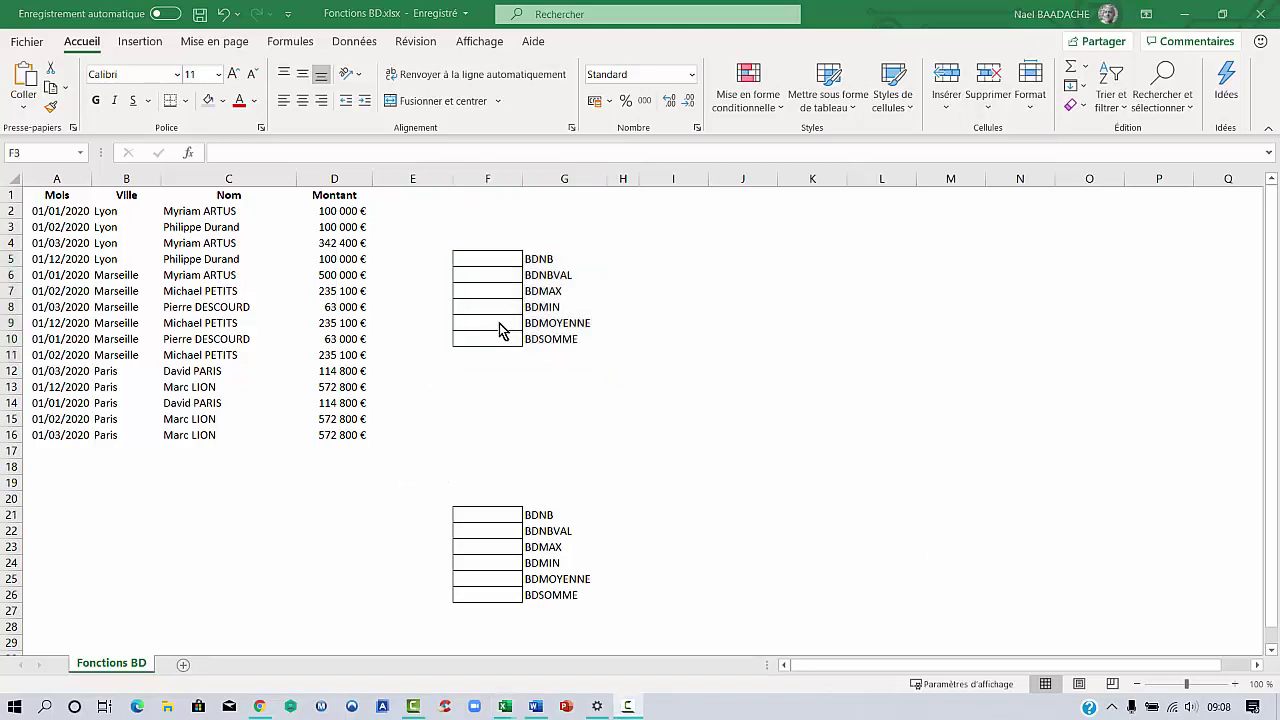
click(478, 228)
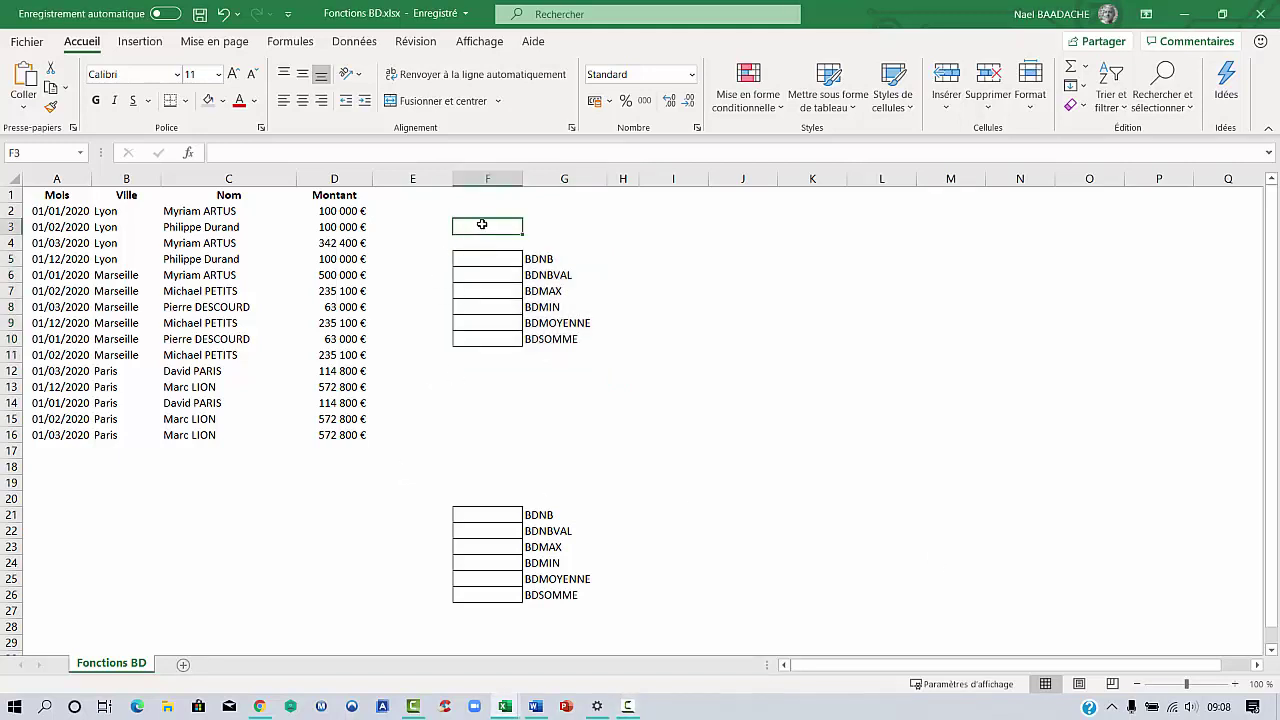
Copy the Nom header from C1 and paste it into F2
click(229, 195)
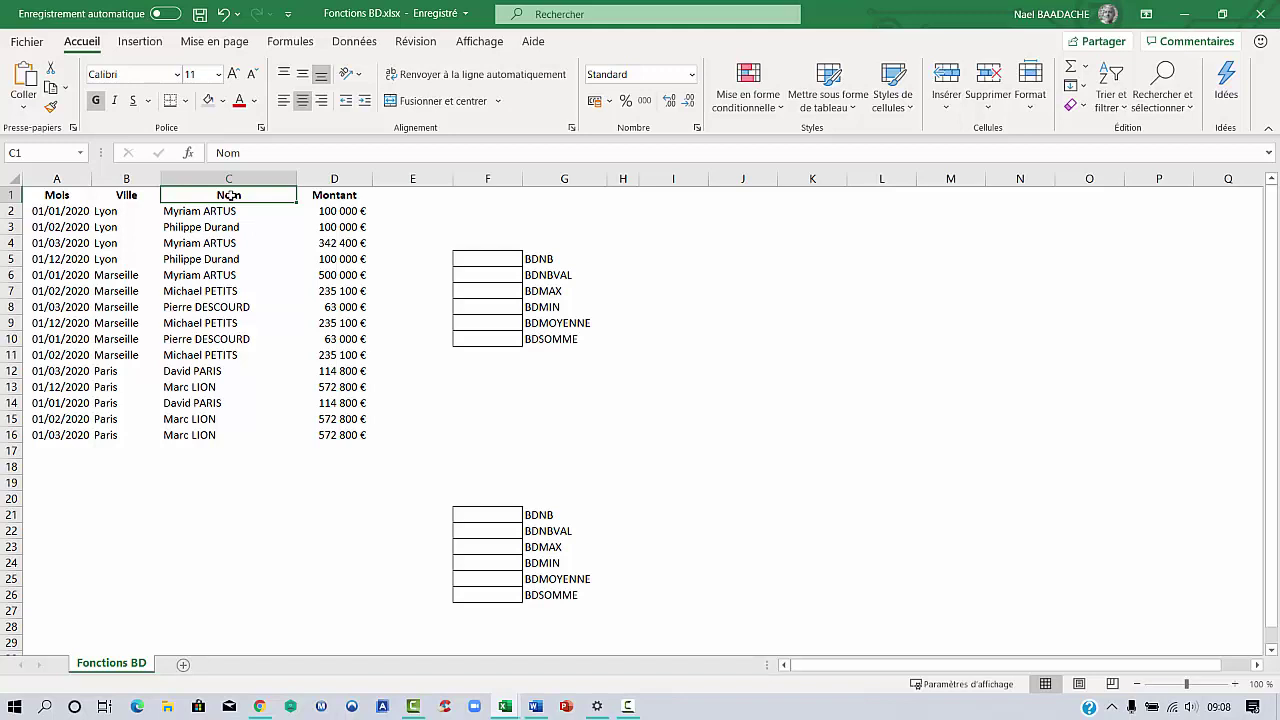
key(ctrl+c)
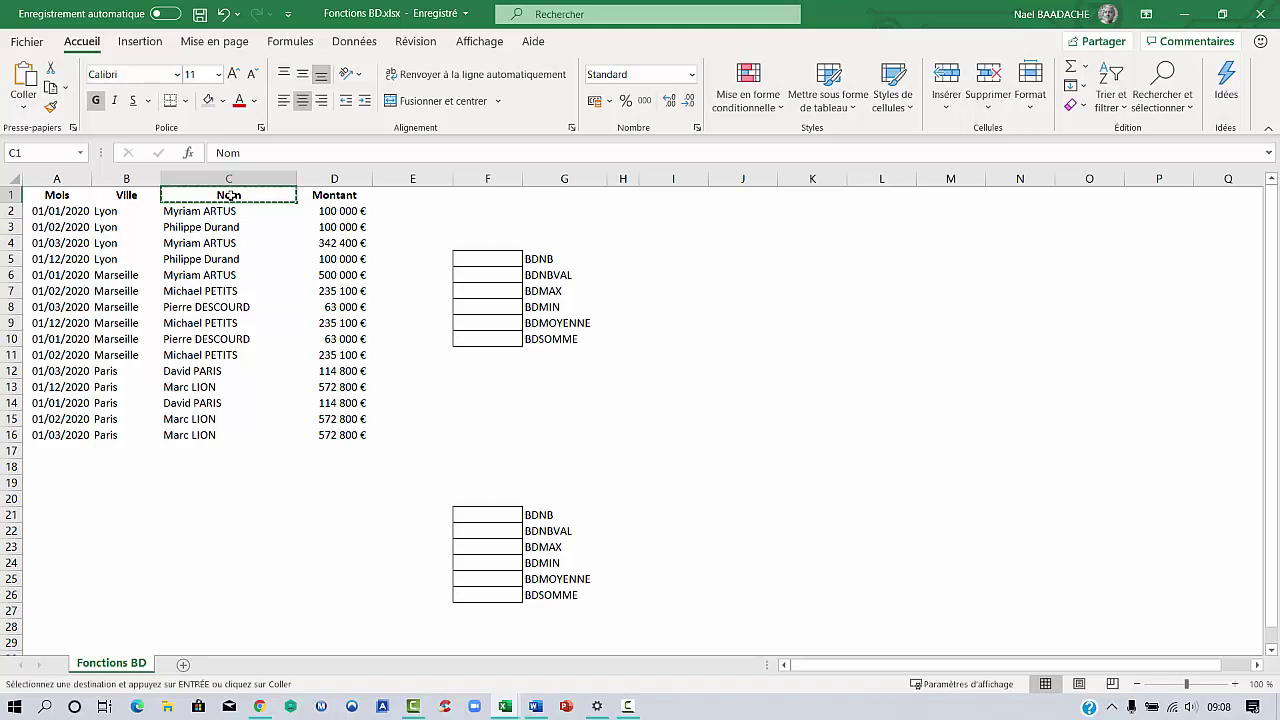
click(491, 221)
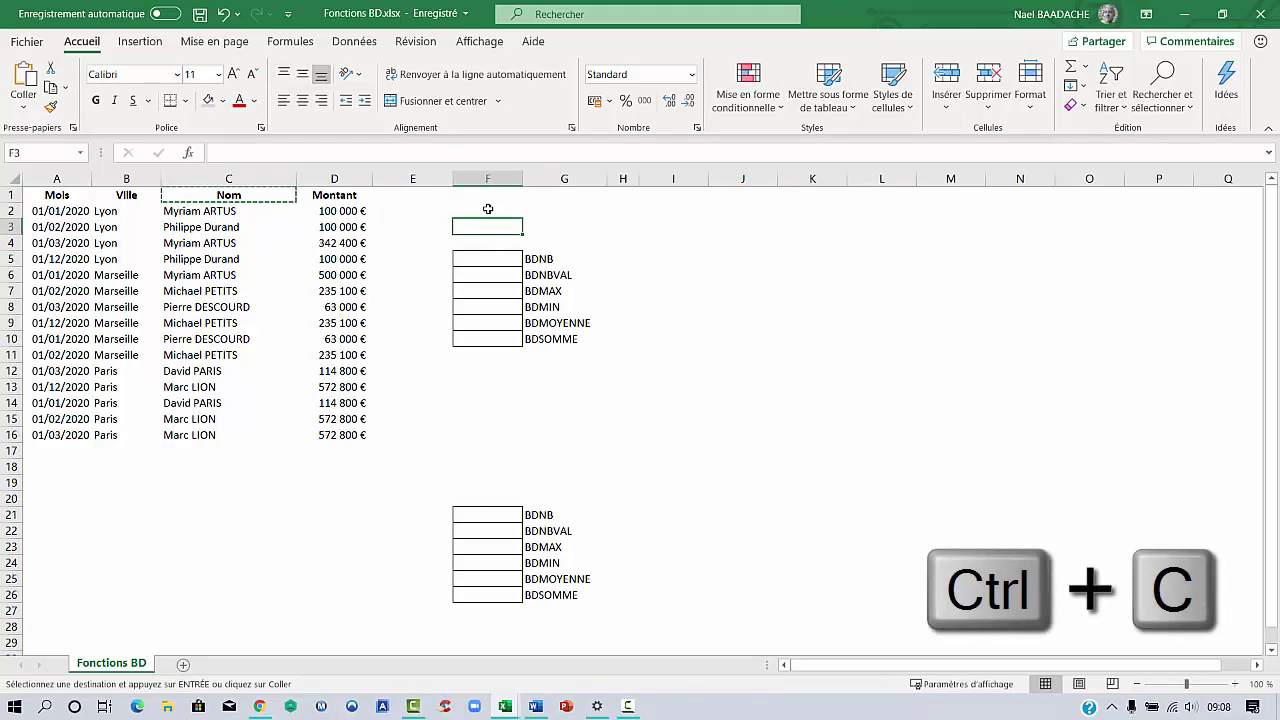
click(496, 210)
key(ctrl+v)
key(ctrl)
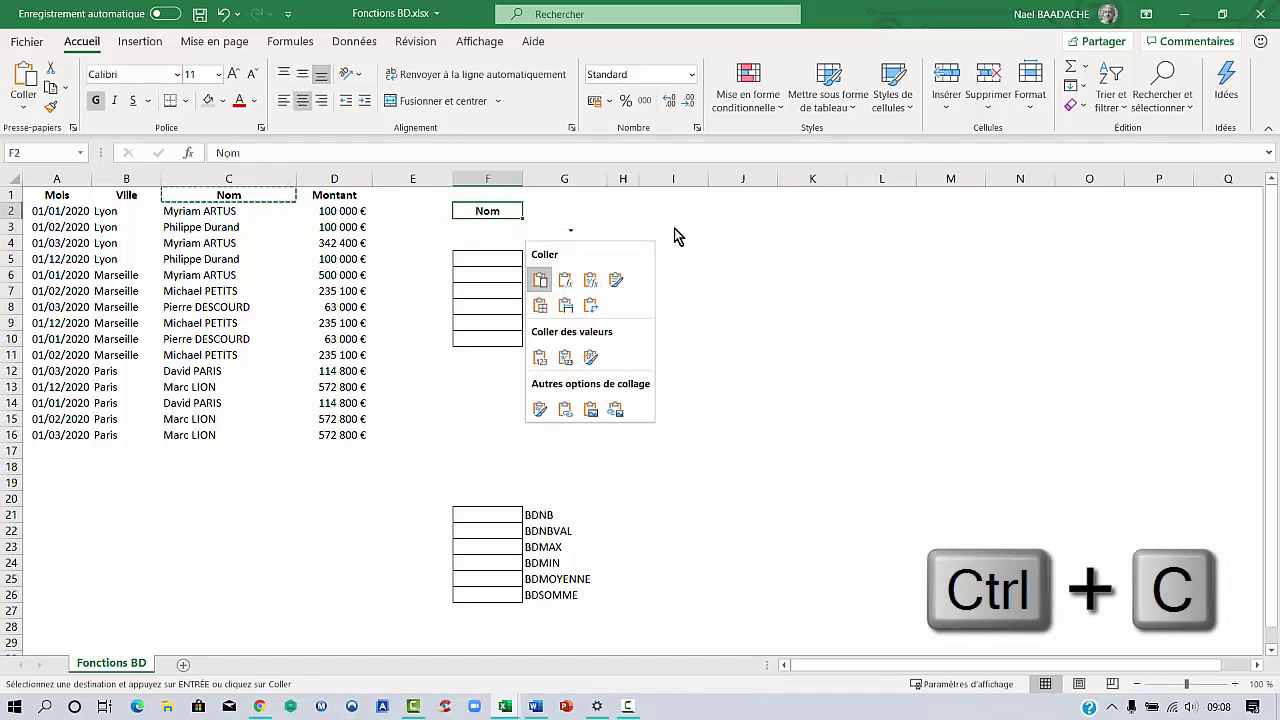
key(Escape)
click(495, 243)
click(466, 210)
key(ctrl+v)
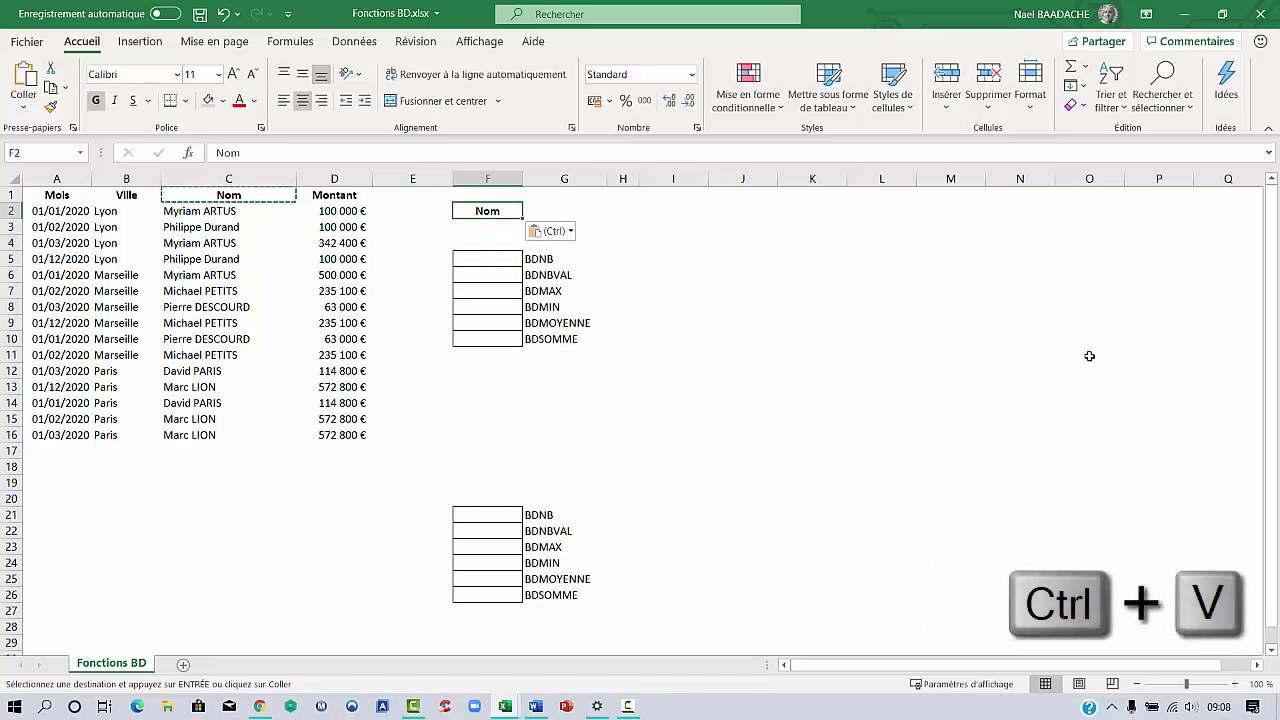
Cancel the pending copy and click back into the sales data
click(155, 294)
key(Escape)
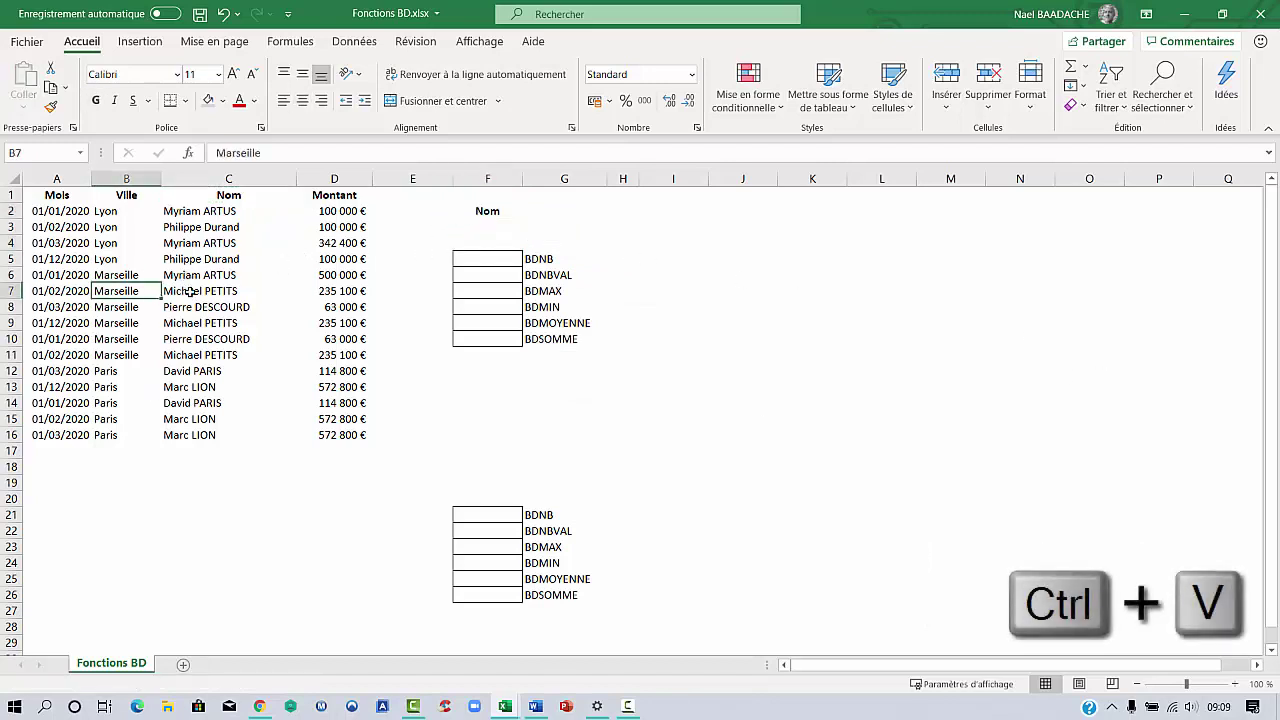
click(190, 292)
click(62, 197)
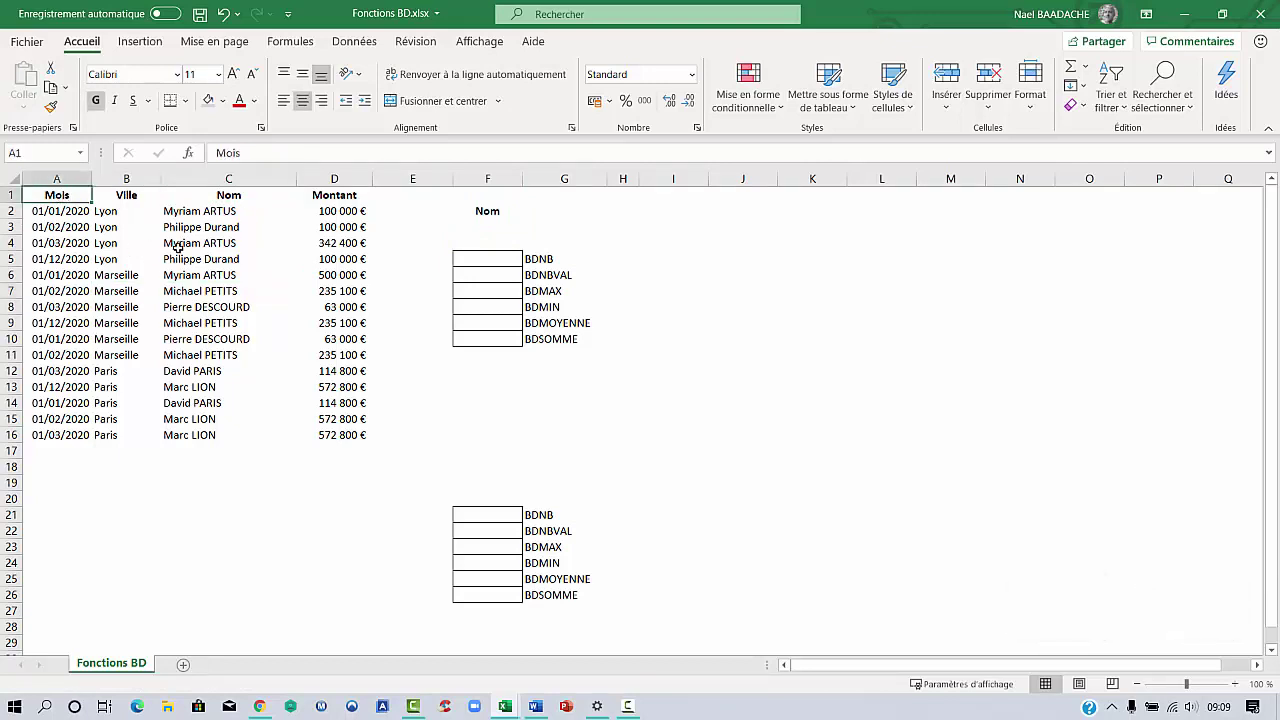
click(121, 242)
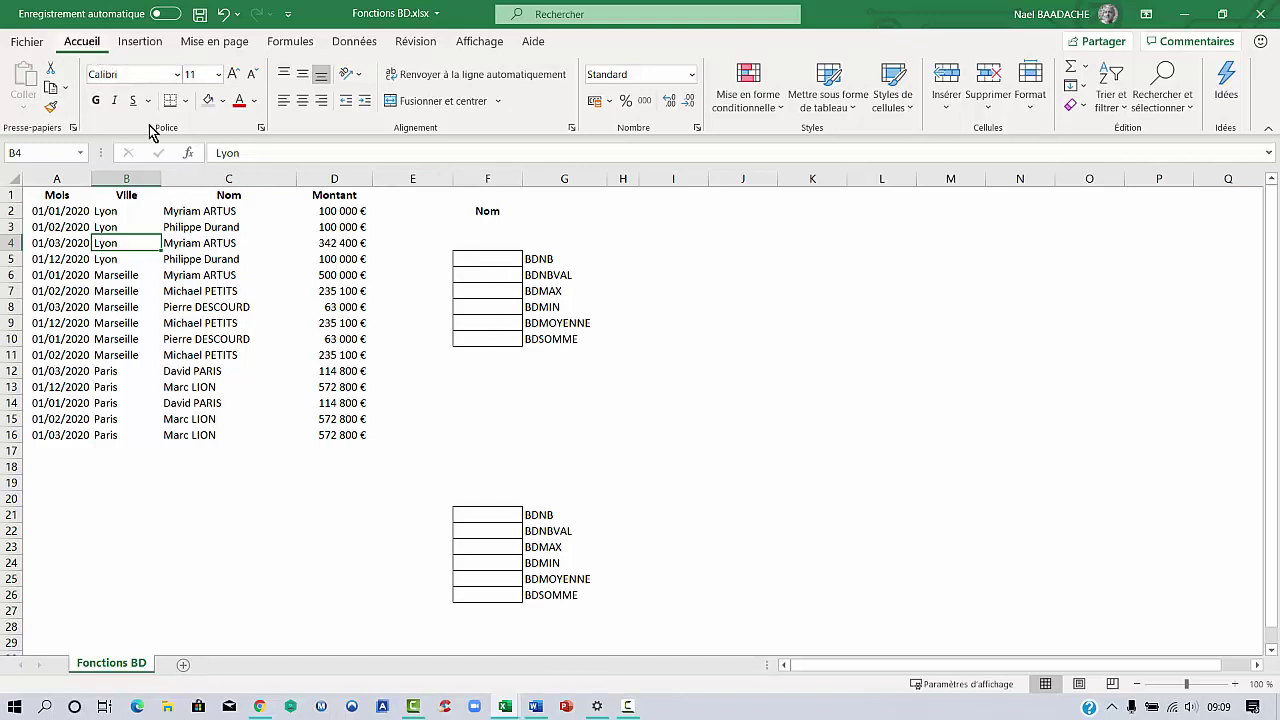
Format A1:D16 with headers as a table using a light blue banded style
click(859, 110)
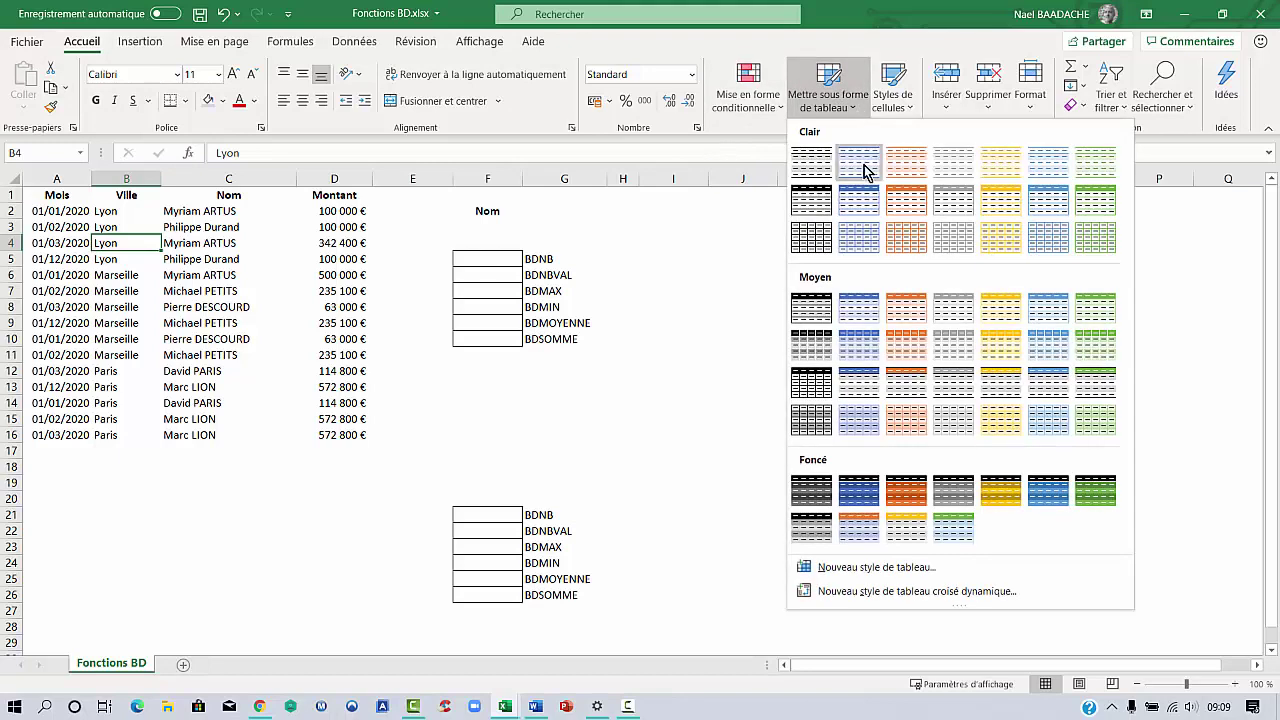
click(864, 170)
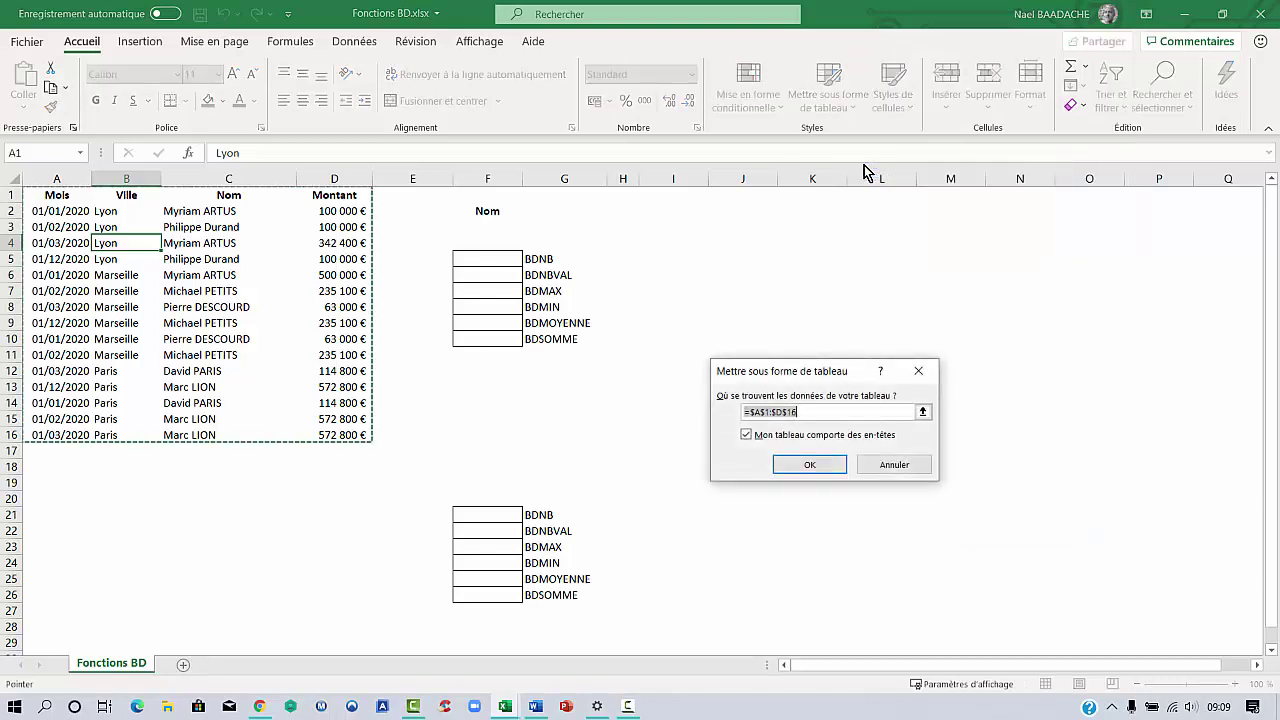
click(812, 466)
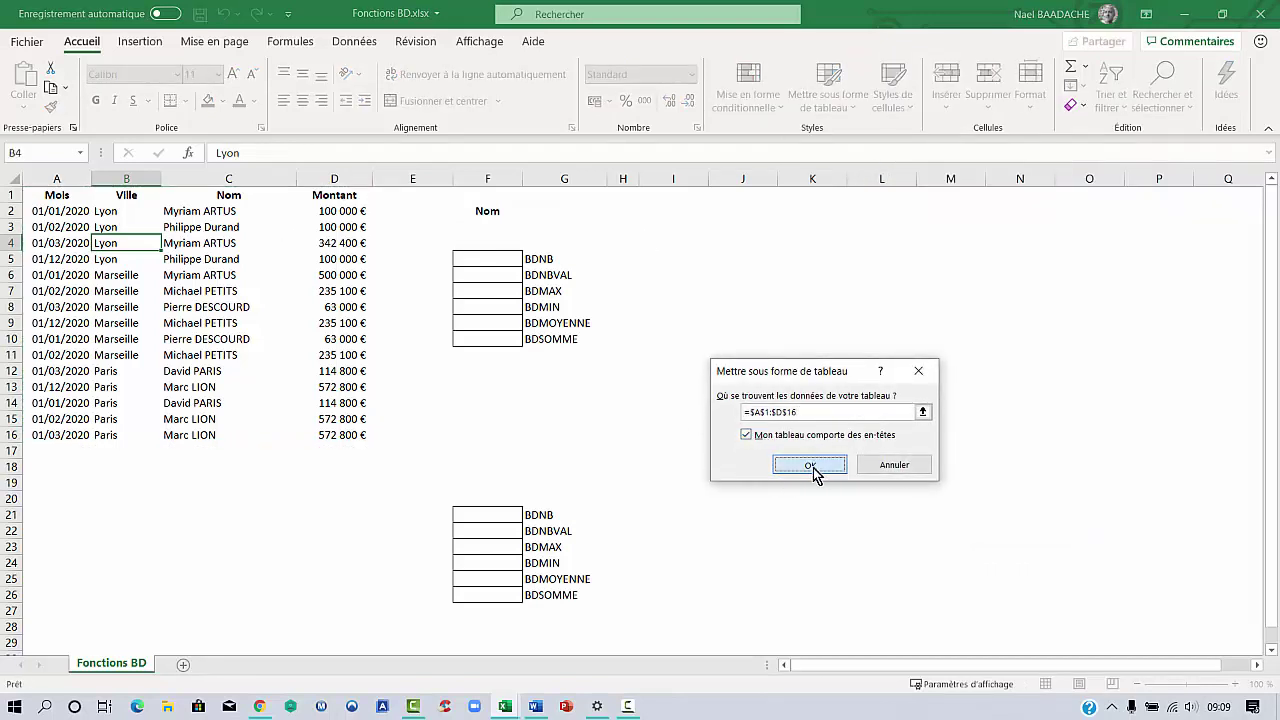
click(228, 274)
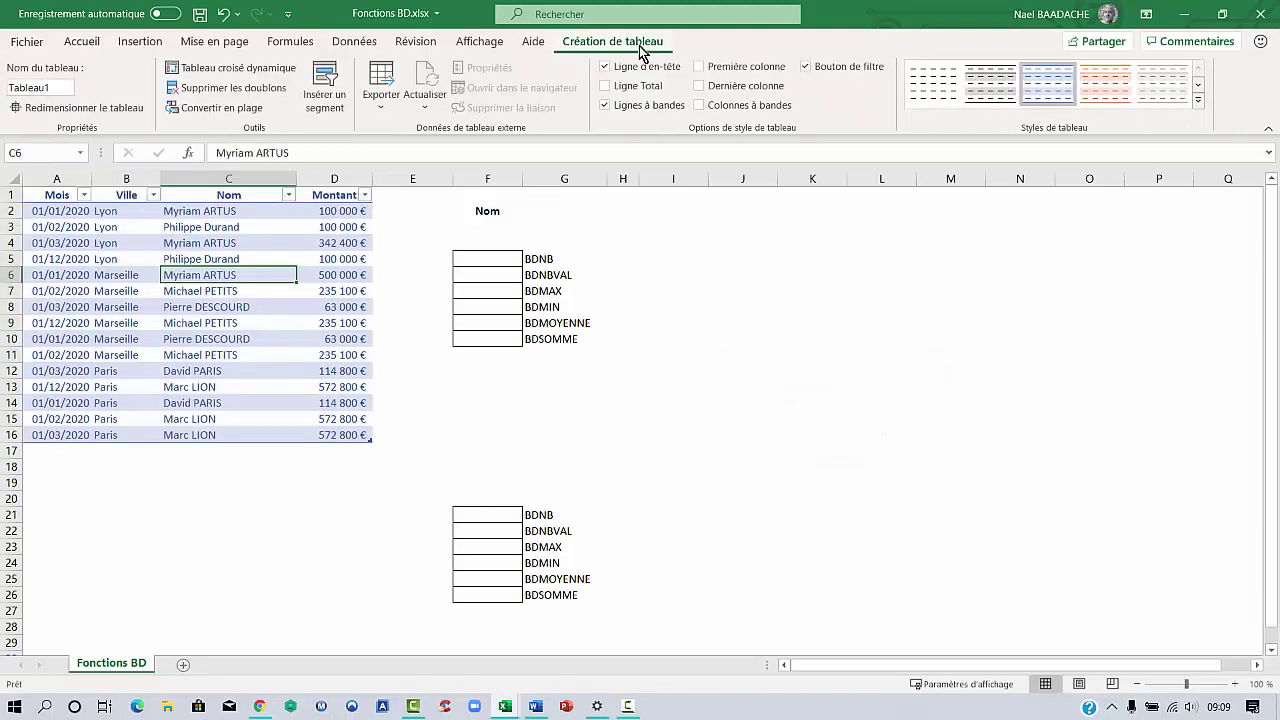
Rename the table from Tableau1 to BaseDonnees
click(52, 90)
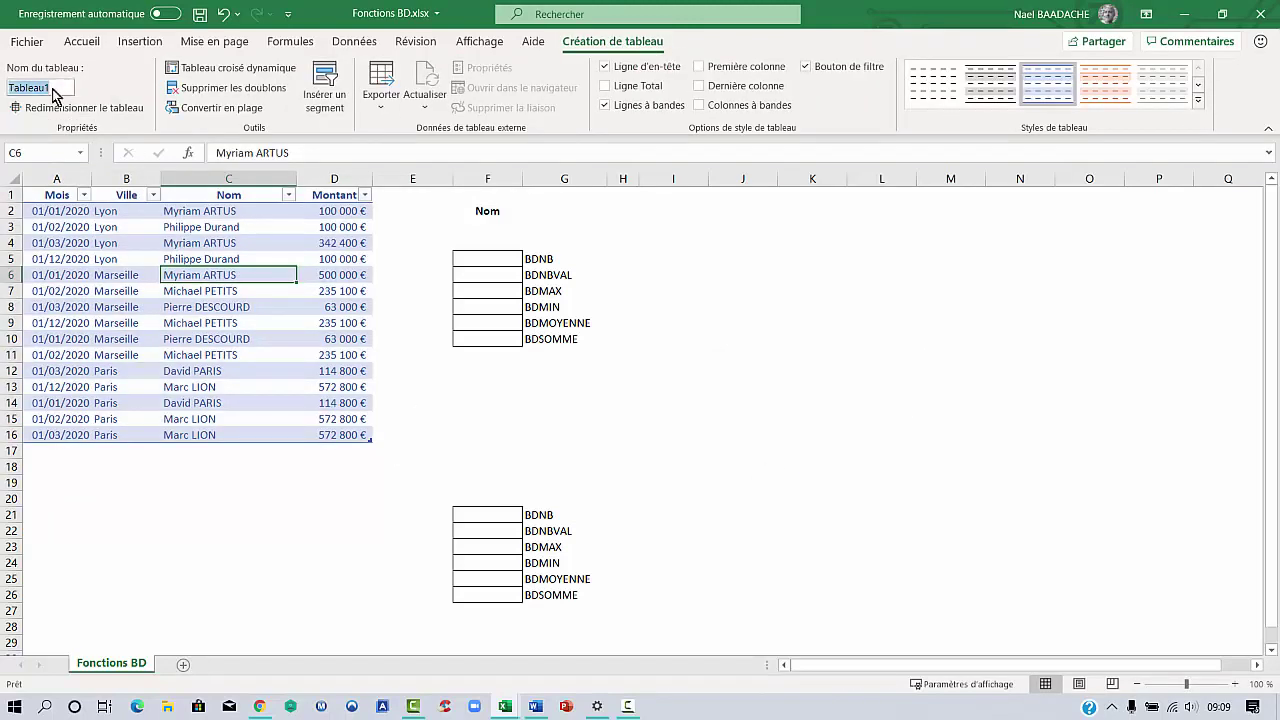
text(B)
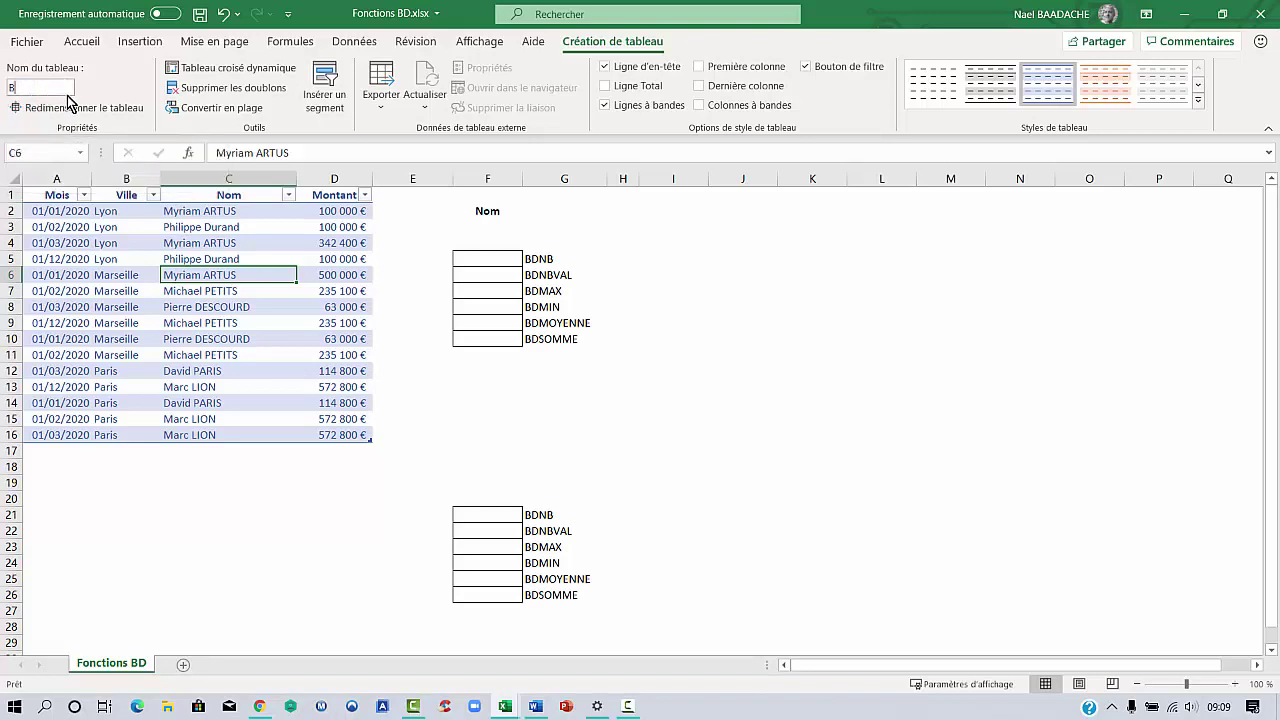
text(aseDonnees)
click(325, 242)
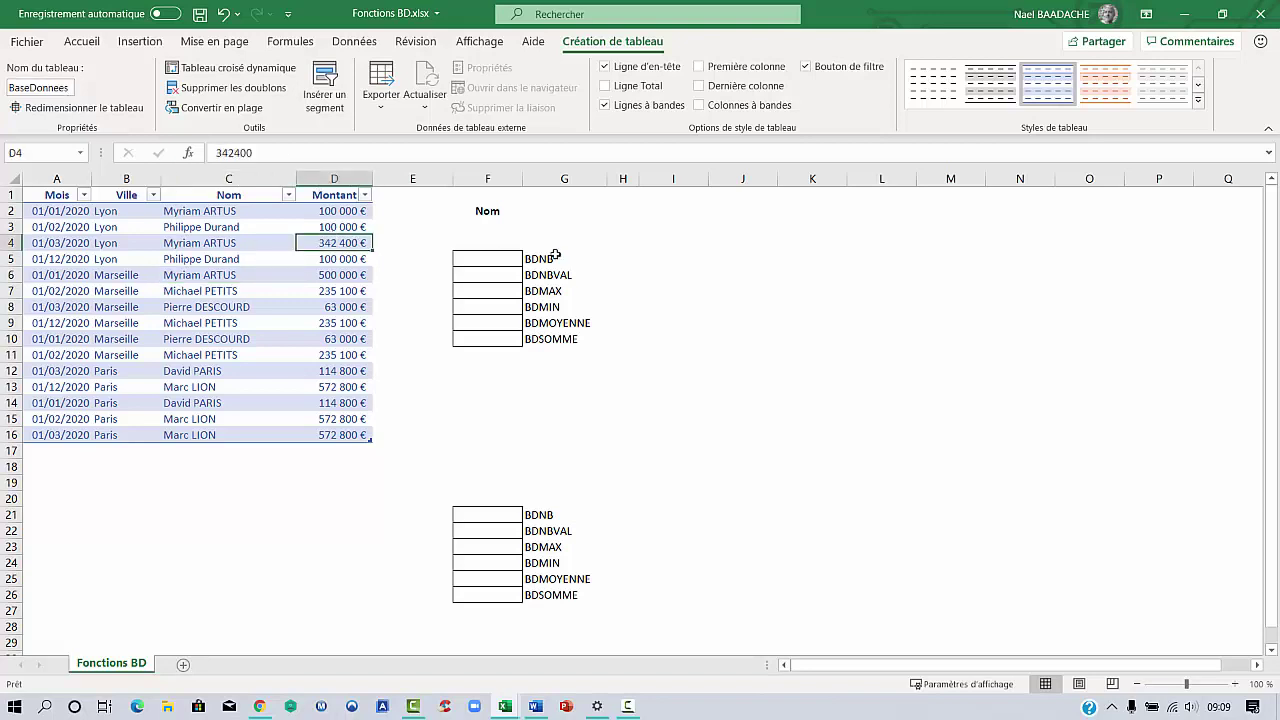
click(490, 226)
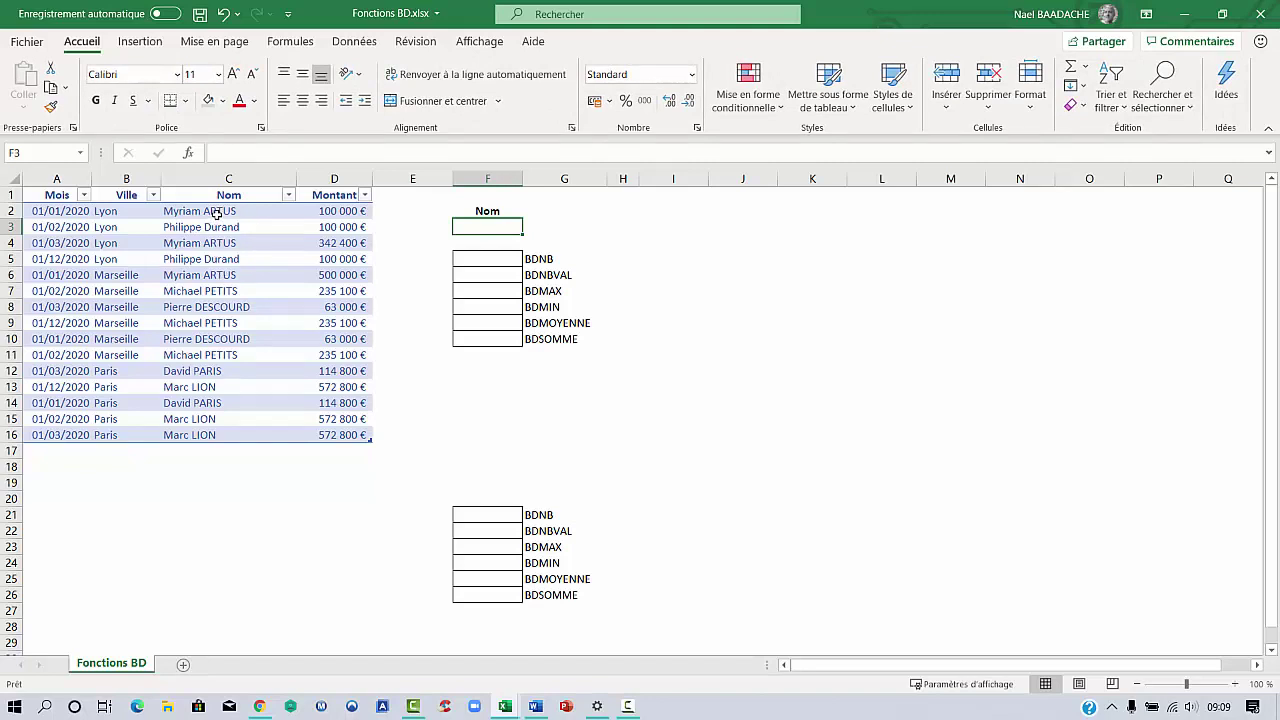
Select names in the Nom column (C5, C7) and the criterion cell F3
drag(216, 213, 214, 273)
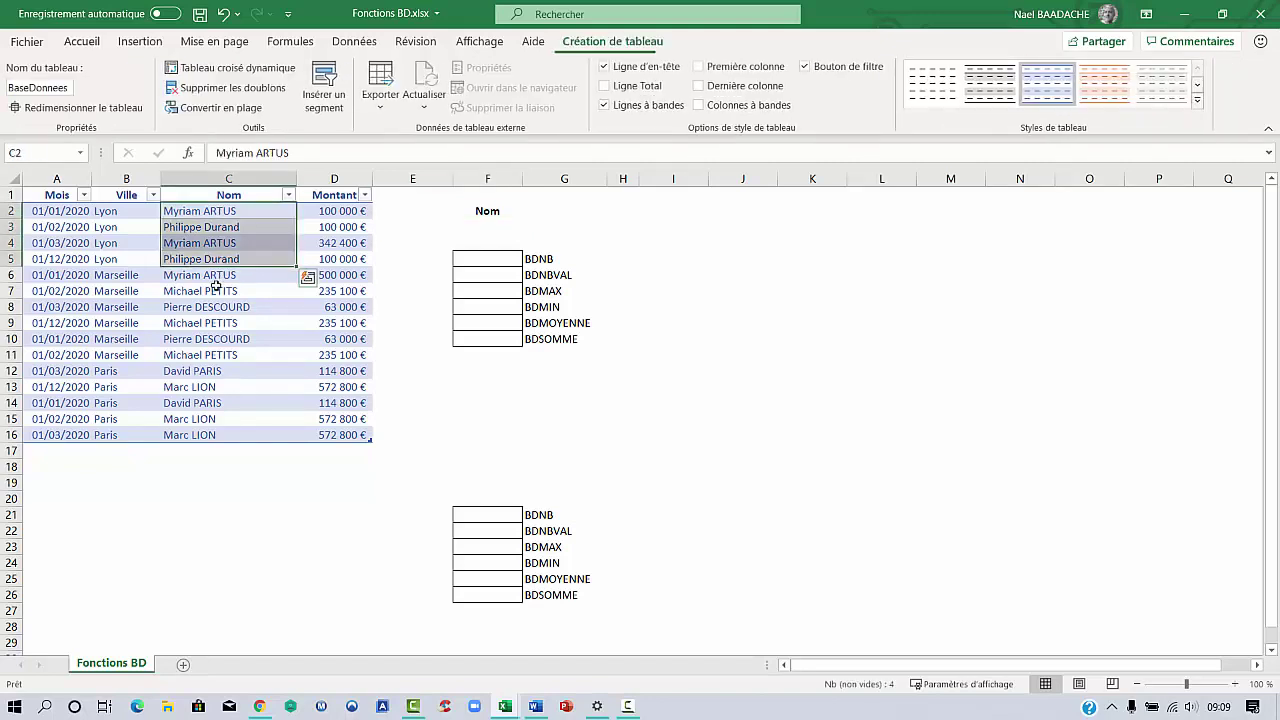
click(216, 286)
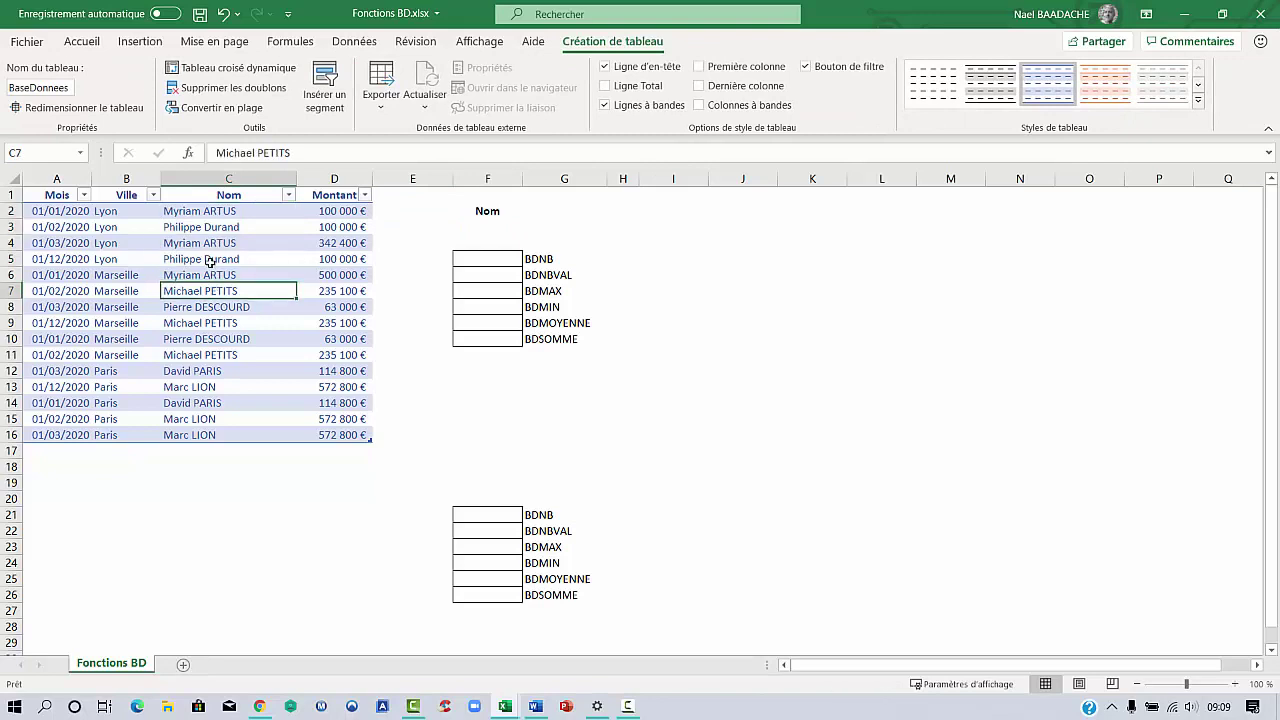
drag(208, 262, 212, 290)
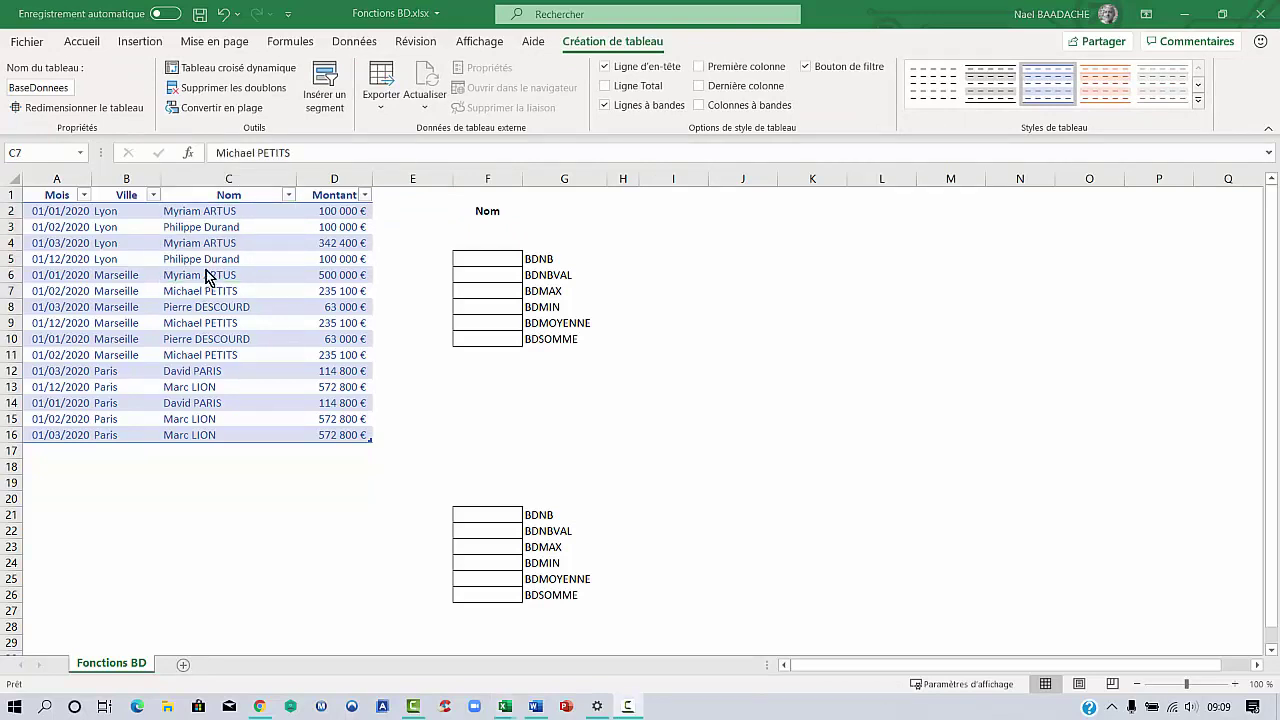
click(212, 290)
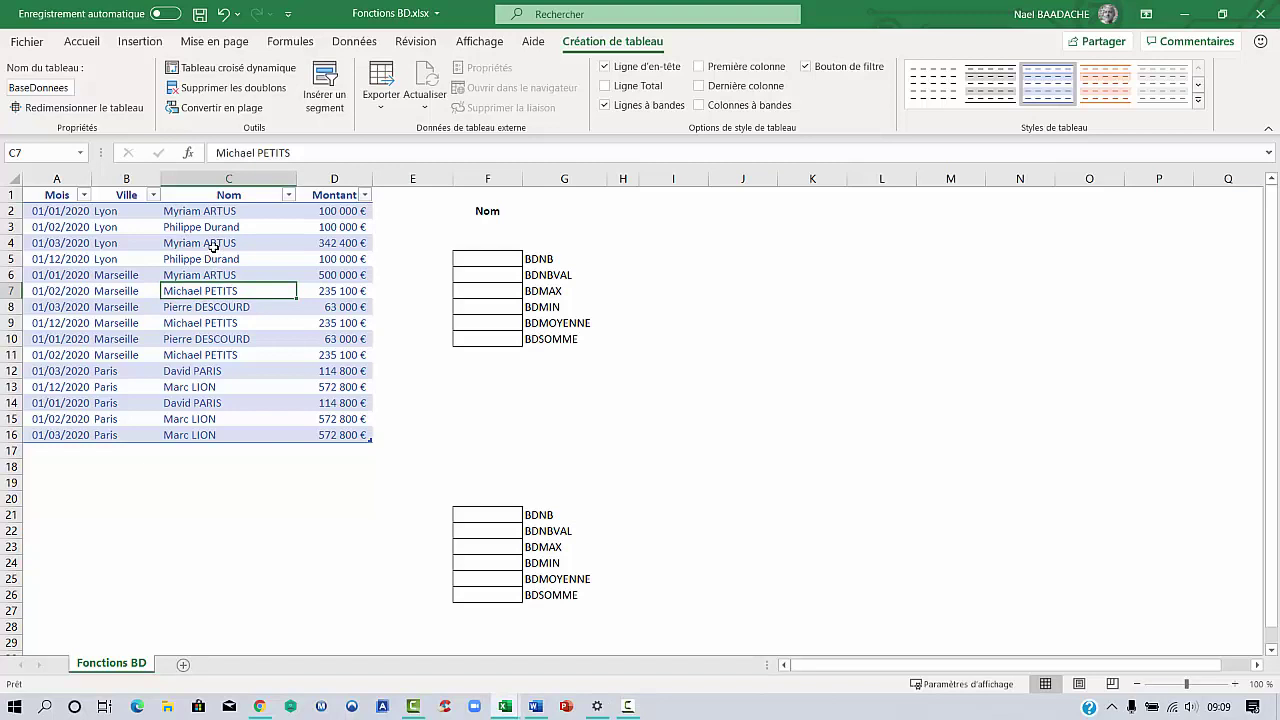
click(486, 229)
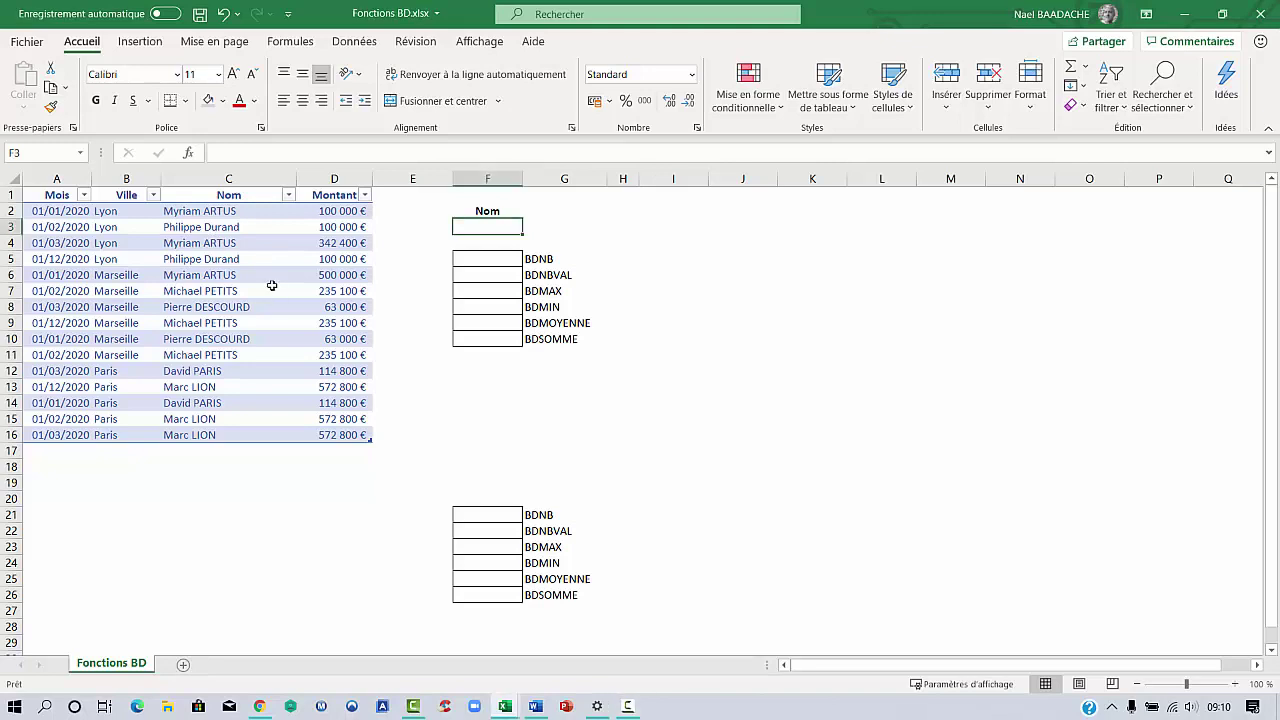
click(247, 253)
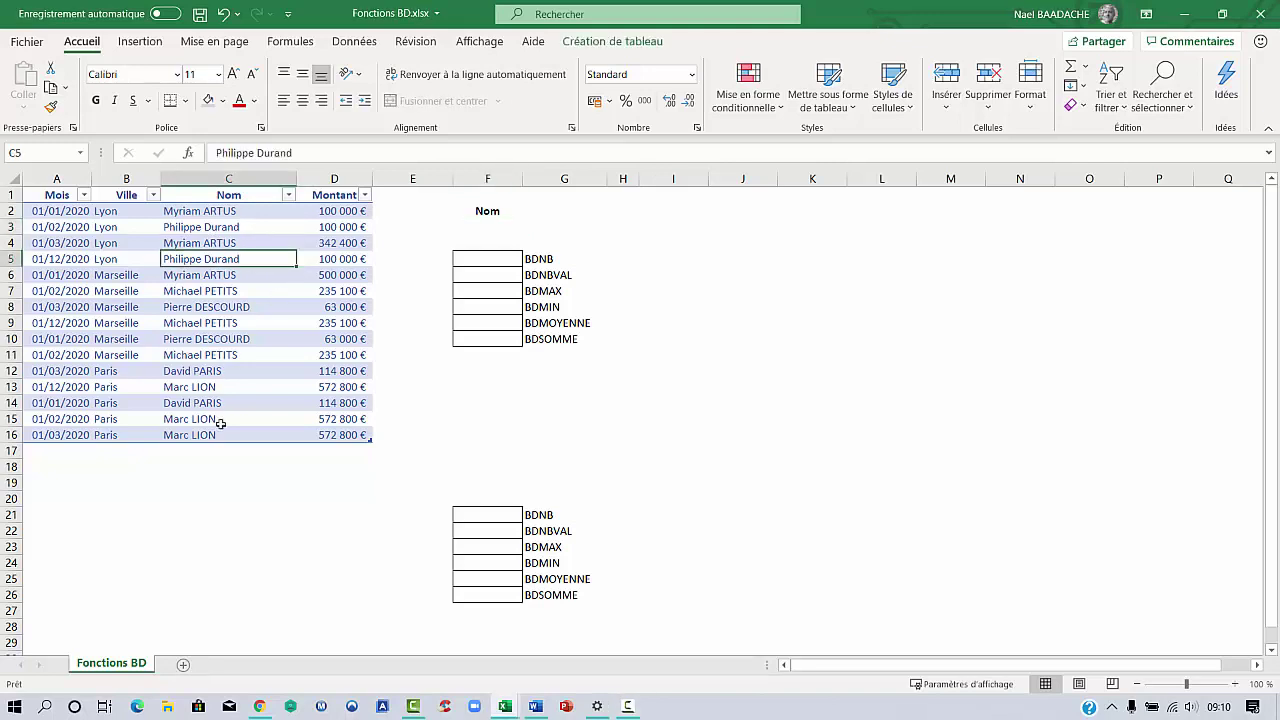
click(207, 238)
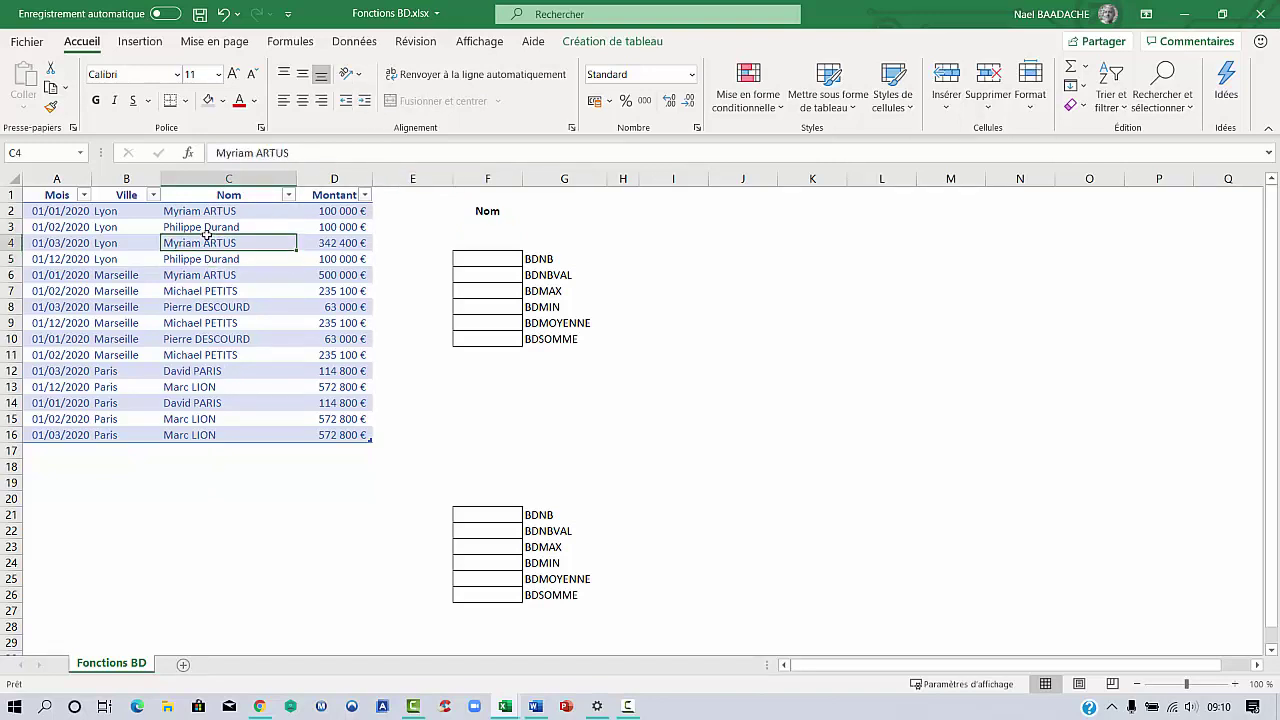
Give the criterion cell F3 under Nom a grey fill
click(488, 228)
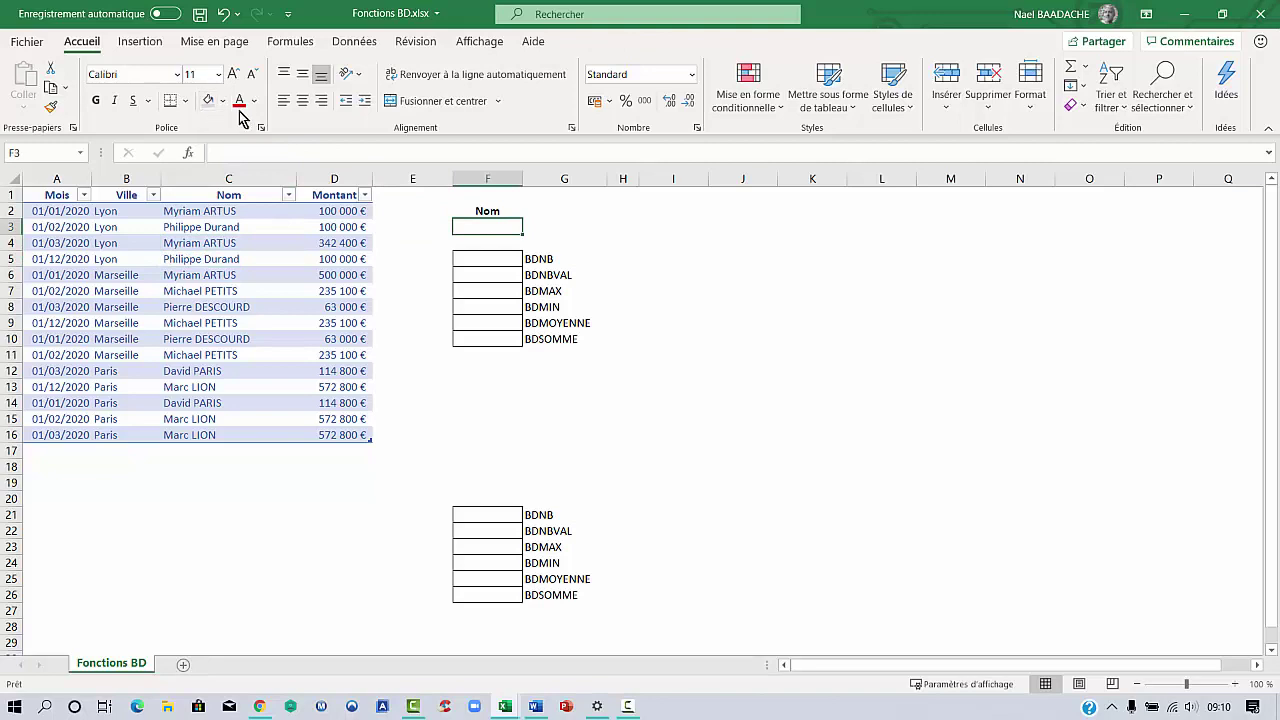
click(207, 101)
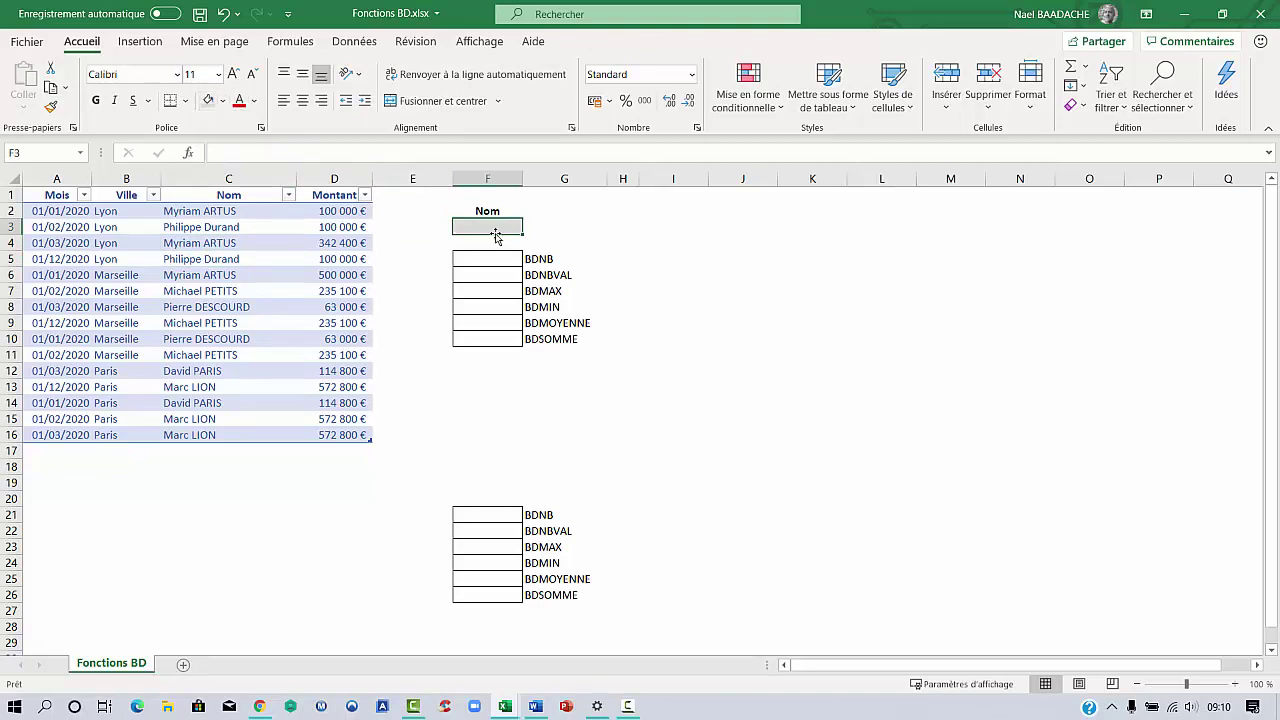
click(287, 242)
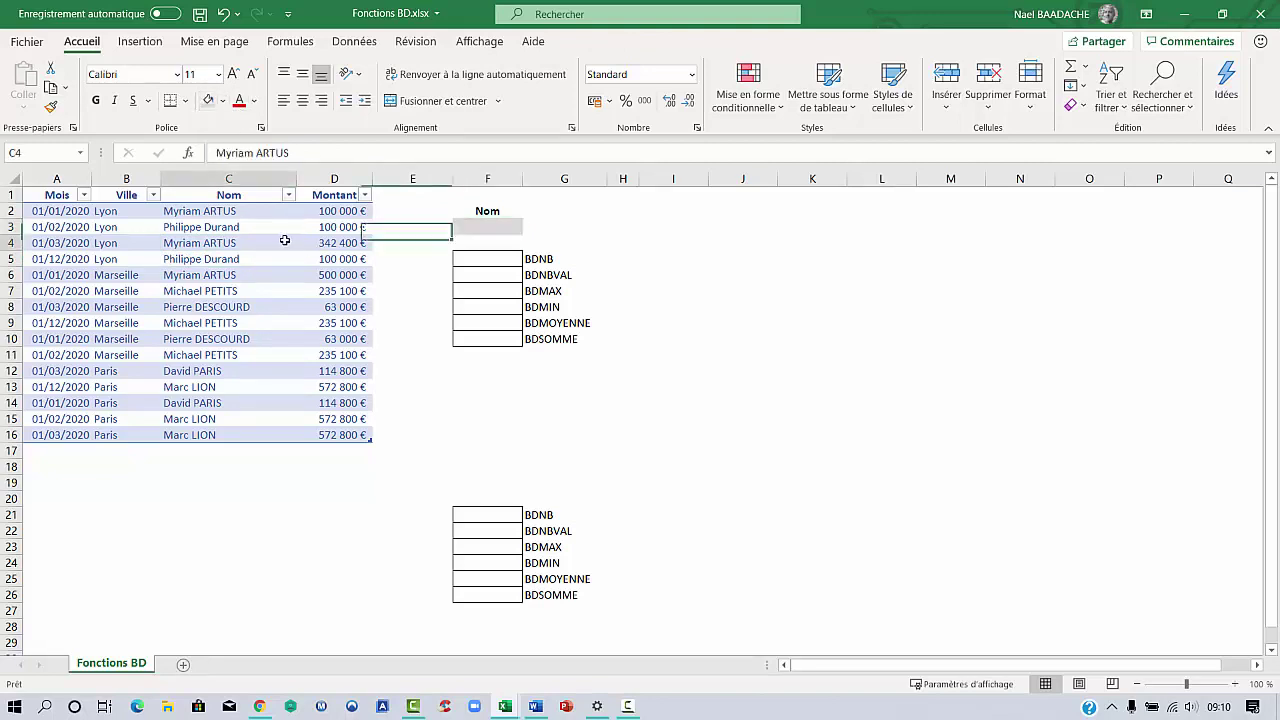
click(355, 41)
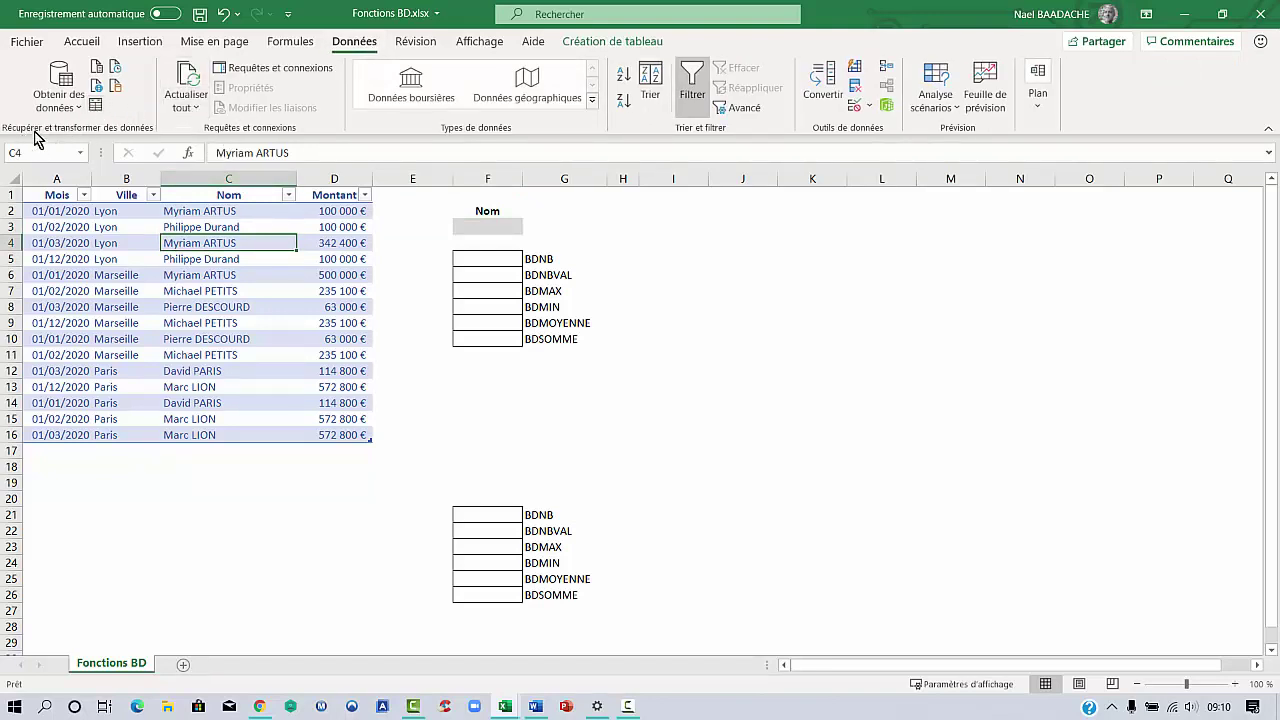
Create a Power Query from BaseDonnees and remove the Mois, Ville and Montant columns
click(95, 106)
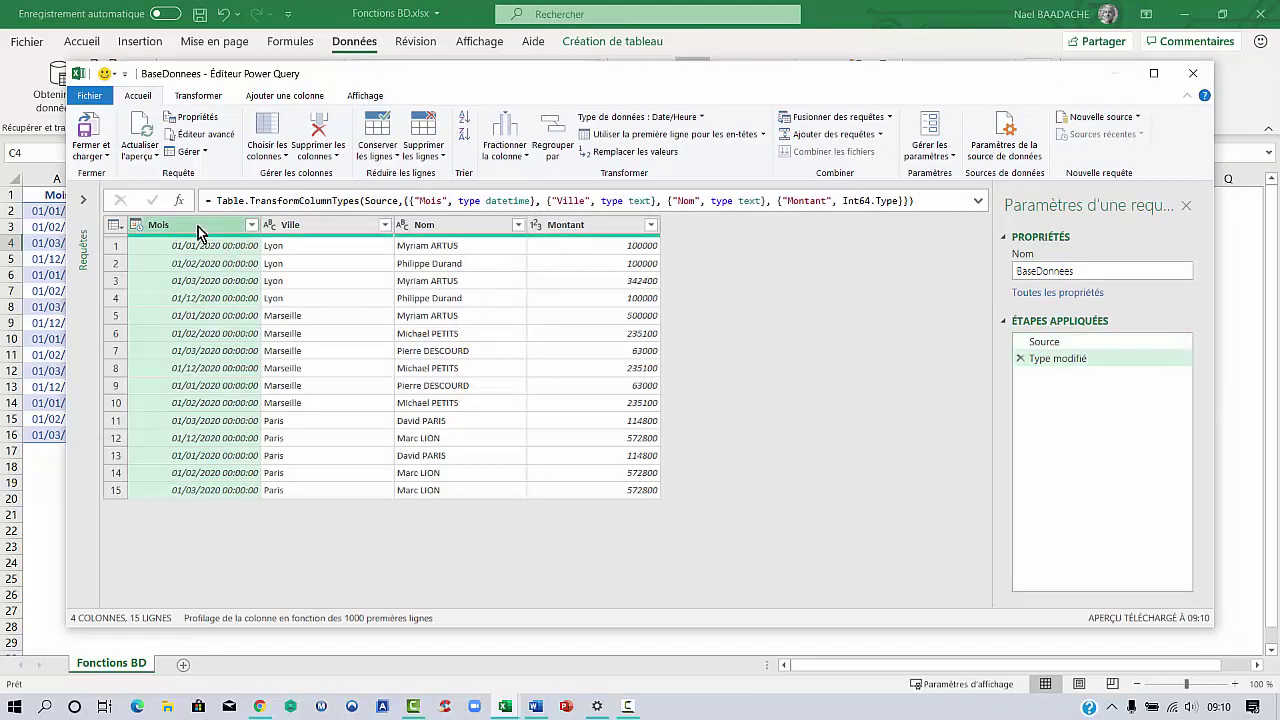
ctrl+click(329, 226)
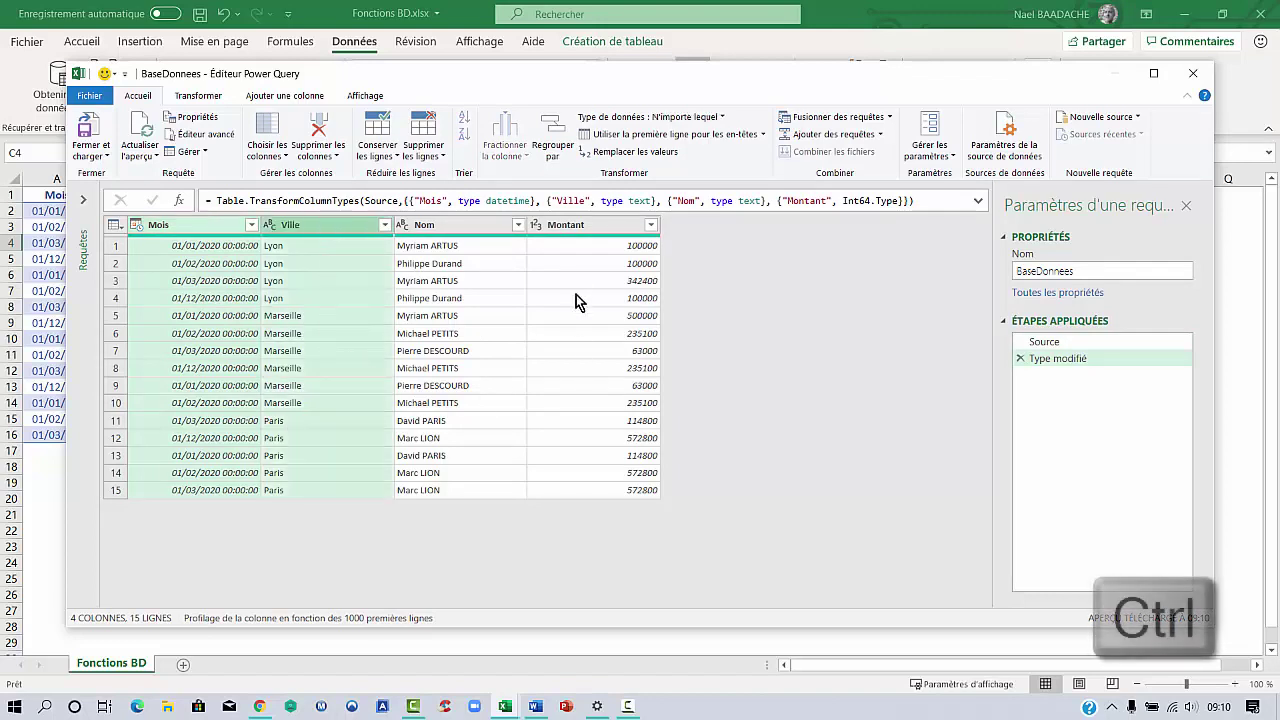
ctrl+click(592, 227)
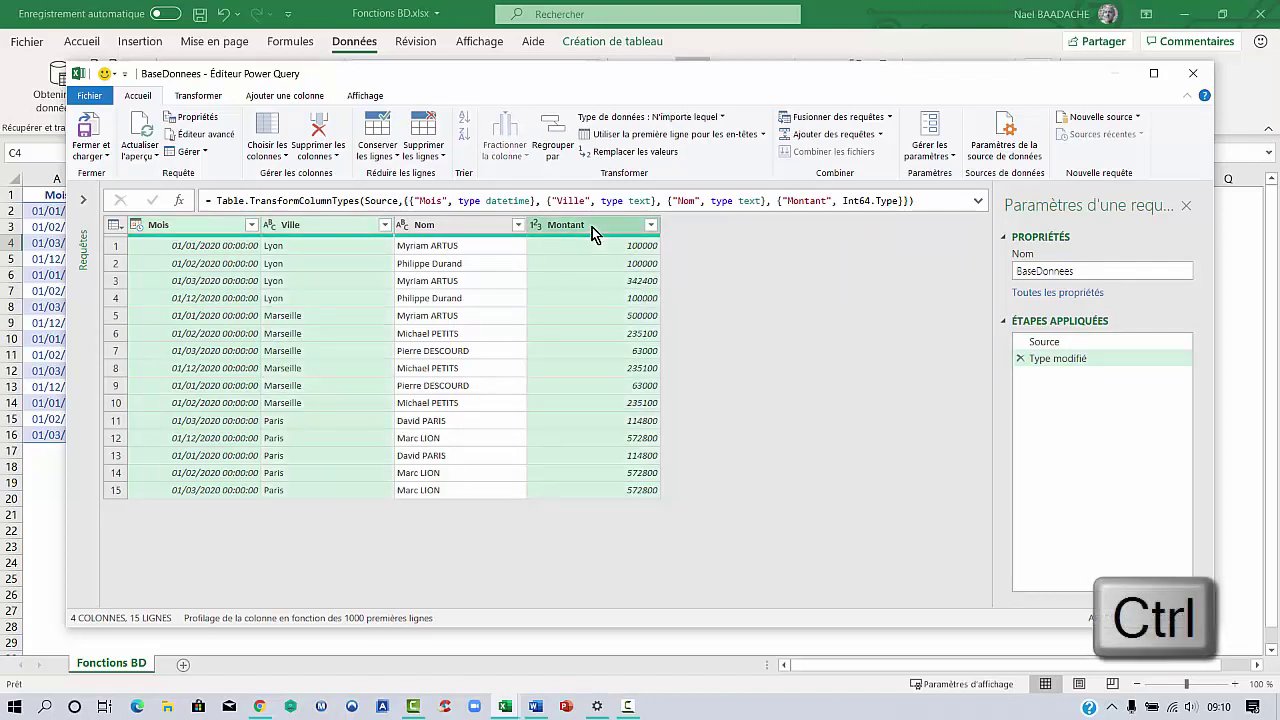
right_click(601, 262)
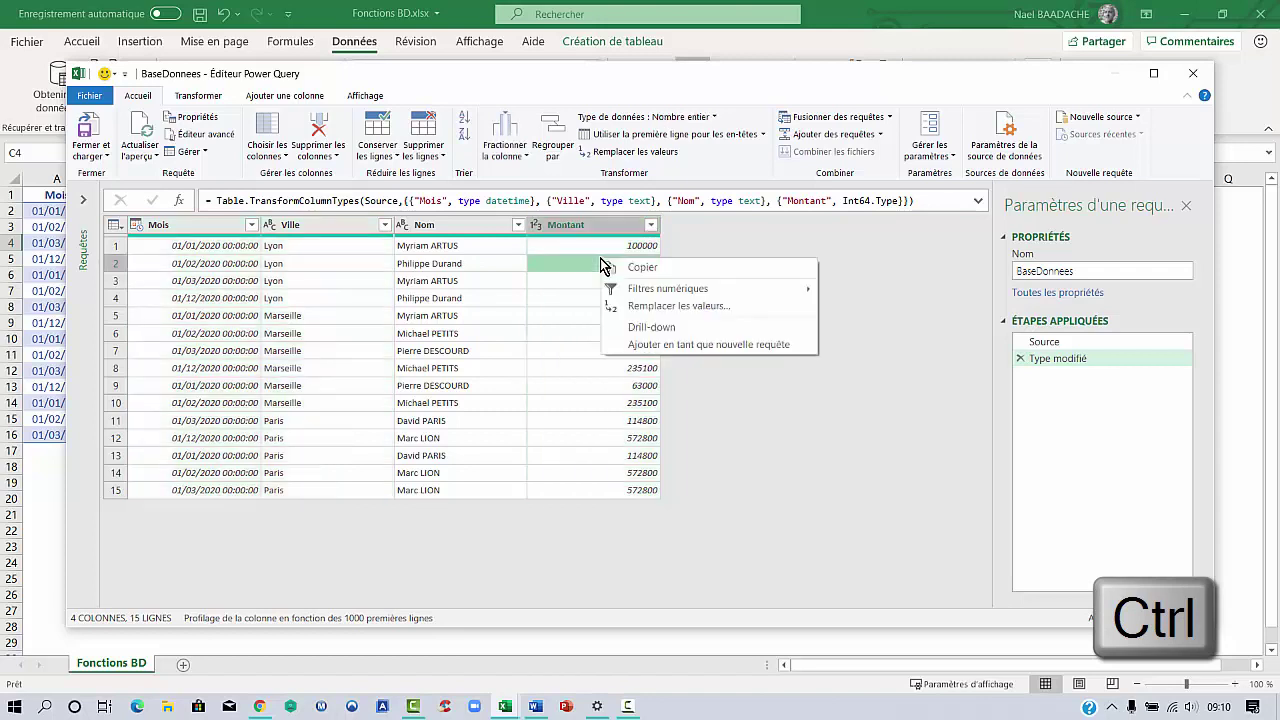
click(178, 226)
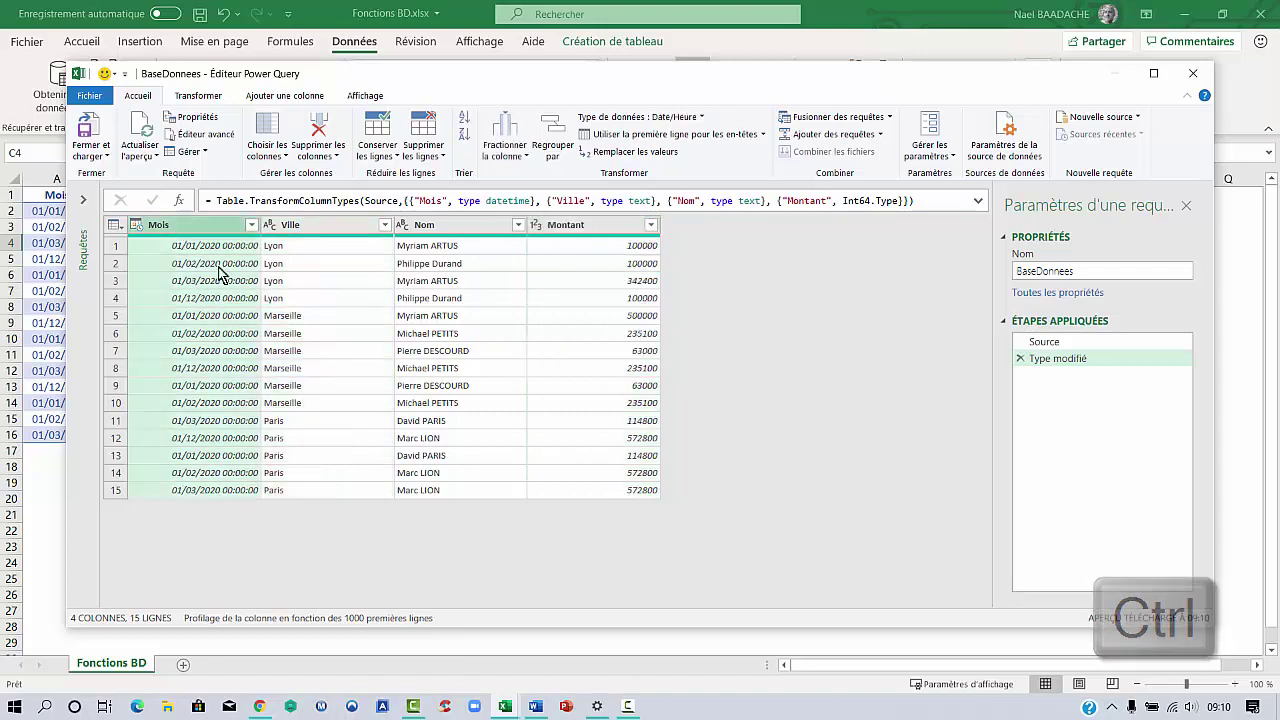
ctrl+click(310, 225)
ctrl+click(572, 226)
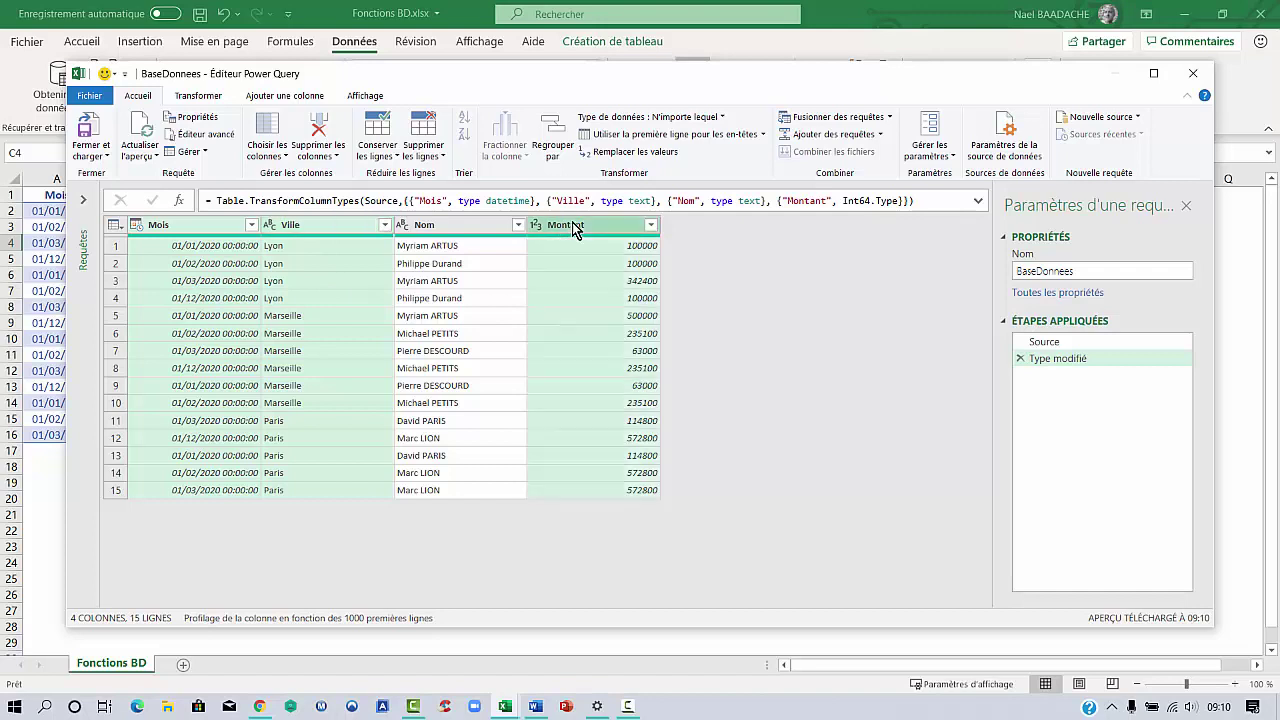
click(338, 156)
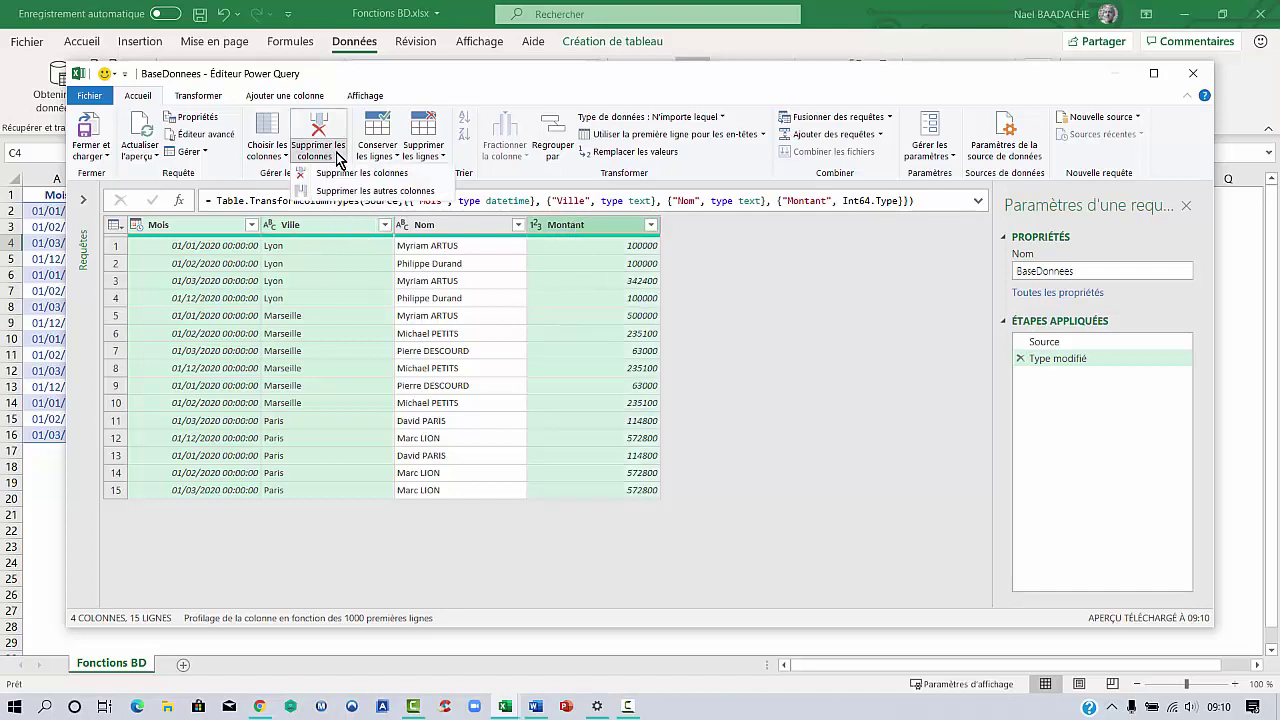
click(350, 175)
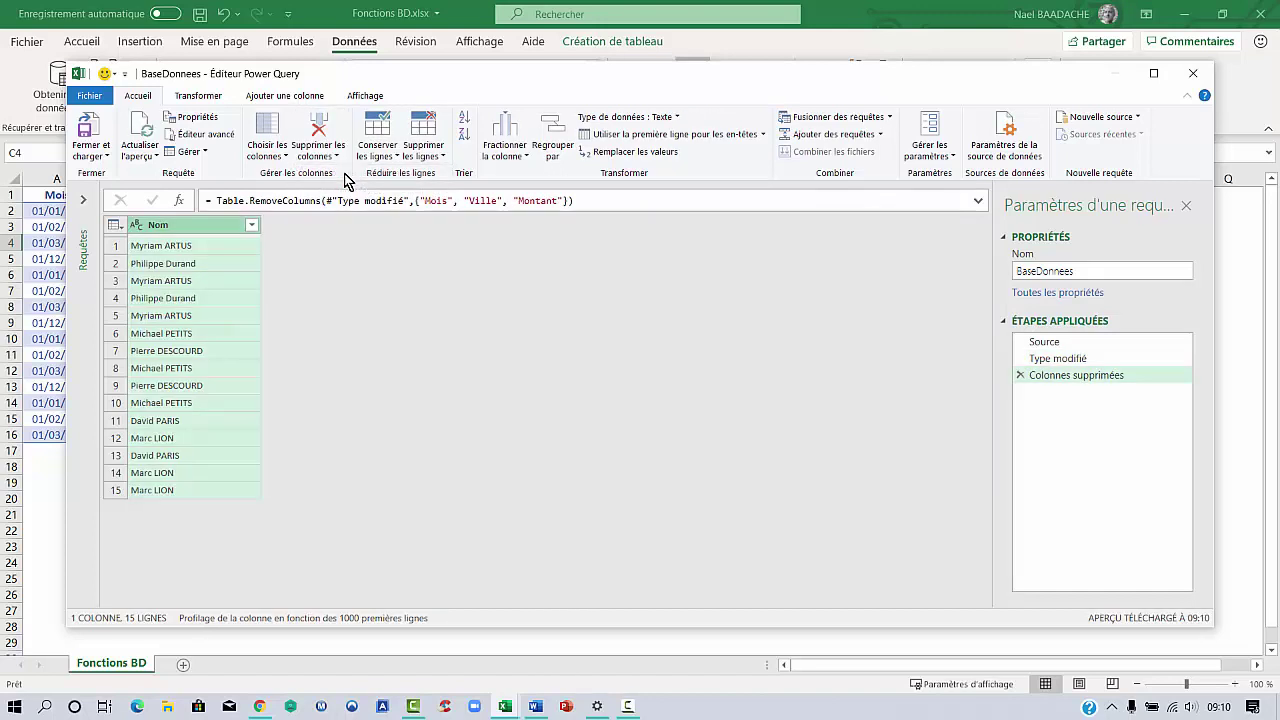
Sort the Nom column in ascending order
click(183, 265)
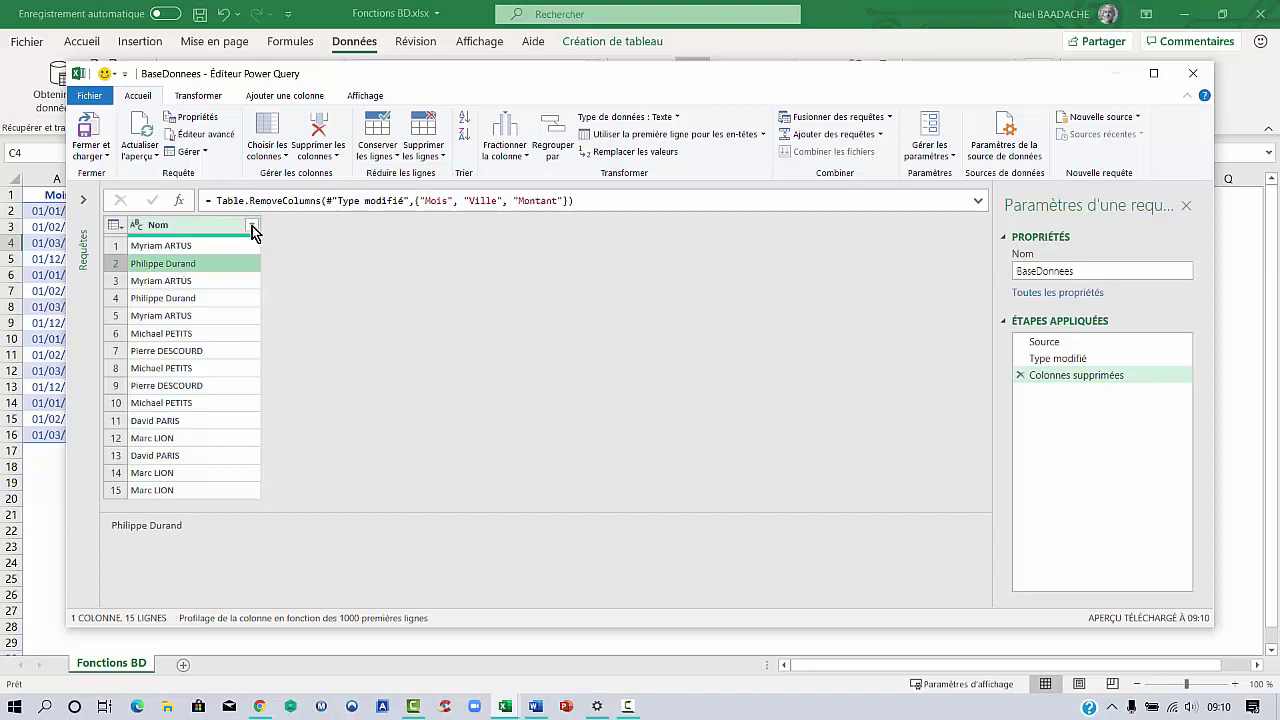
click(252, 225)
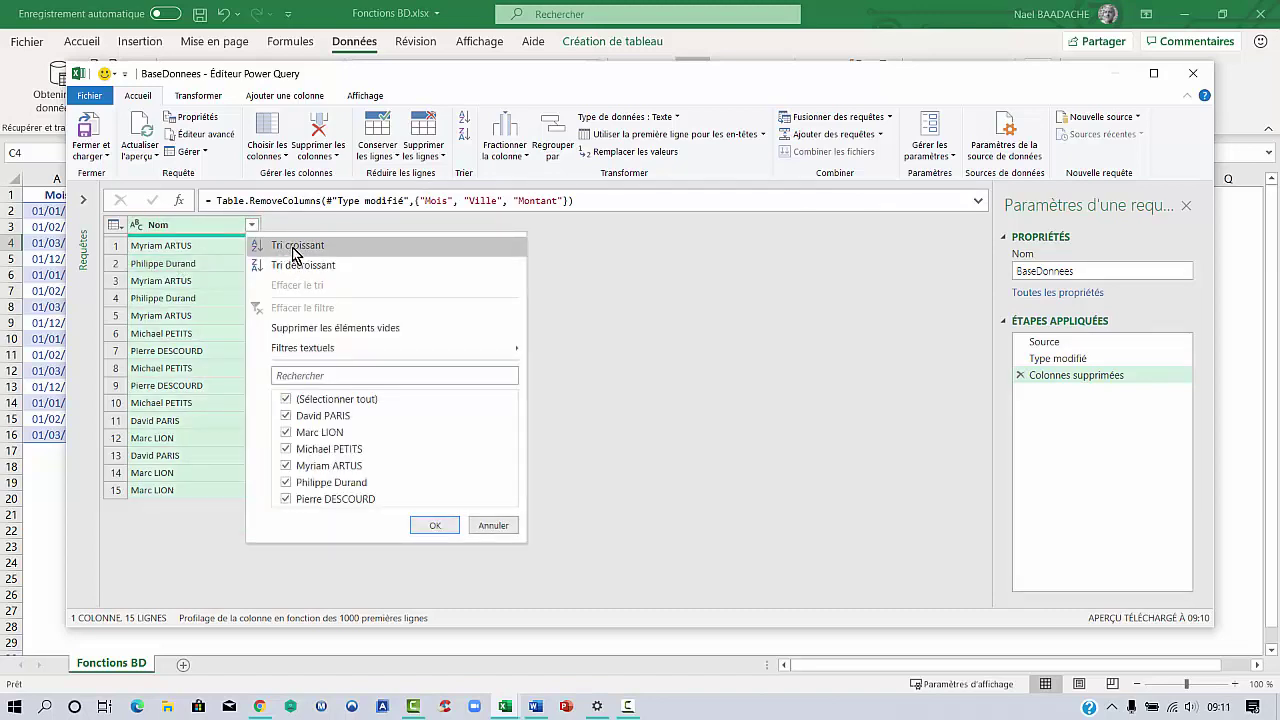
click(296, 246)
click(197, 250)
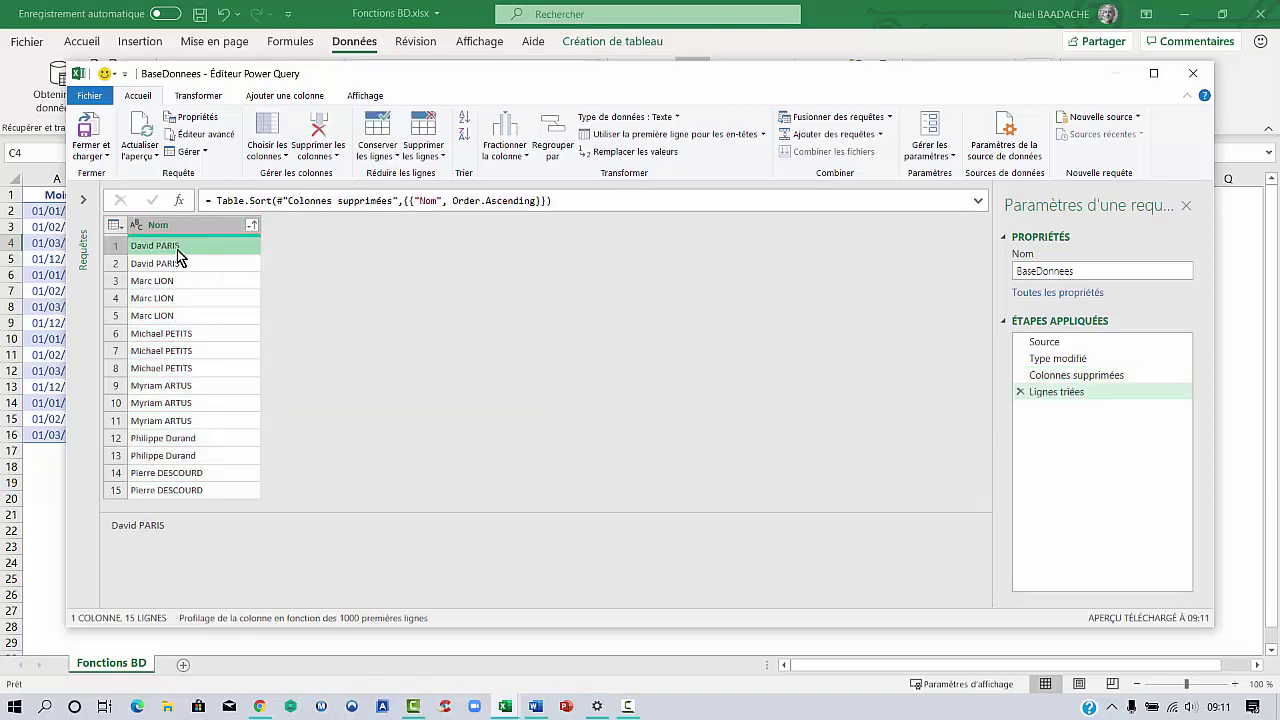
click(250, 298)
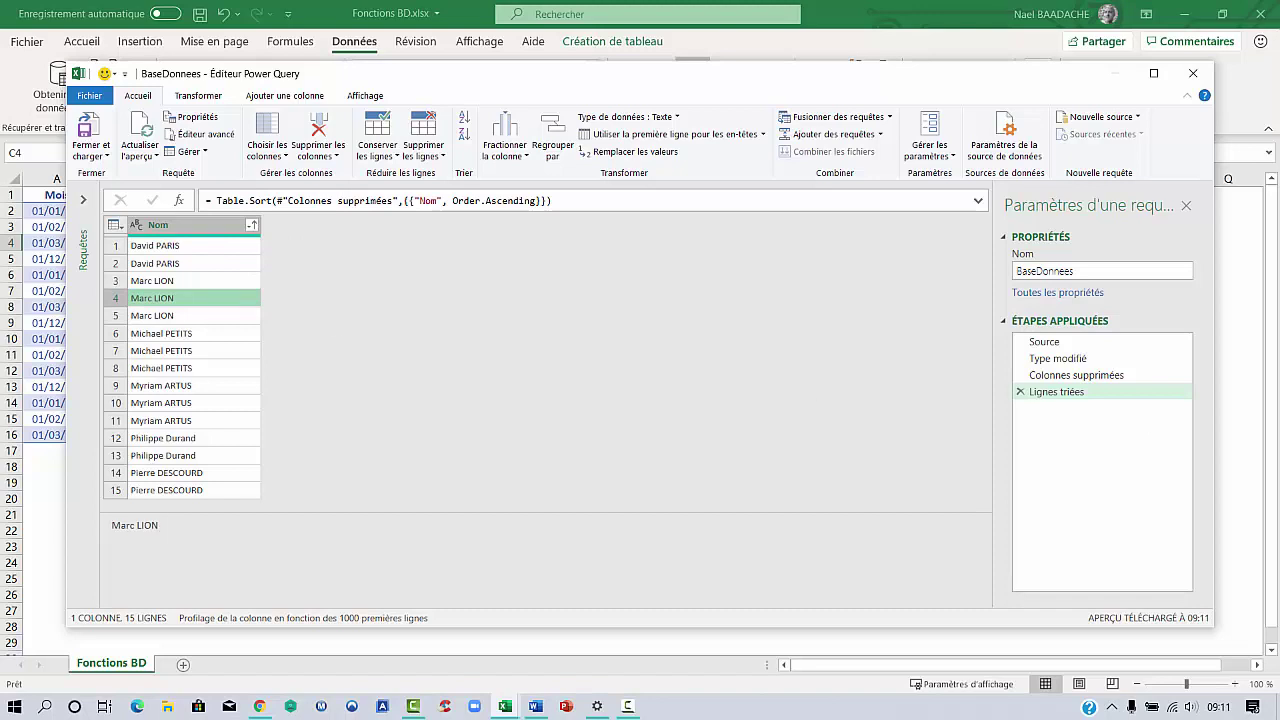
Remove duplicate names, leaving six unique rows
click(138, 97)
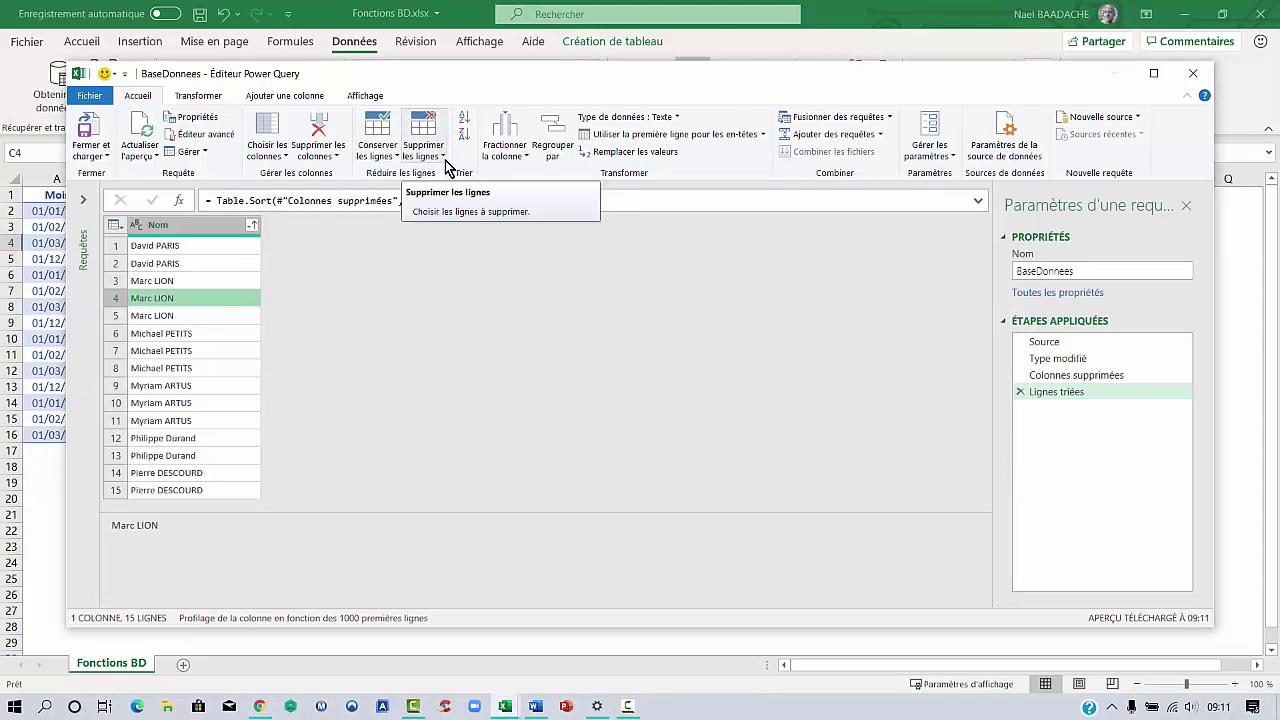
click(446, 163)
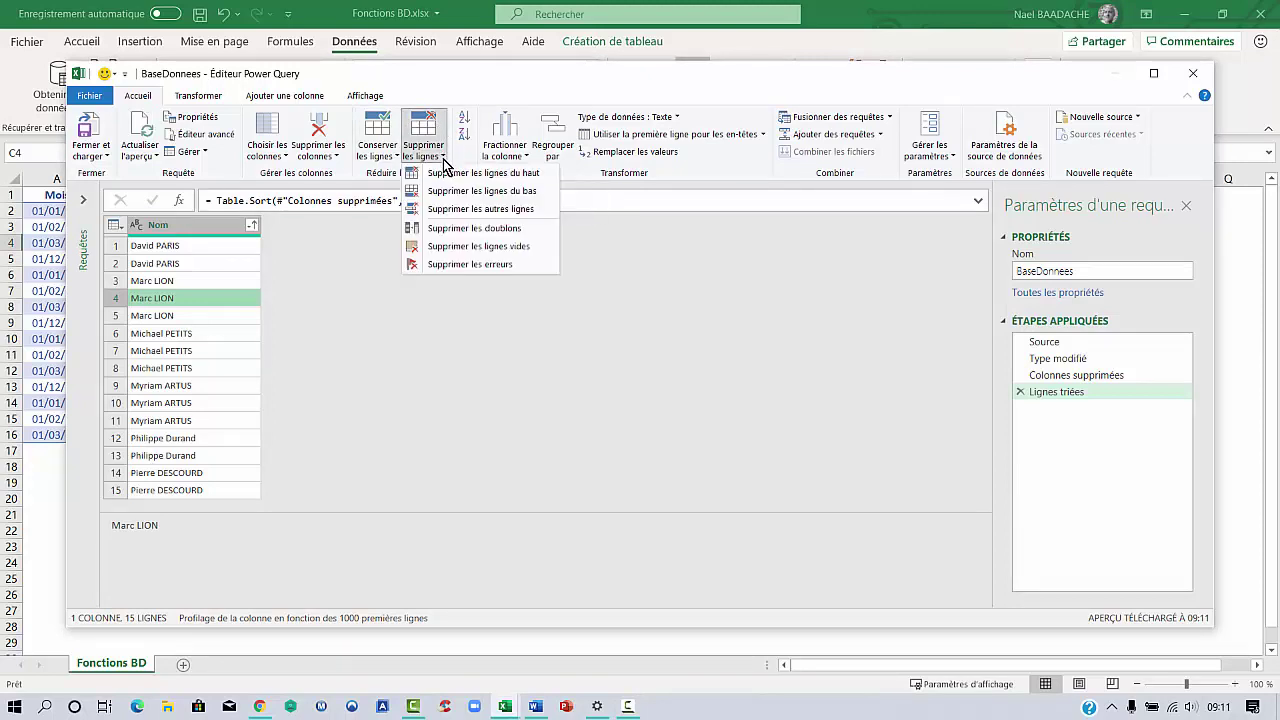
click(446, 230)
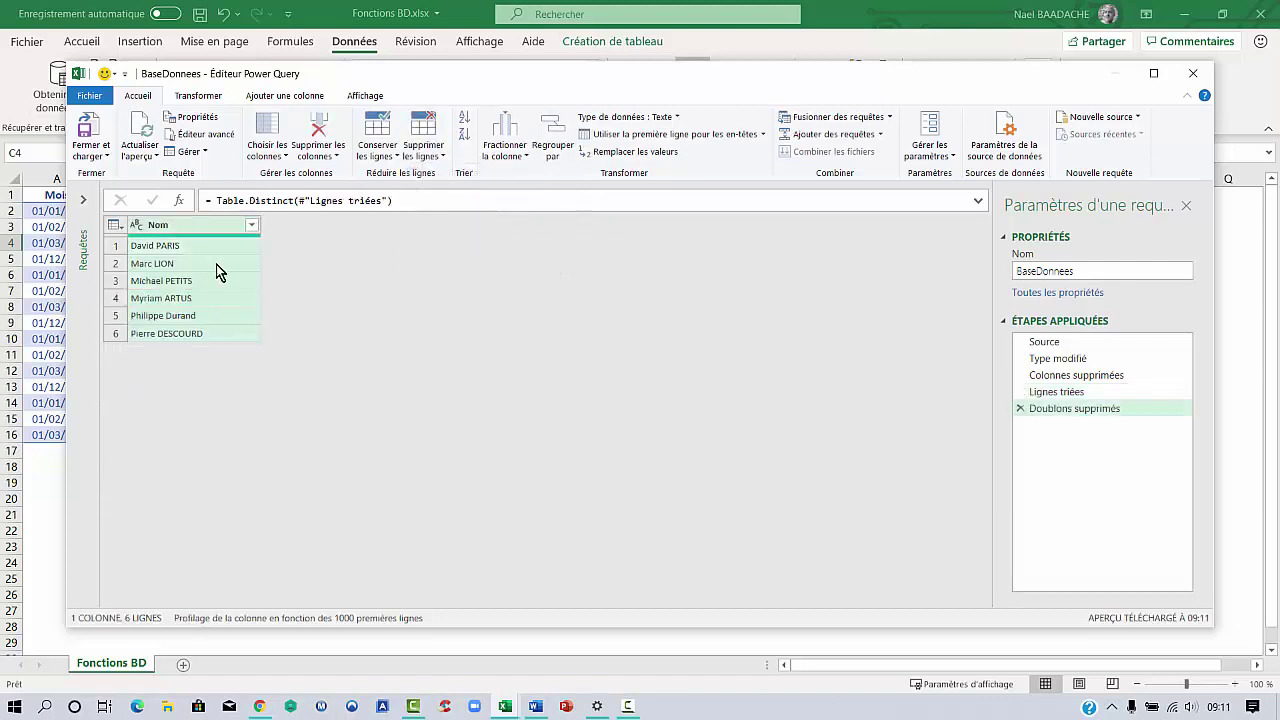
click(102, 156)
Load the six distinct names into a new Feuil1 sheet and return to Fonctions BD
click(116, 175)
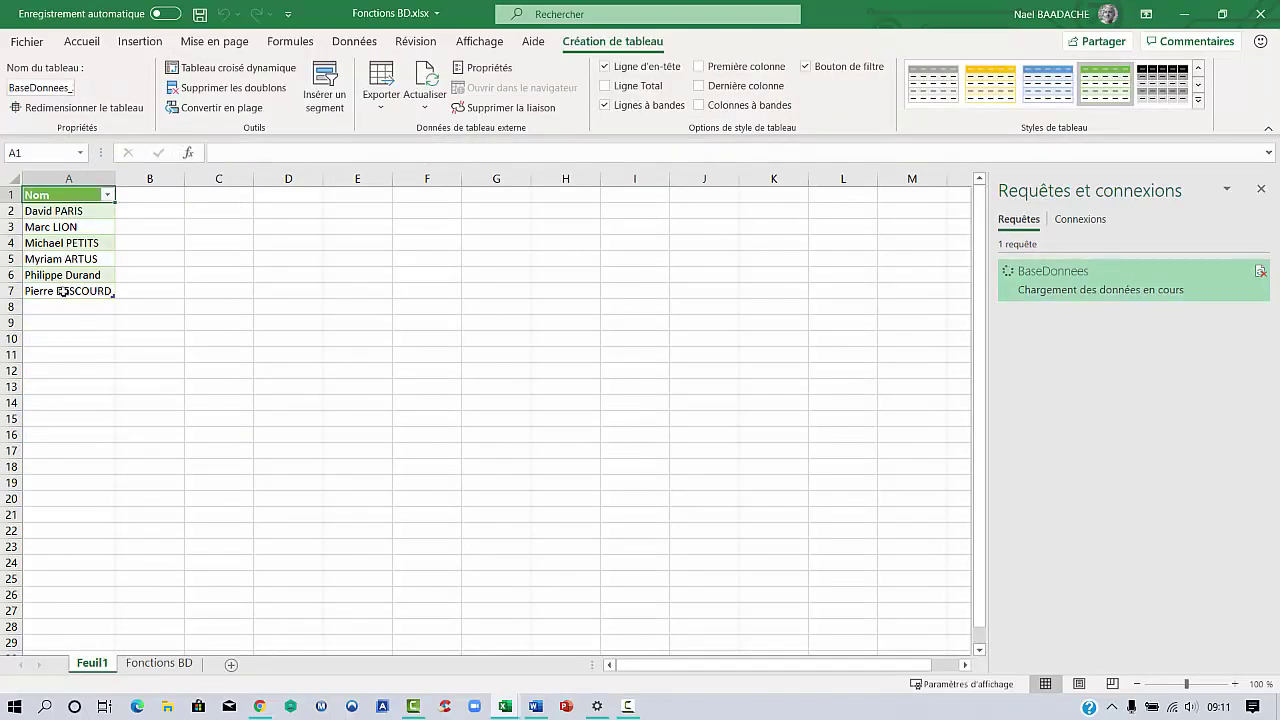
click(64, 245)
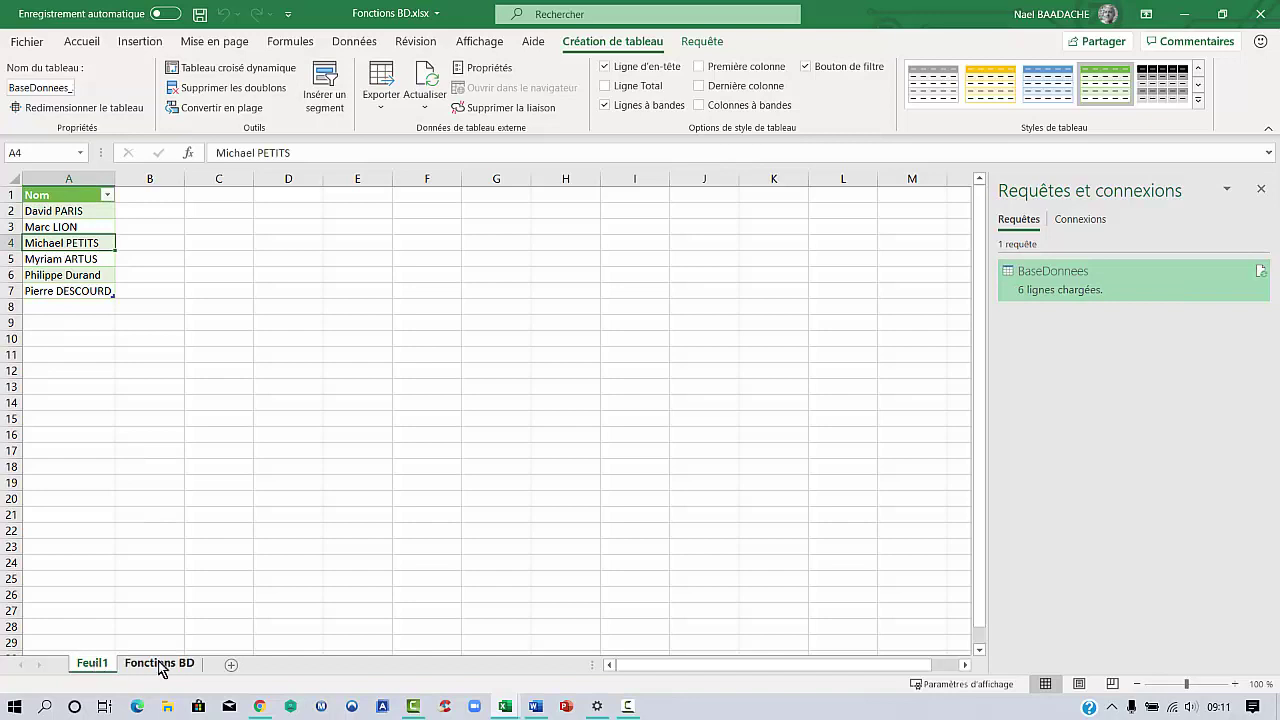
click(160, 664)
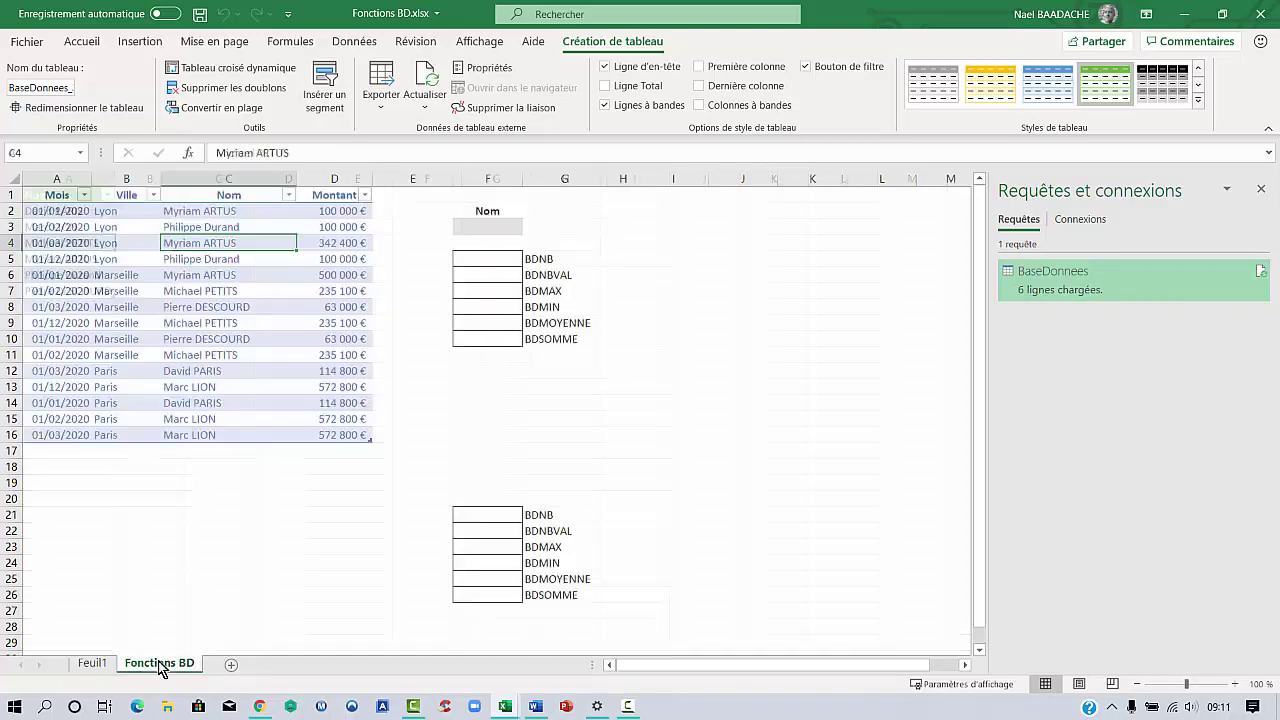
Select the grey criterion cell F3 and bring up the data validation options
click(201, 292)
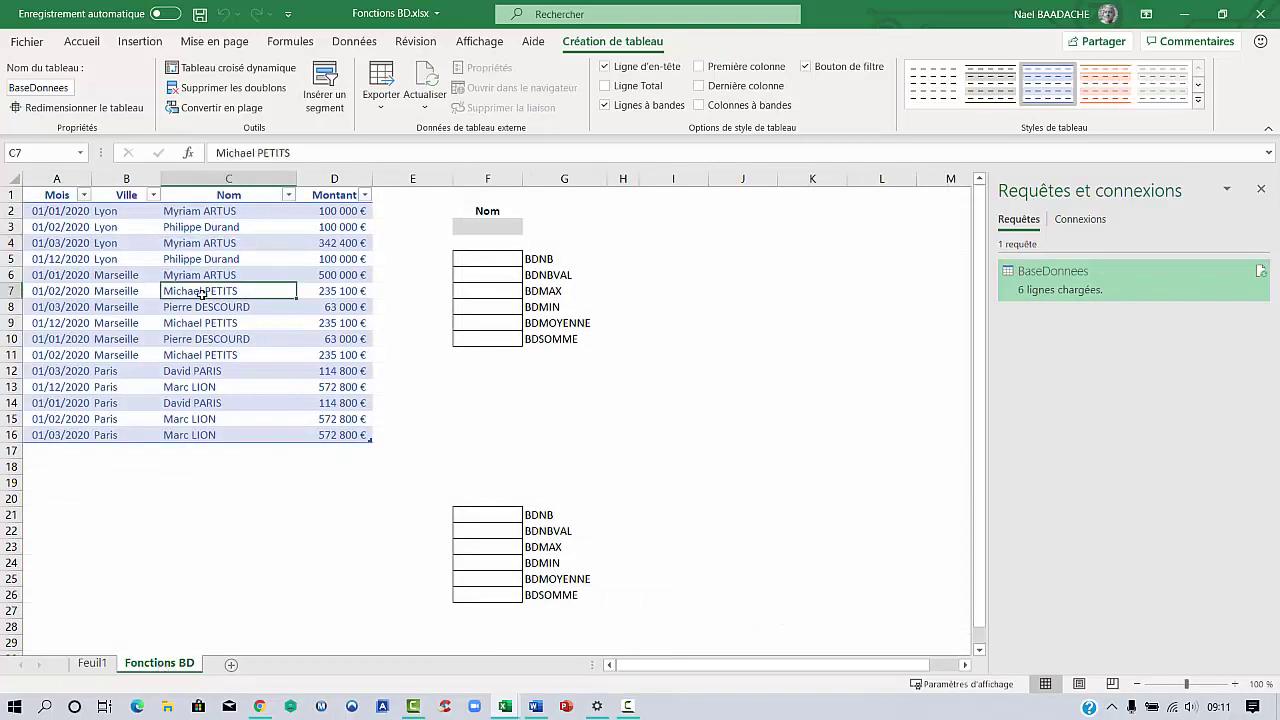
click(478, 228)
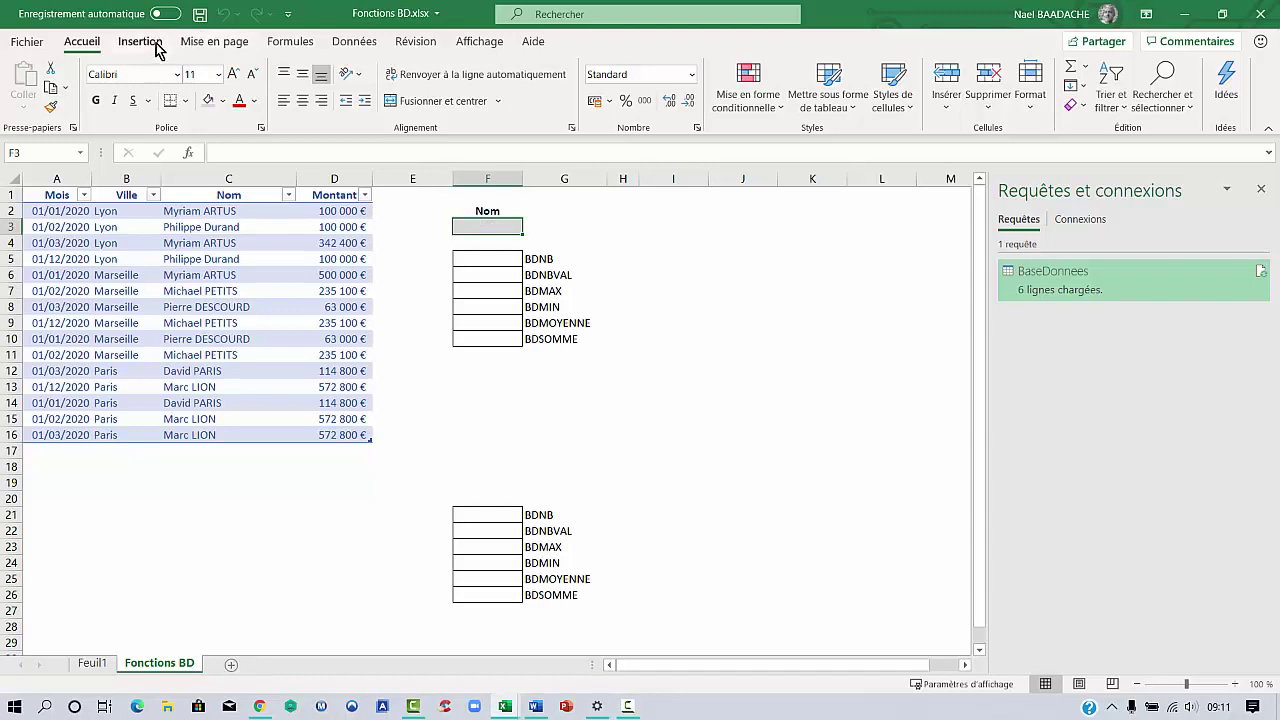
click(355, 45)
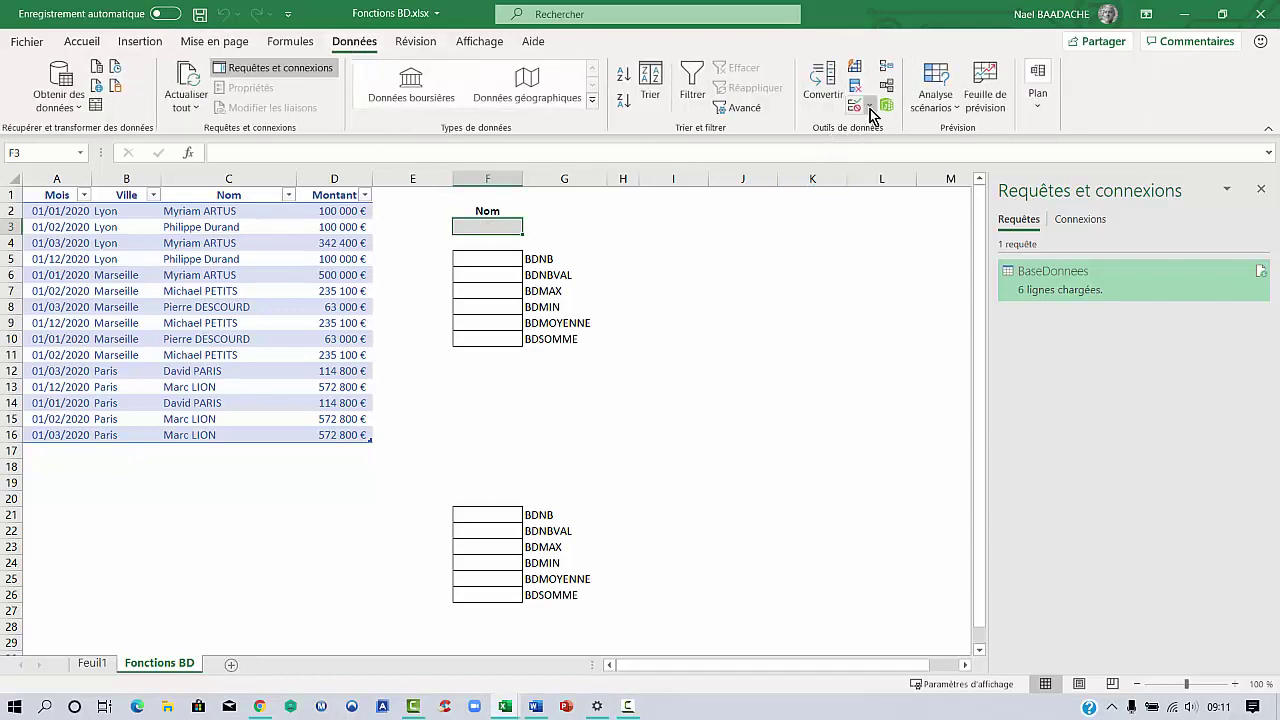
click(864, 105)
Restrict F3 to a list sourced from Feuil1!$A$2:$A$7 and test its six-name dropdown
click(889, 130)
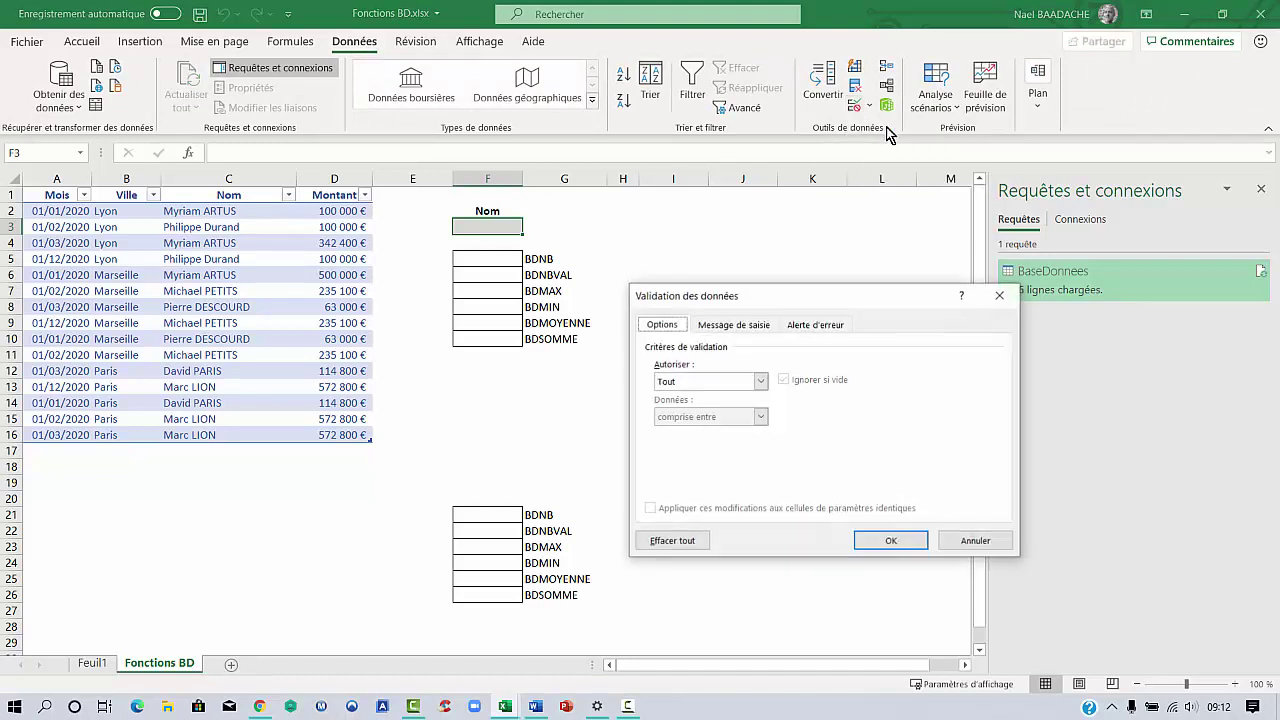
drag(812, 298, 931, 231)
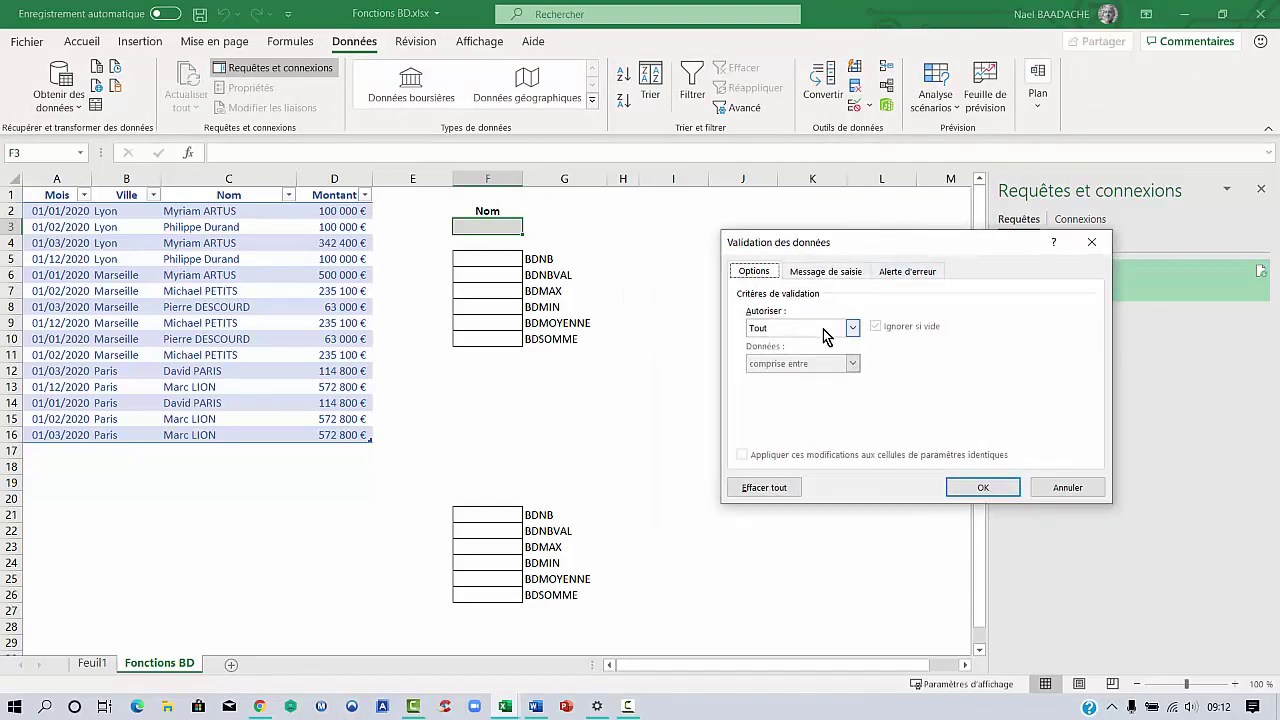
click(823, 329)
click(770, 374)
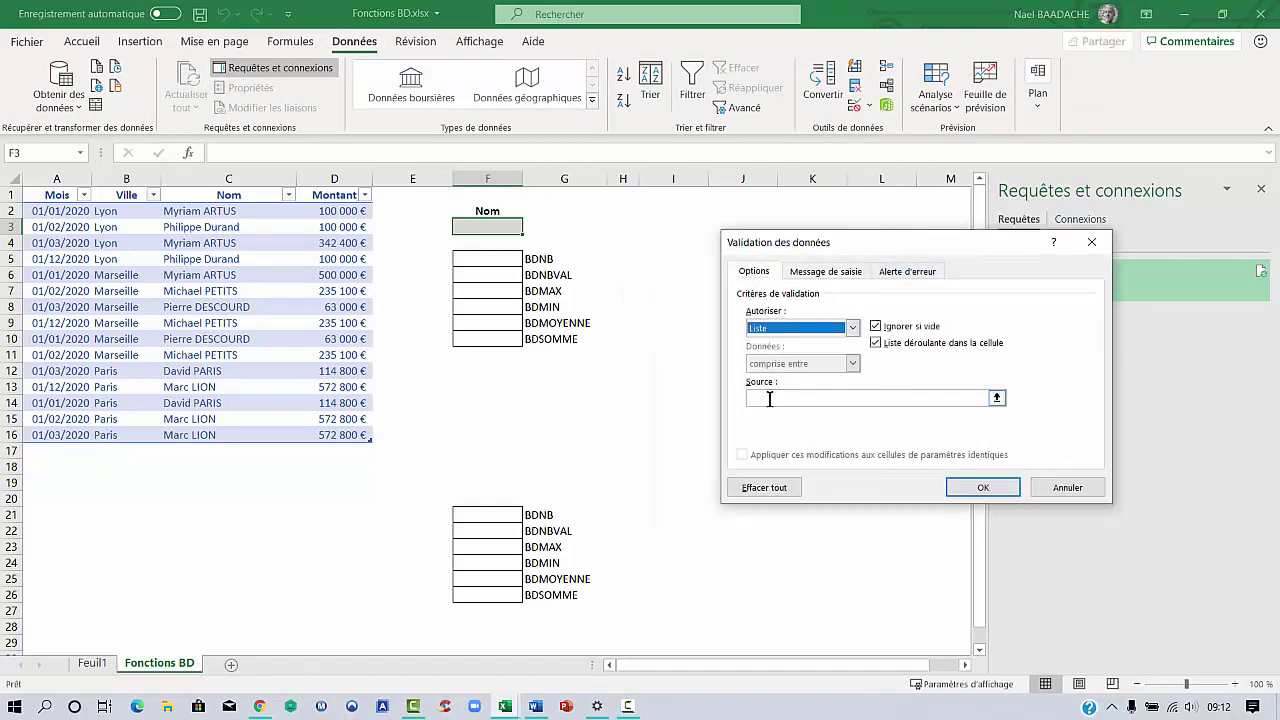
click(769, 399)
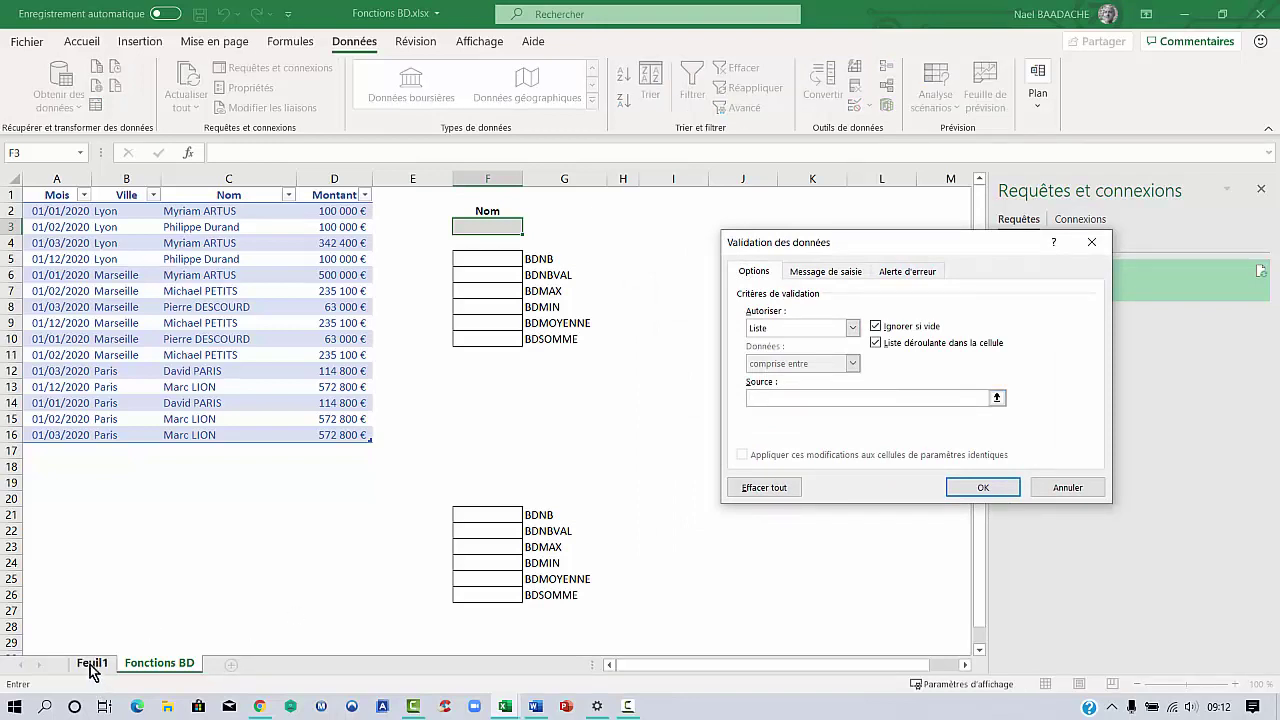
click(90, 668)
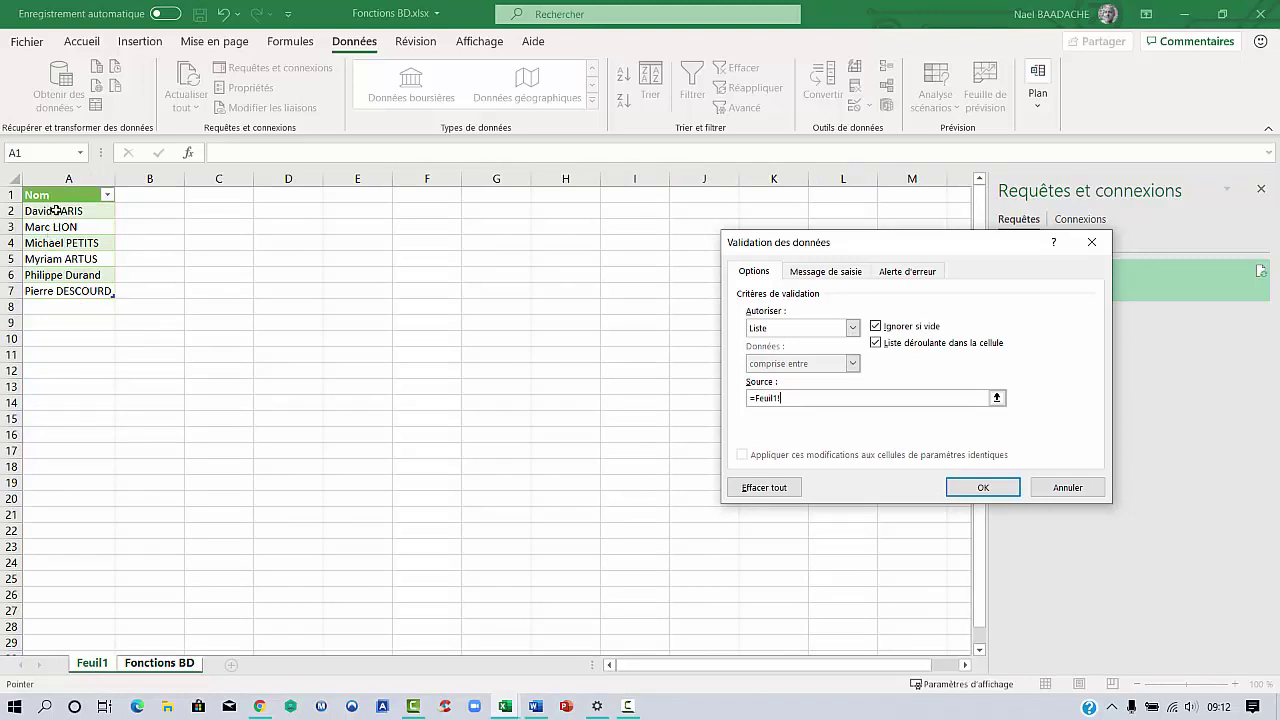
drag(57, 211, 58, 290)
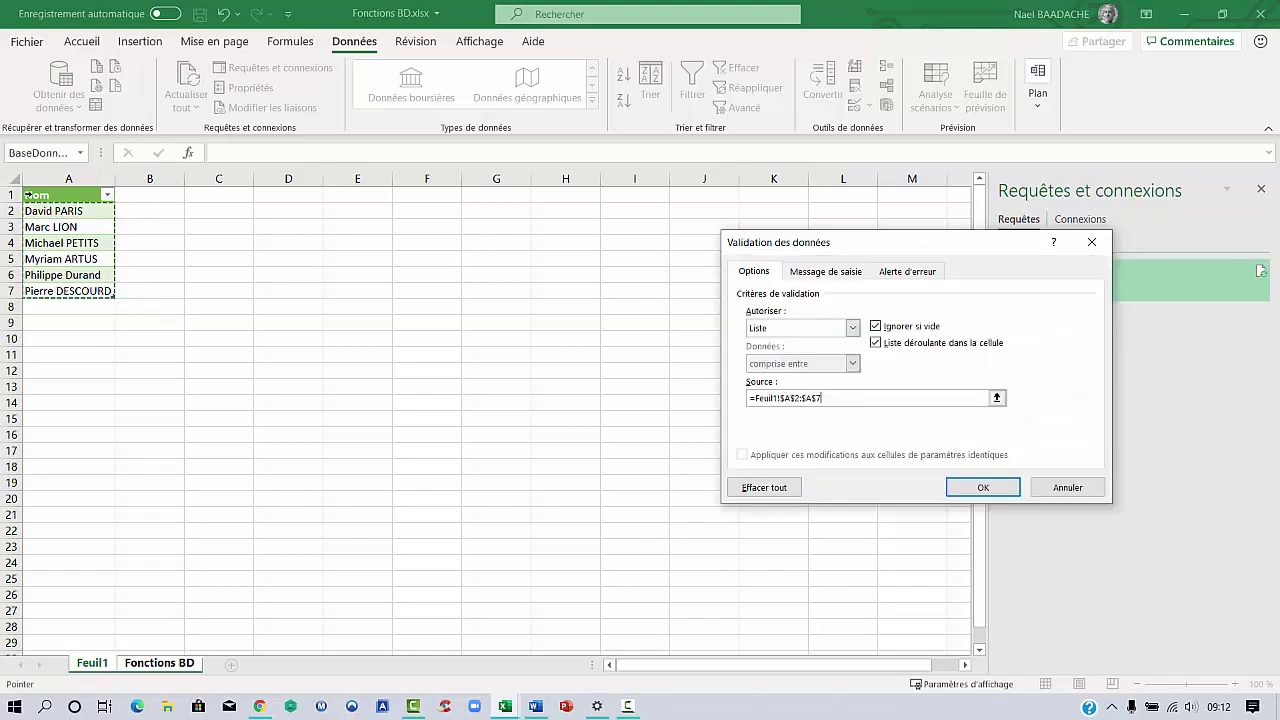
click(981, 489)
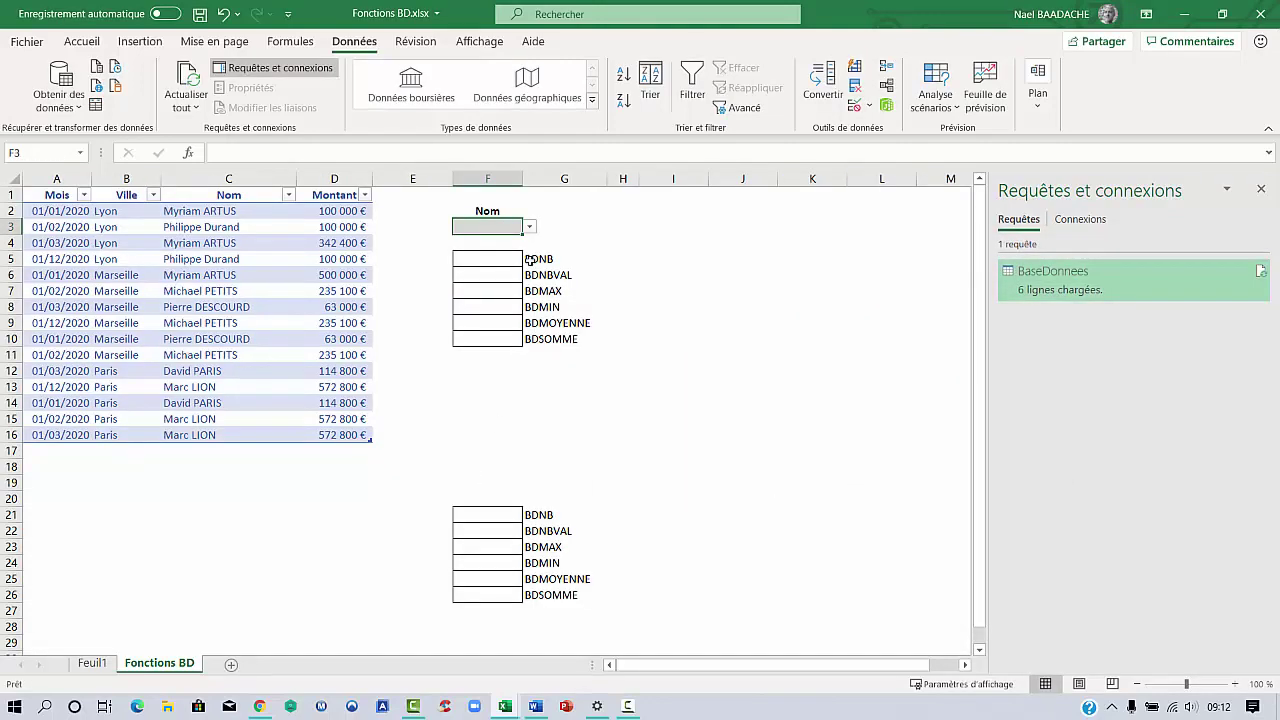
click(529, 228)
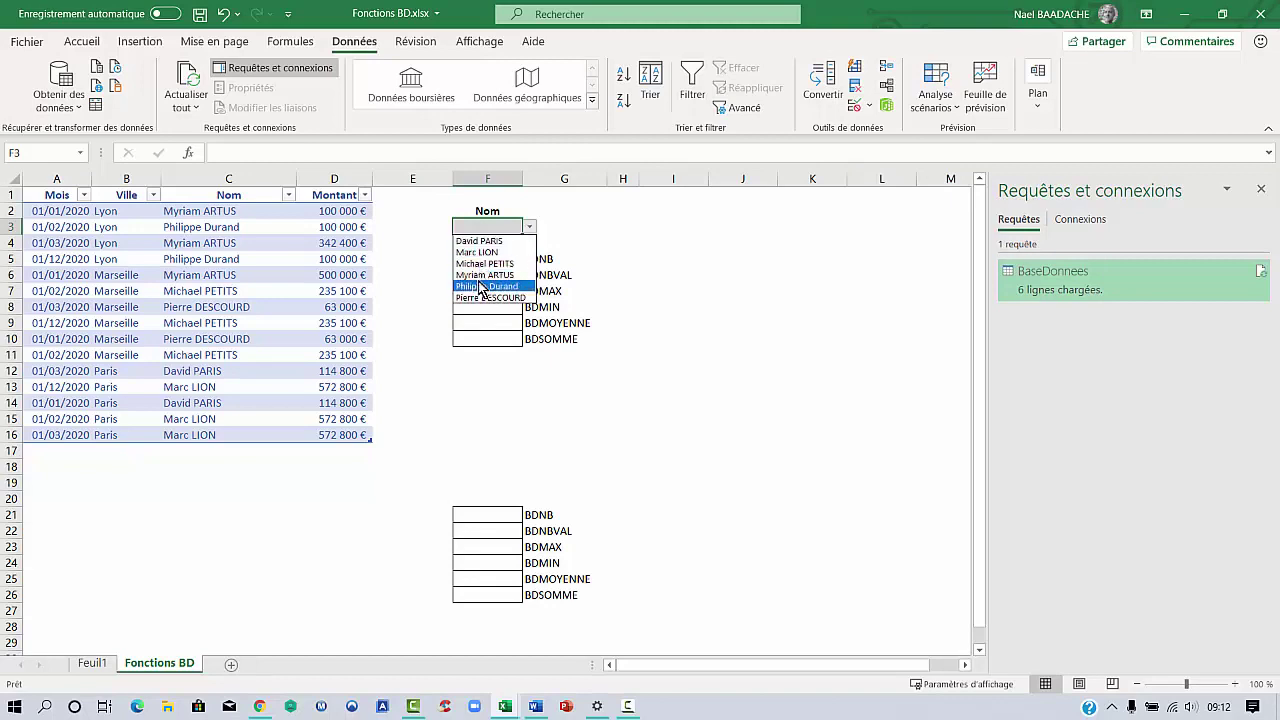
key(Escape)
click(201, 450)
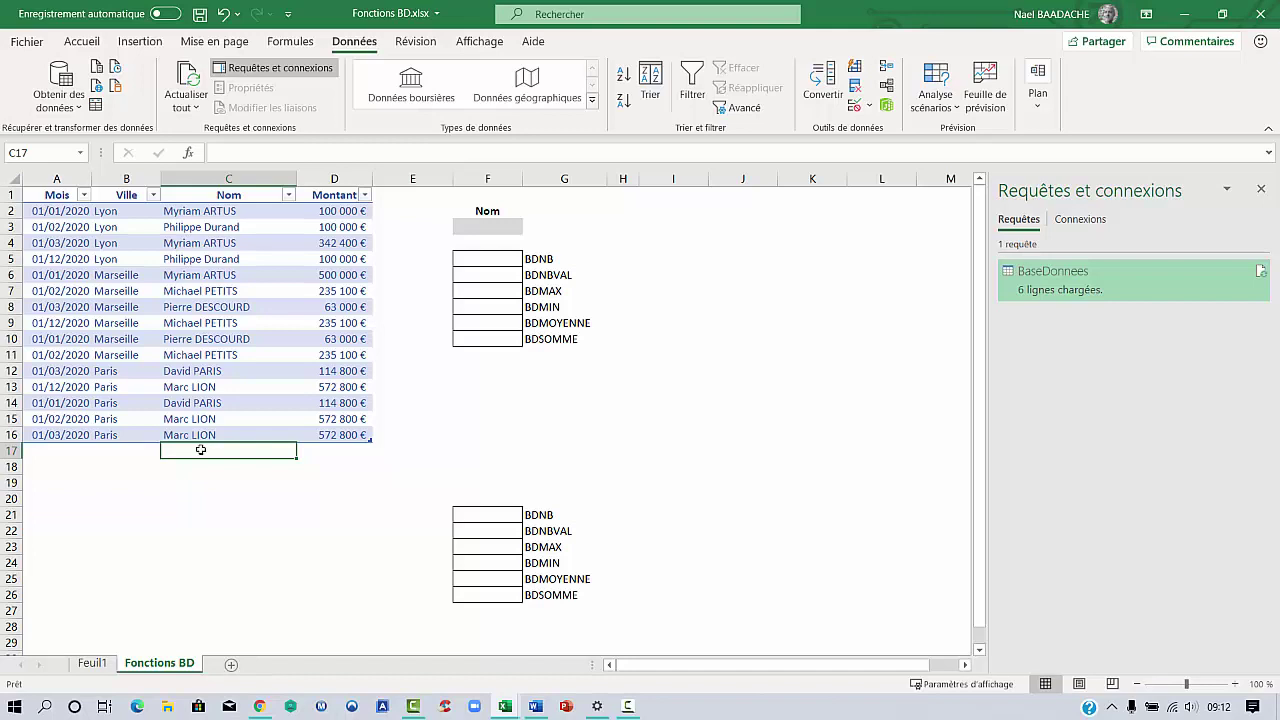
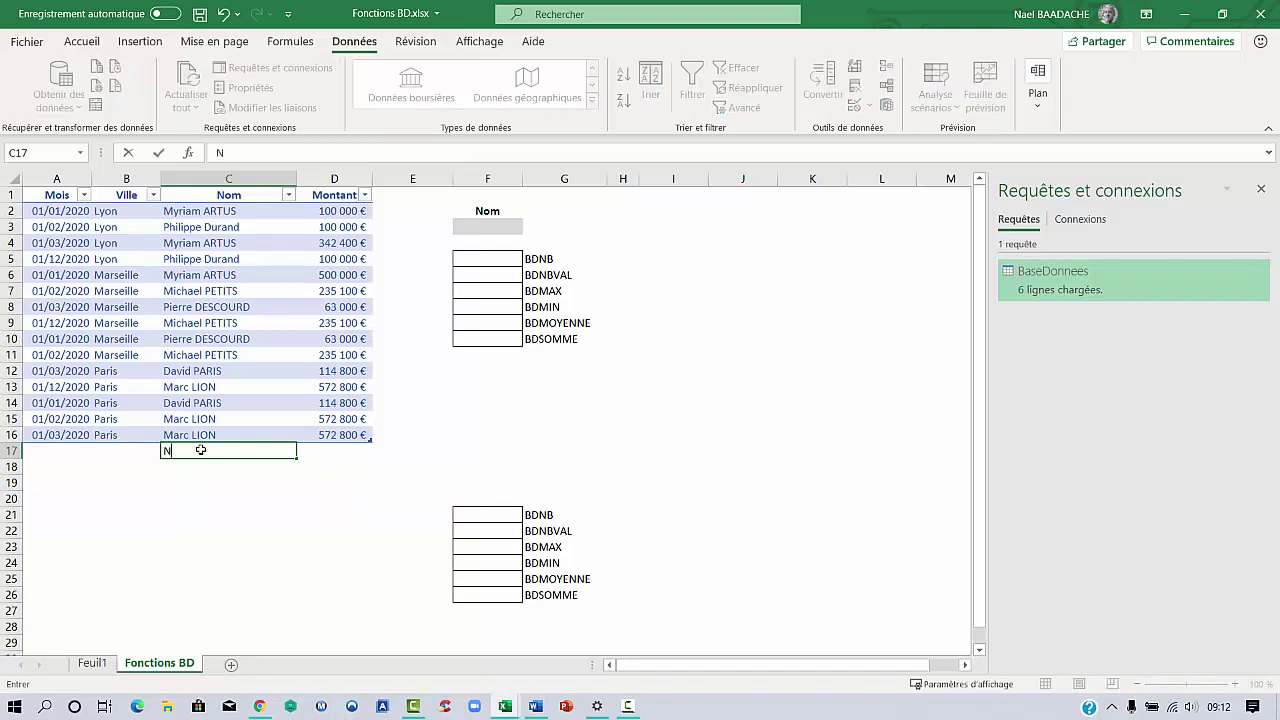
Enter a new person's name in C17 and copy it into C18
key(Return)
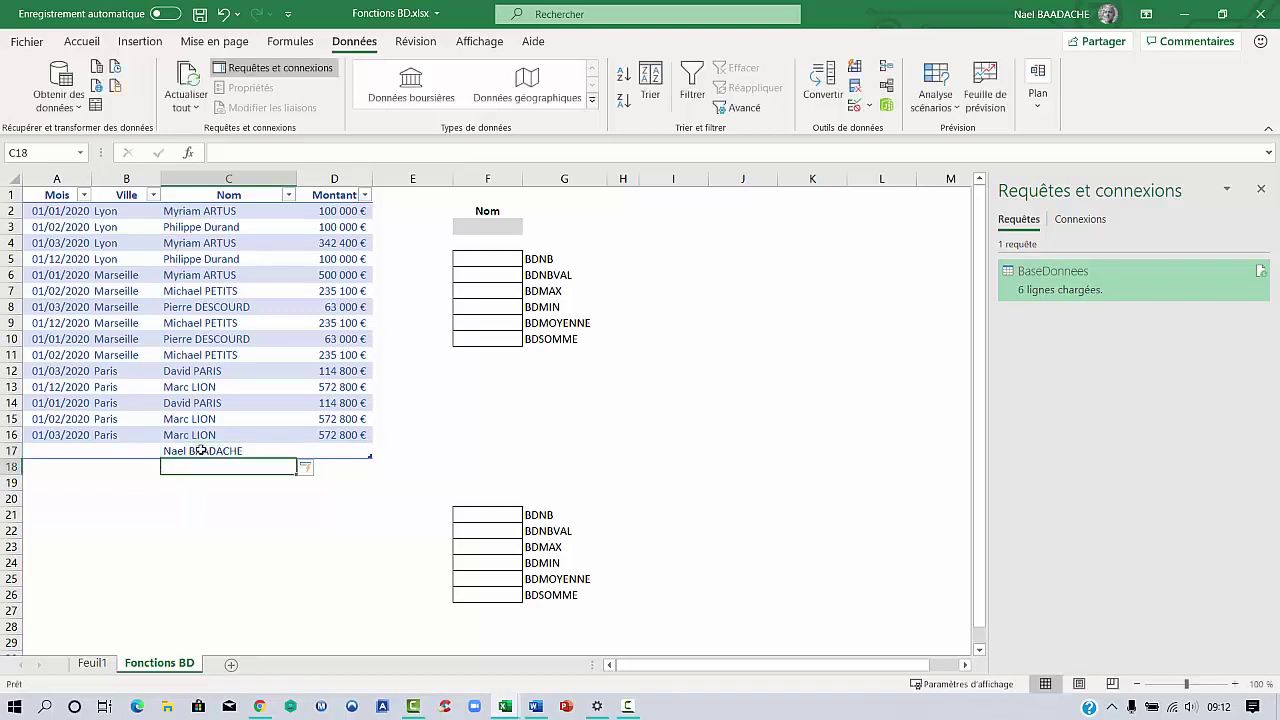
key(ctrl+apostrophe)
key(ctrl+Return)
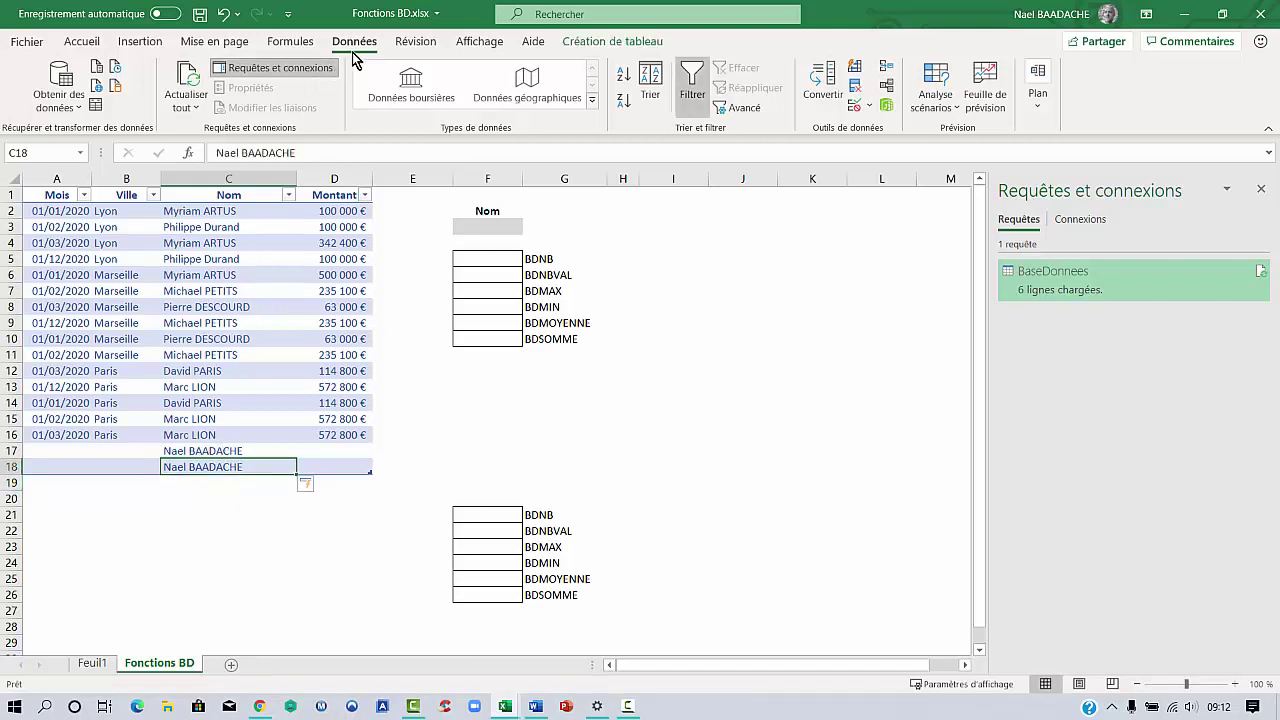
Refresh all queries and check that F3's dropdown now includes the new name
click(190, 106)
click(214, 134)
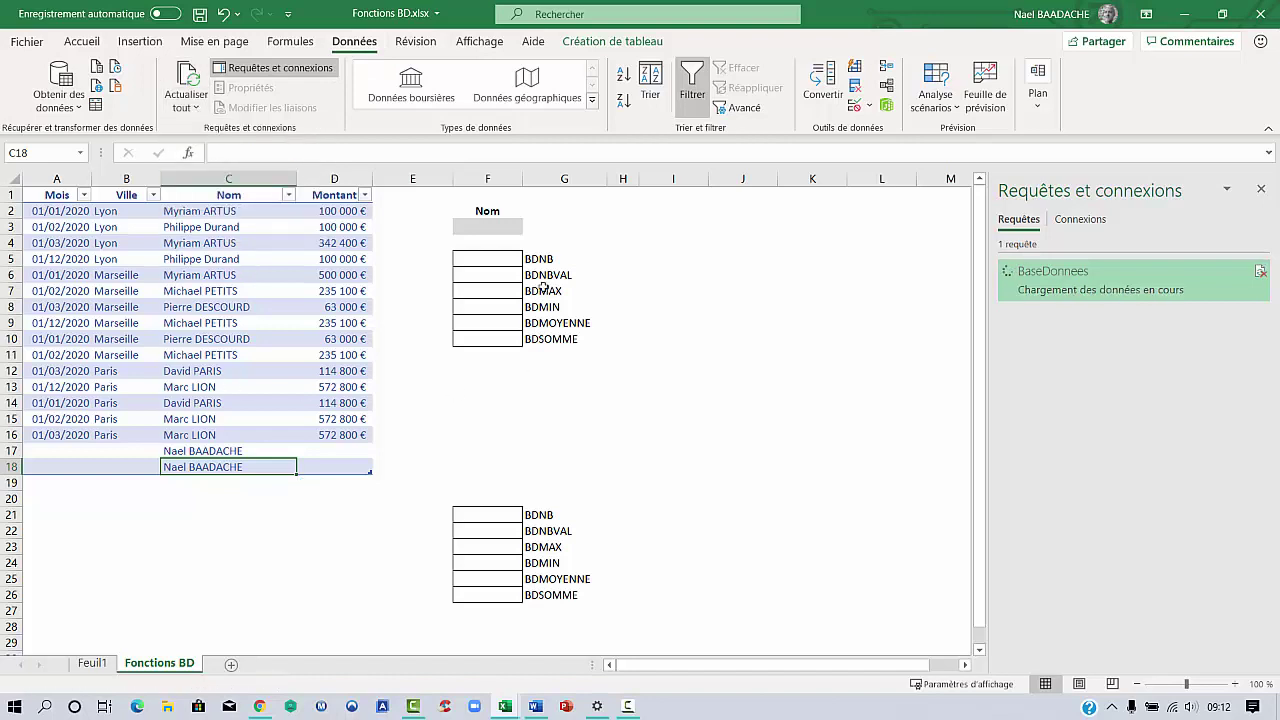
click(499, 228)
click(531, 228)
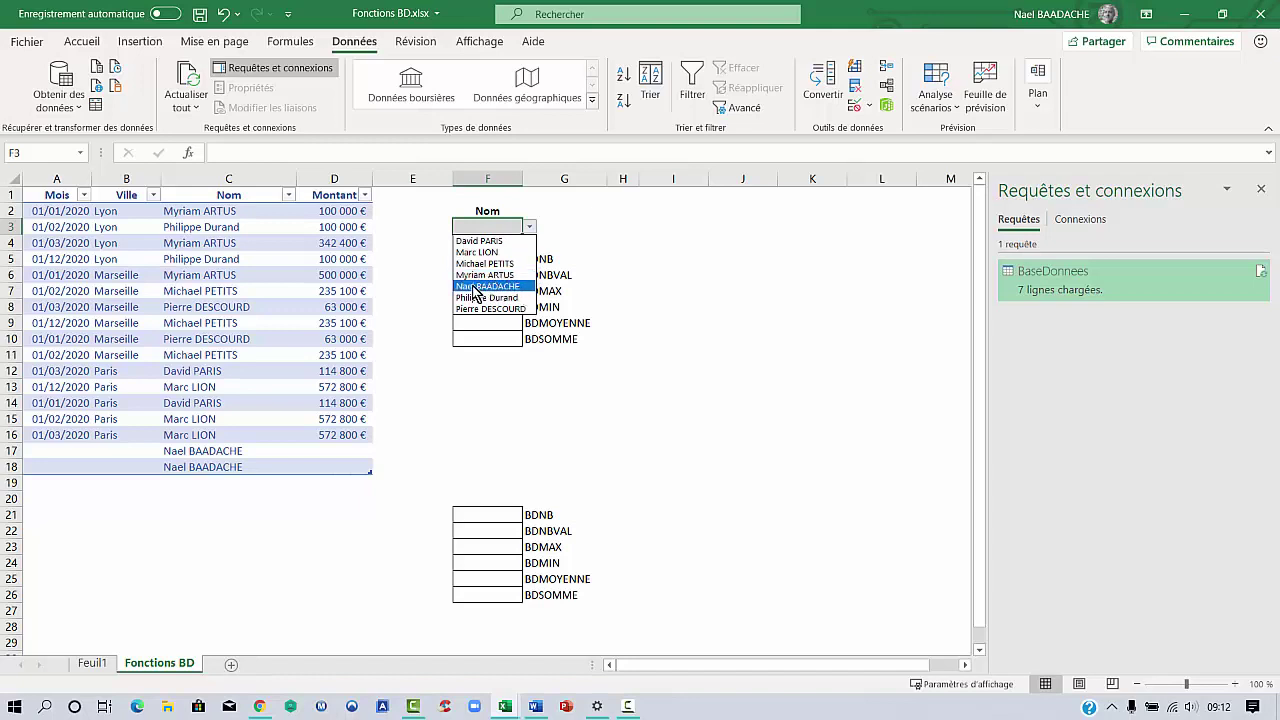
click(270, 450)
Delete test rows 17 and 18 so BaseDonnees ends at row 16 again
click(240, 355)
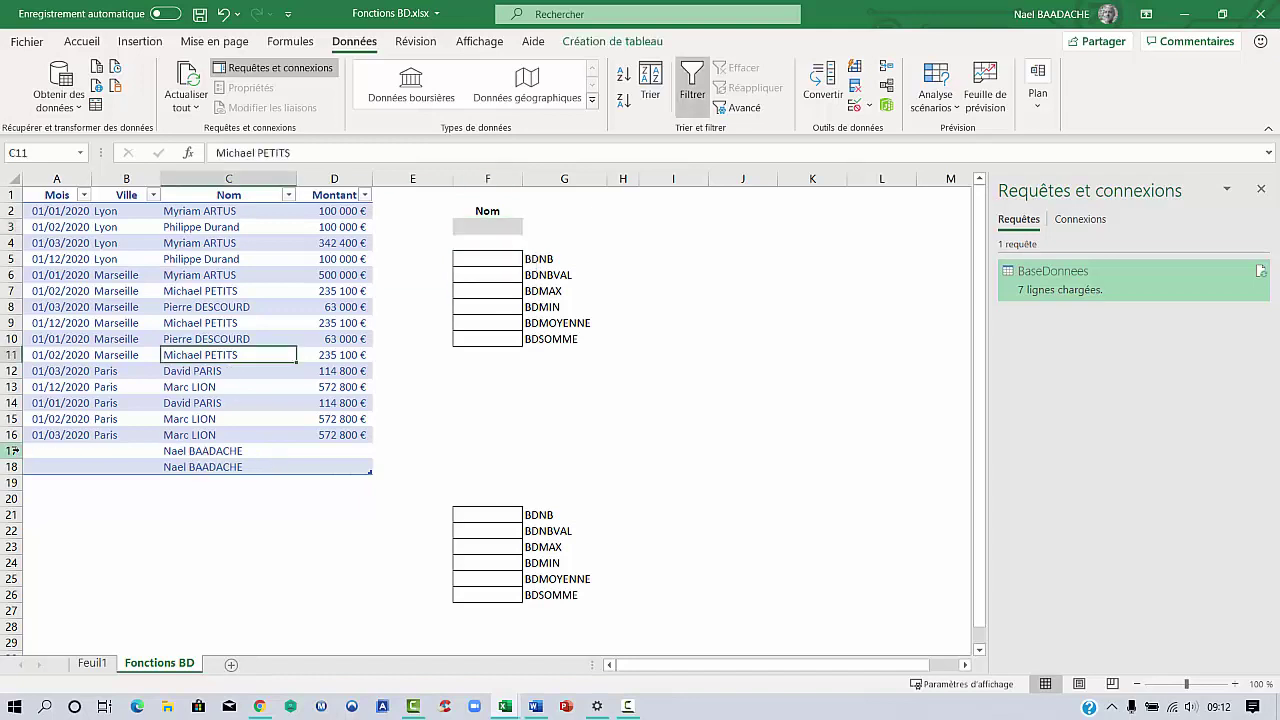
drag(14, 451, 14, 470)
right_click(100, 460)
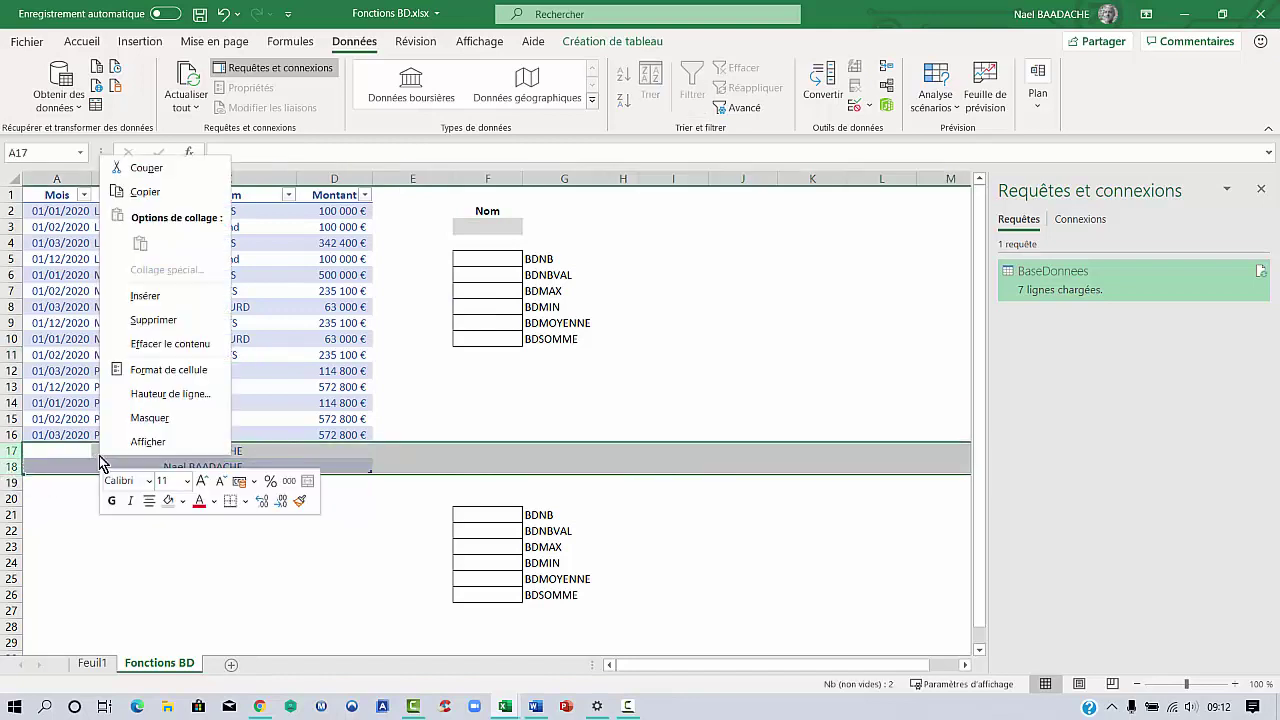
click(150, 320)
click(189, 262)
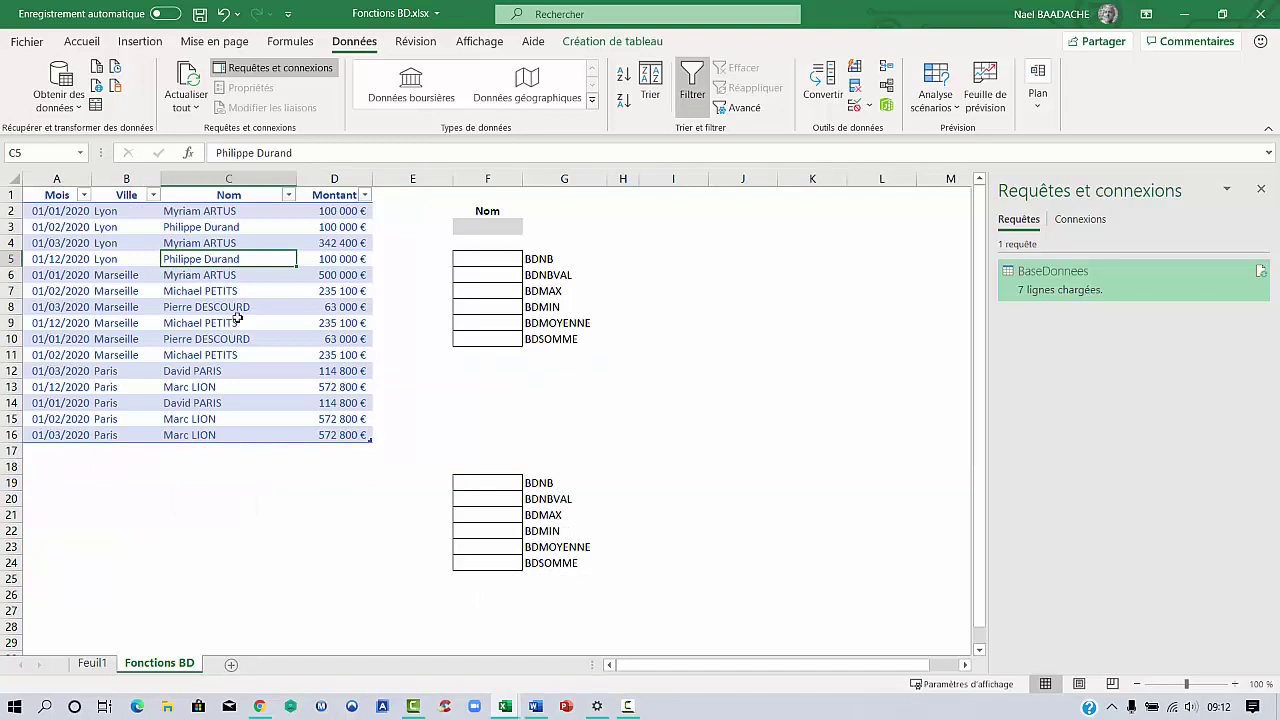
click(291, 291)
click(486, 227)
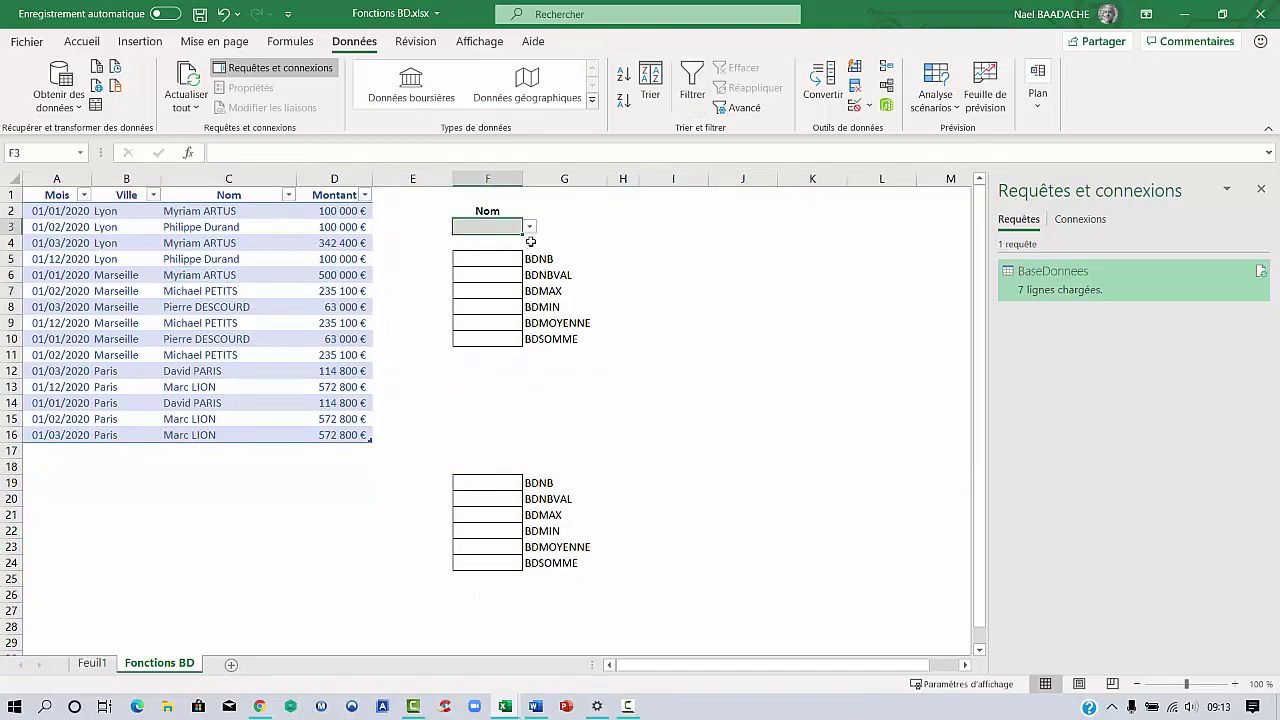
Pick a salesperson from the F3 dropdown as the Nom criterion, then select F5
click(529, 227)
click(491, 258)
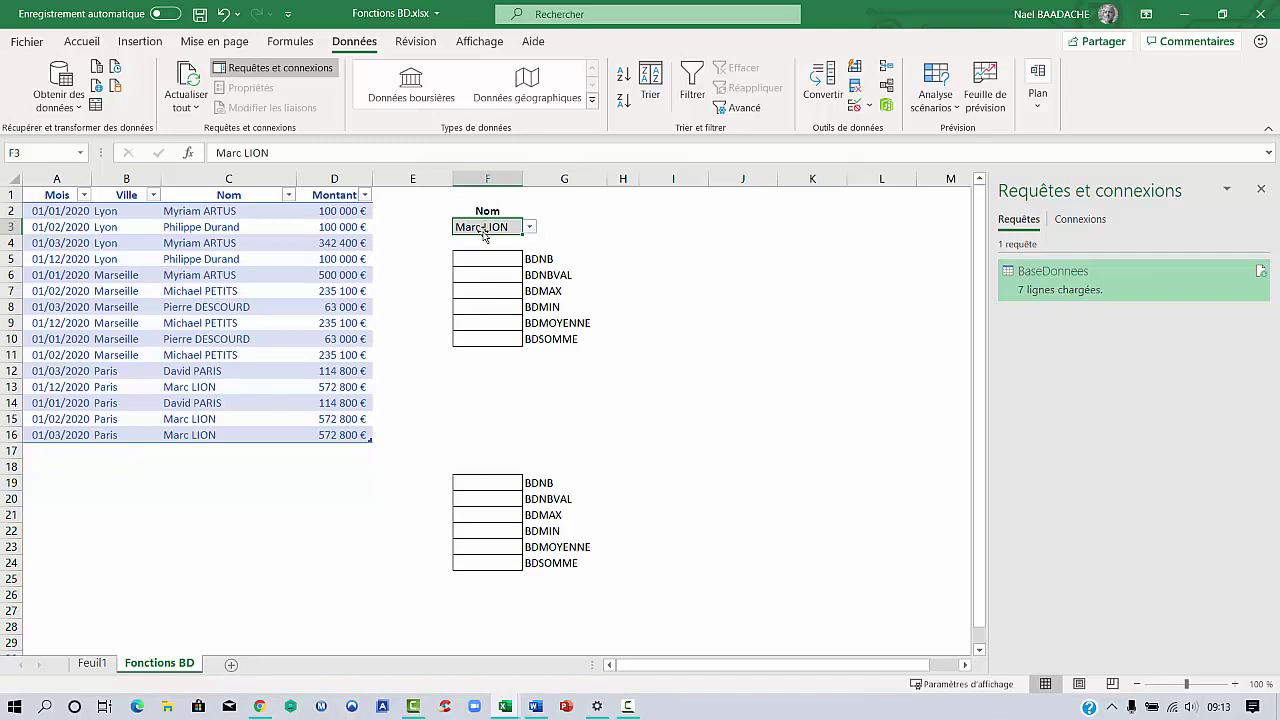
click(479, 265)
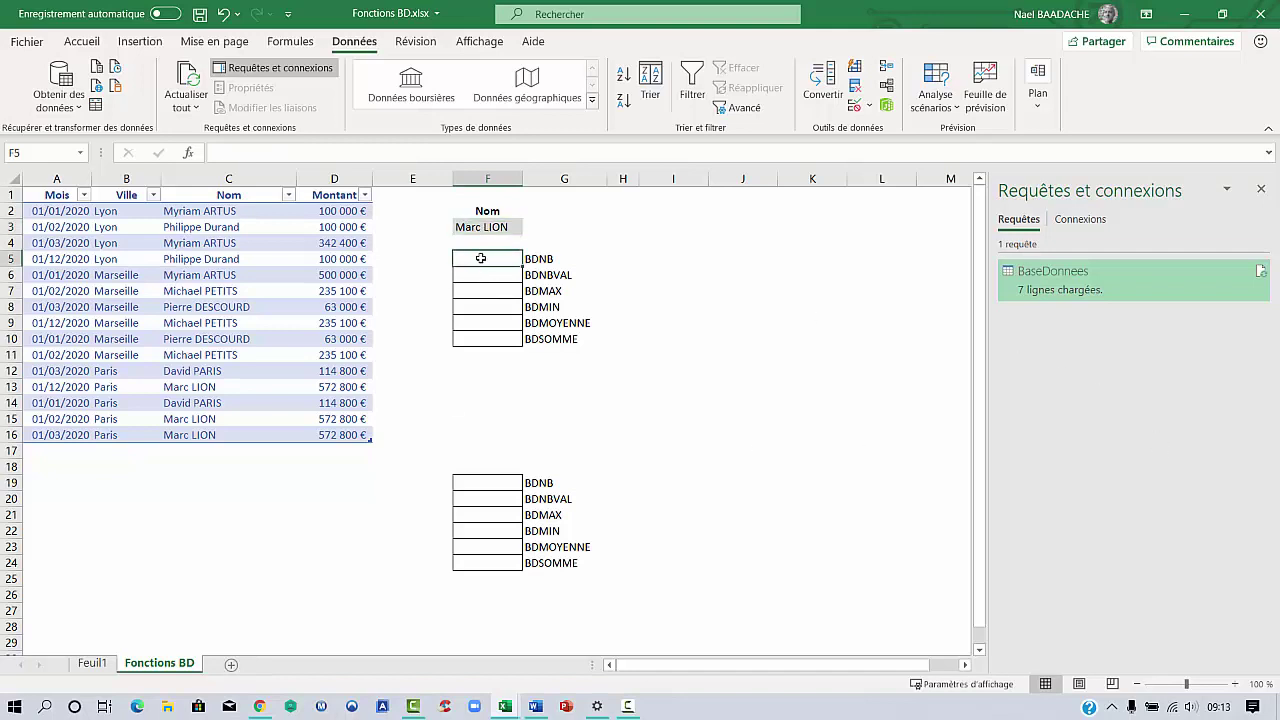
click(545, 260)
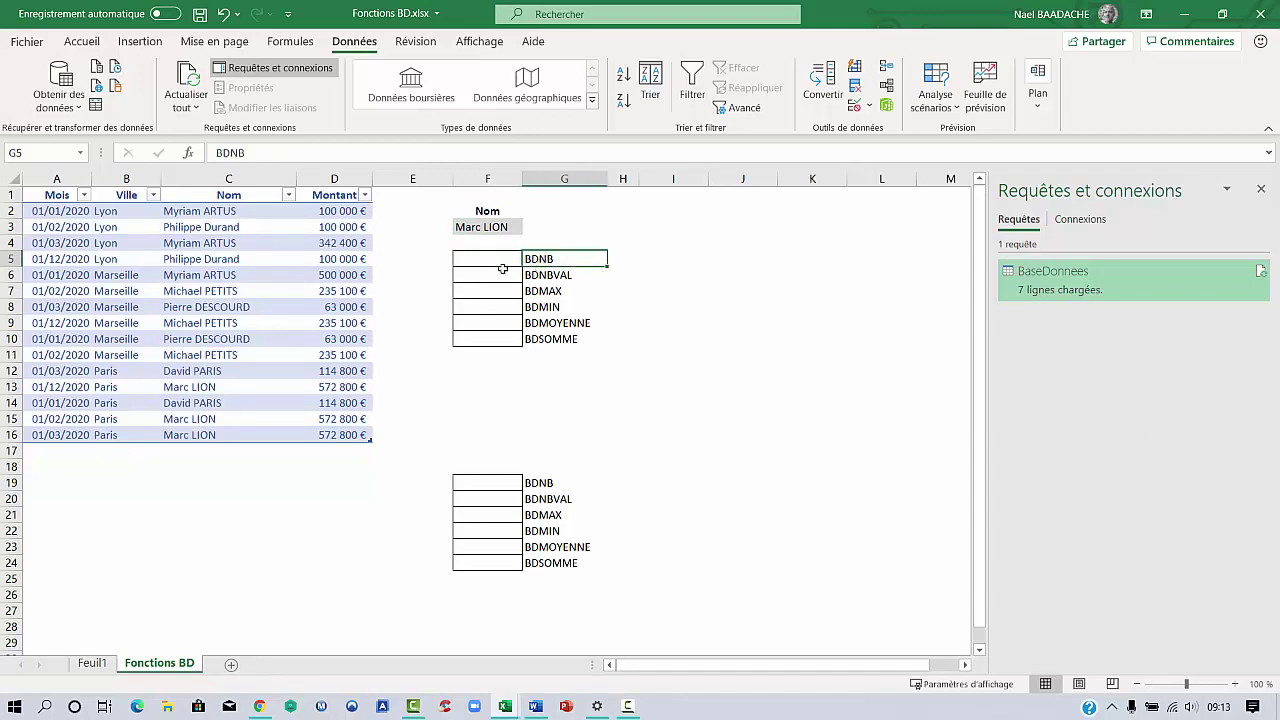
drag(487, 211, 487, 227)
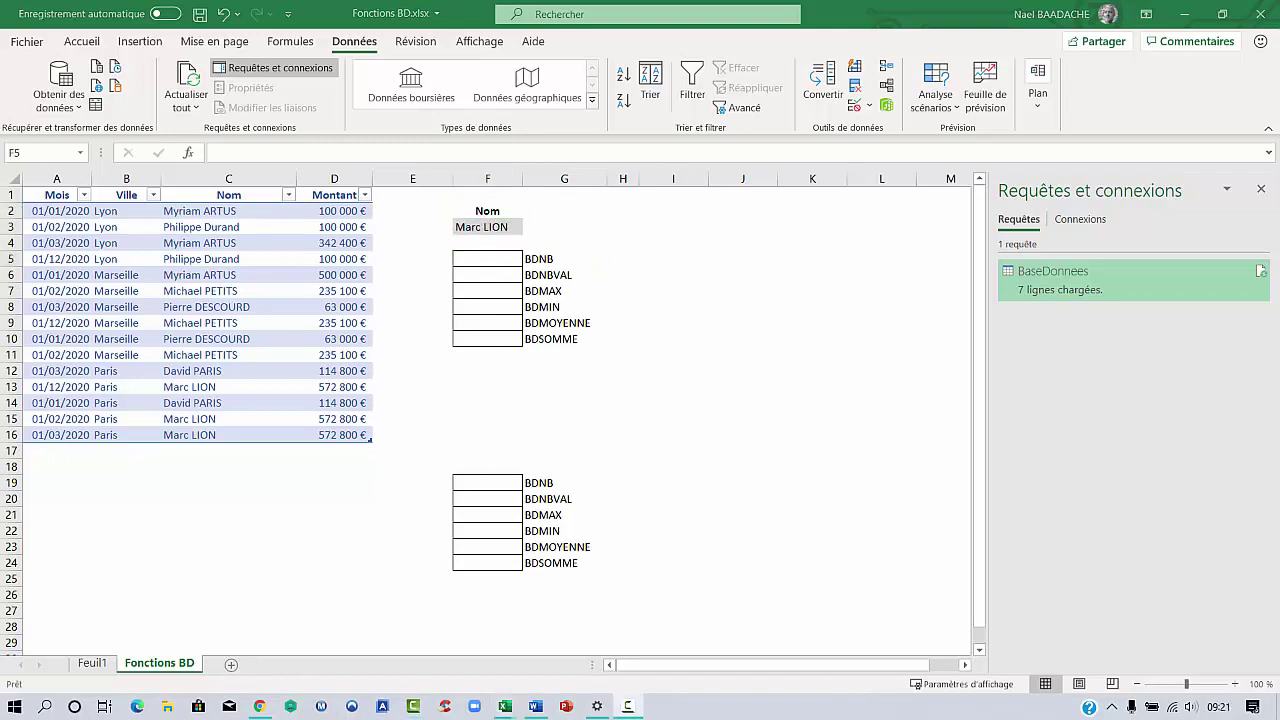
click(506, 258)
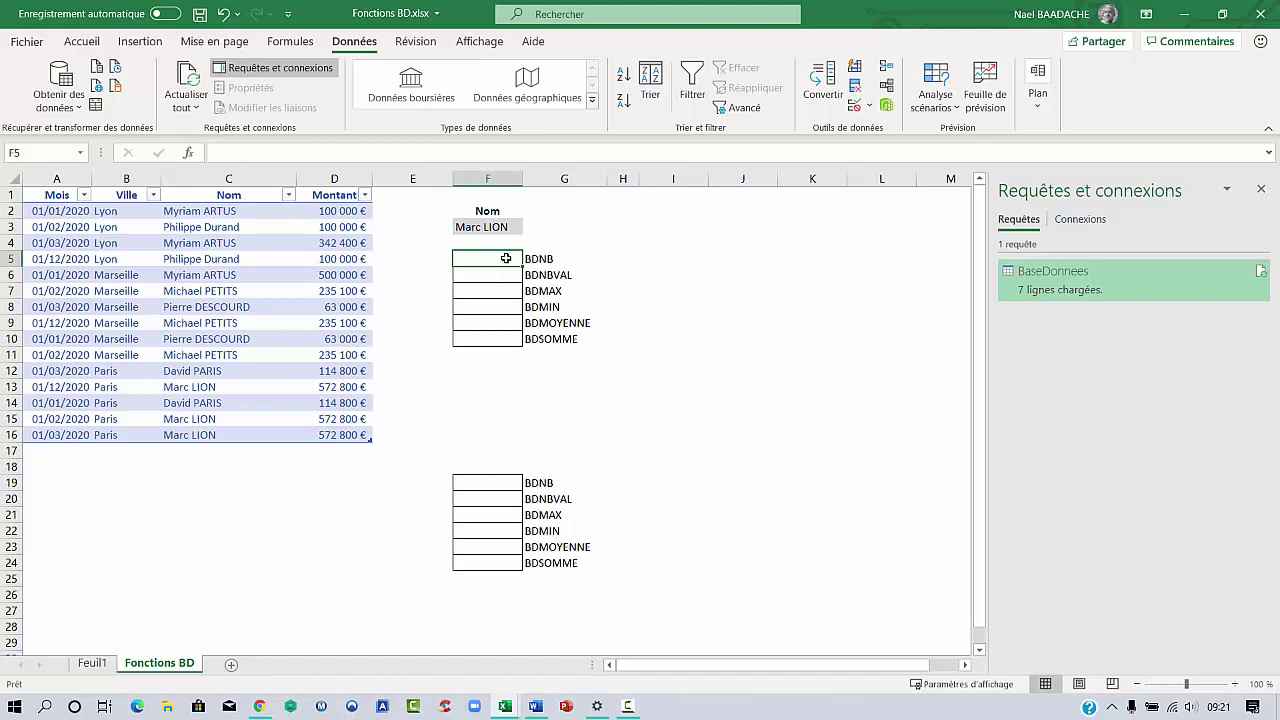
Enter =BDNB(BaseDonnees[#Tout];BaseDonnees[[#En-têtes];[Montant]];F2:F3) in F5, returning 3
text(=)
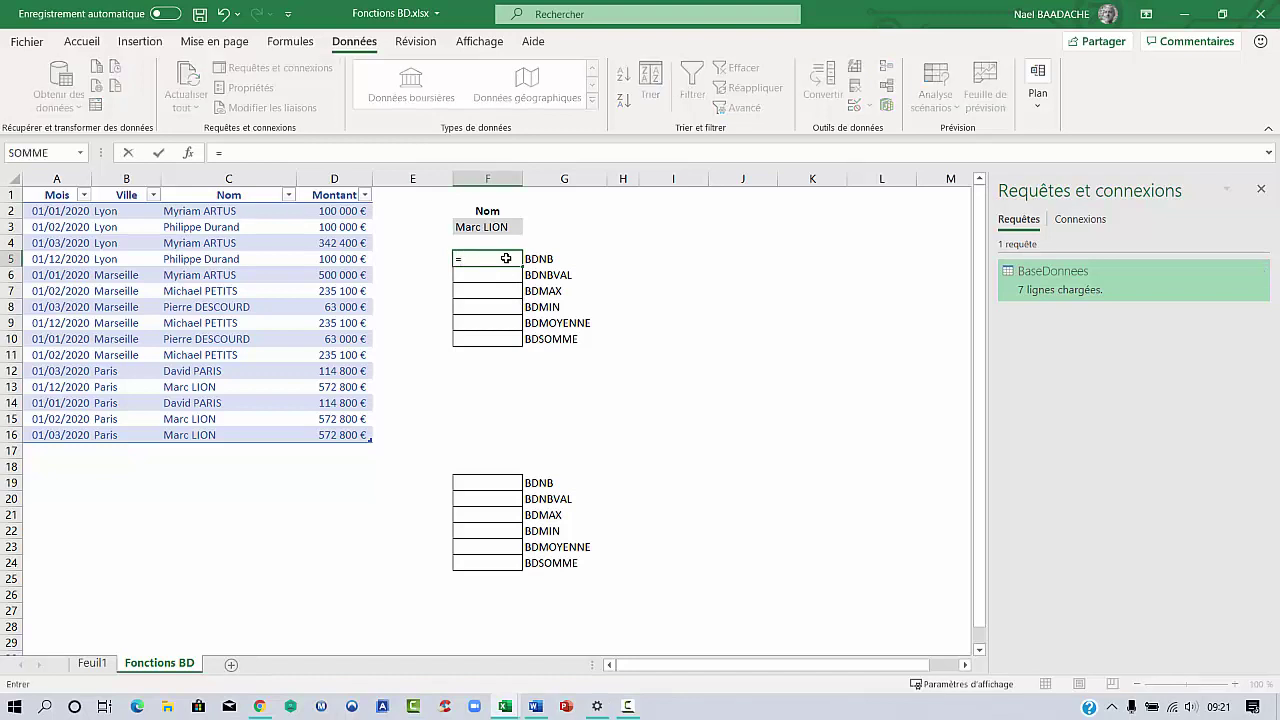
text(bdnb)
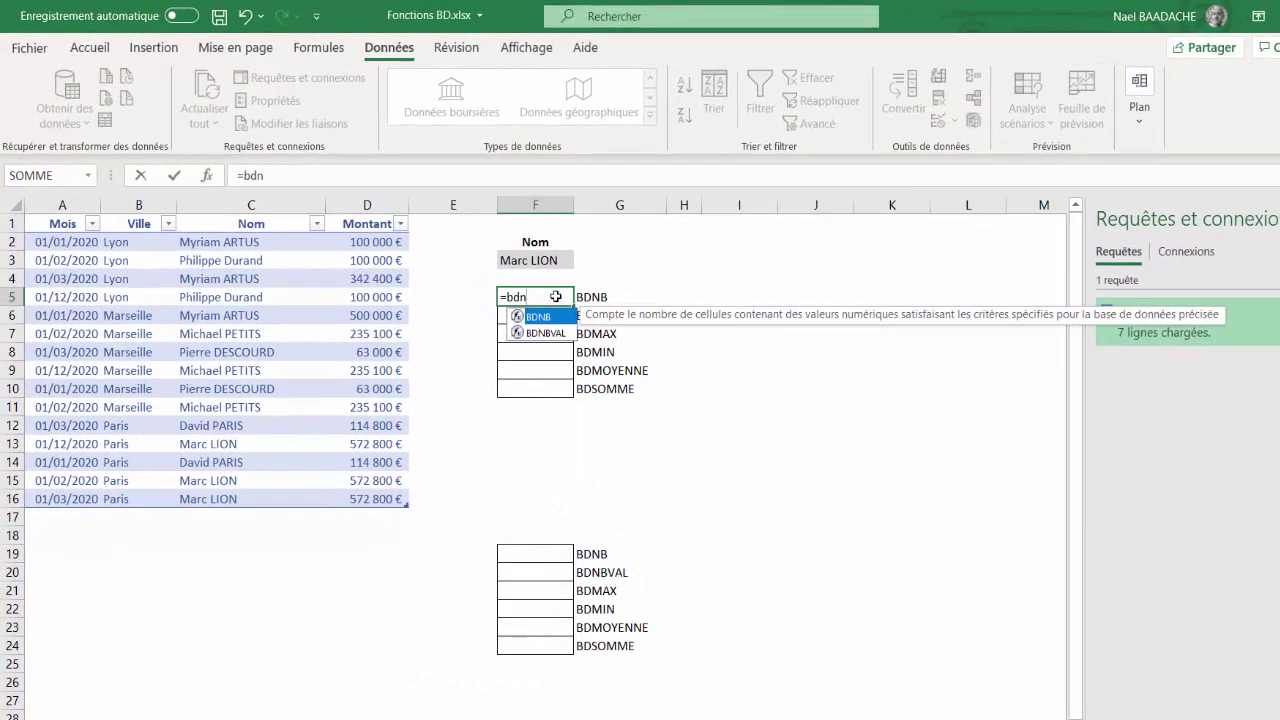
key(Escape)
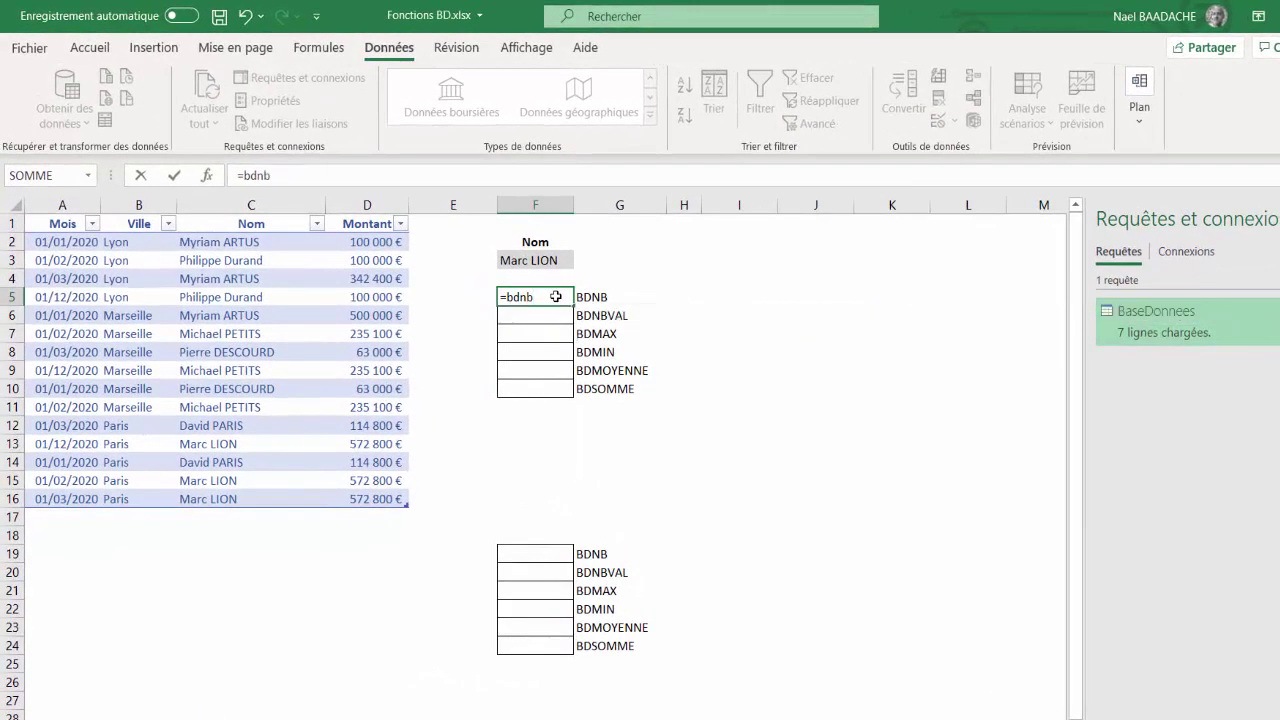
key(BackSpace)
text(b()
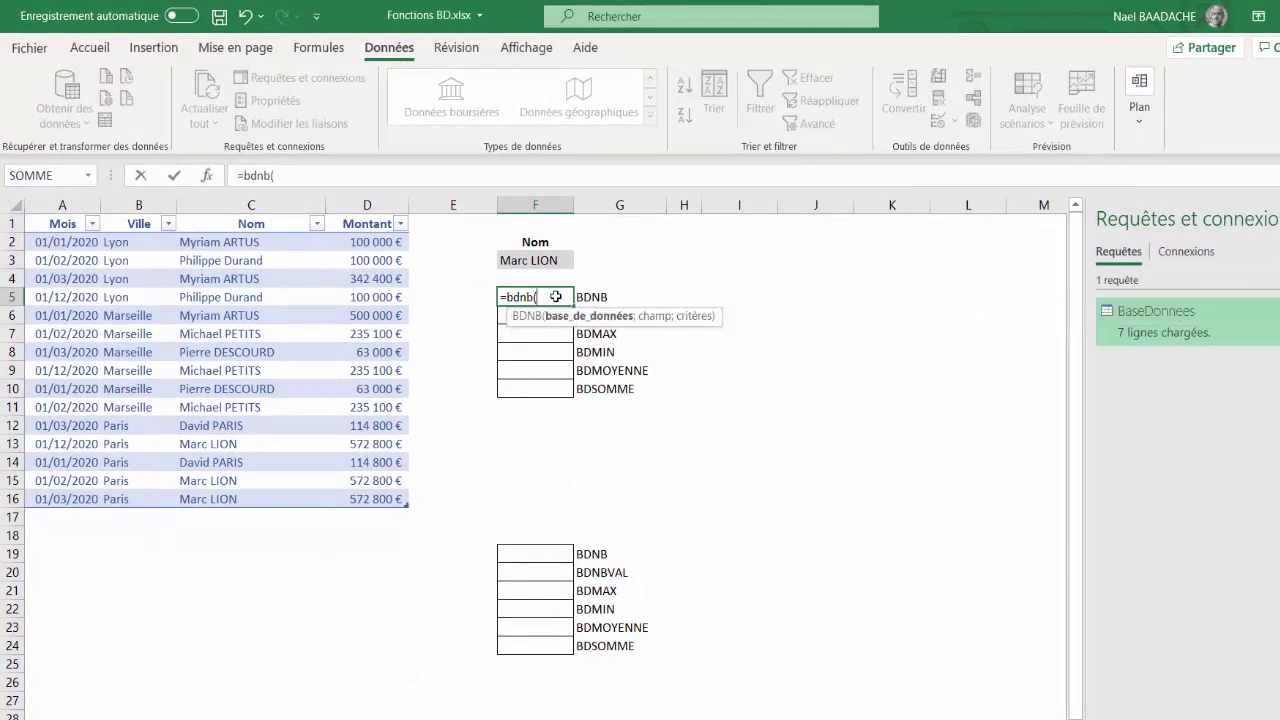
drag(60, 224, 371, 490)
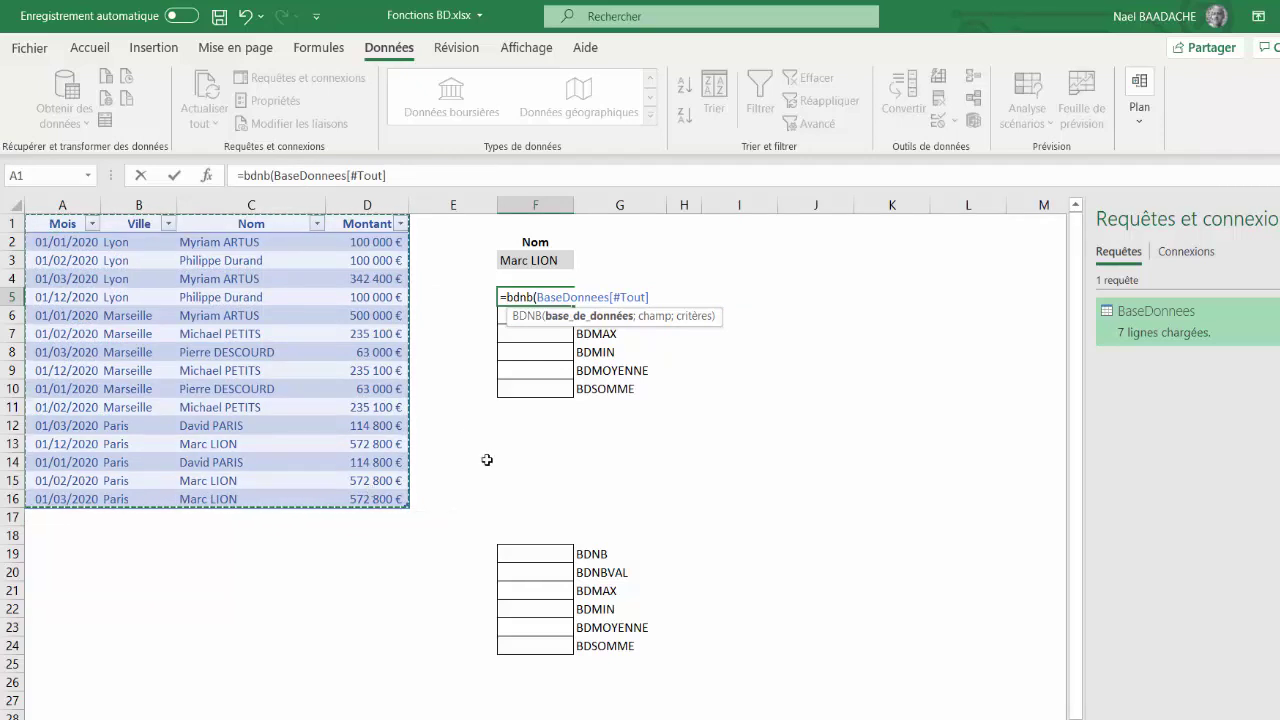
text(;)
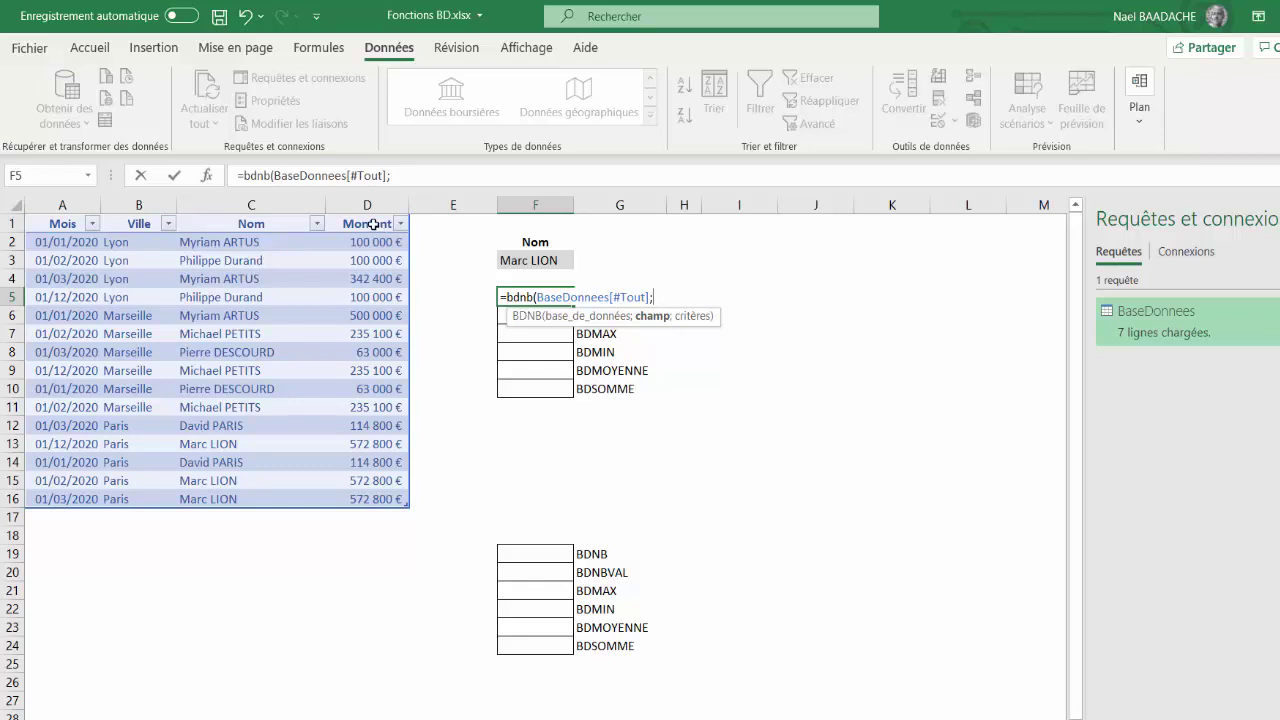
click(372, 224)
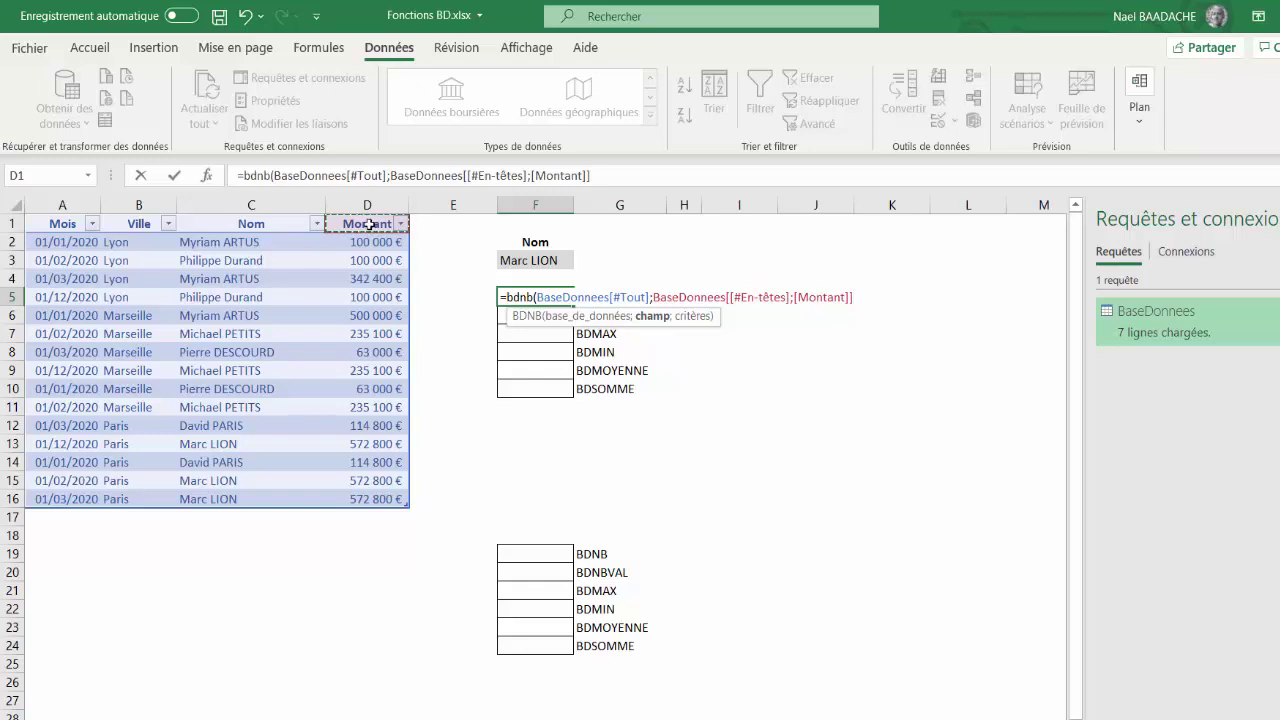
text(;)
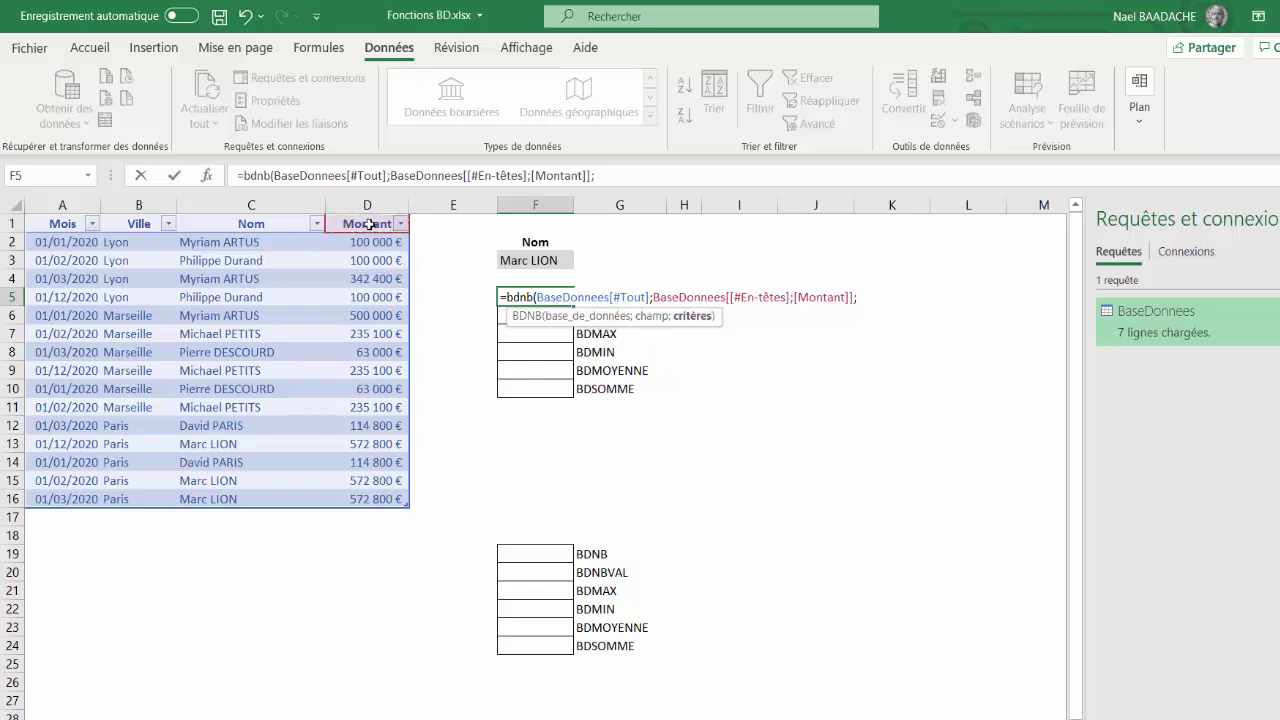
click(527, 243)
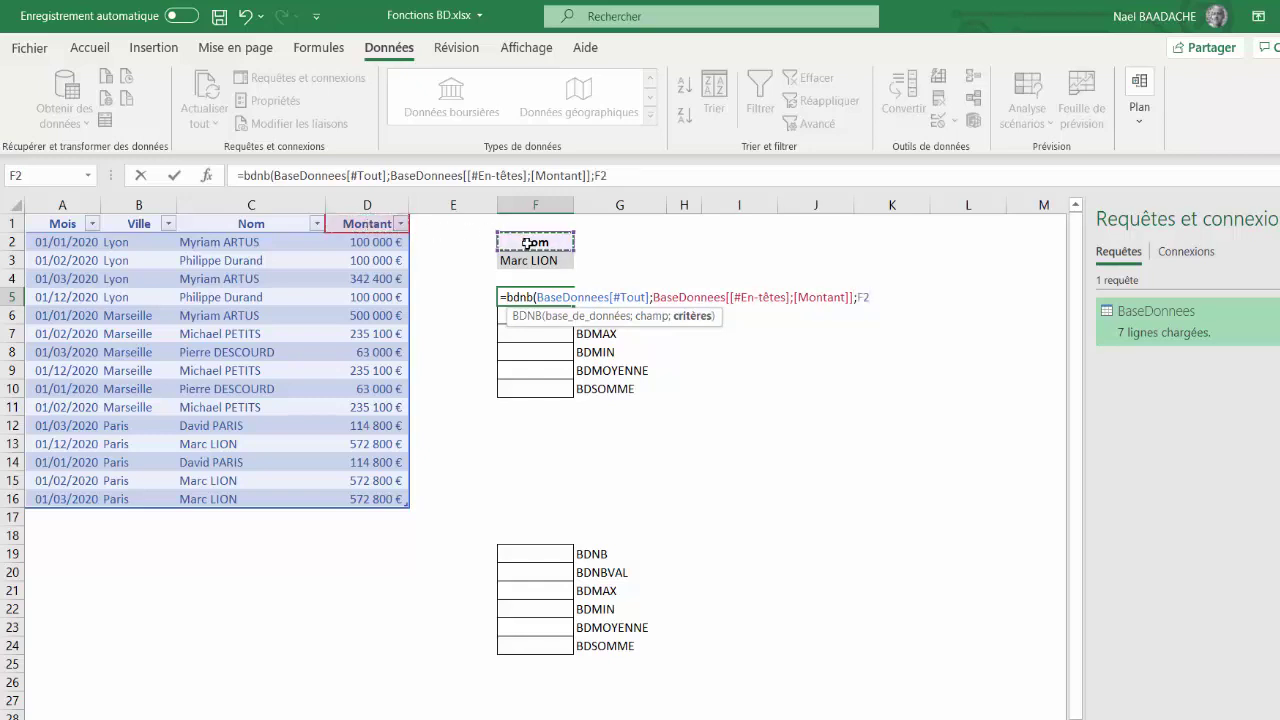
drag(527, 244, 535, 262)
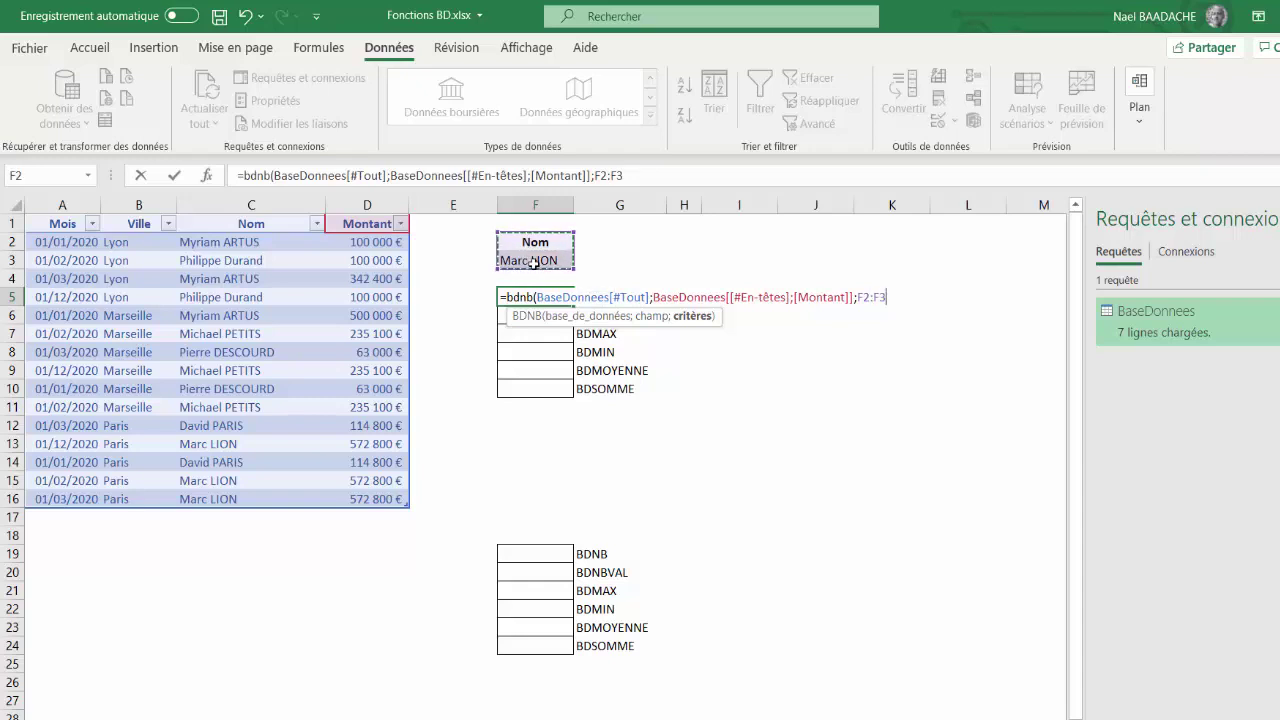
text())
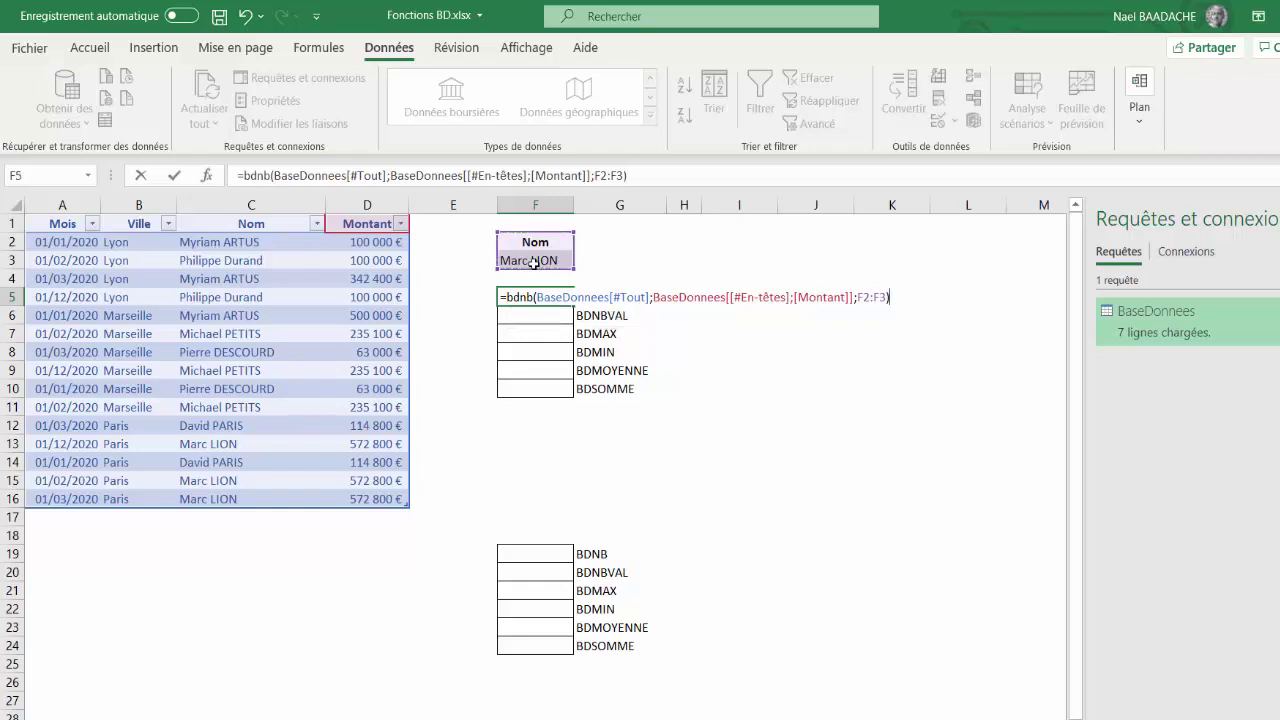
key(Return)
key(Up)
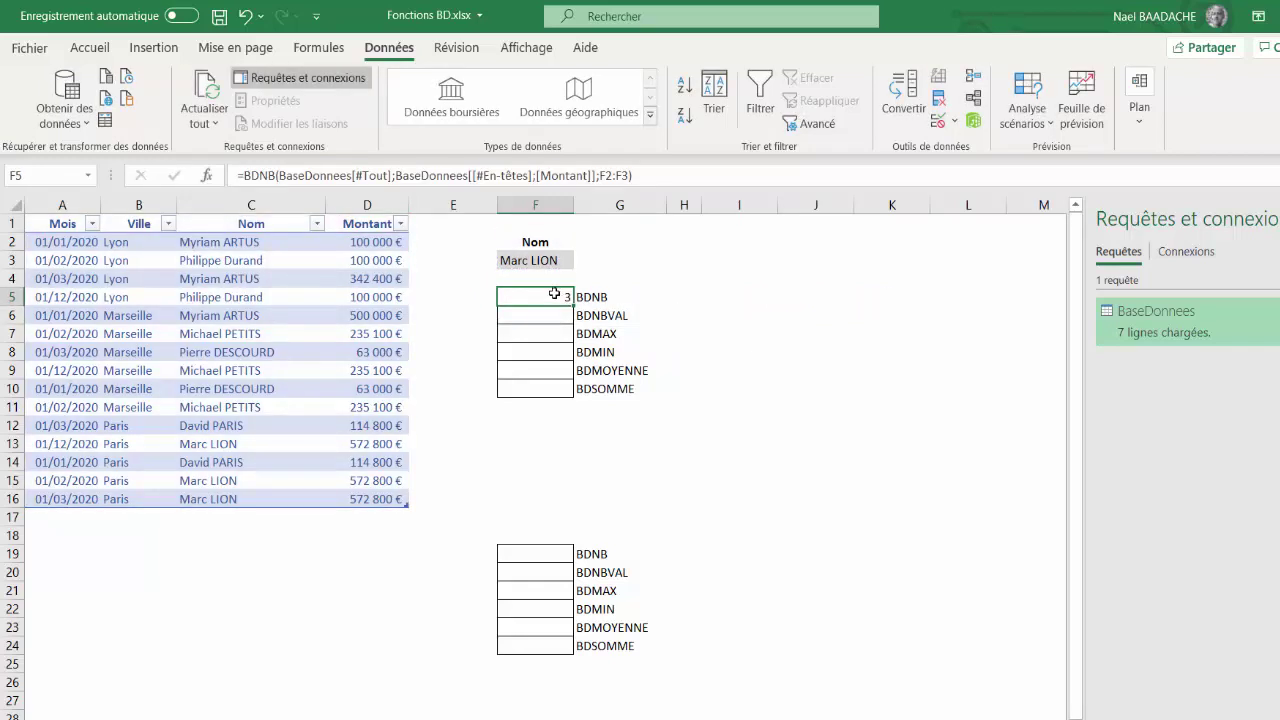
Select the first two Montant amounts and open the Nom column's filter list
click(369, 241)
drag(369, 241, 372, 258)
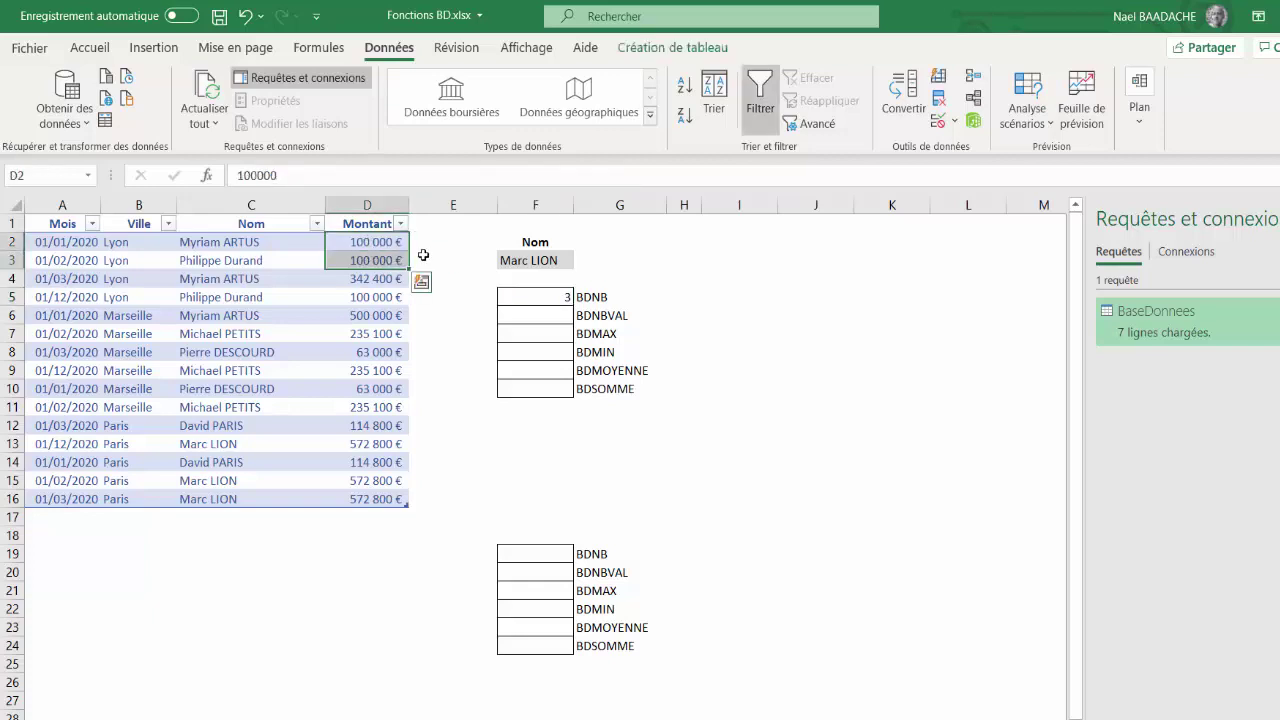
click(317, 225)
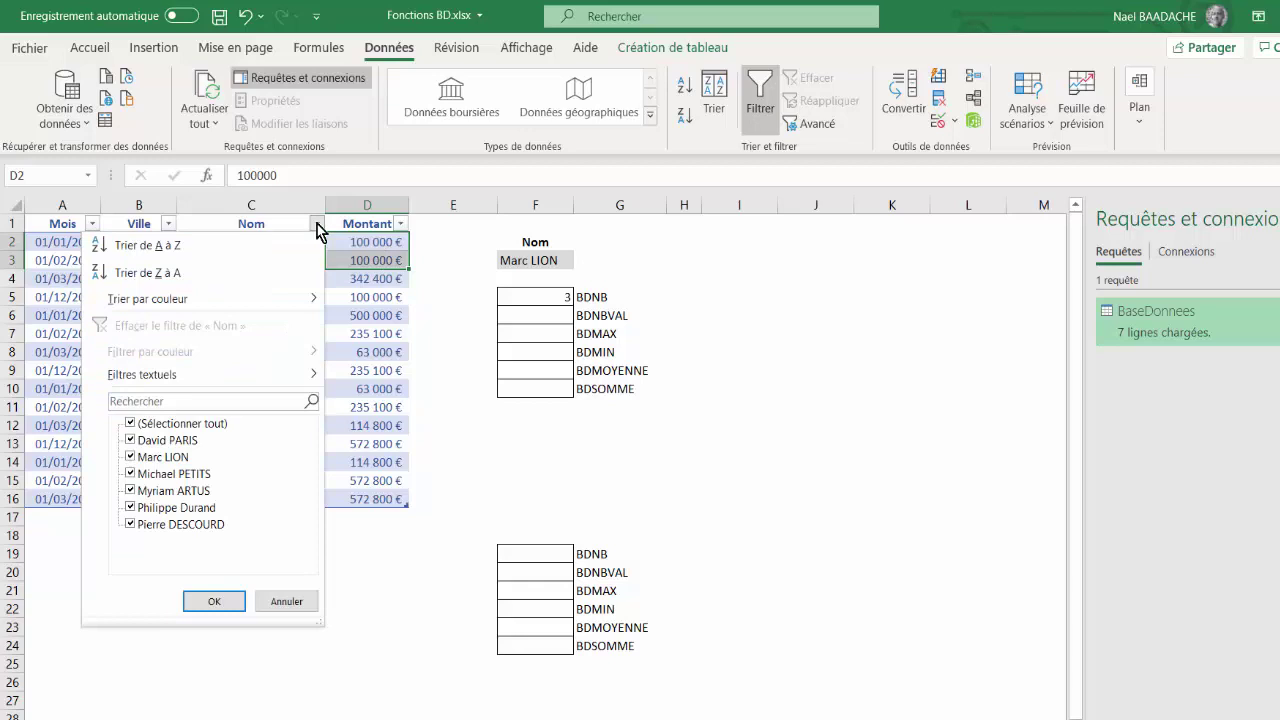
Filter Nom to the criterion salesperson only, confirming three matching rows
click(130, 424)
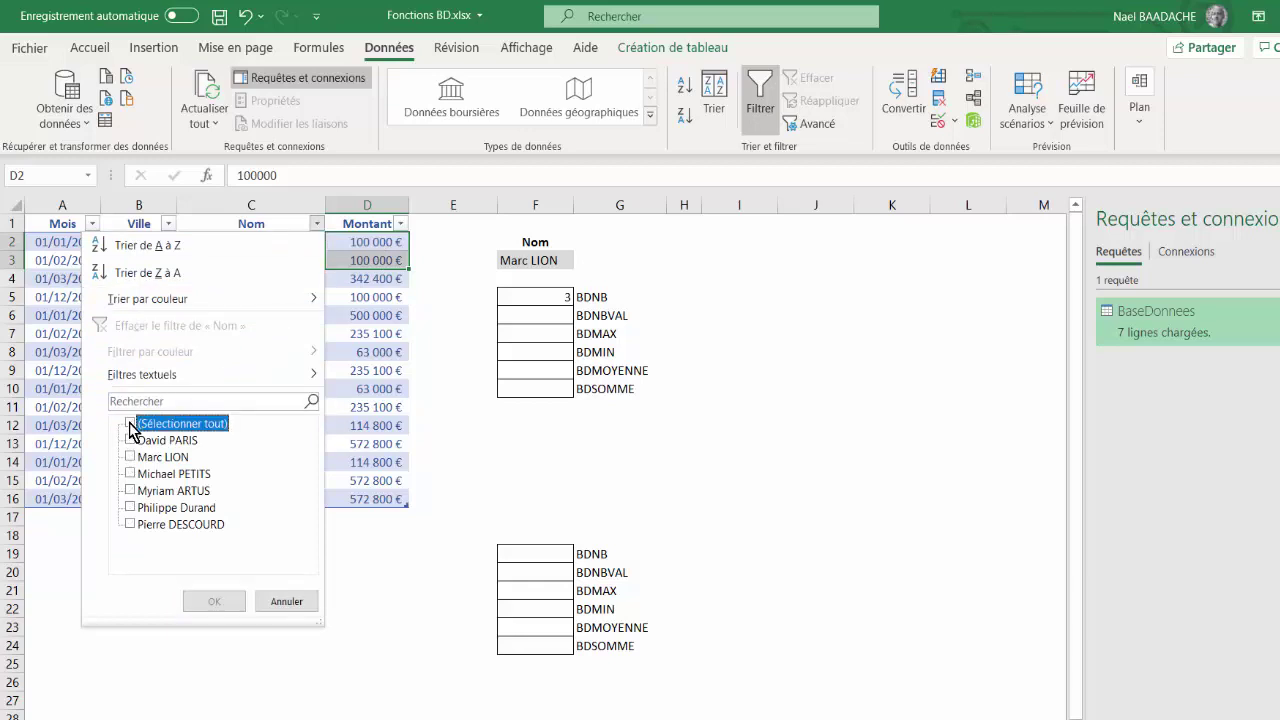
click(130, 457)
click(222, 601)
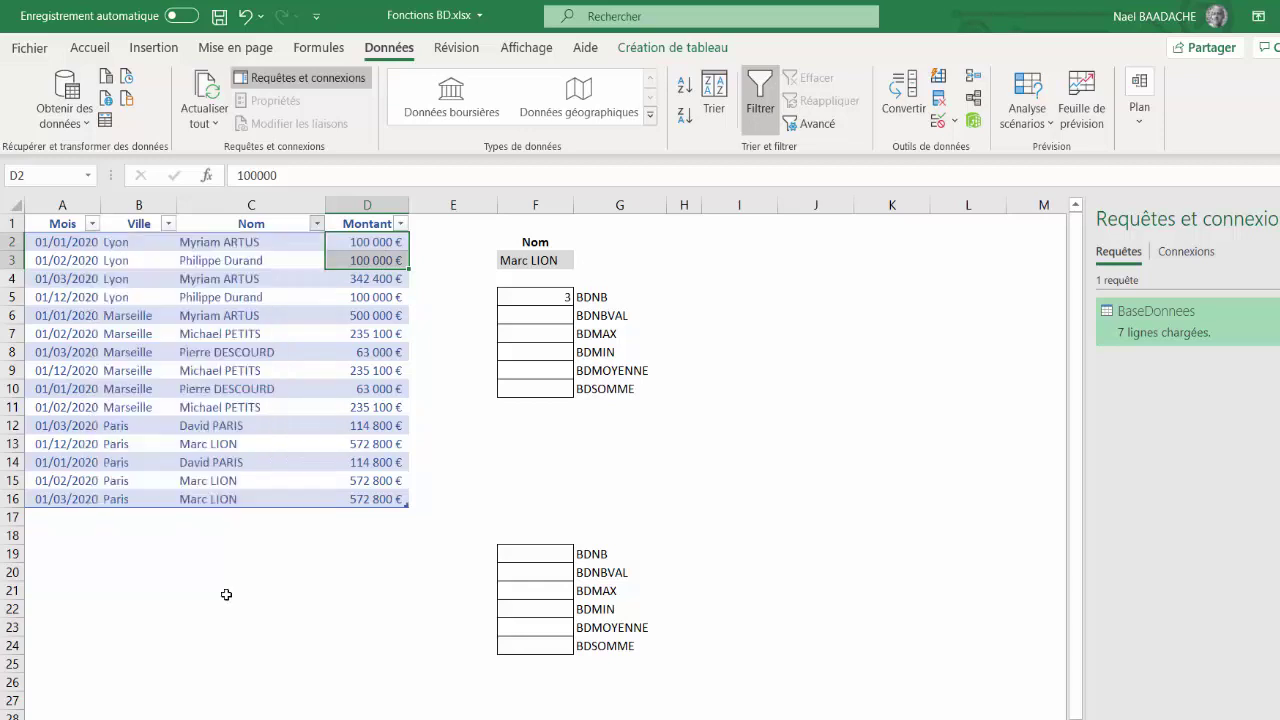
drag(377, 243, 380, 278)
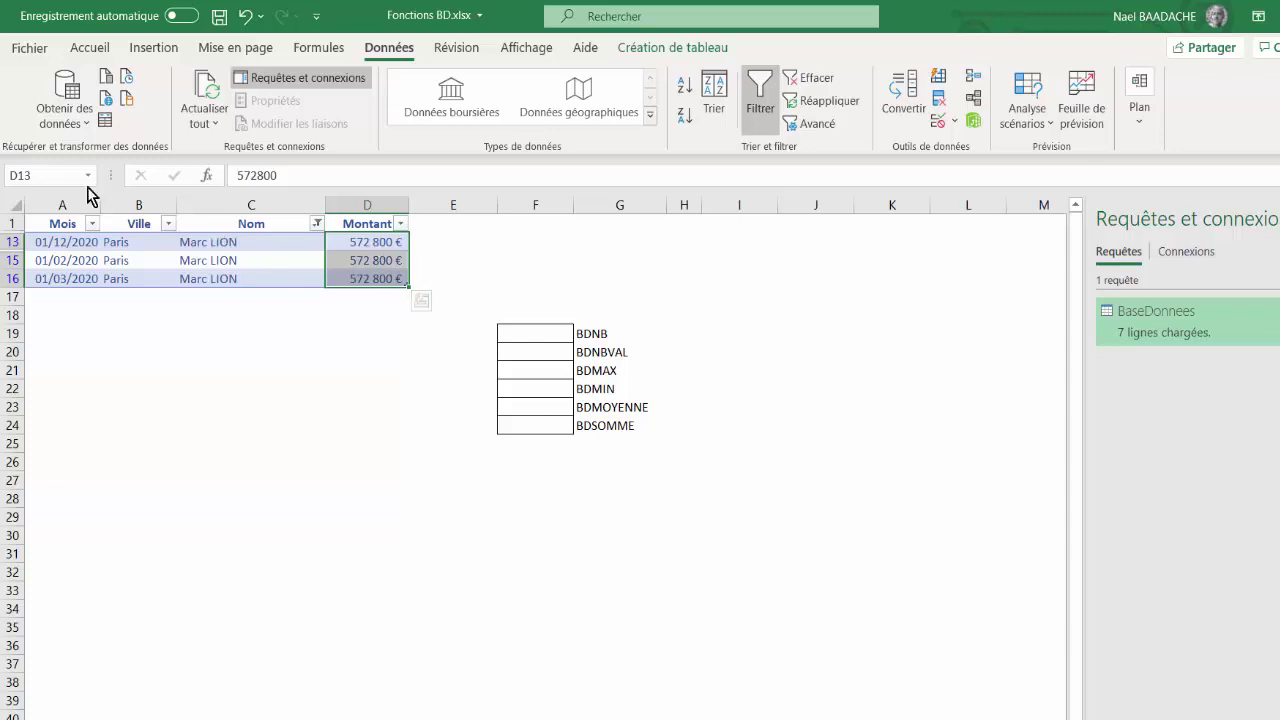
Undo the filter to show all 15 rows and select F6
click(245, 16)
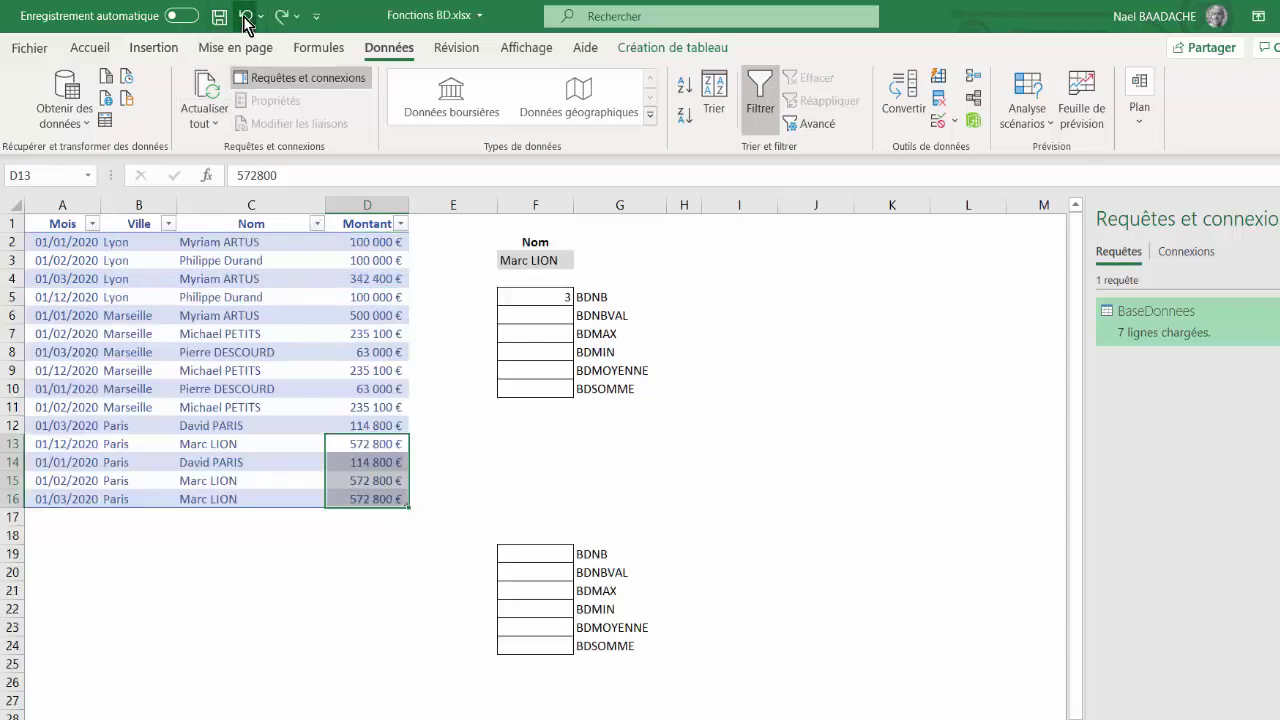
click(214, 280)
click(537, 314)
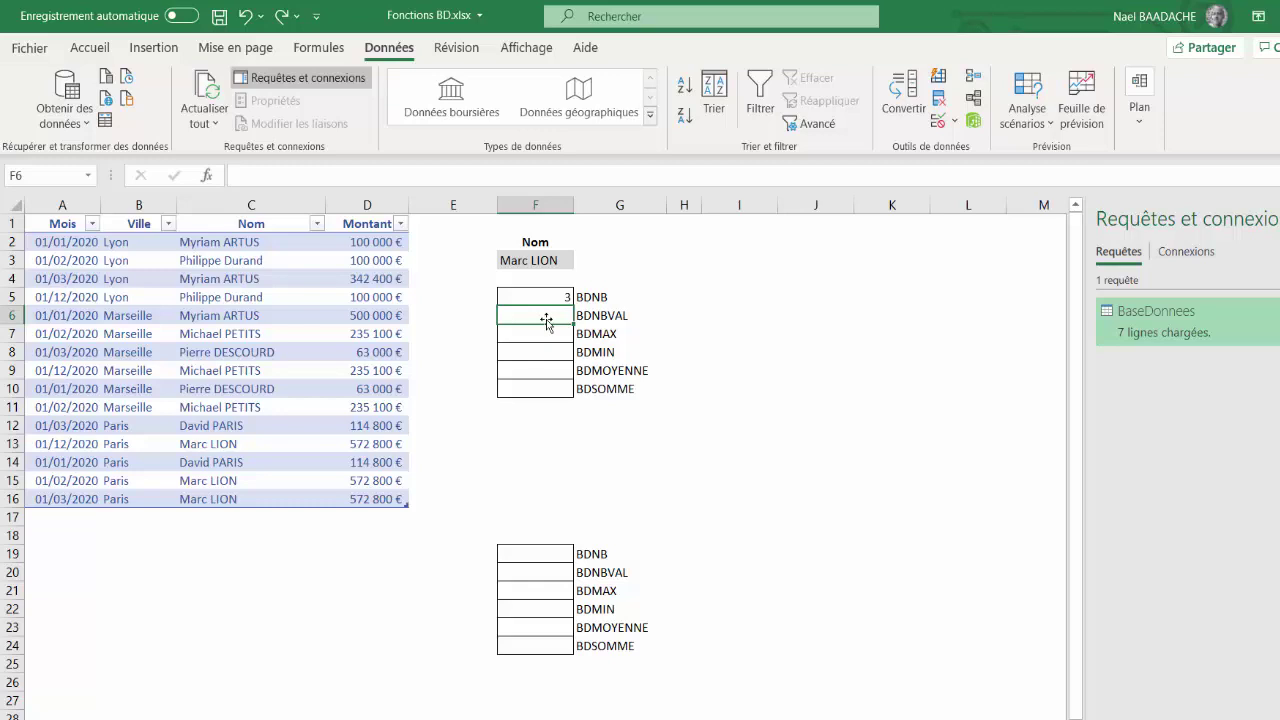
Enter =BDNBVAL(BaseDonnees[#Tout];Nom header;F2:F3) in F6, which returns 3
click(535, 296)
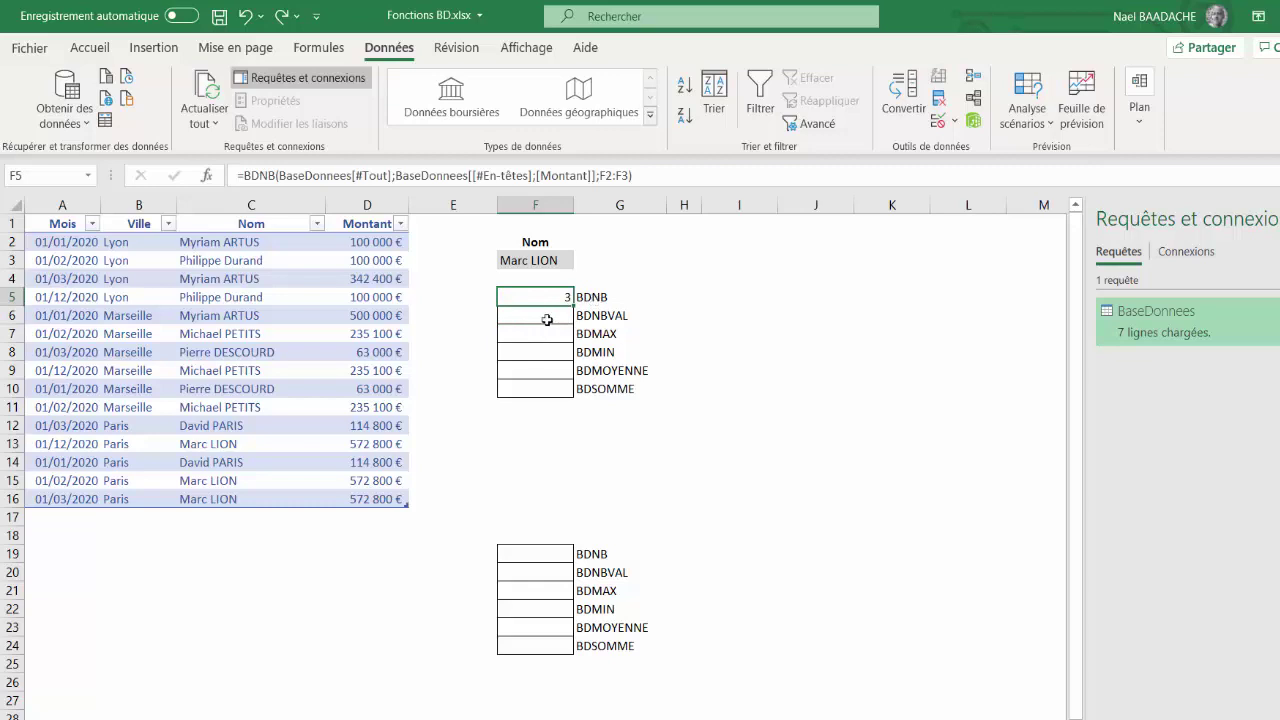
click(547, 318)
text(=)
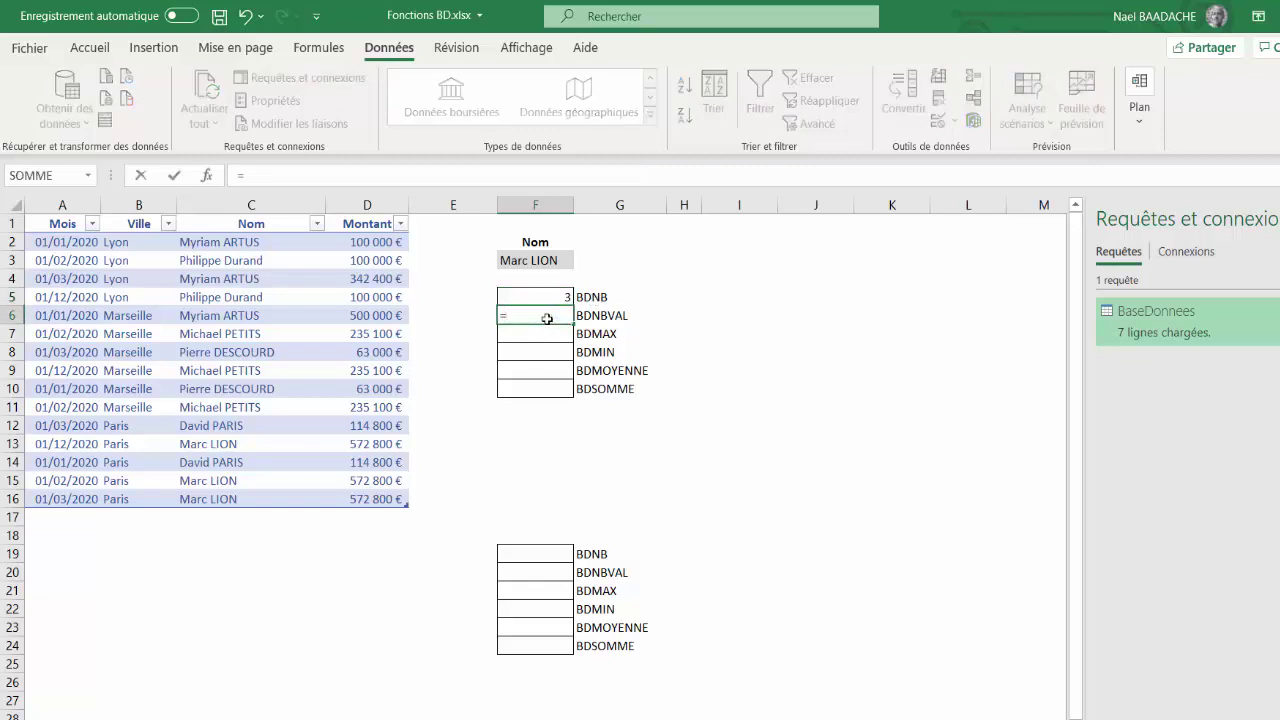
text(bdnbv)
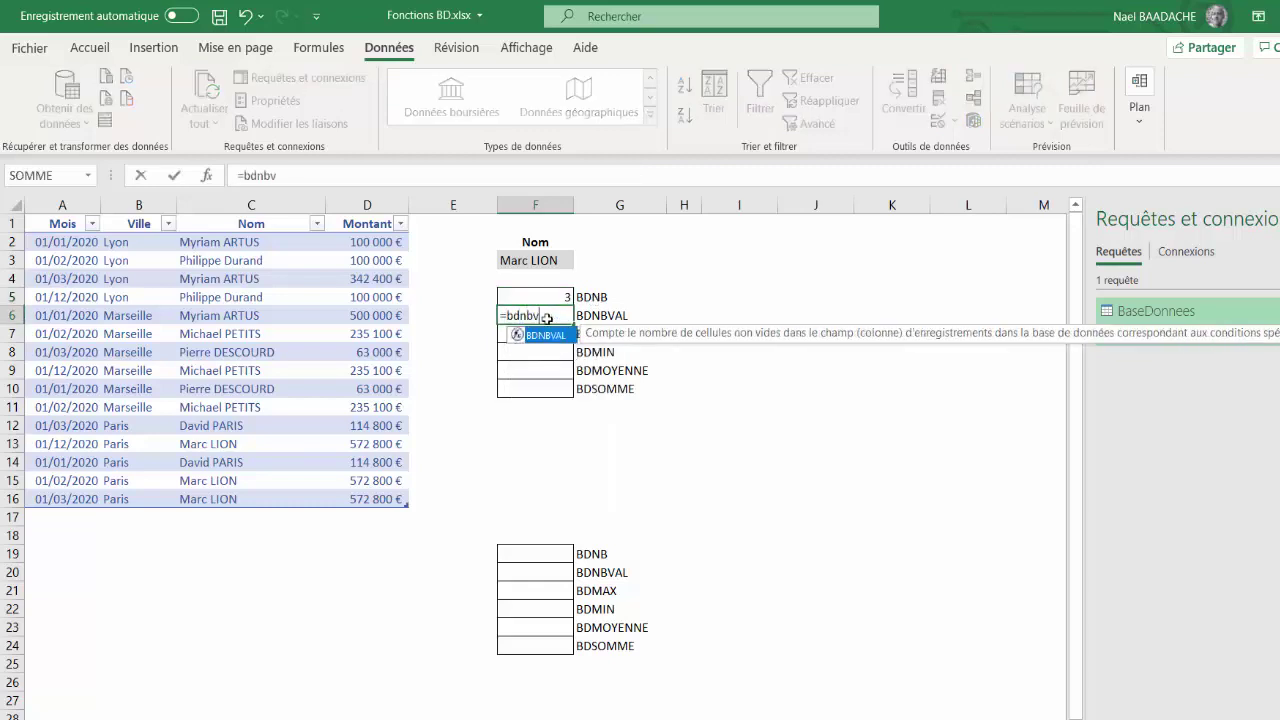
text(al()
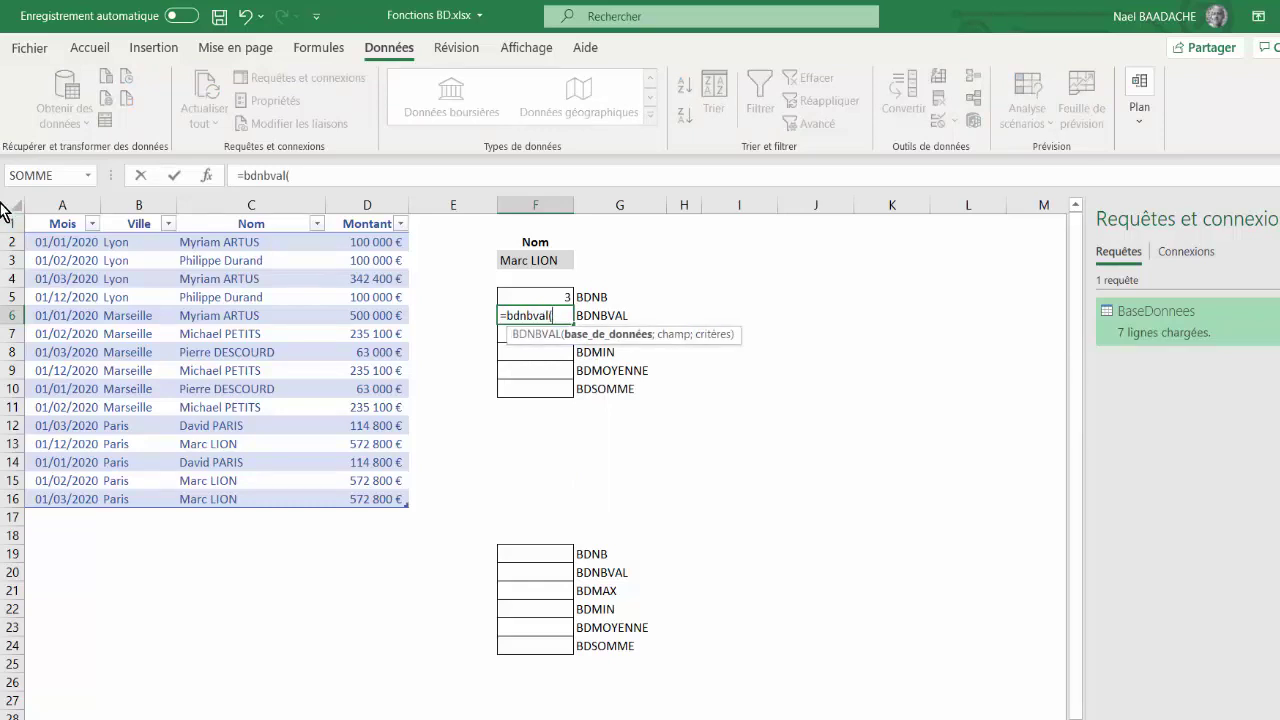
drag(57, 226, 345, 498)
text(;)
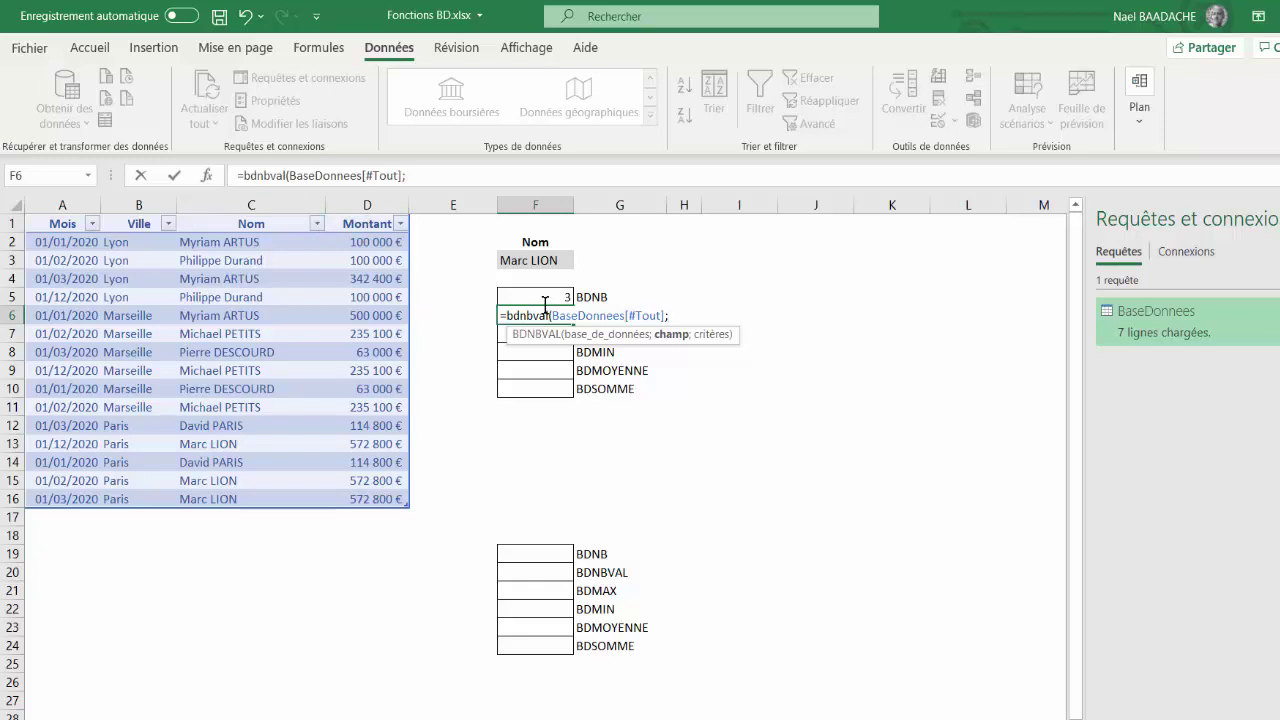
click(249, 224)
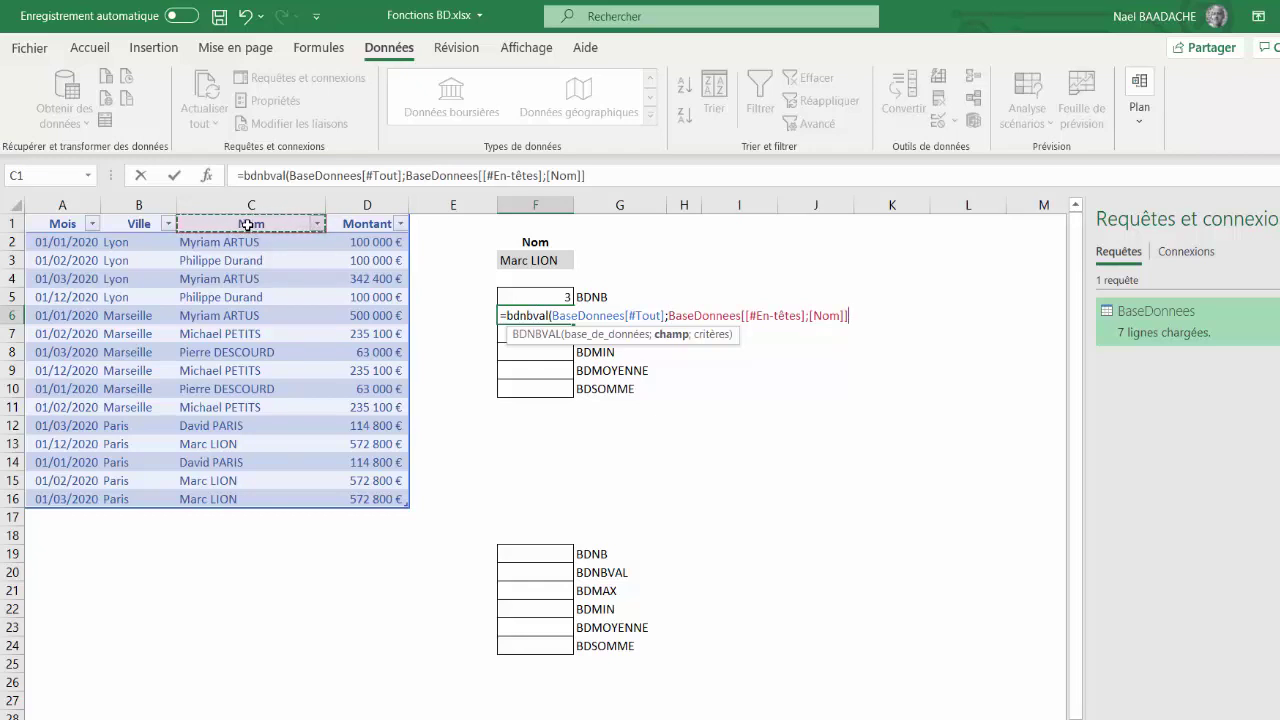
text(;)
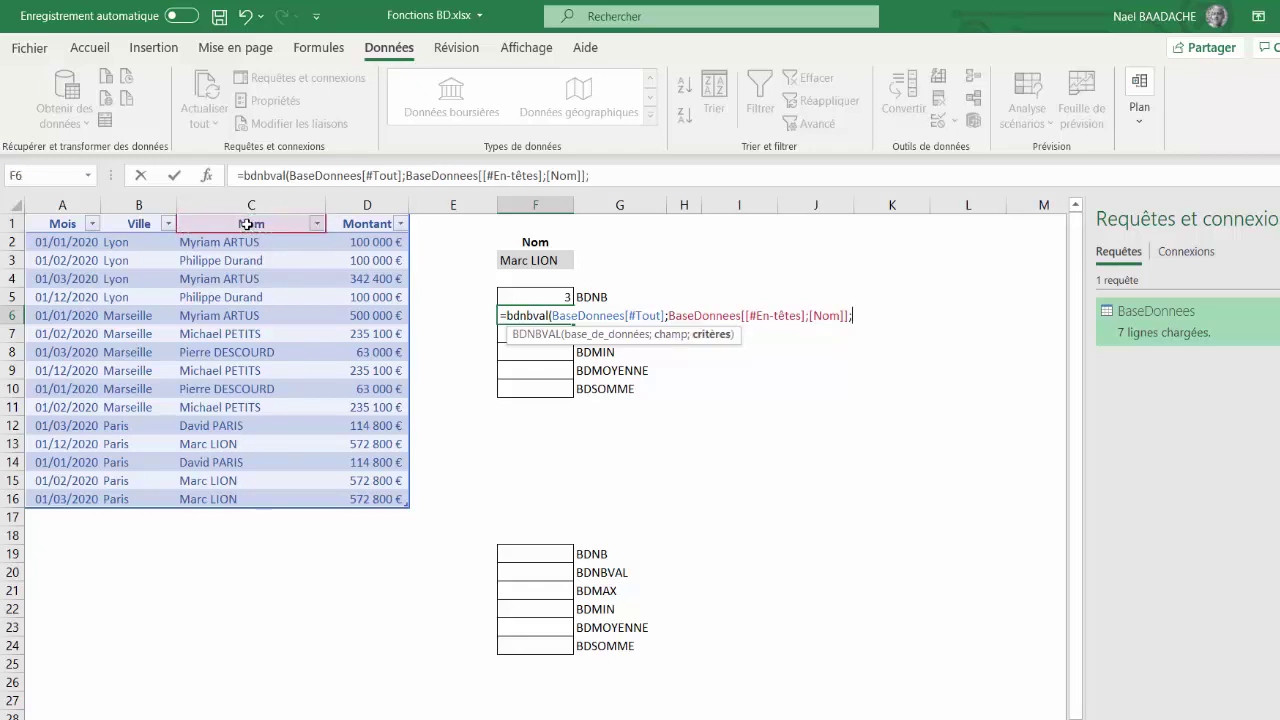
drag(519, 241, 519, 258)
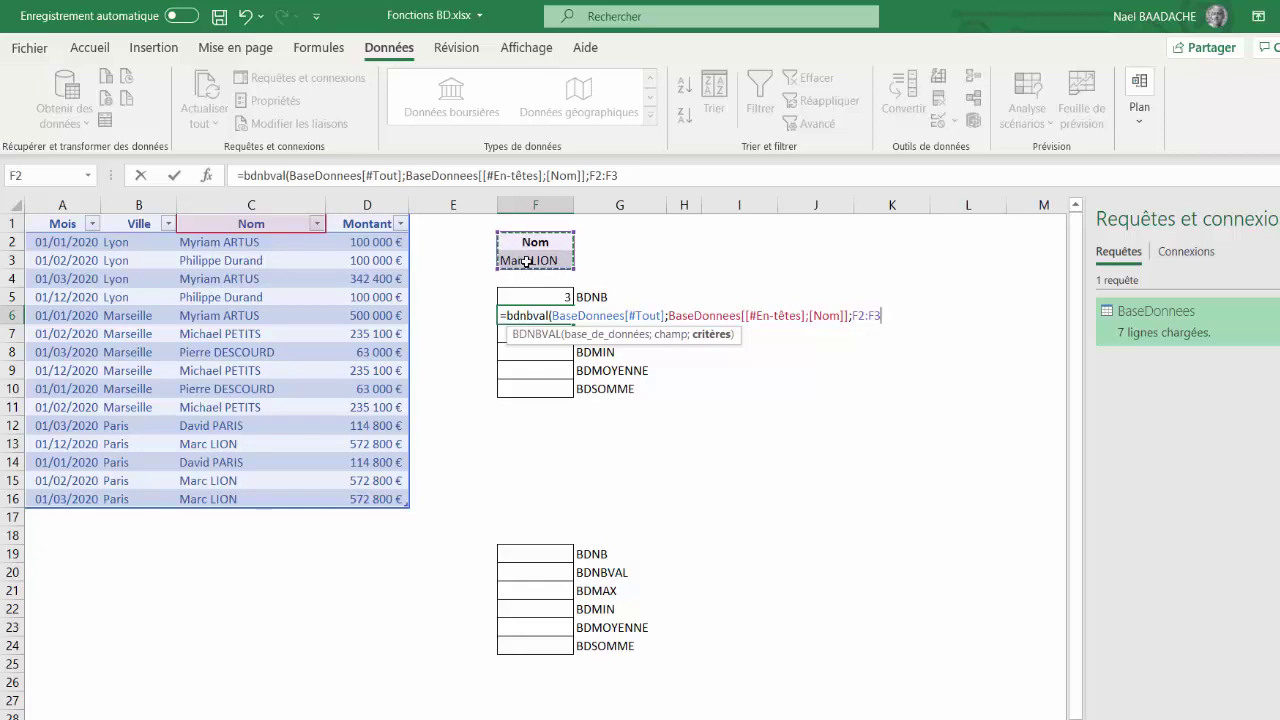
text())
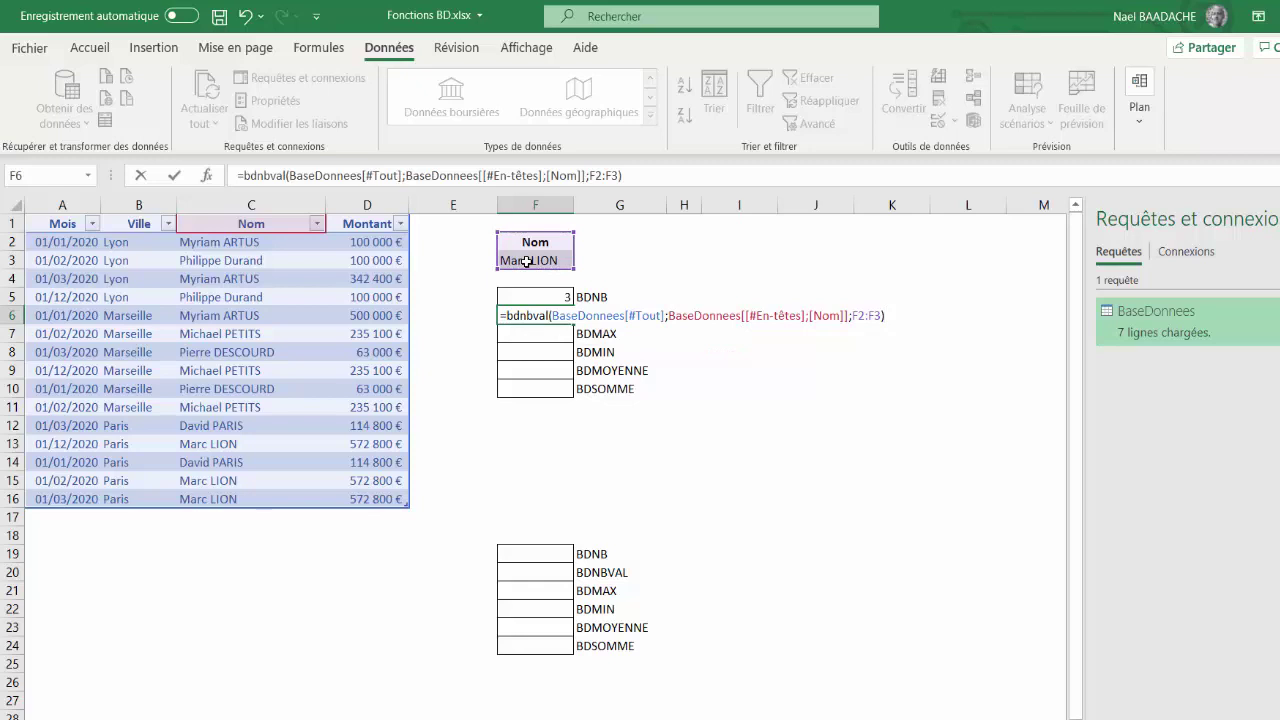
key(Return)
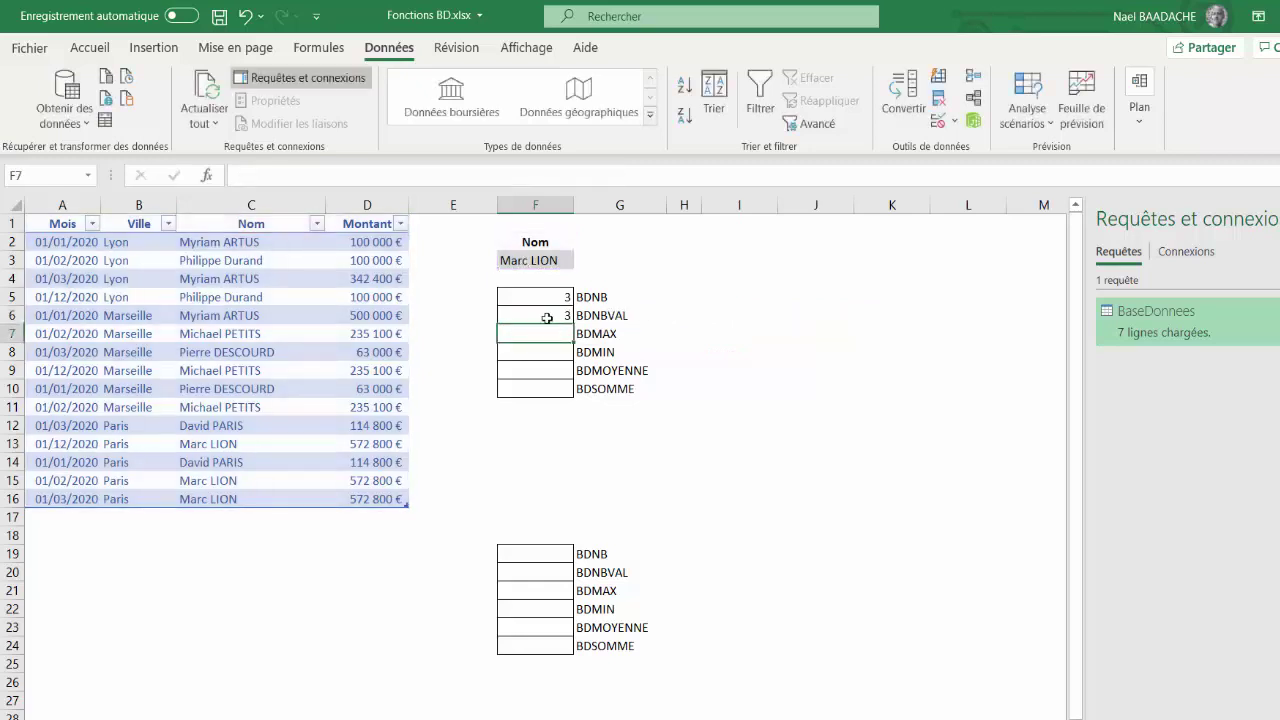
click(545, 317)
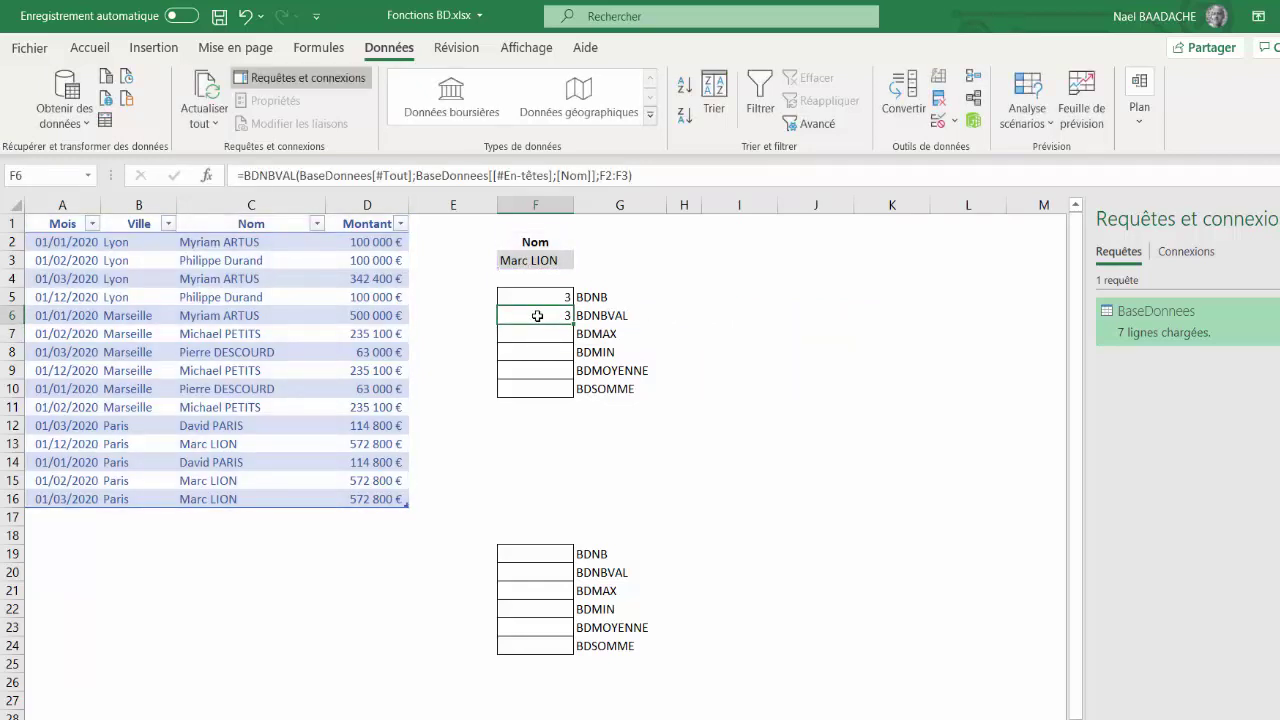
Pick a different salesperson from the F3 Nom criterion dropdown
click(538, 262)
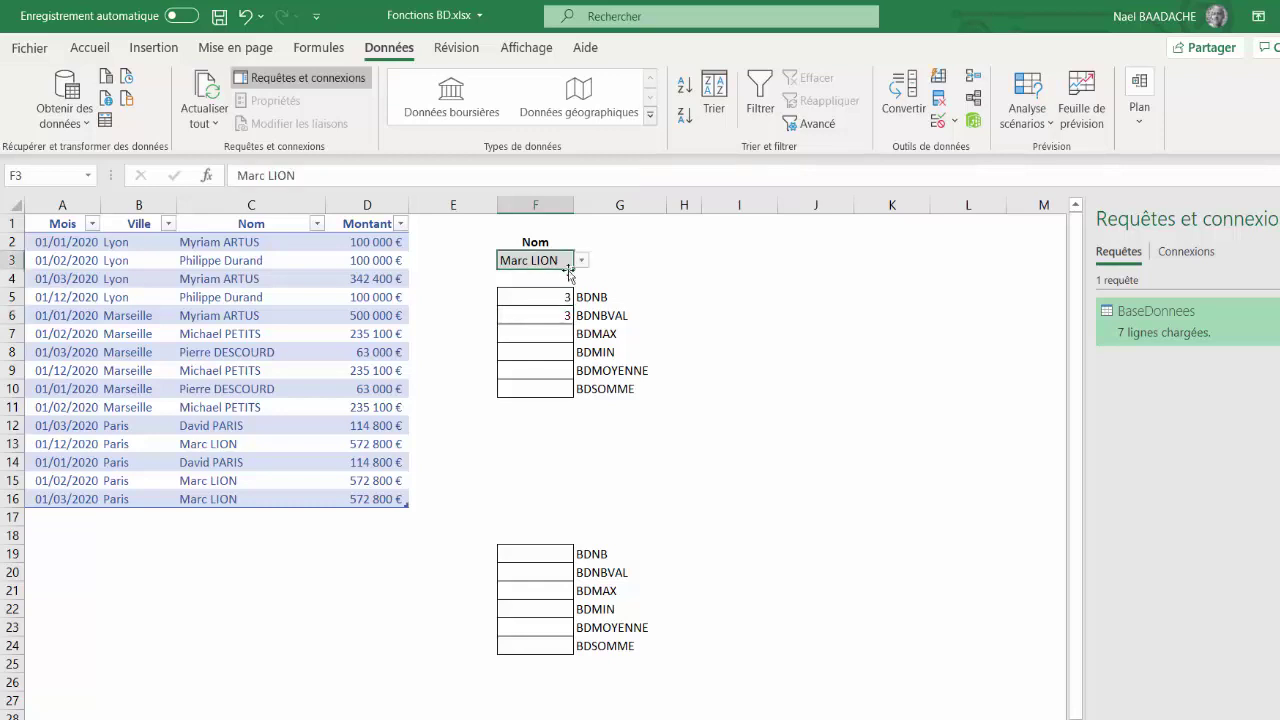
click(582, 262)
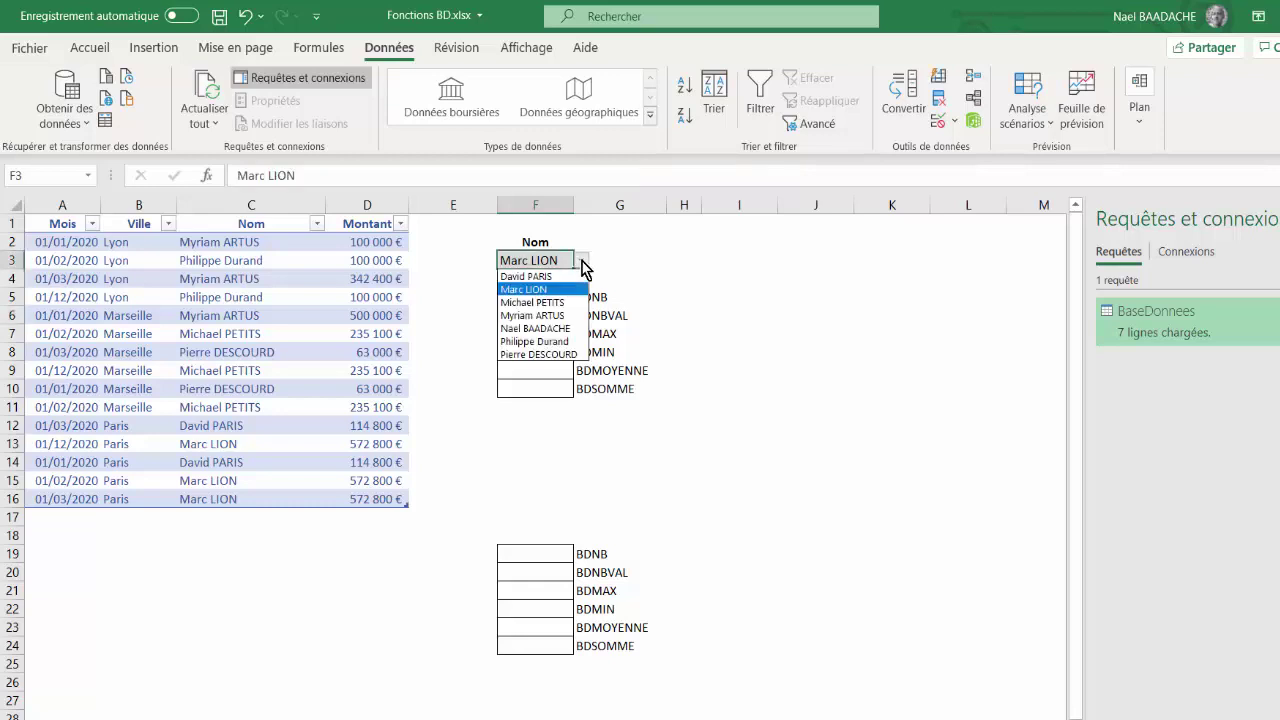
click(549, 302)
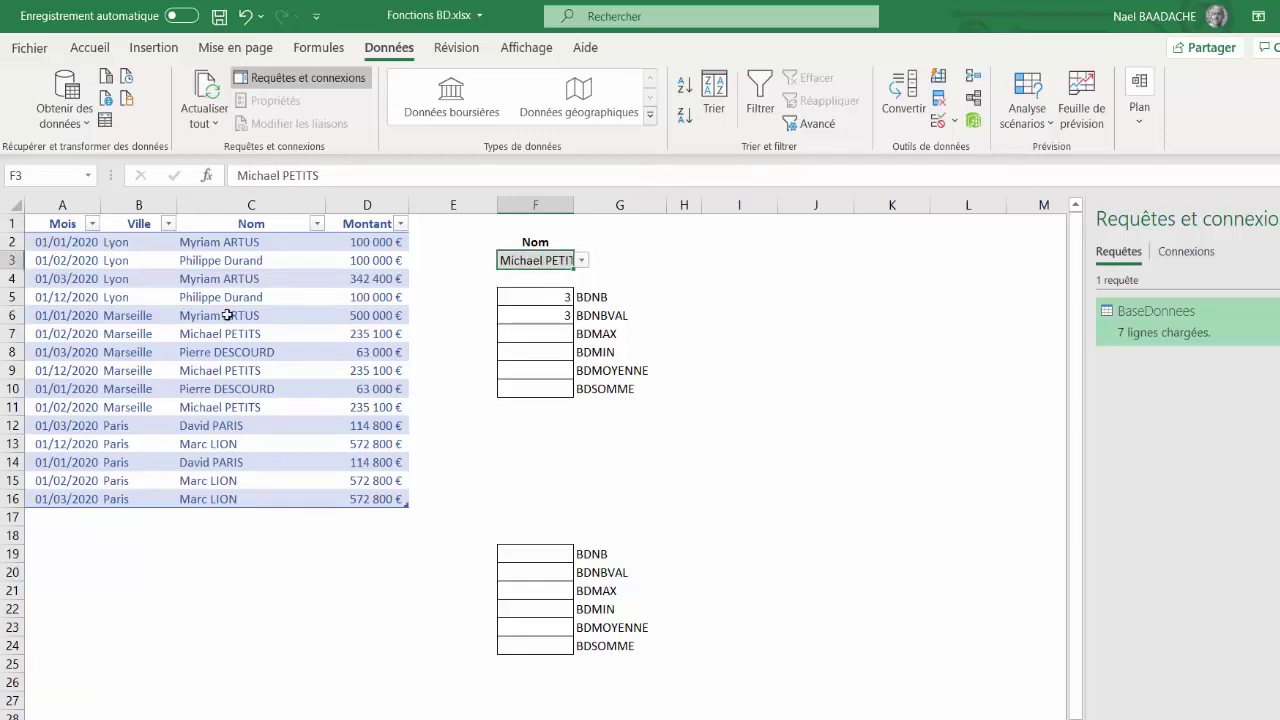
Filter the Nom column to that name to confirm three rows, then undo the filter
click(316, 223)
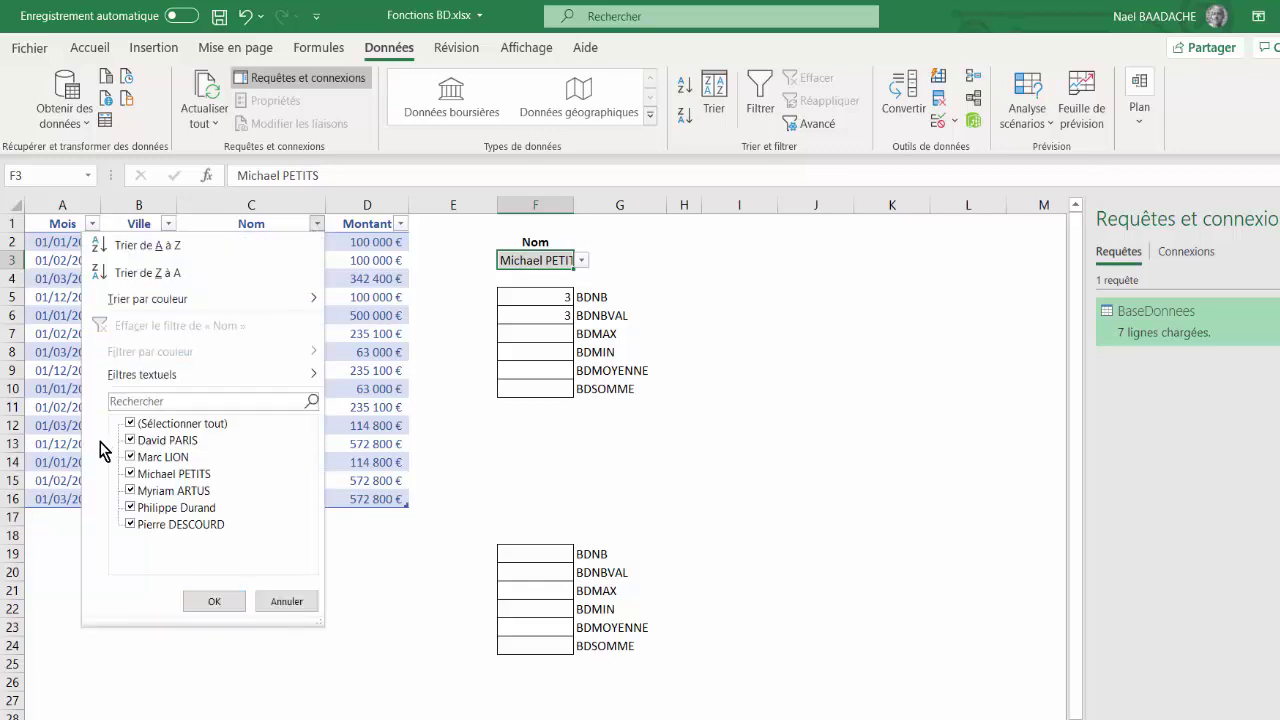
click(131, 424)
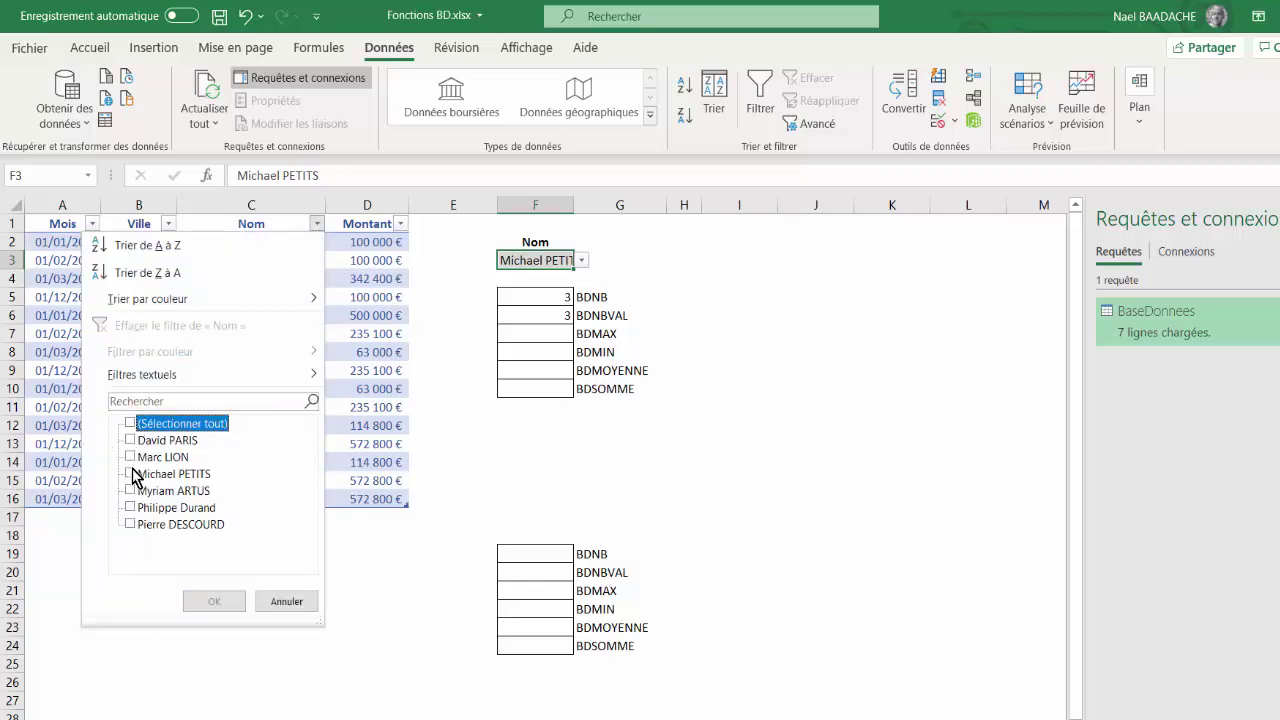
click(131, 474)
click(214, 601)
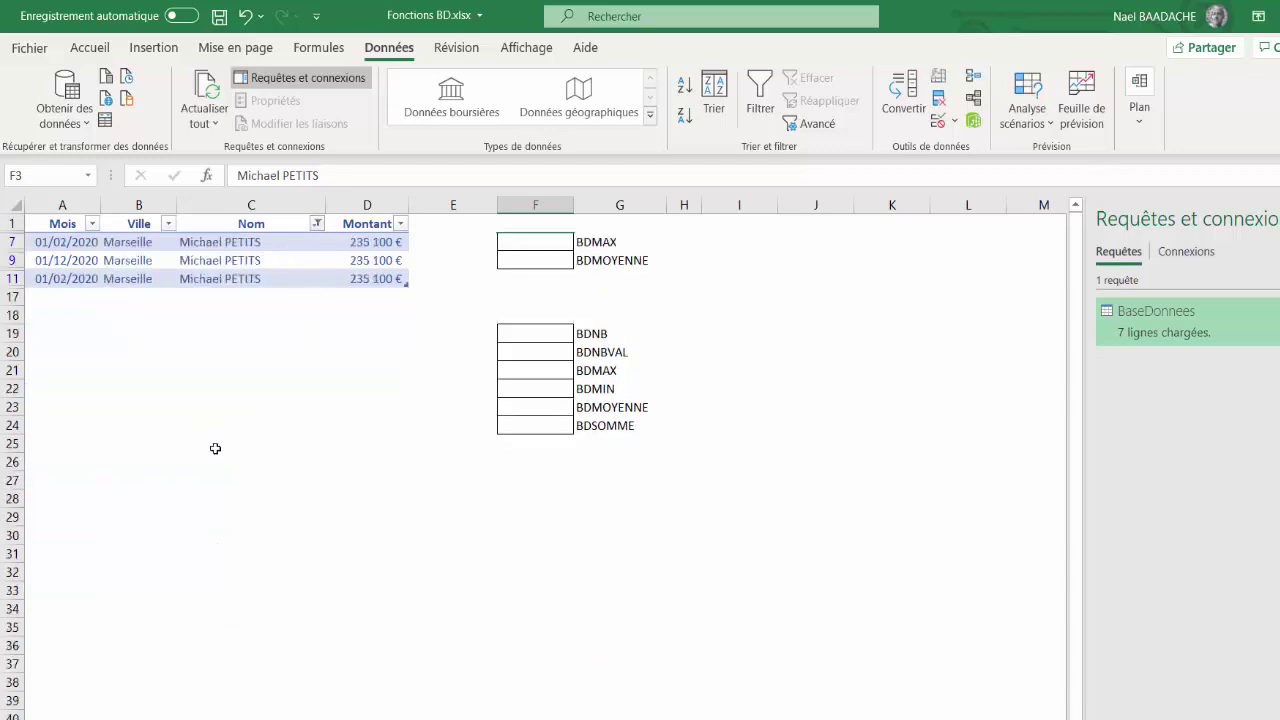
drag(232, 243, 229, 280)
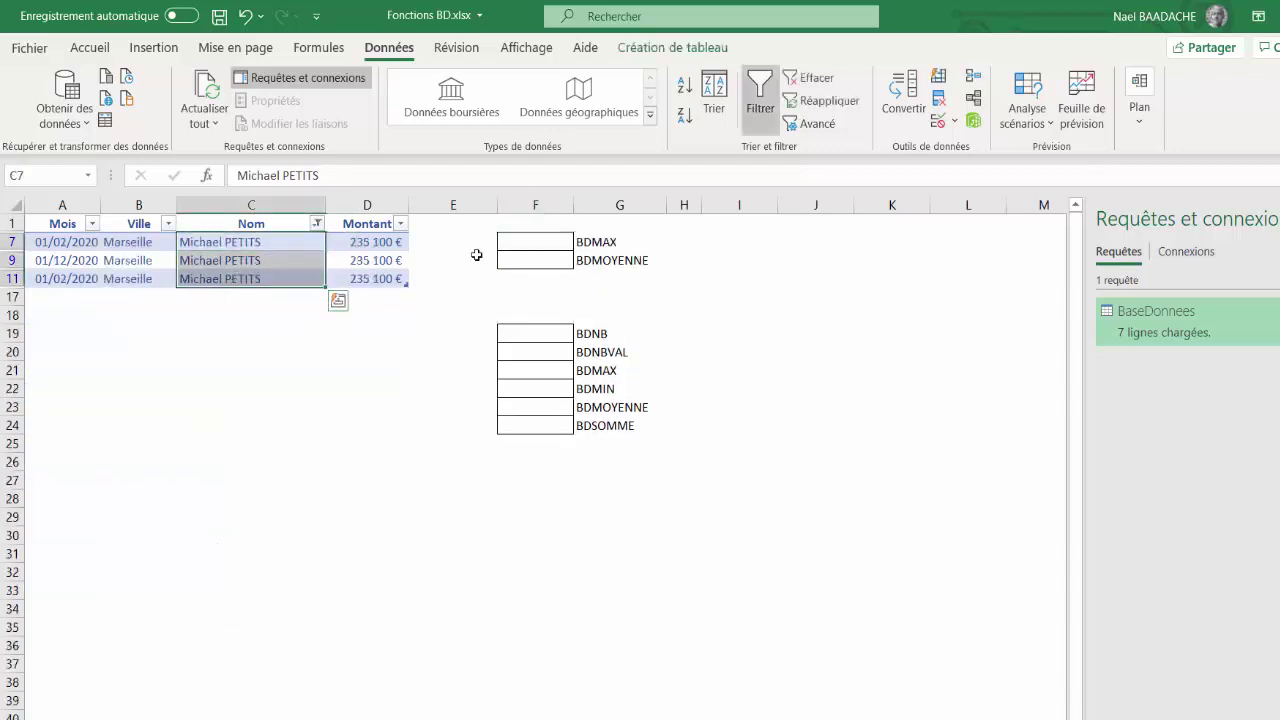
click(244, 16)
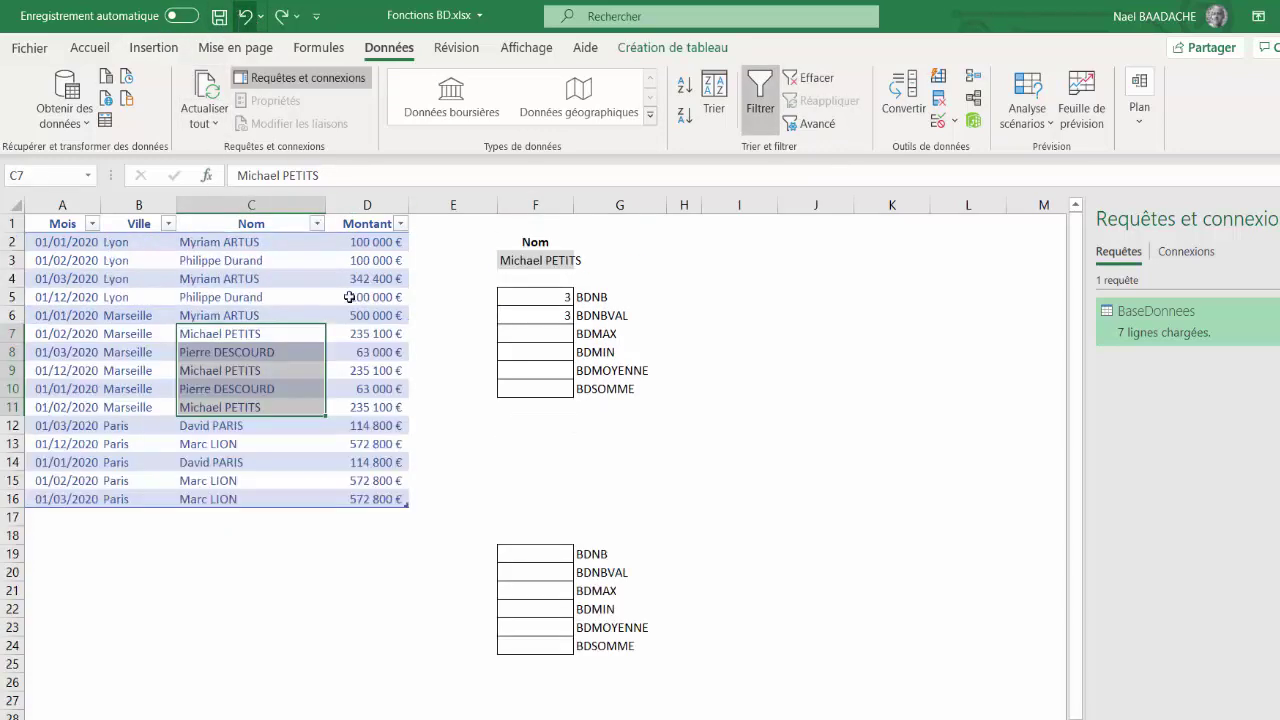
click(542, 331)
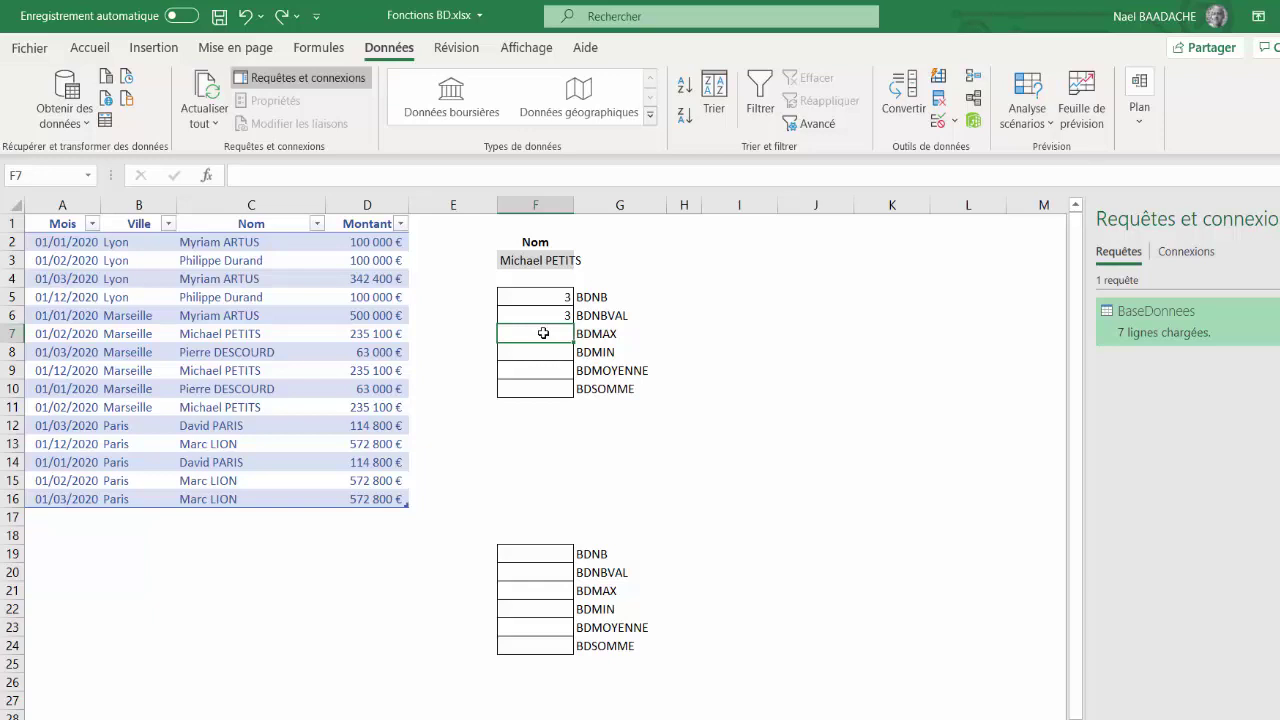
Enter =BDMAX(BaseDonnees[#Tout];Montant header;F2:F3) in F7, which returns 235100
text(=BDN)
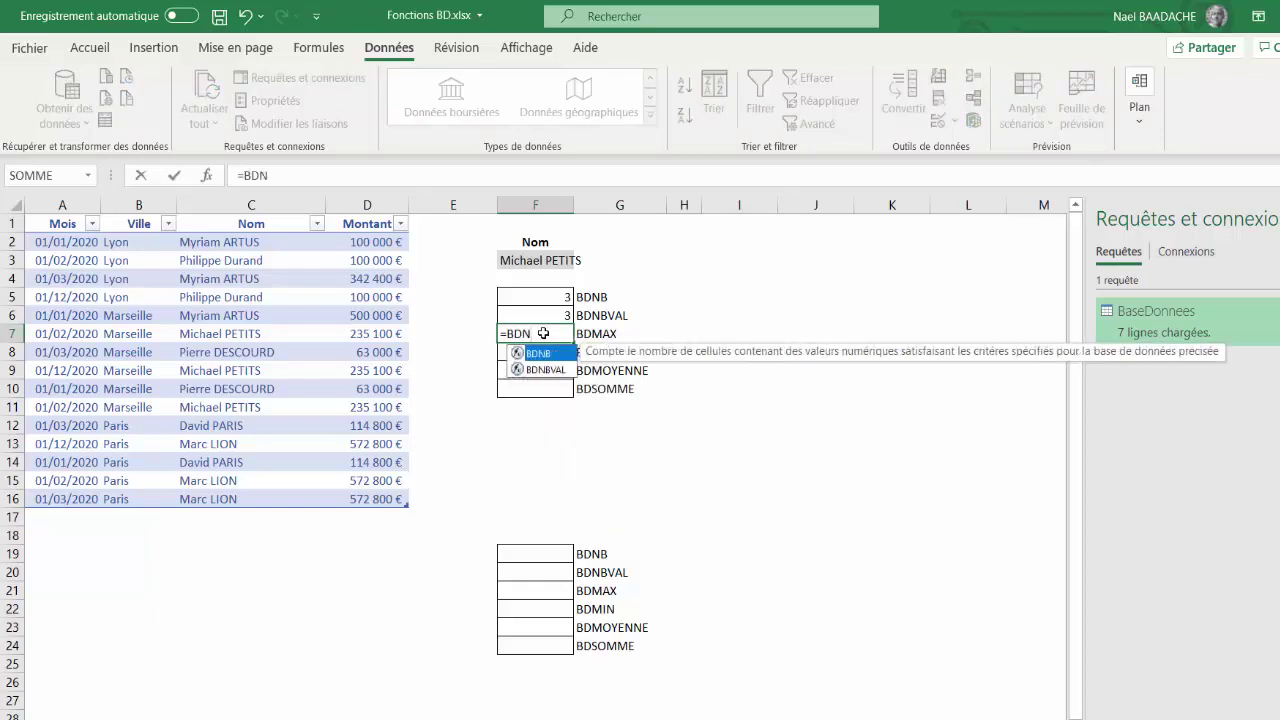
key(BackSpace)
text(MA)
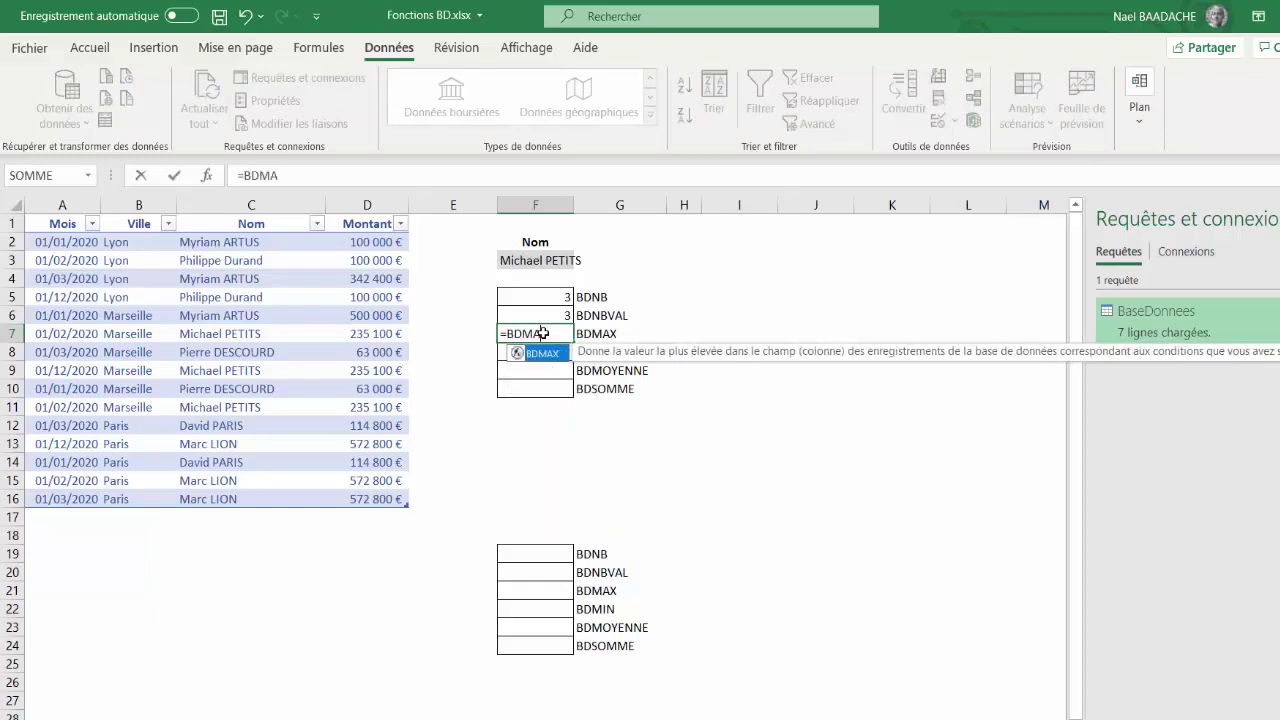
text(X()
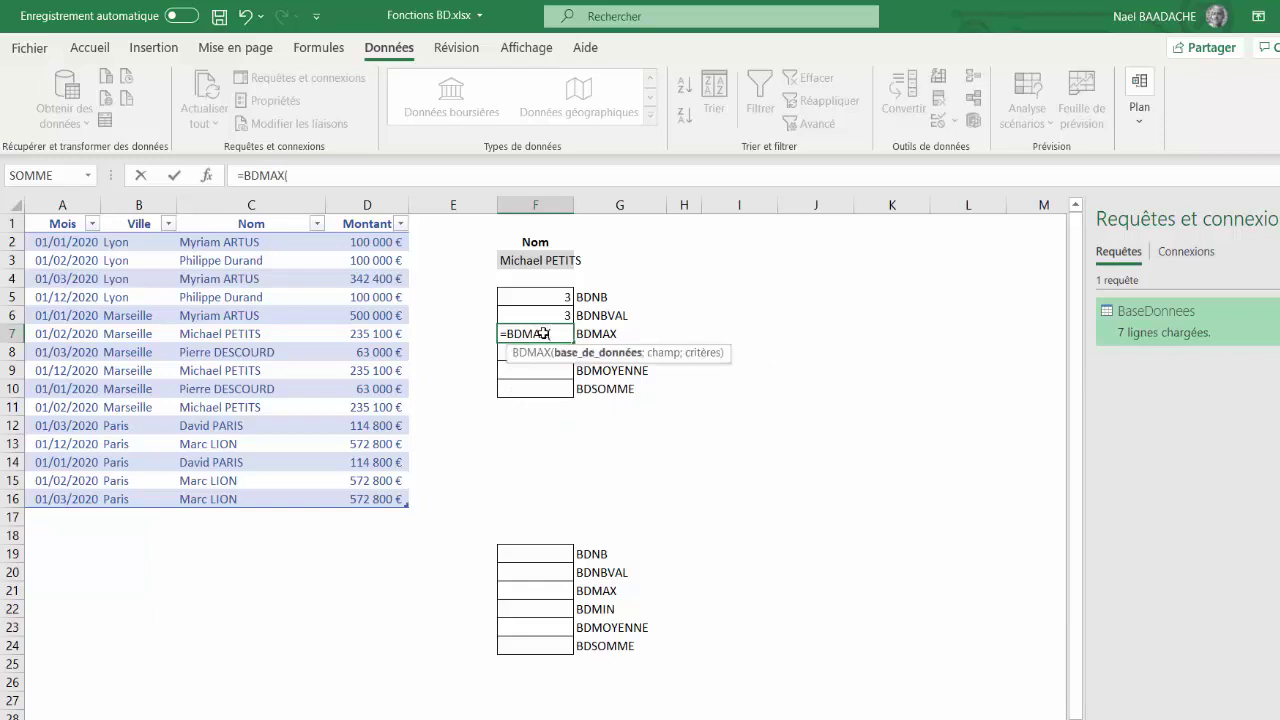
drag(62, 224, 369, 505)
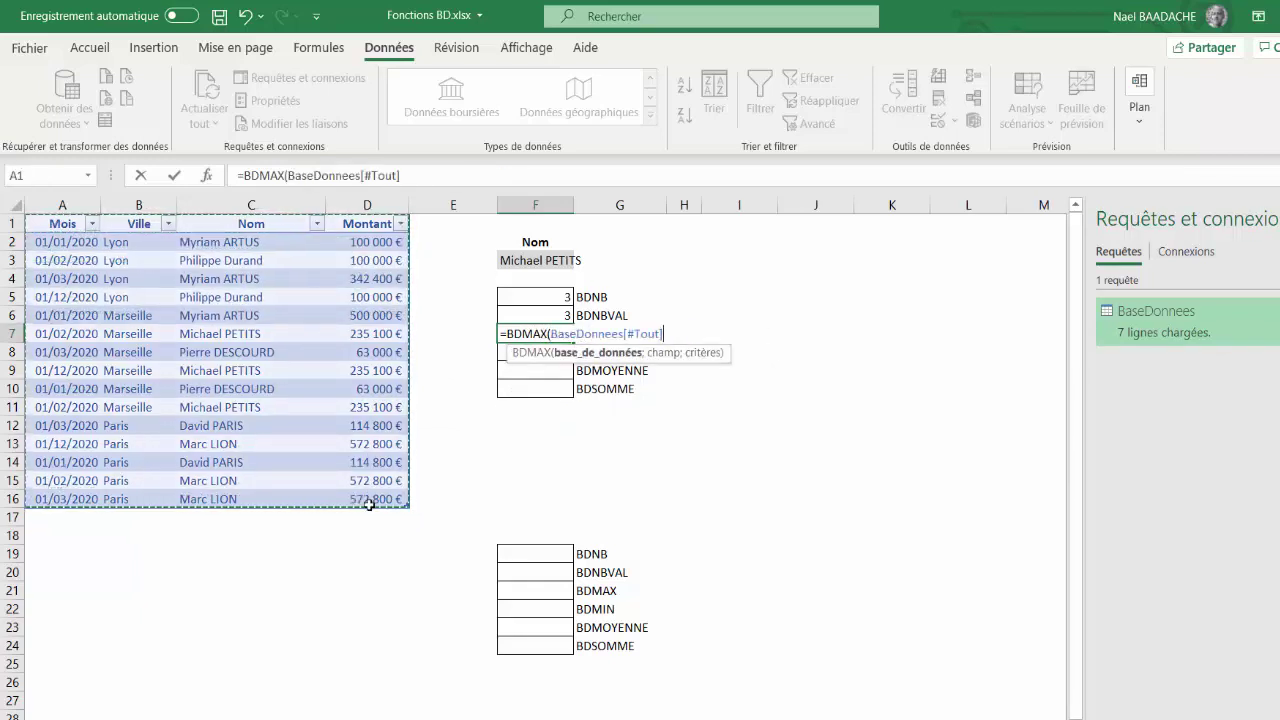
text(;)
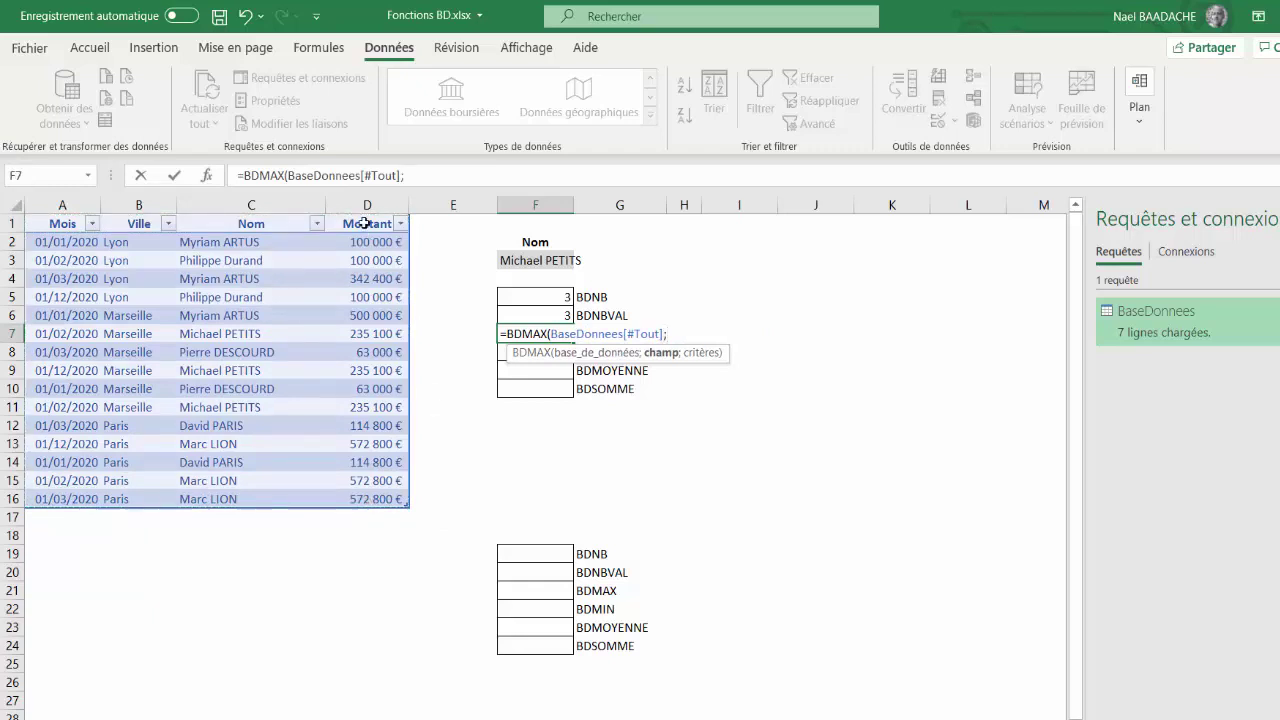
click(365, 224)
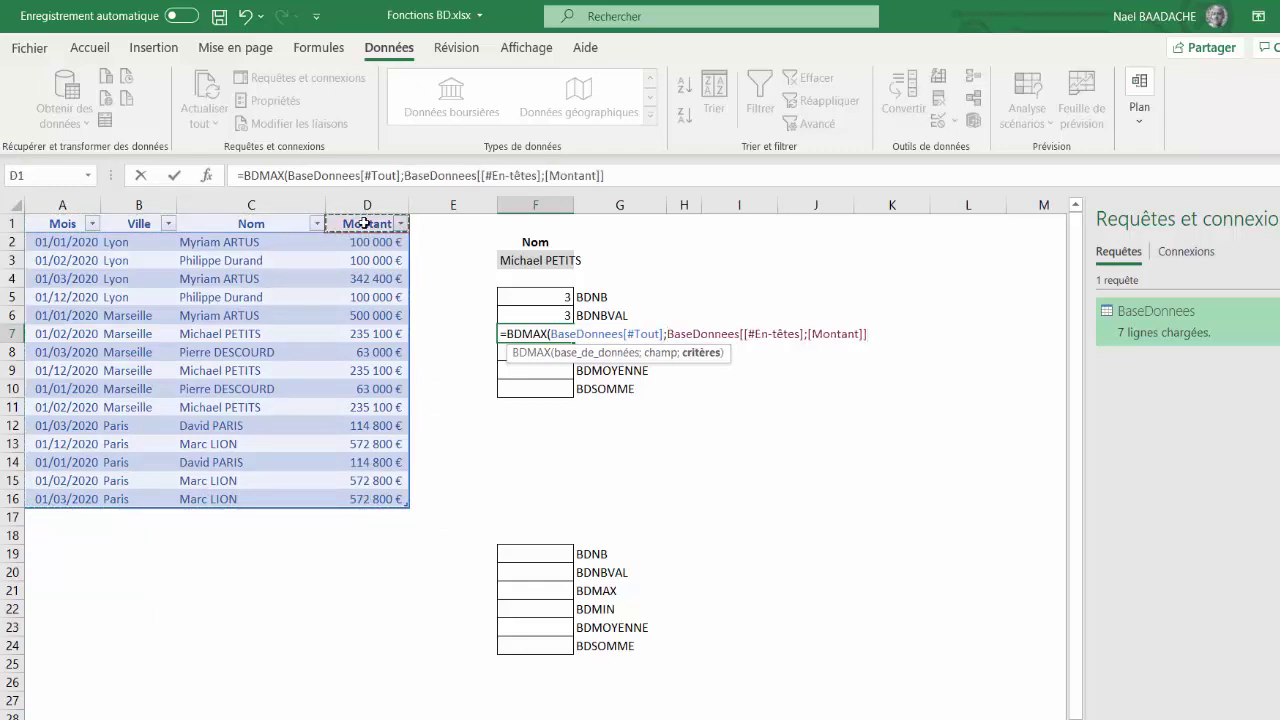
text(;)
drag(530, 242, 526, 262)
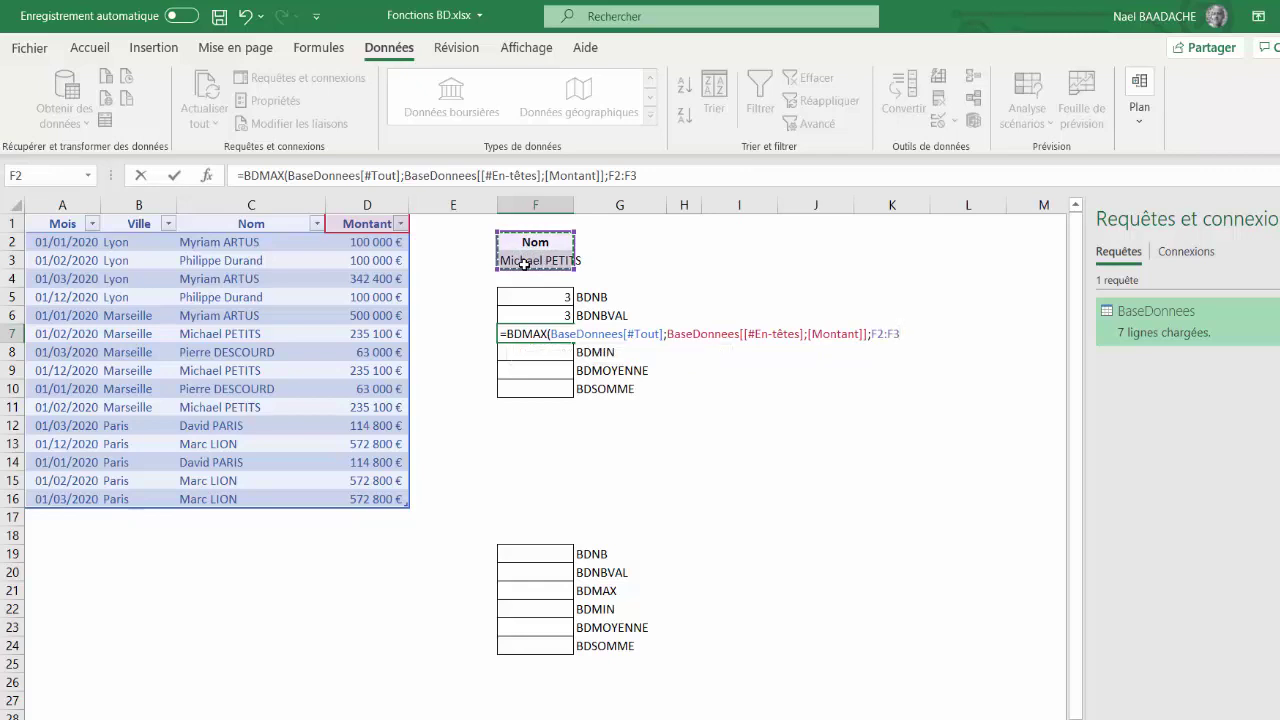
key(ctrl+Return)
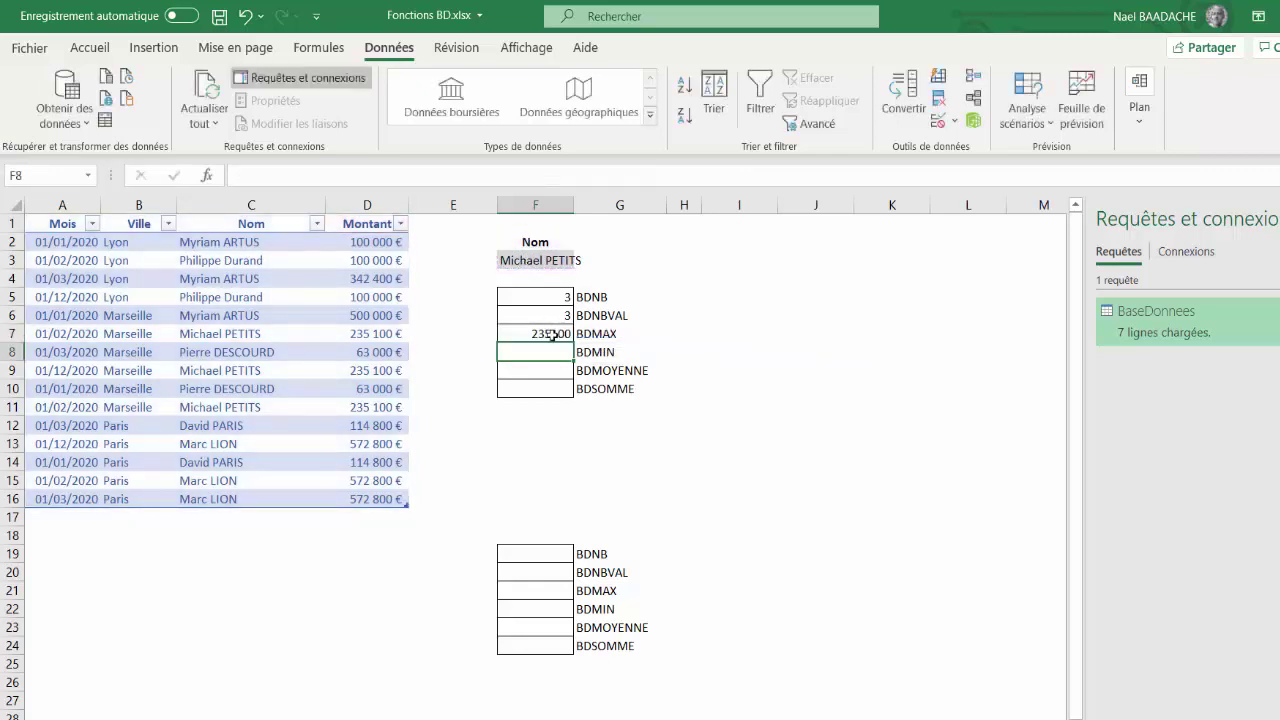
Filter Nom to the criterion name to check their rows, then undo the filter
click(316, 224)
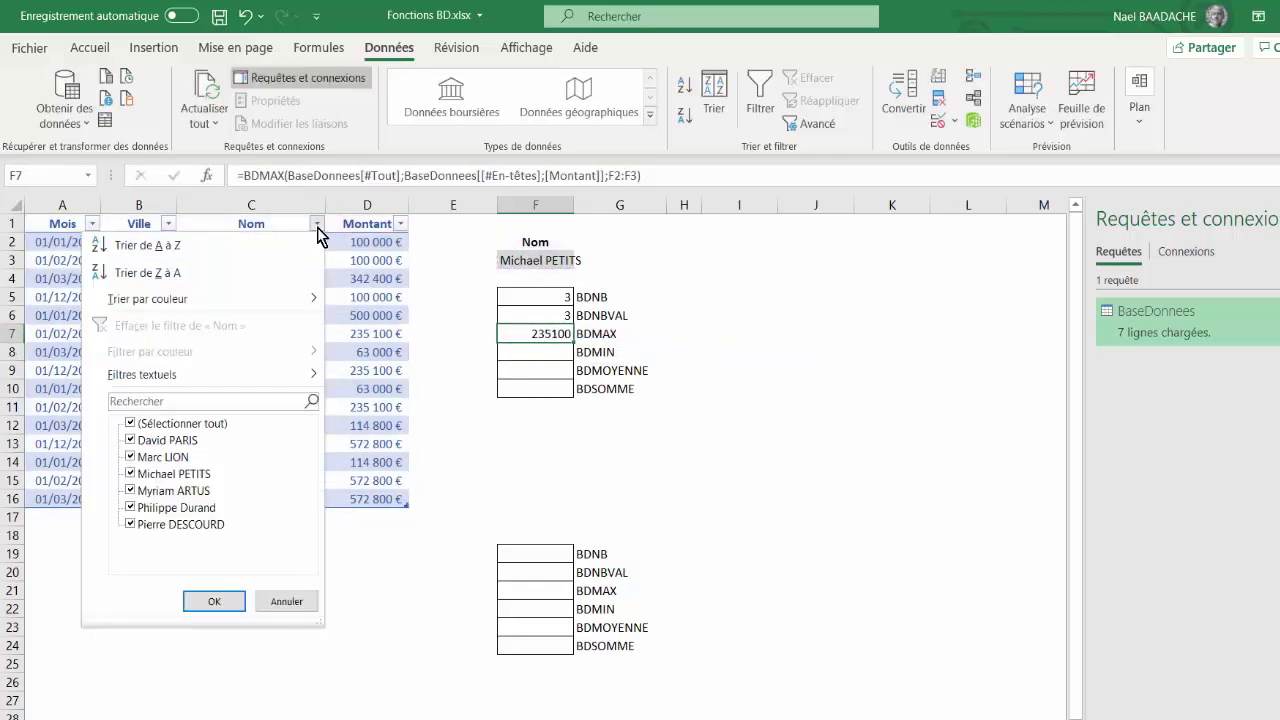
click(130, 424)
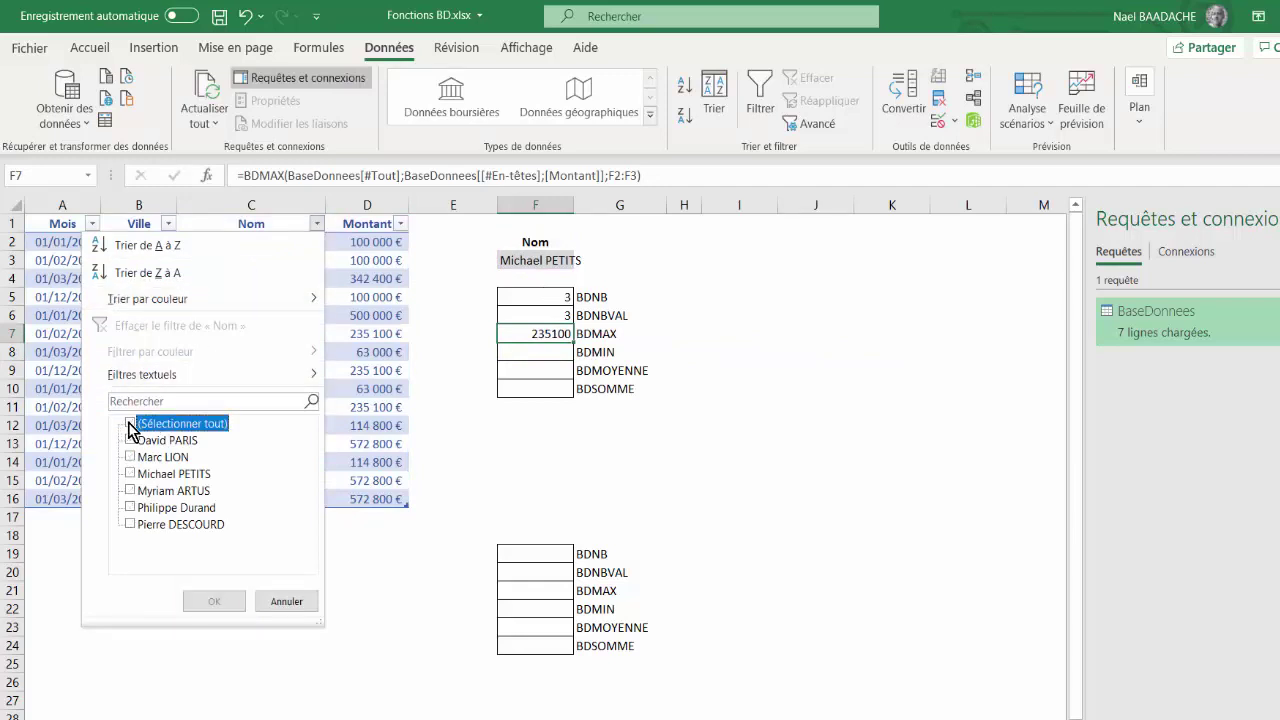
click(130, 475)
click(212, 601)
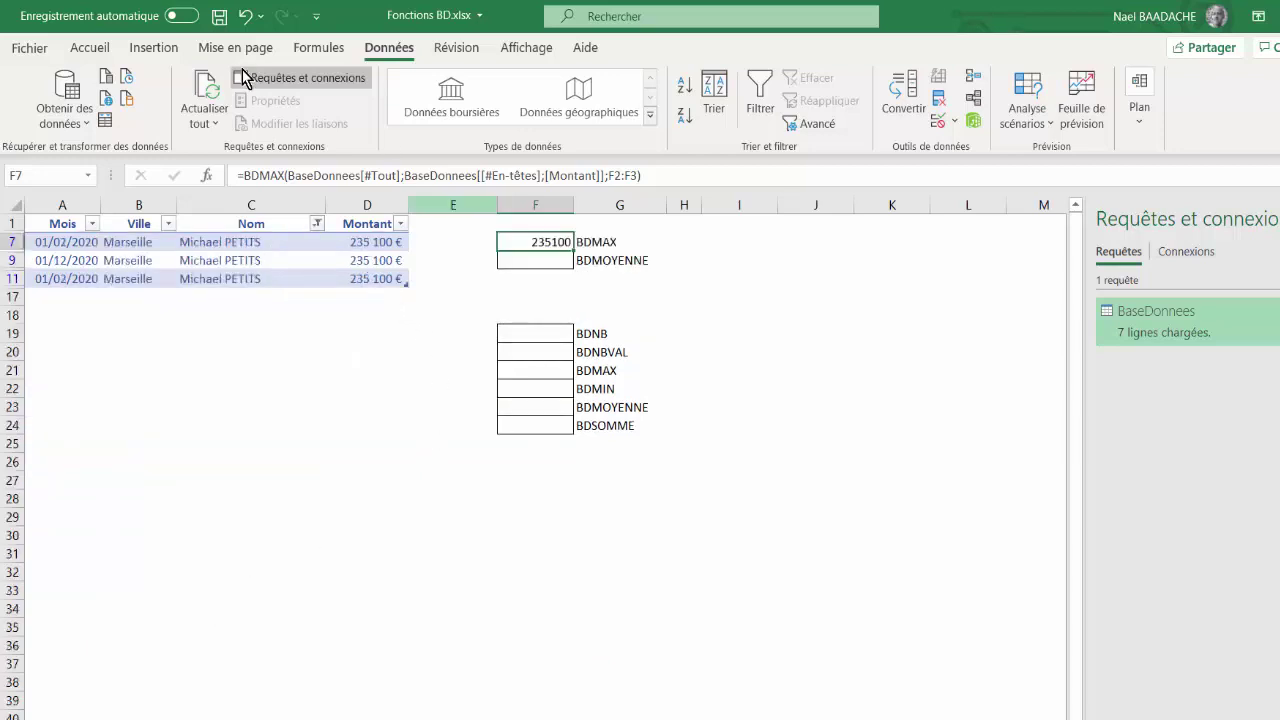
click(245, 16)
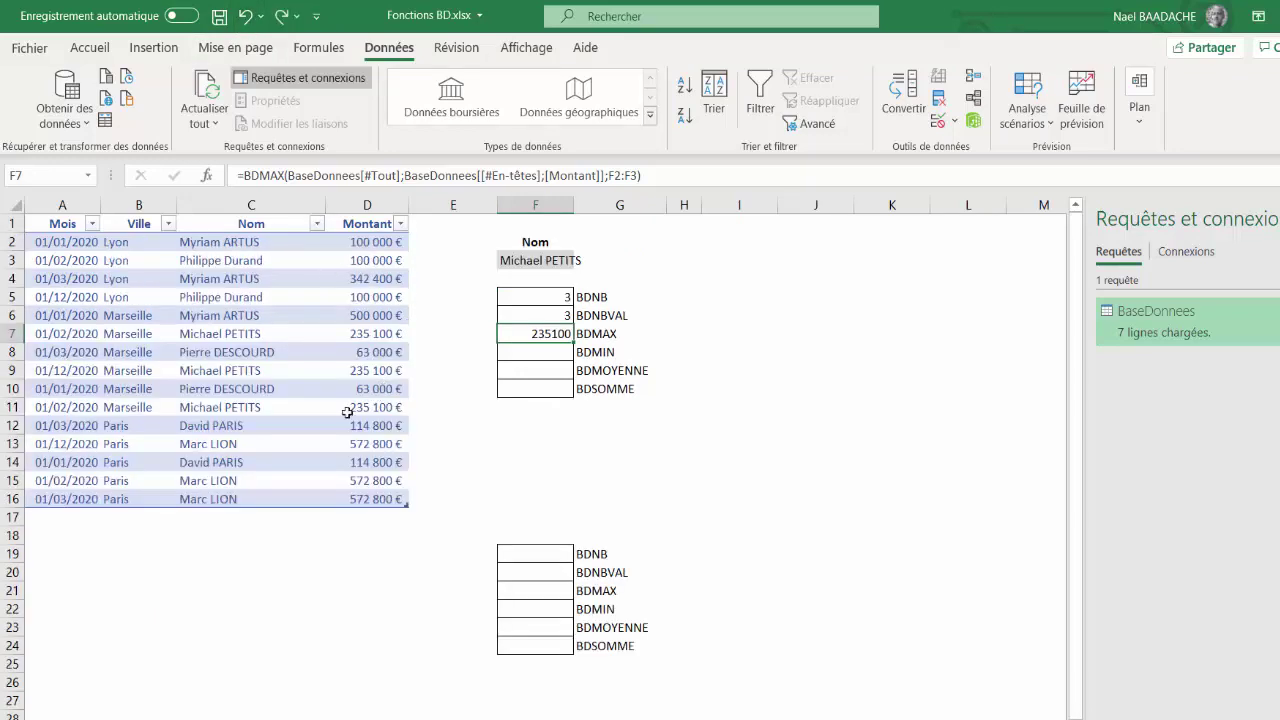
Change the amounts to 50000 in D9, 60000 in D11 and 600 000 in D7
click(373, 373)
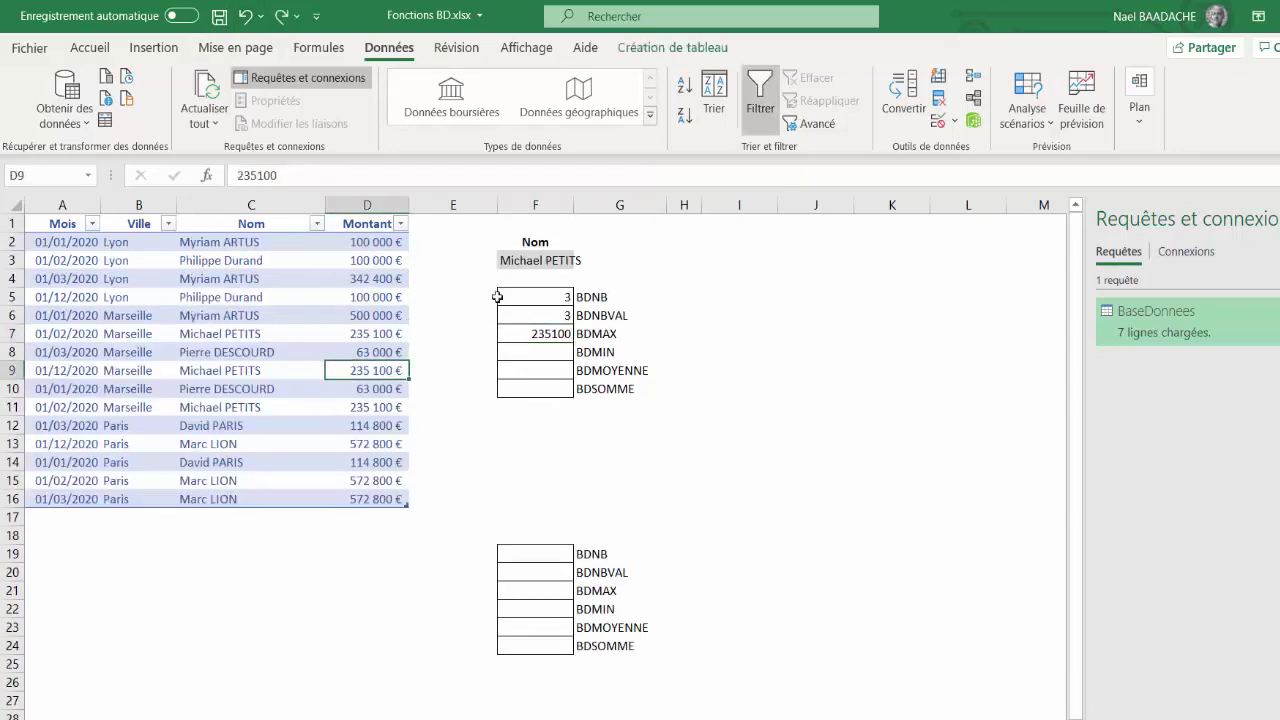
text(50000)
key(Return)
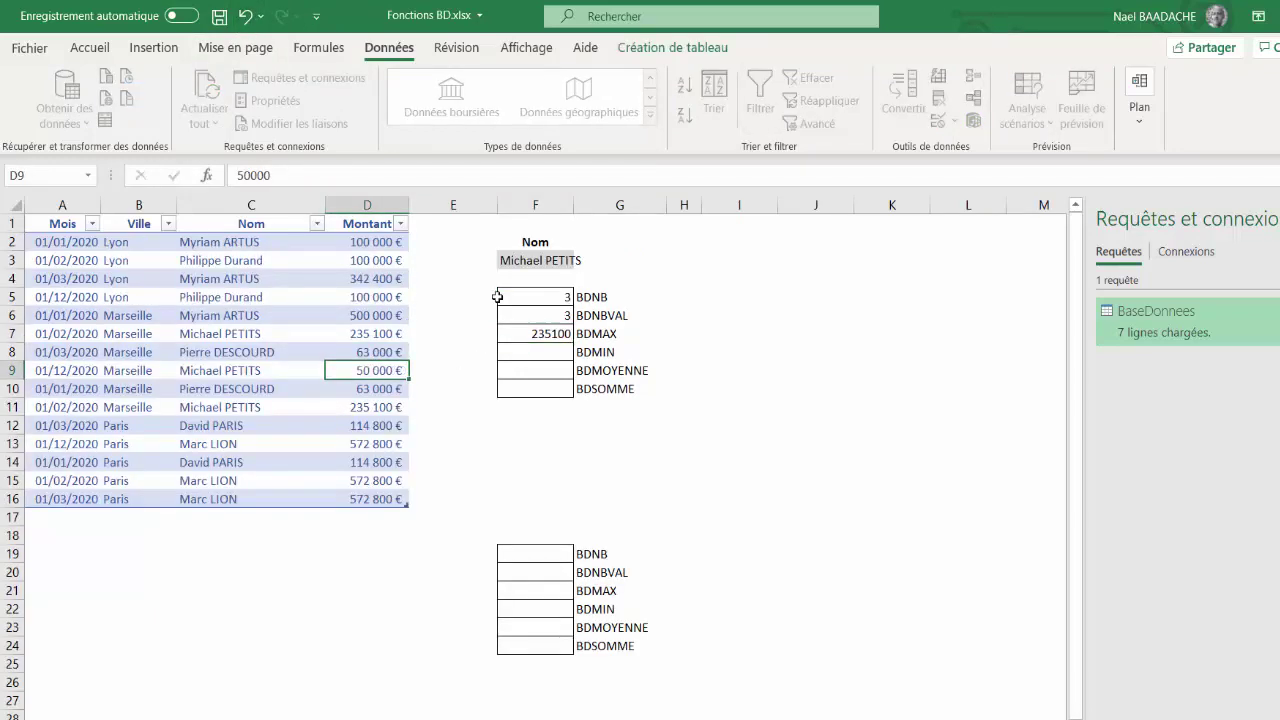
click(377, 406)
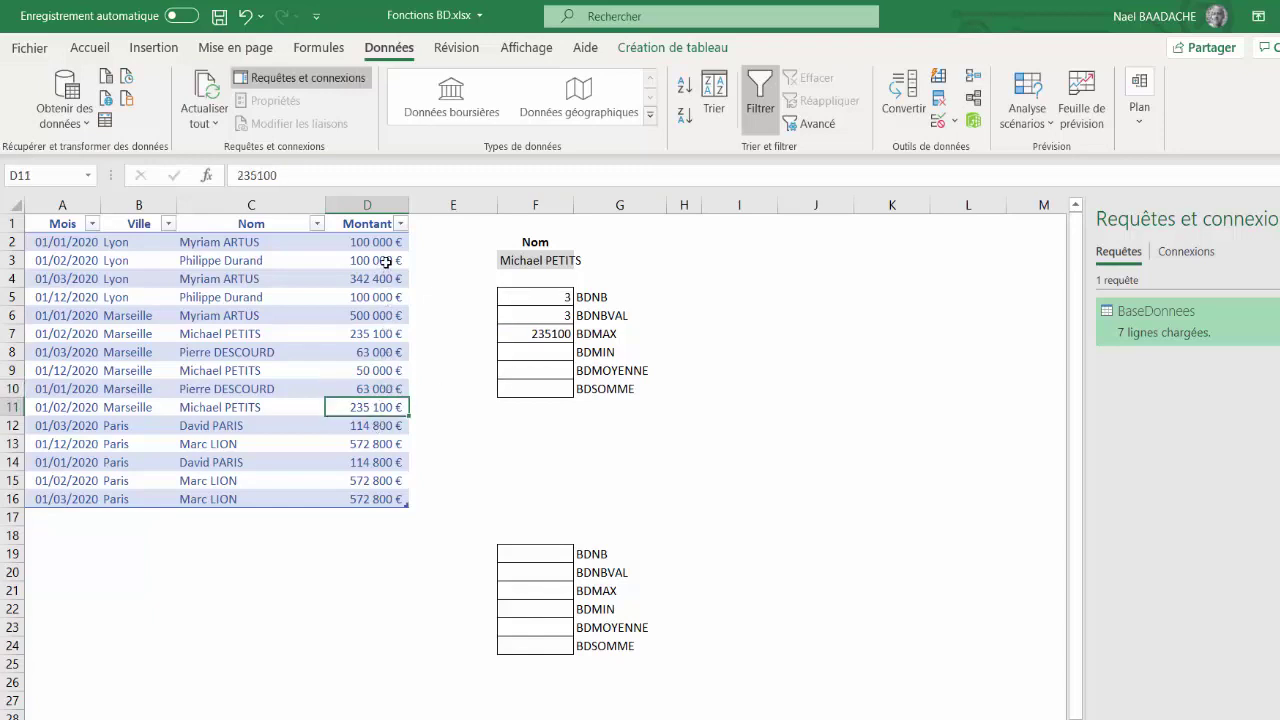
click(376, 332)
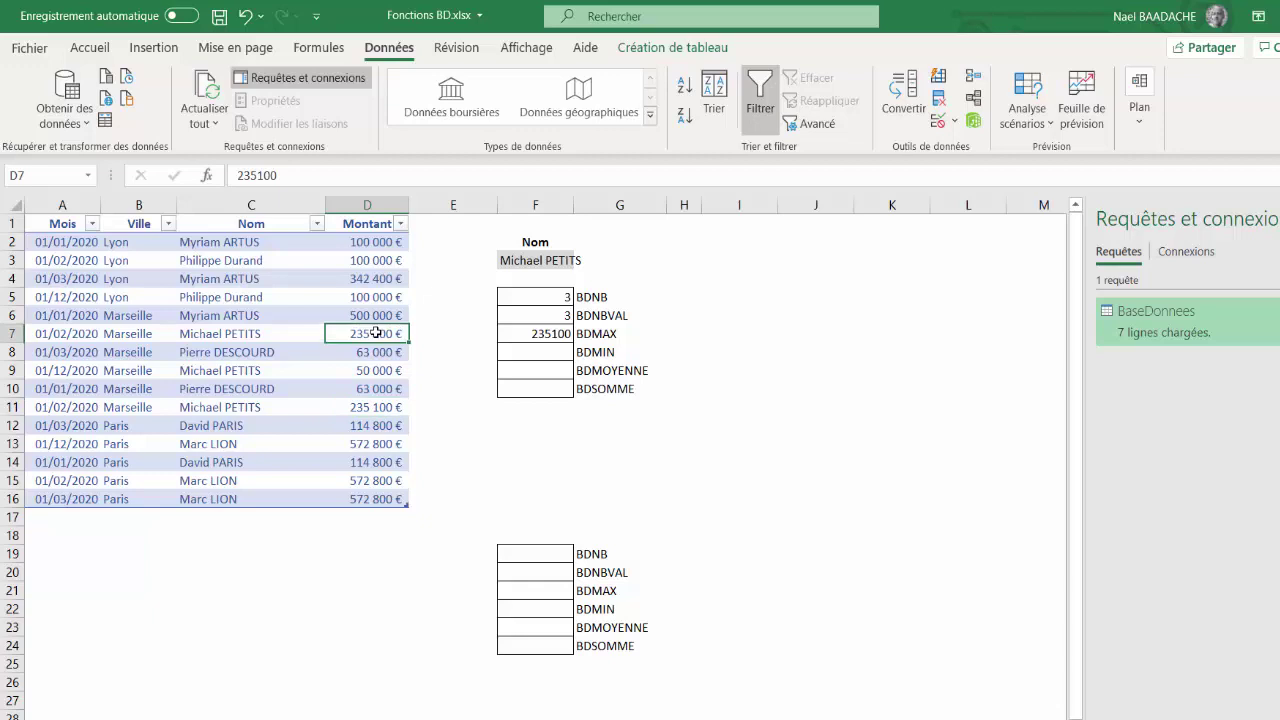
click(377, 408)
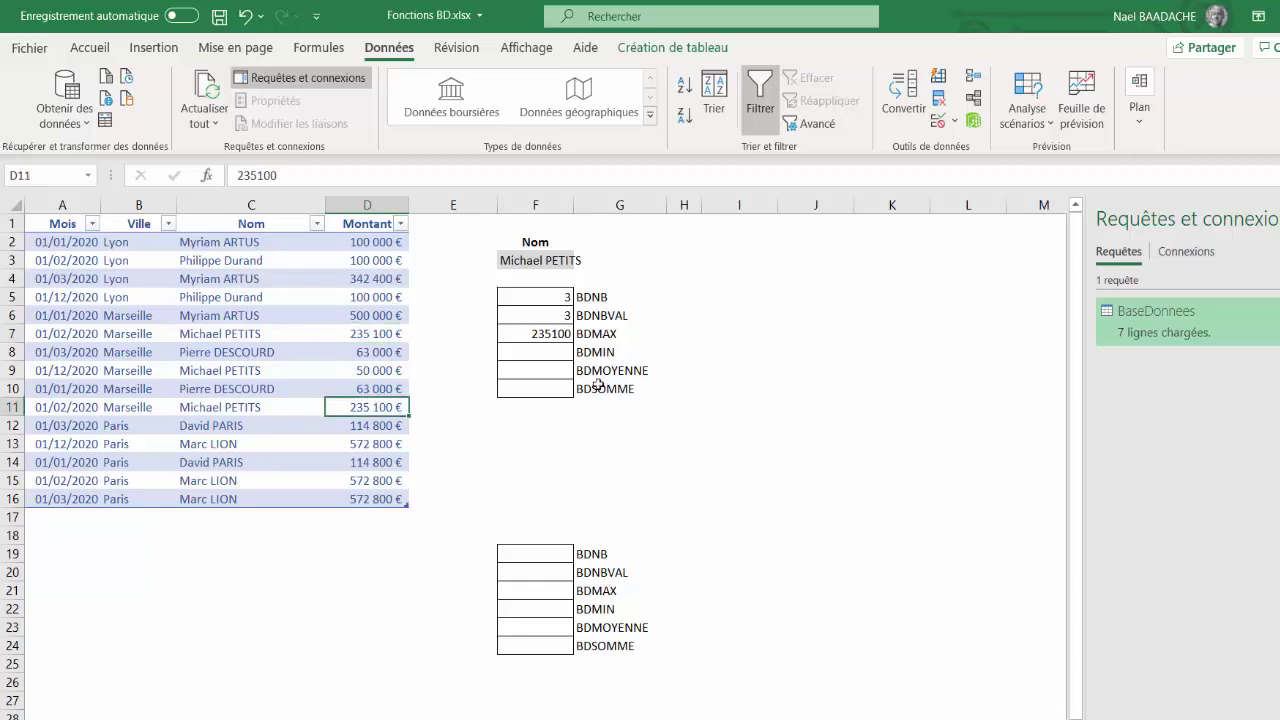
text(60000)
click(535, 333)
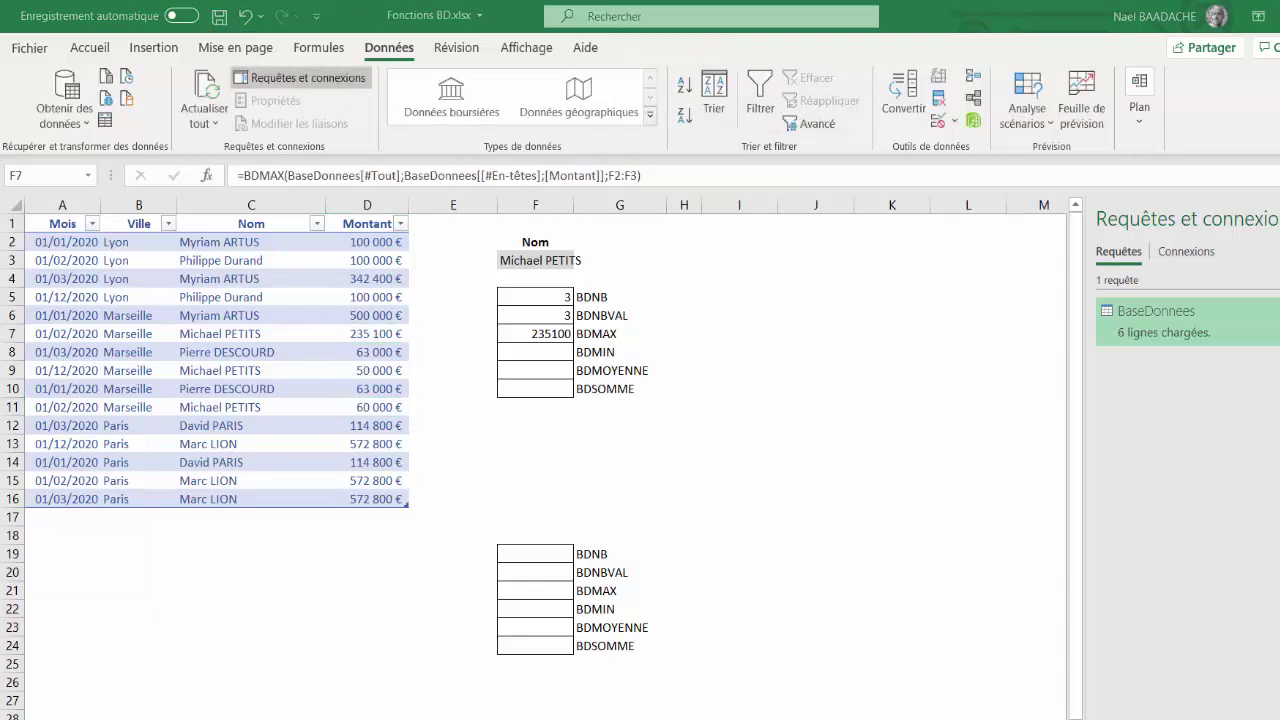
click(361, 333)
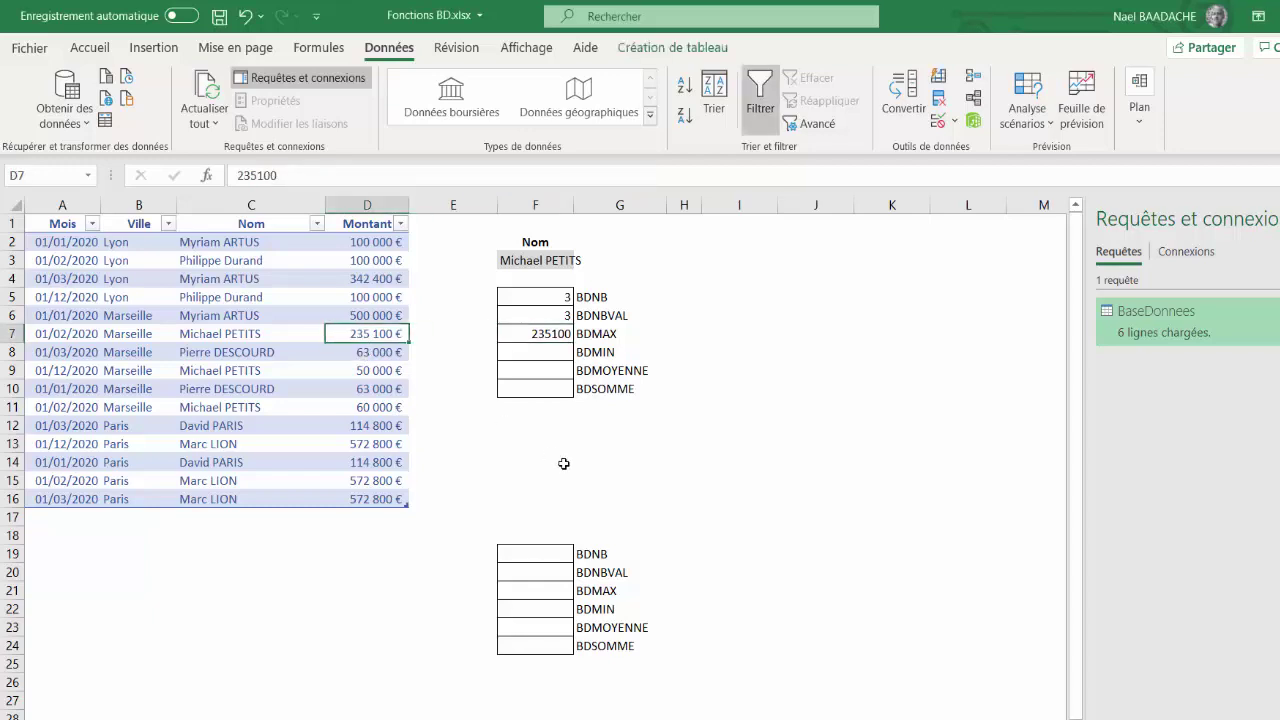
text(6)
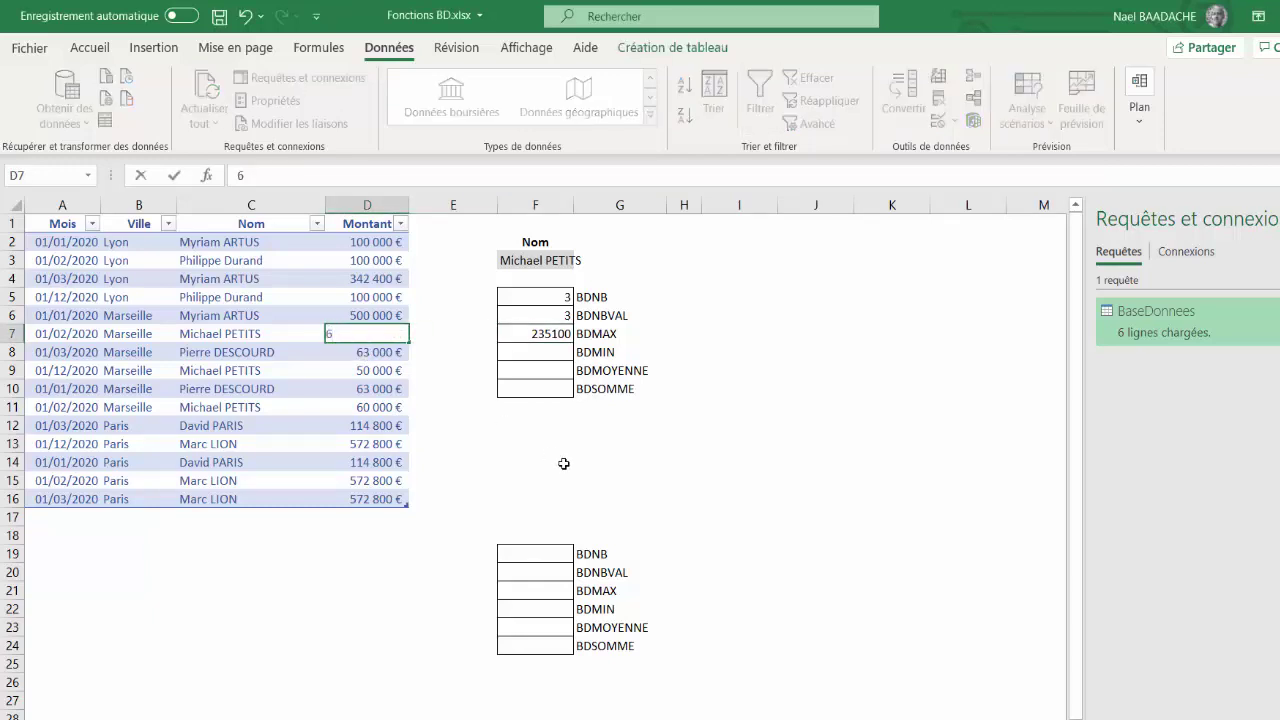
text(00 000)
key(Return)
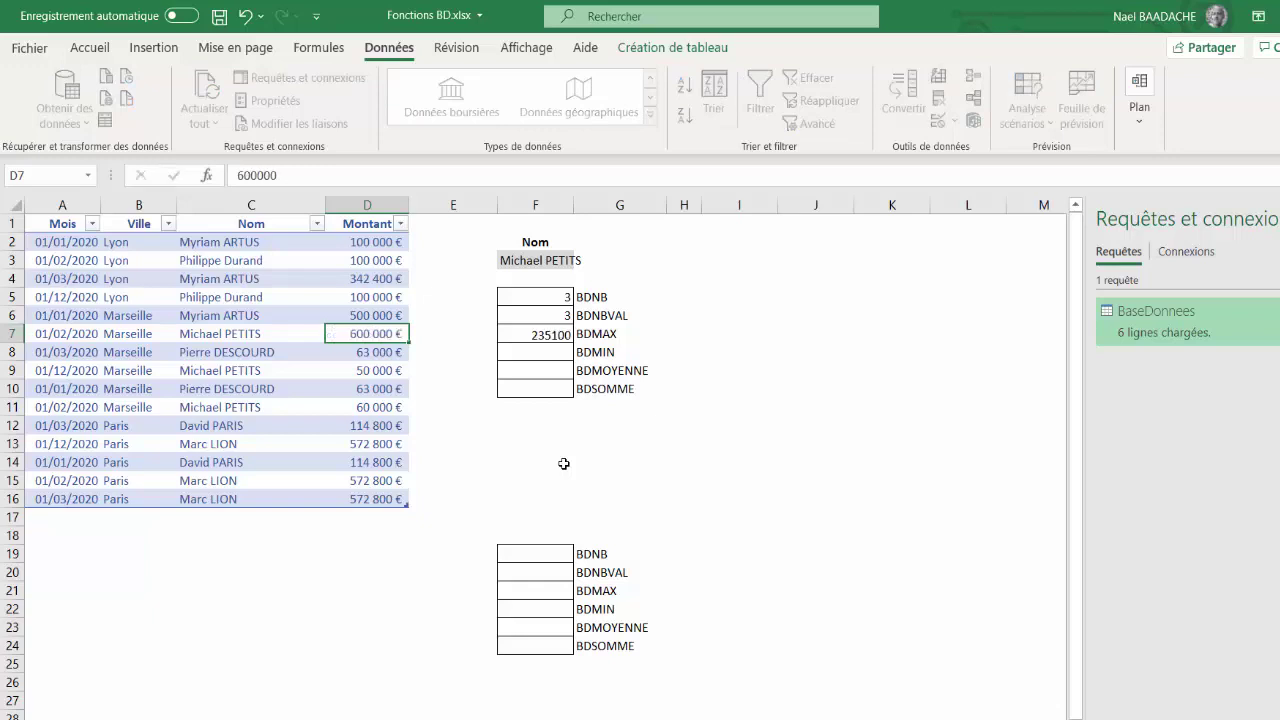
Filter the table to the criterion name to confirm the 600 000 amount, then restore all rows
click(543, 332)
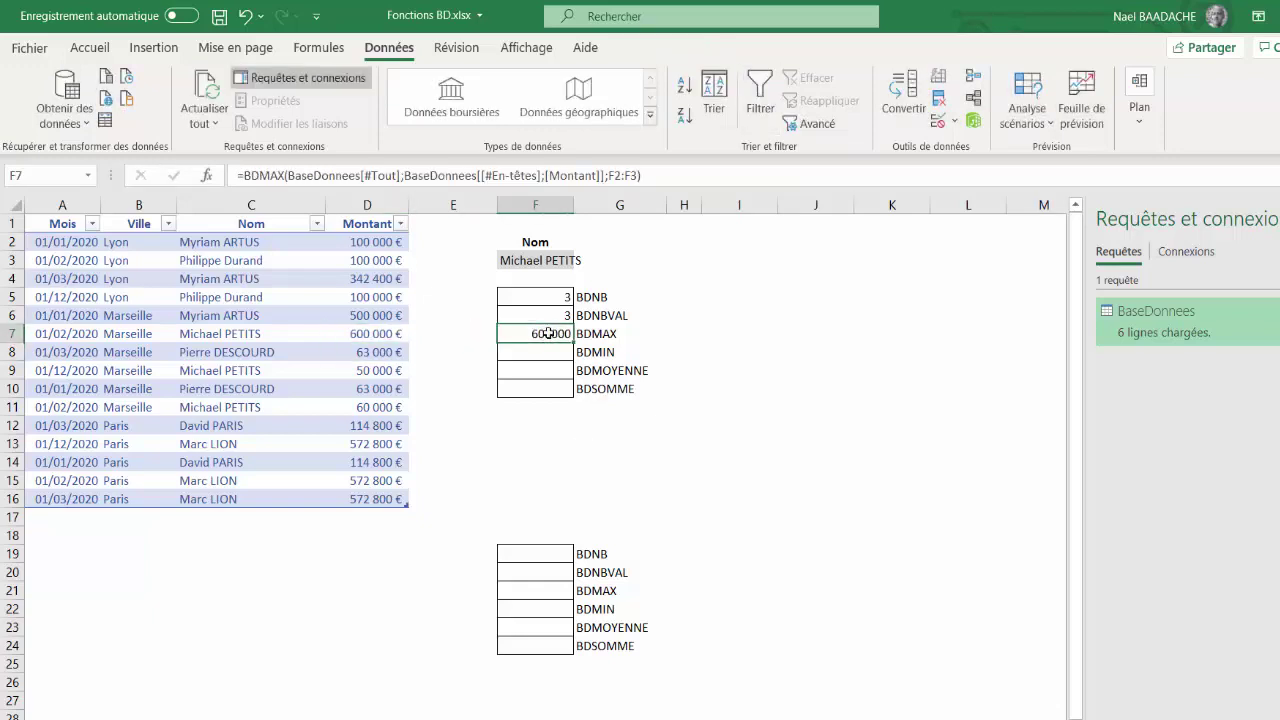
click(317, 224)
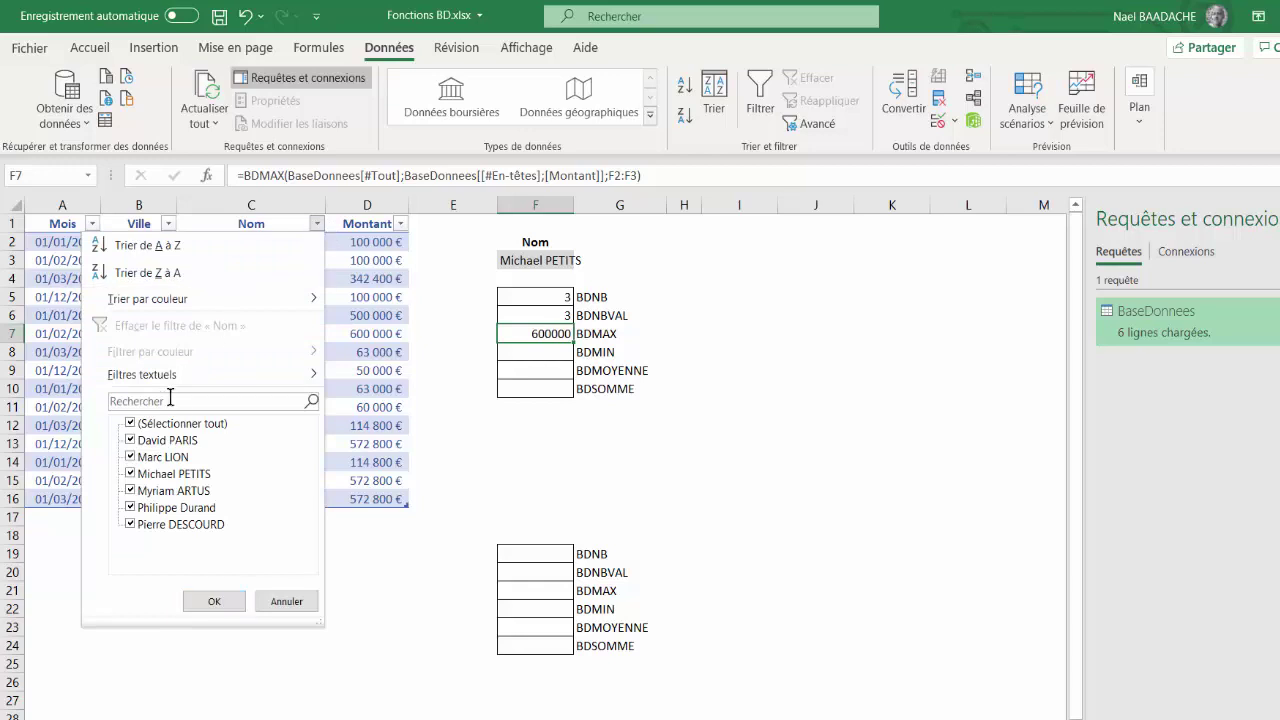
click(130, 423)
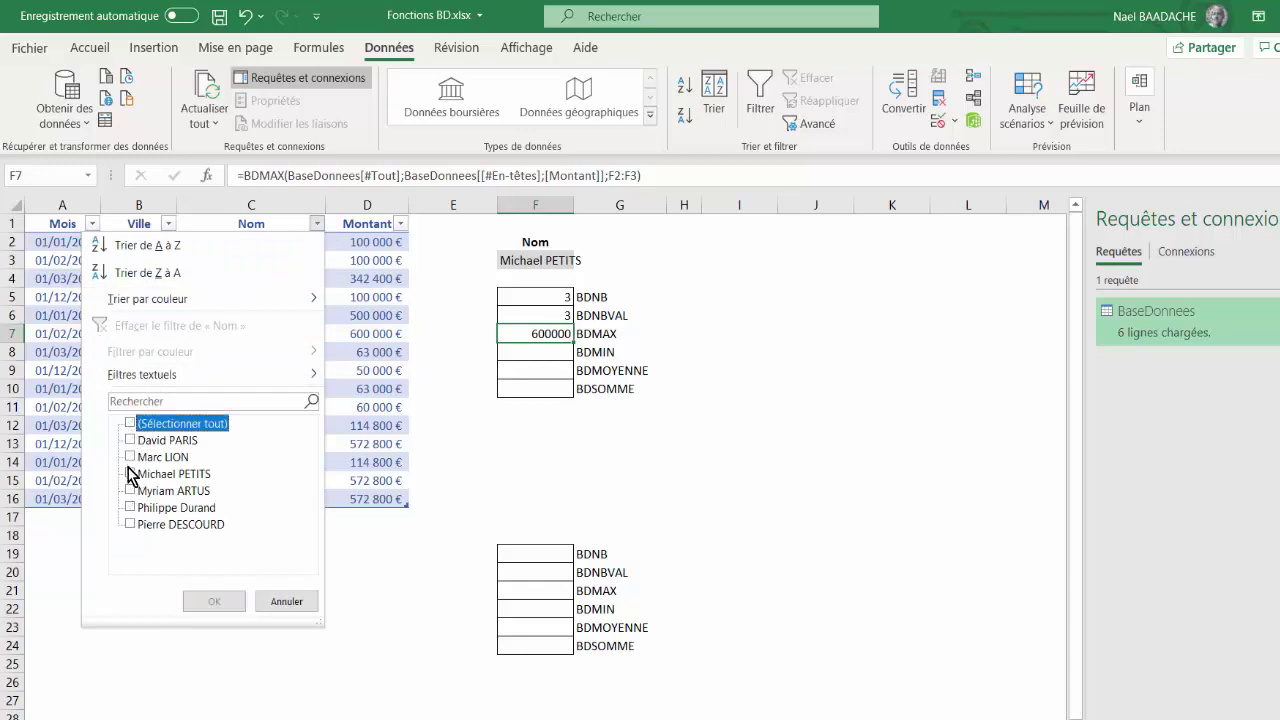
click(130, 474)
click(214, 601)
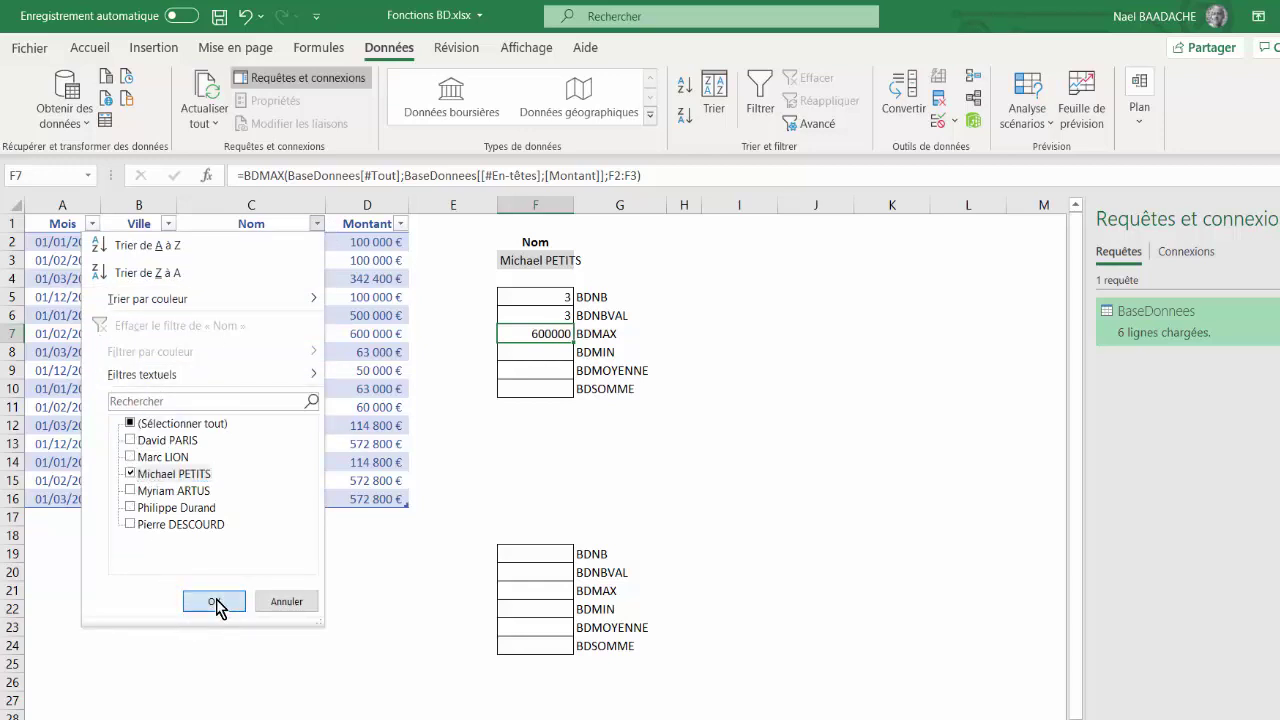
click(368, 244)
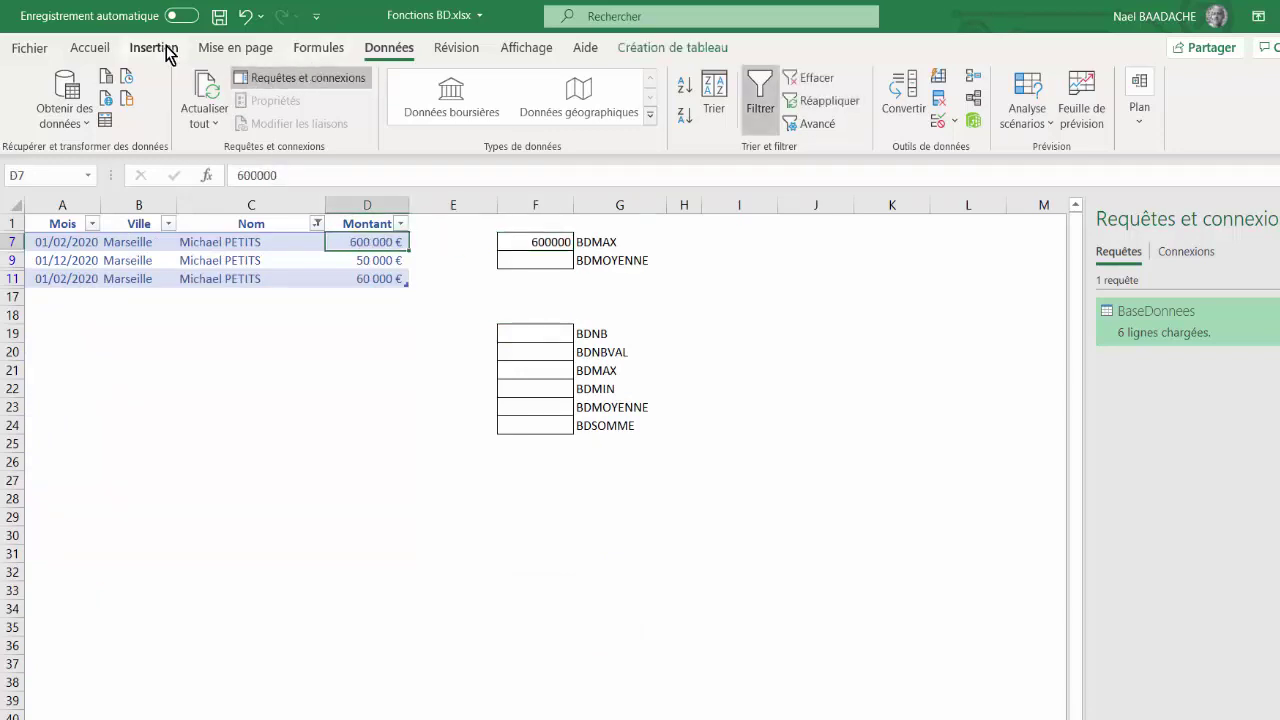
click(245, 17)
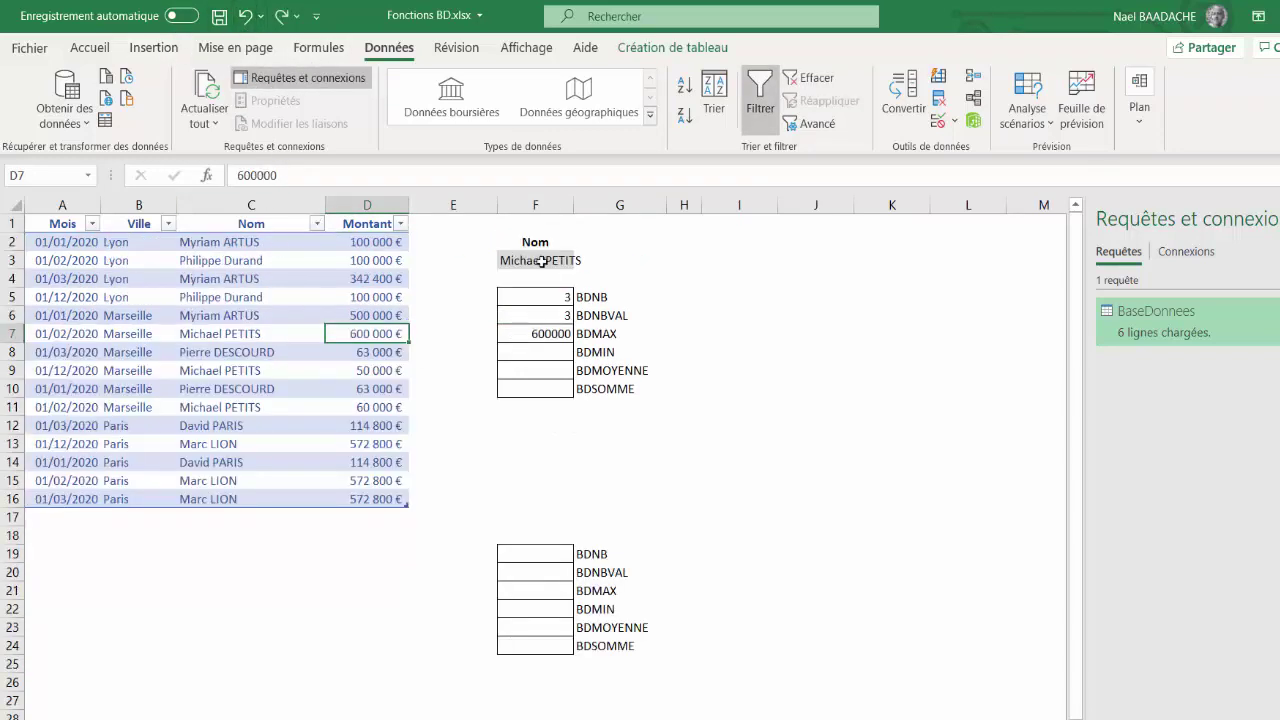
Cancel the started entry in F8 and confirm BDMAX in F7 shows 600000
click(540, 352)
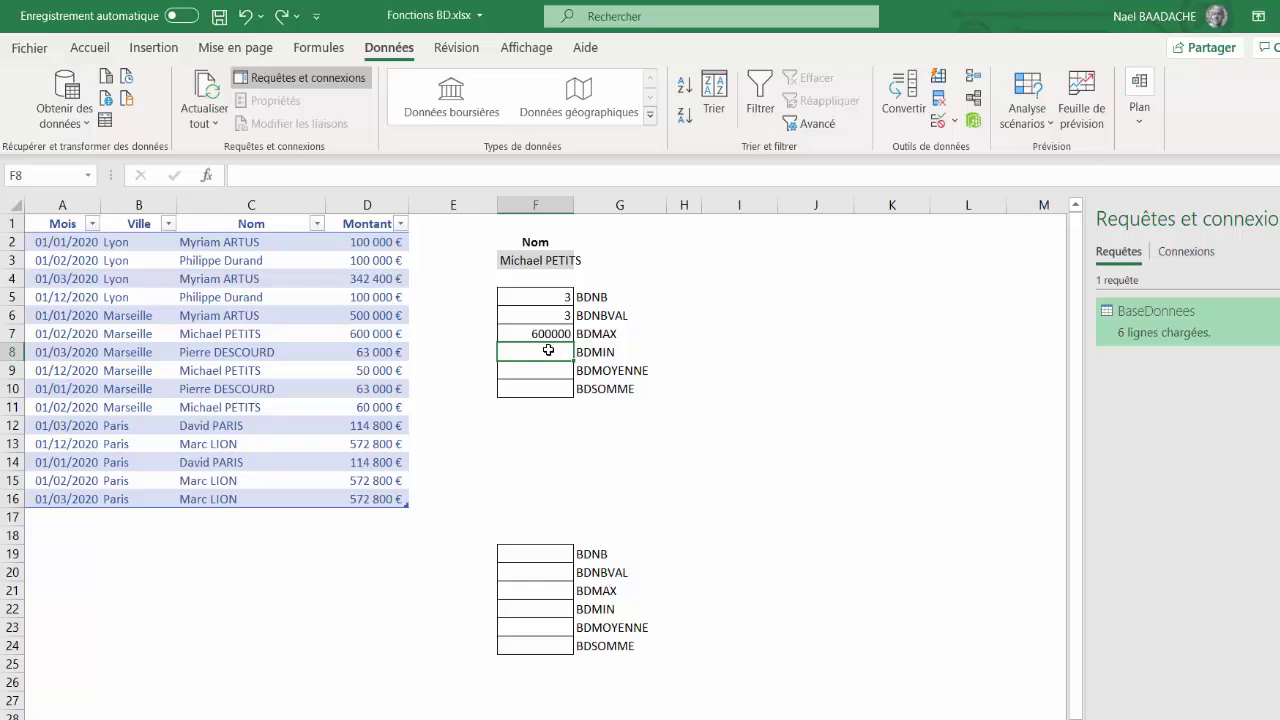
text(=)
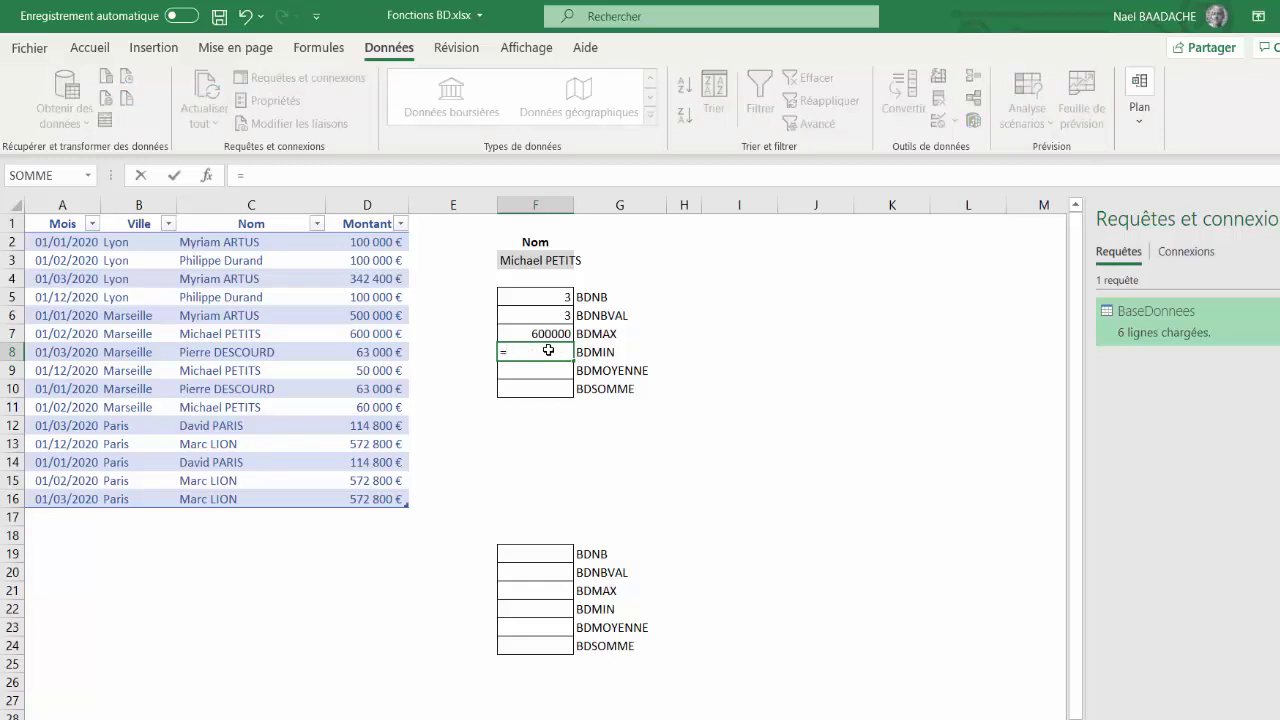
key(Escape)
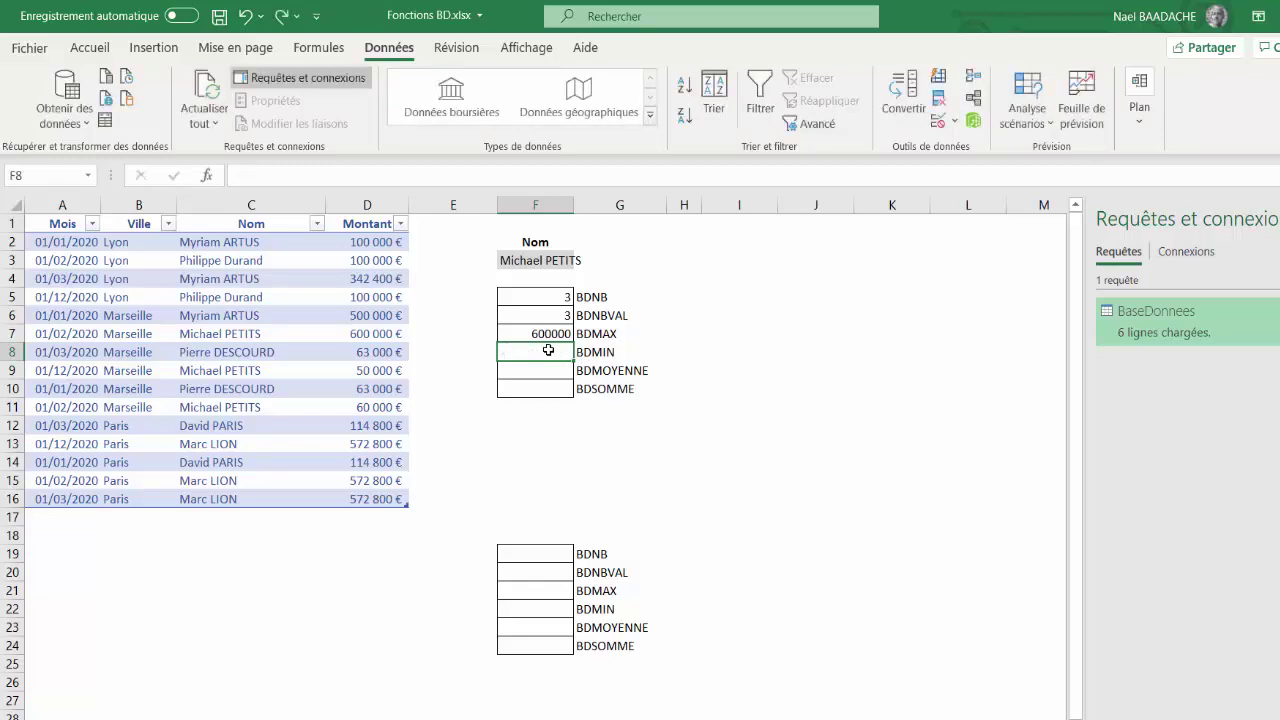
click(545, 335)
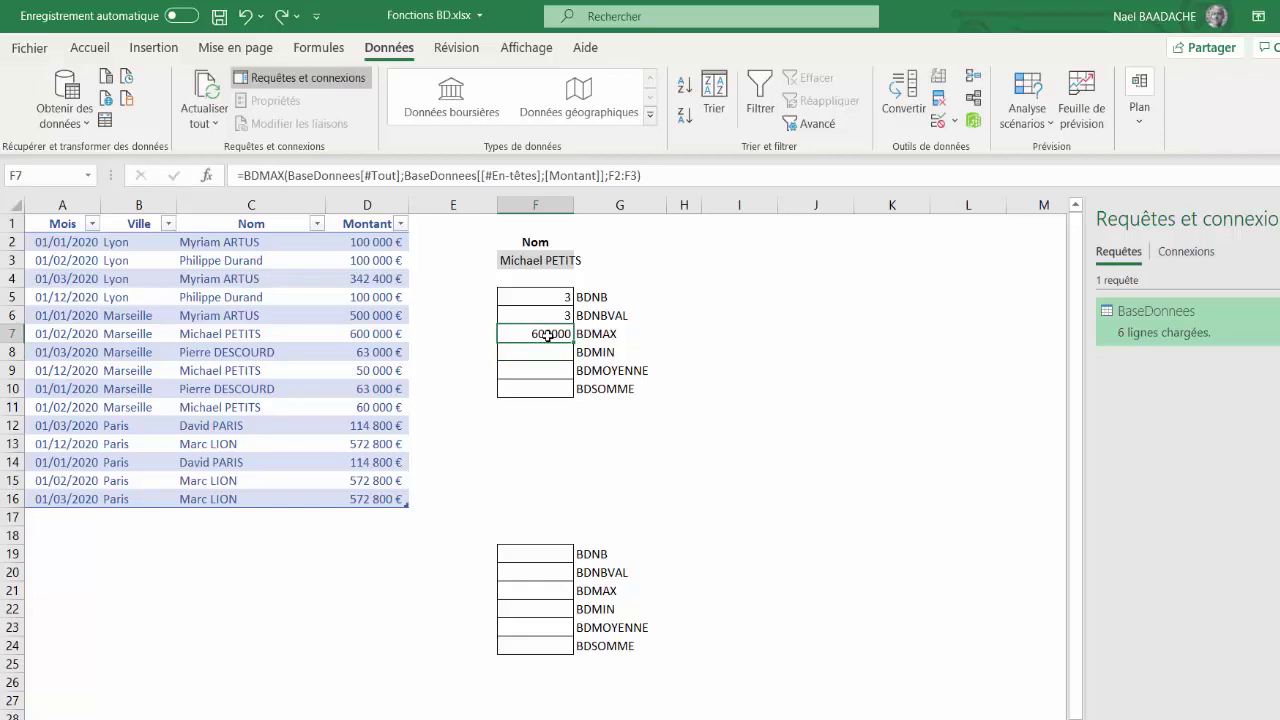
Clear the F3 Nom criterion and compare BDMAX against the Montant values D2:D16
click(556, 260)
key(Delete)
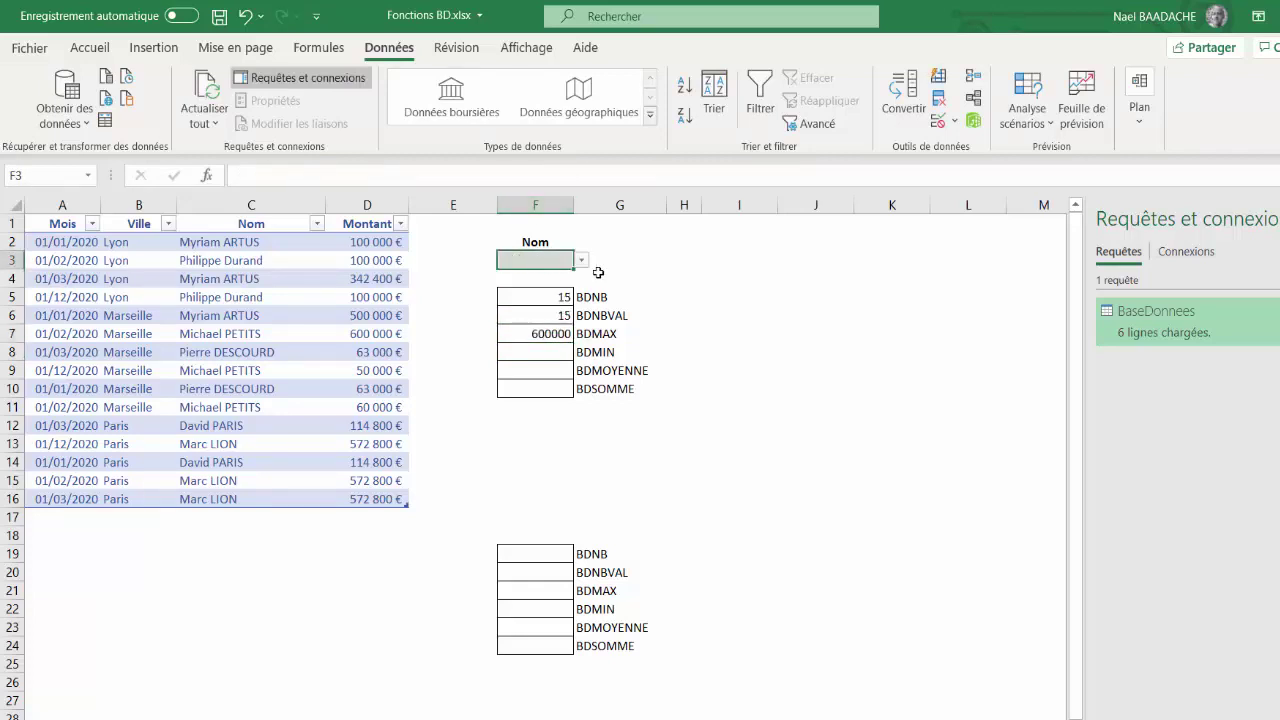
key(Down)
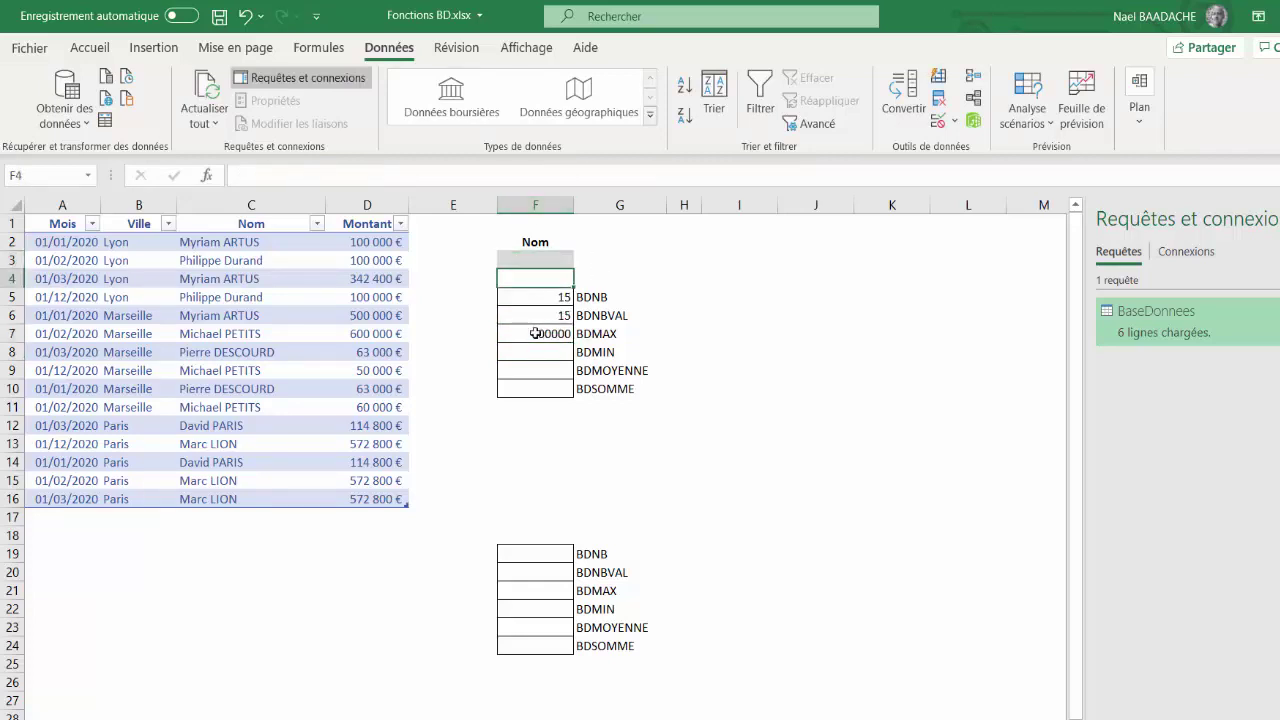
click(536, 333)
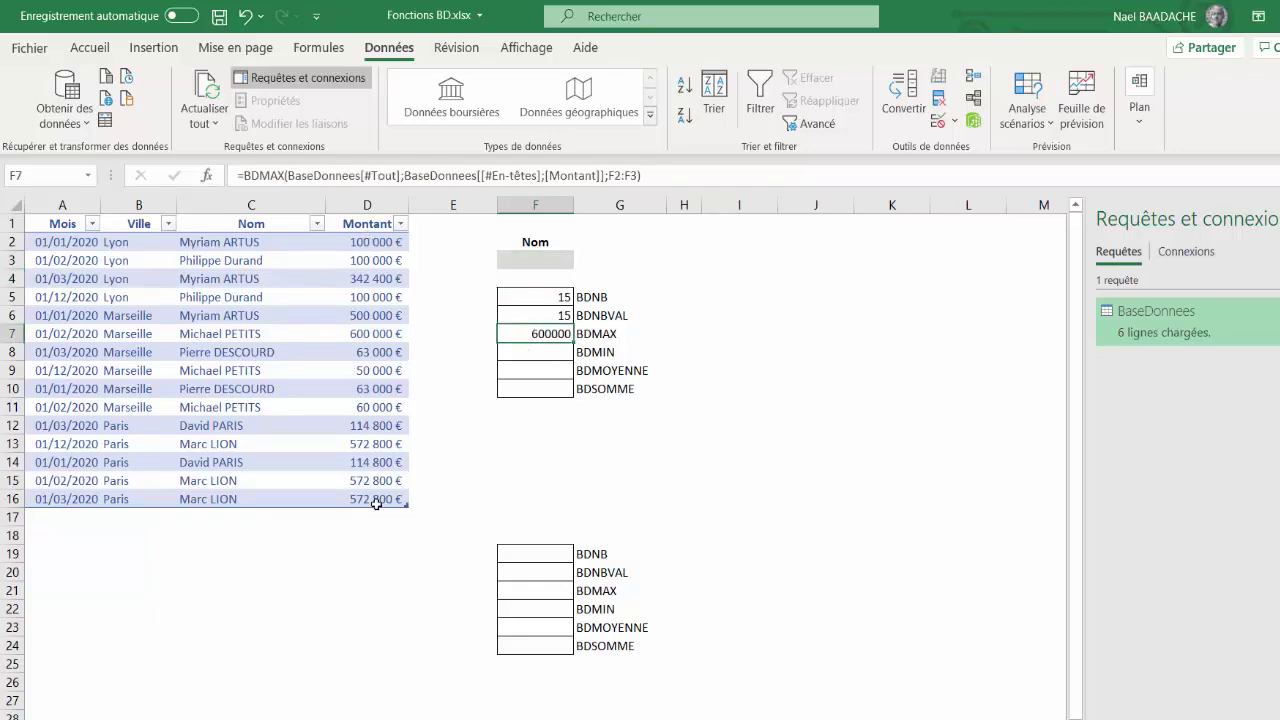
drag(378, 240, 375, 494)
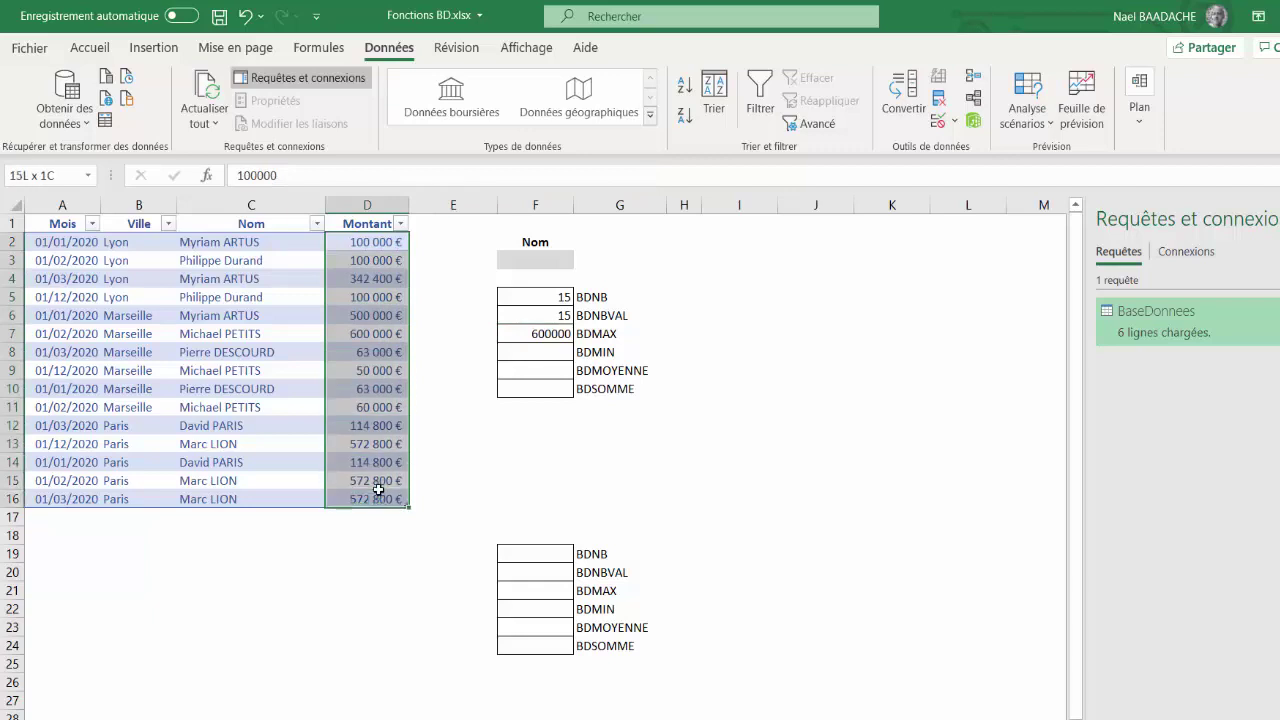
Choose another name in F3's dropdown so BDMAX updates to 500000
click(535, 263)
click(582, 261)
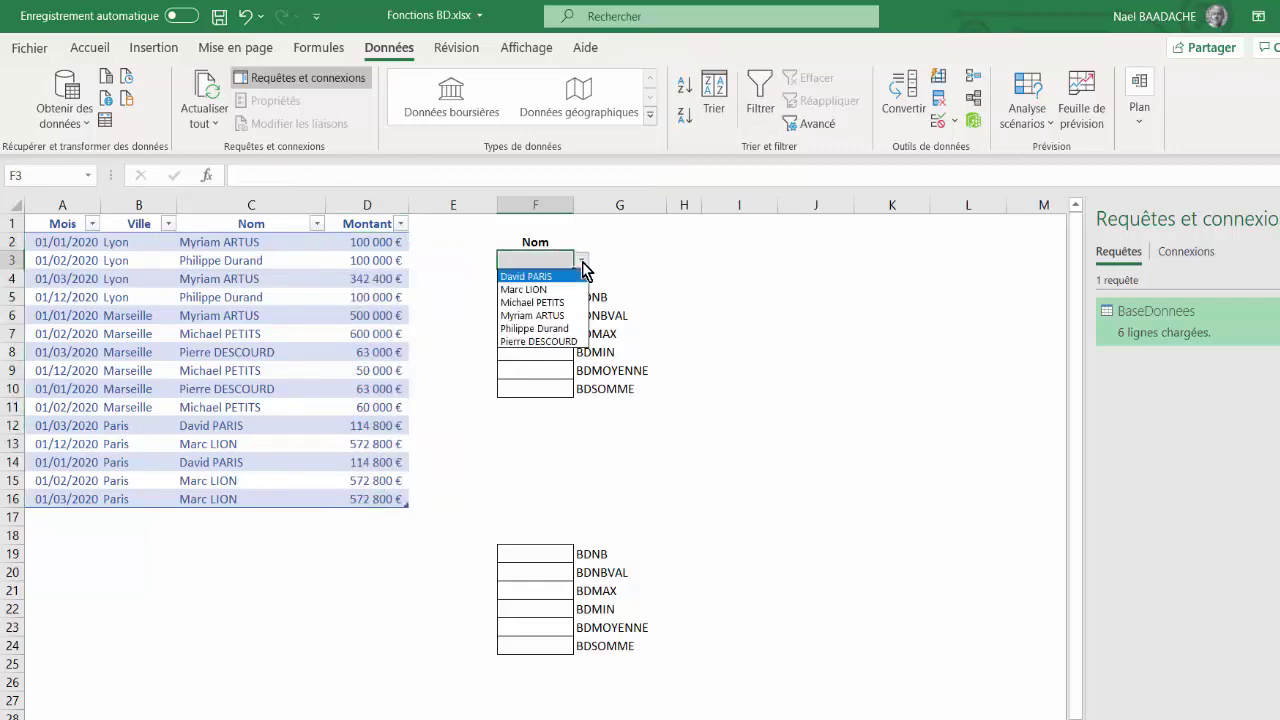
click(530, 316)
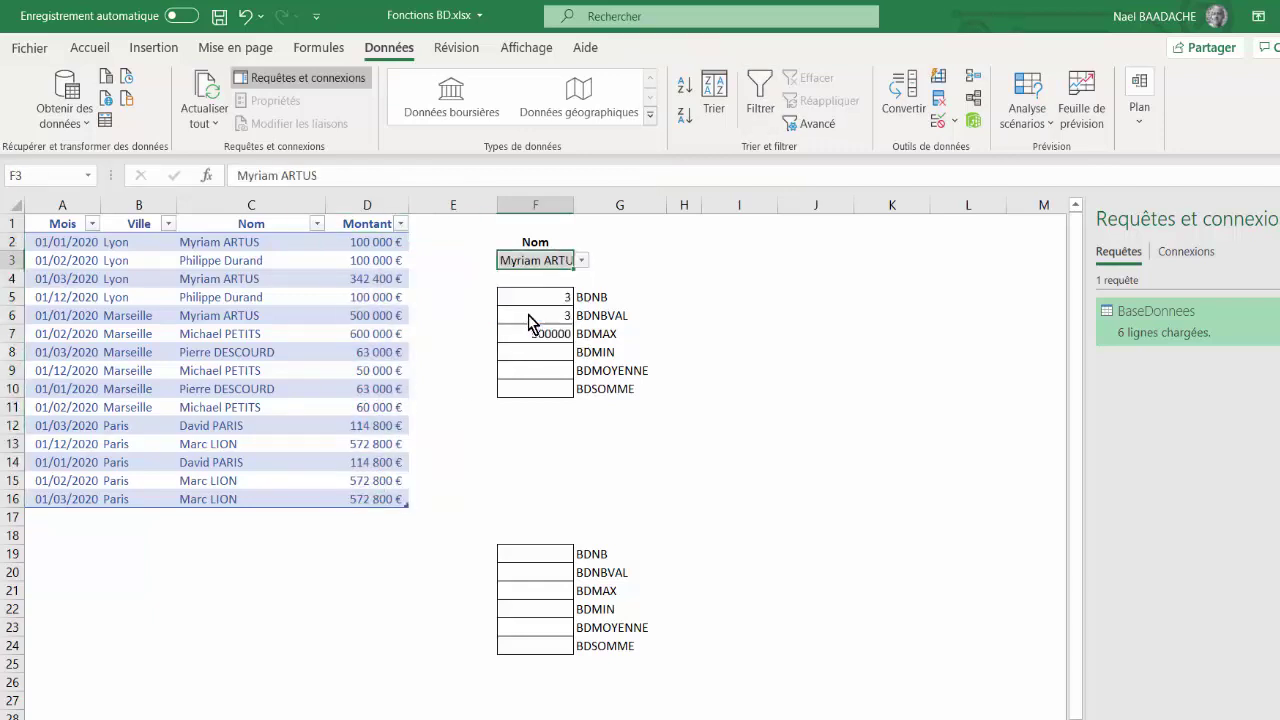
click(540, 333)
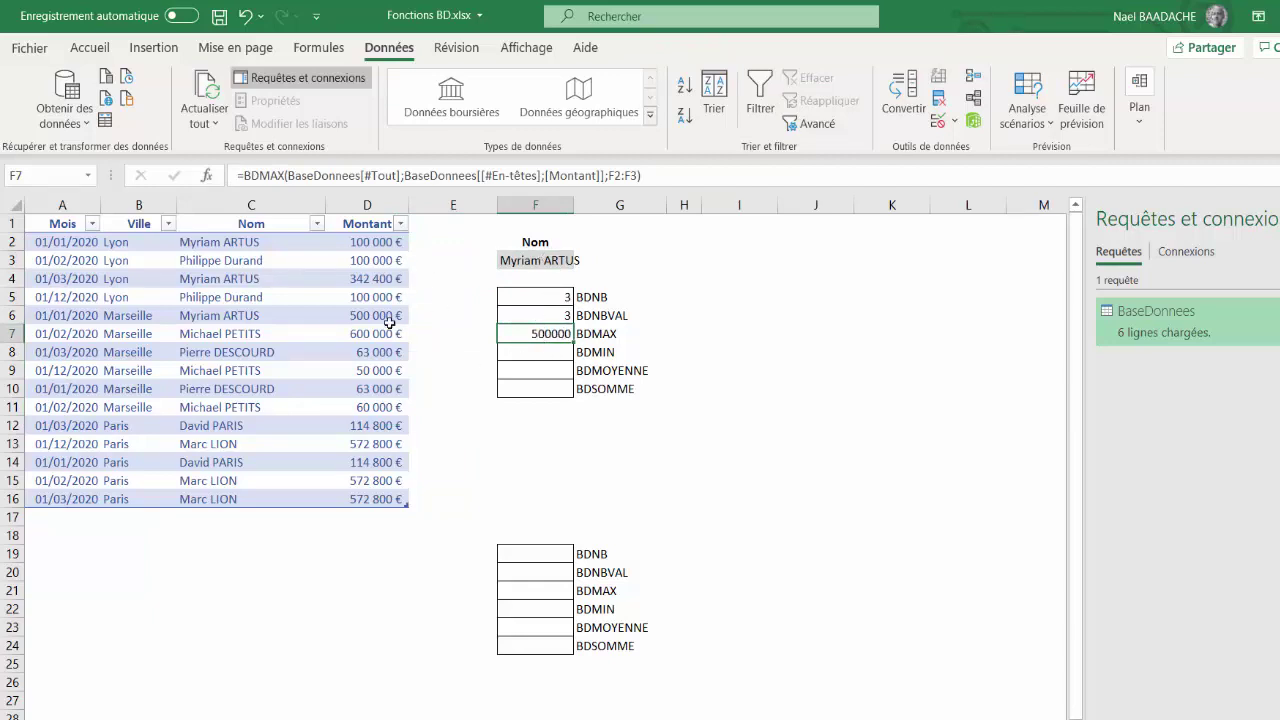
click(539, 358)
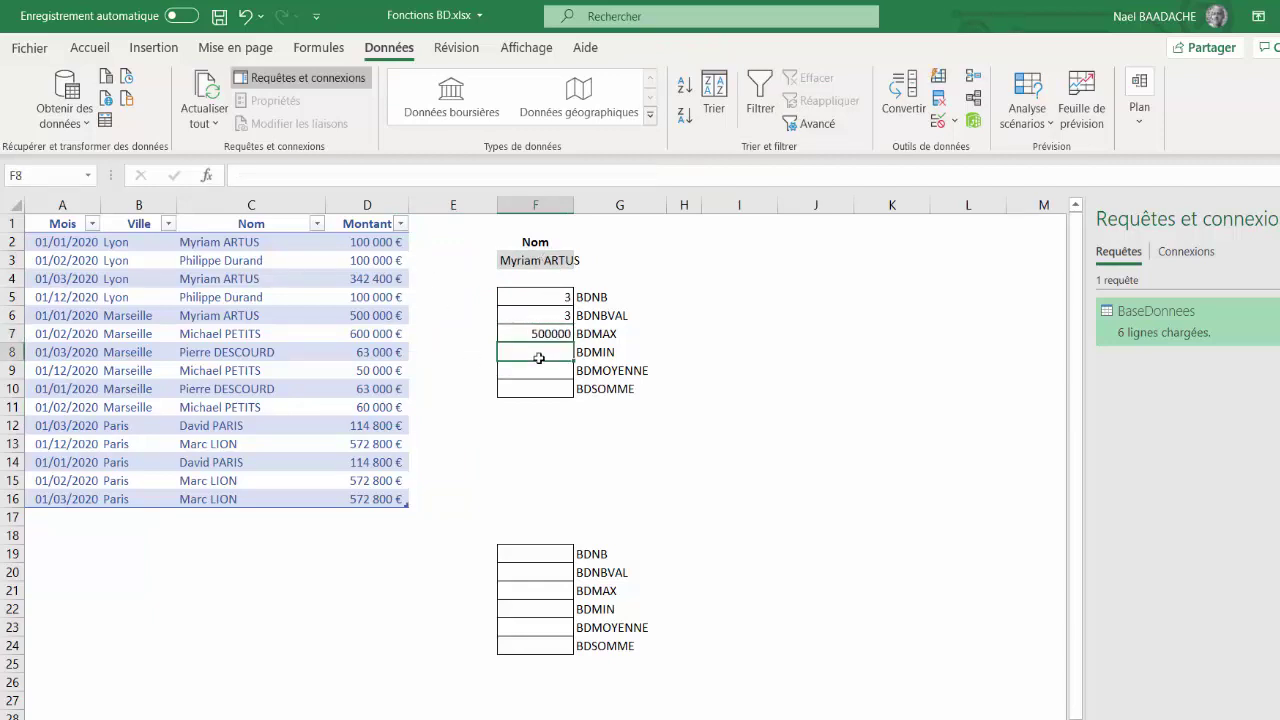
Enter +BDMIN(BaseDonnees[#Tout];Montant header;F2:F3) in F8, which returns 100000
text(+BDM)
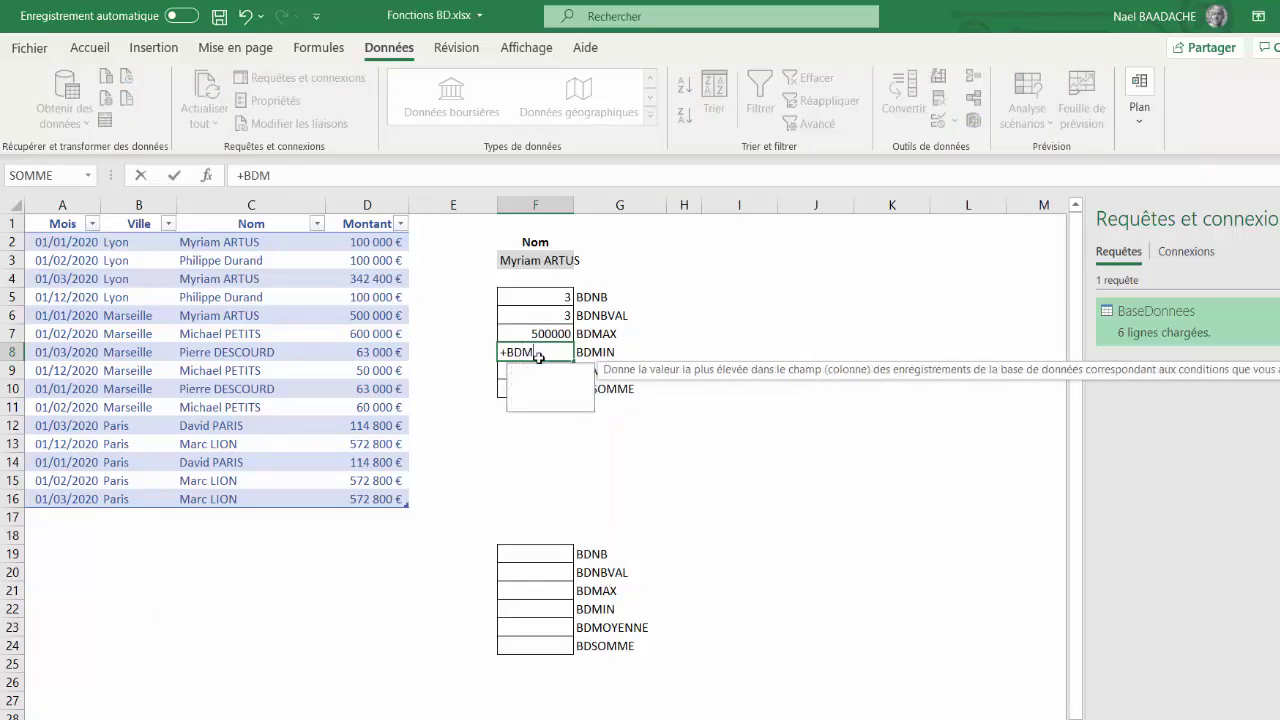
text(IN()
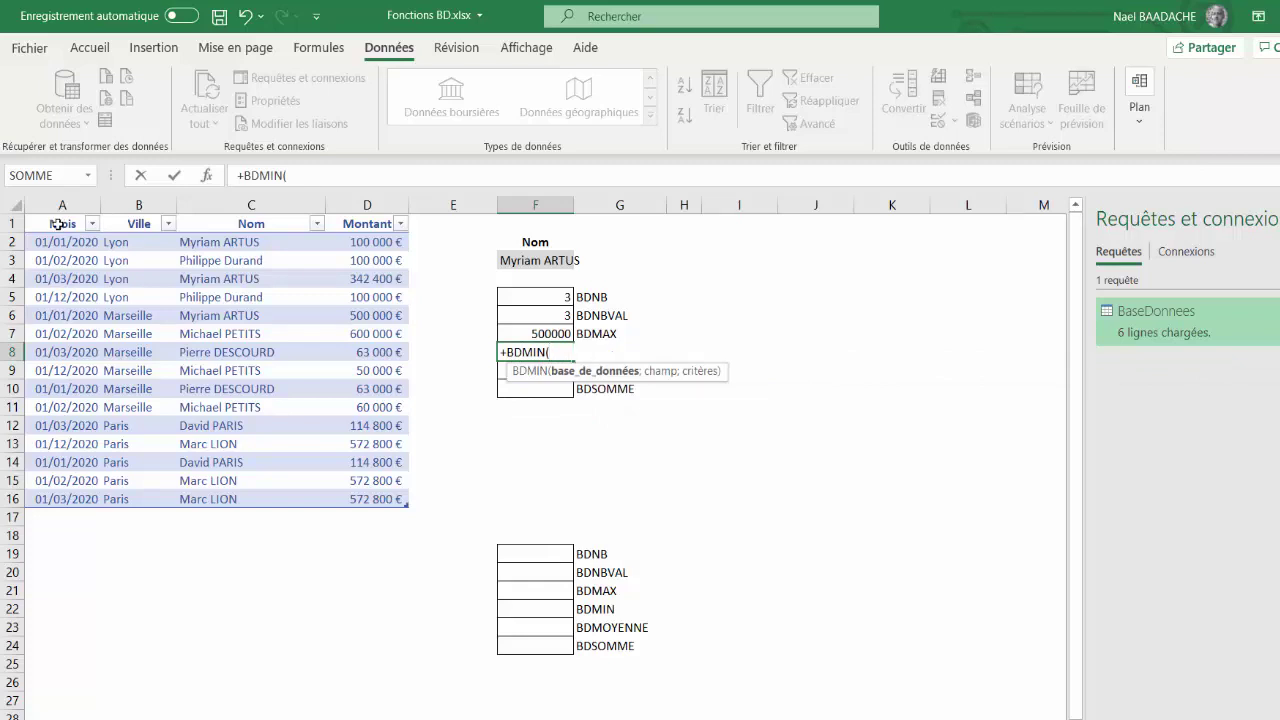
drag(59, 223, 384, 495)
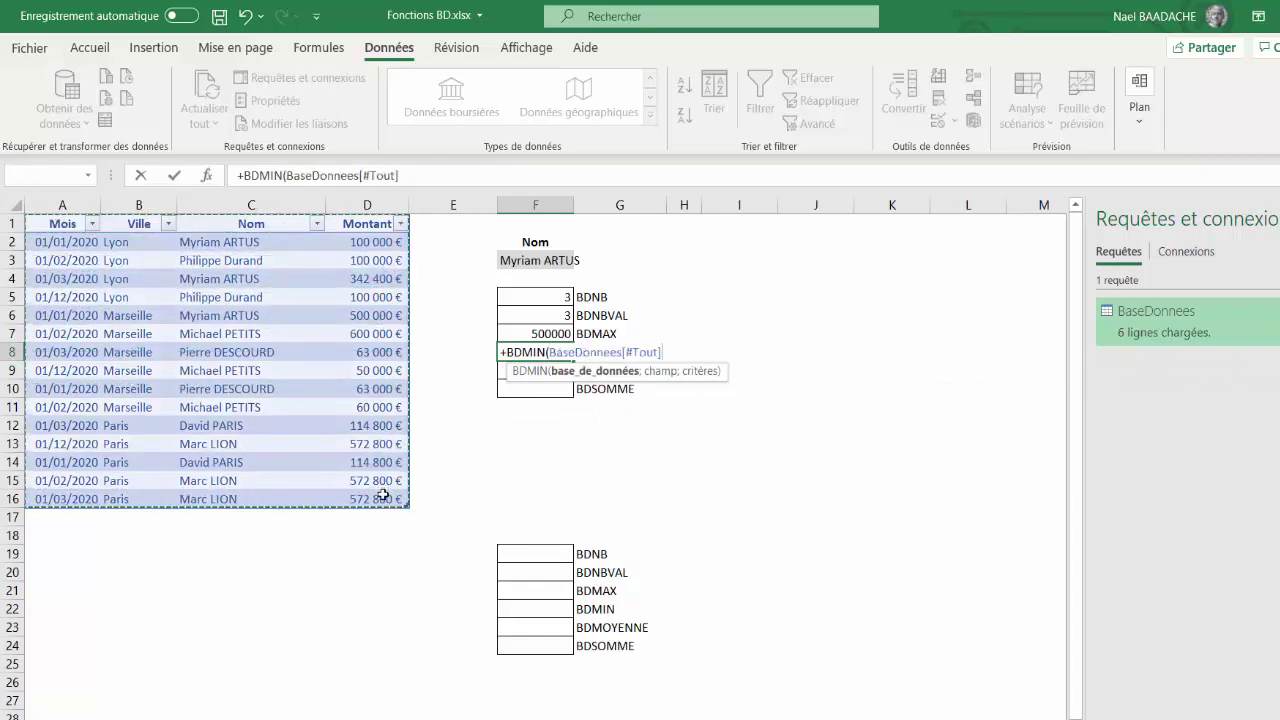
text(;)
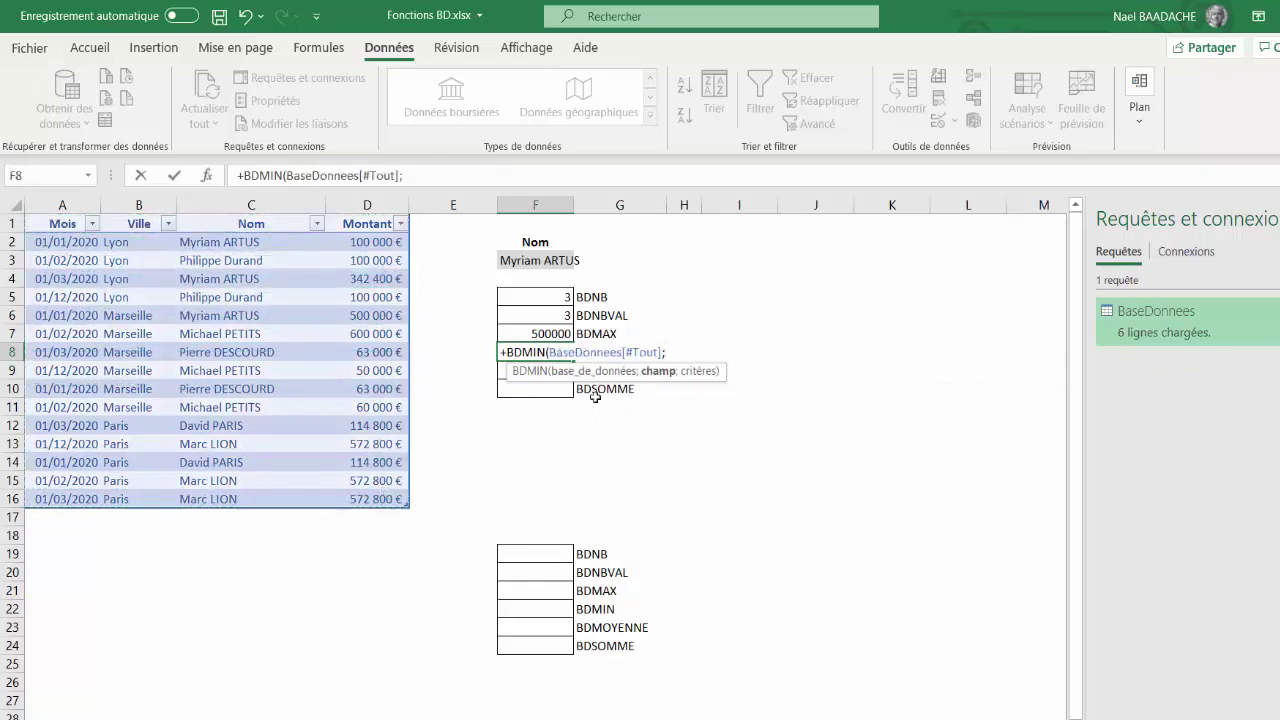
click(361, 222)
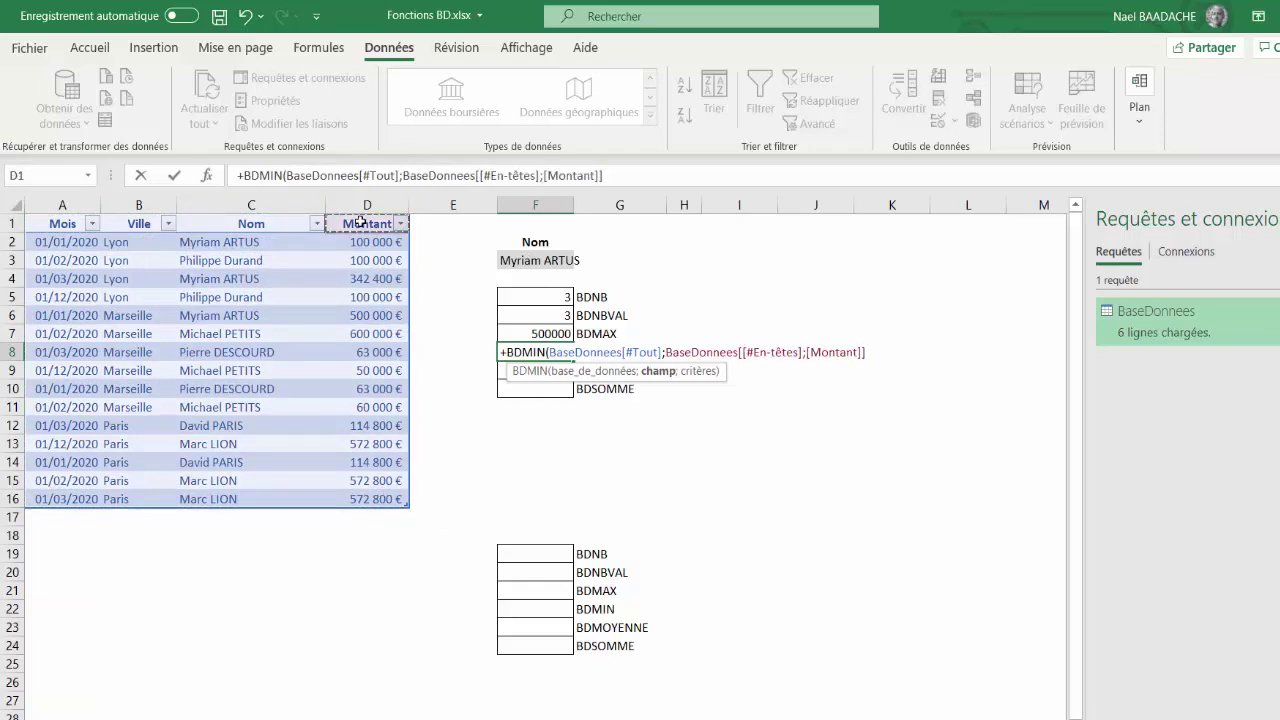
text(;)
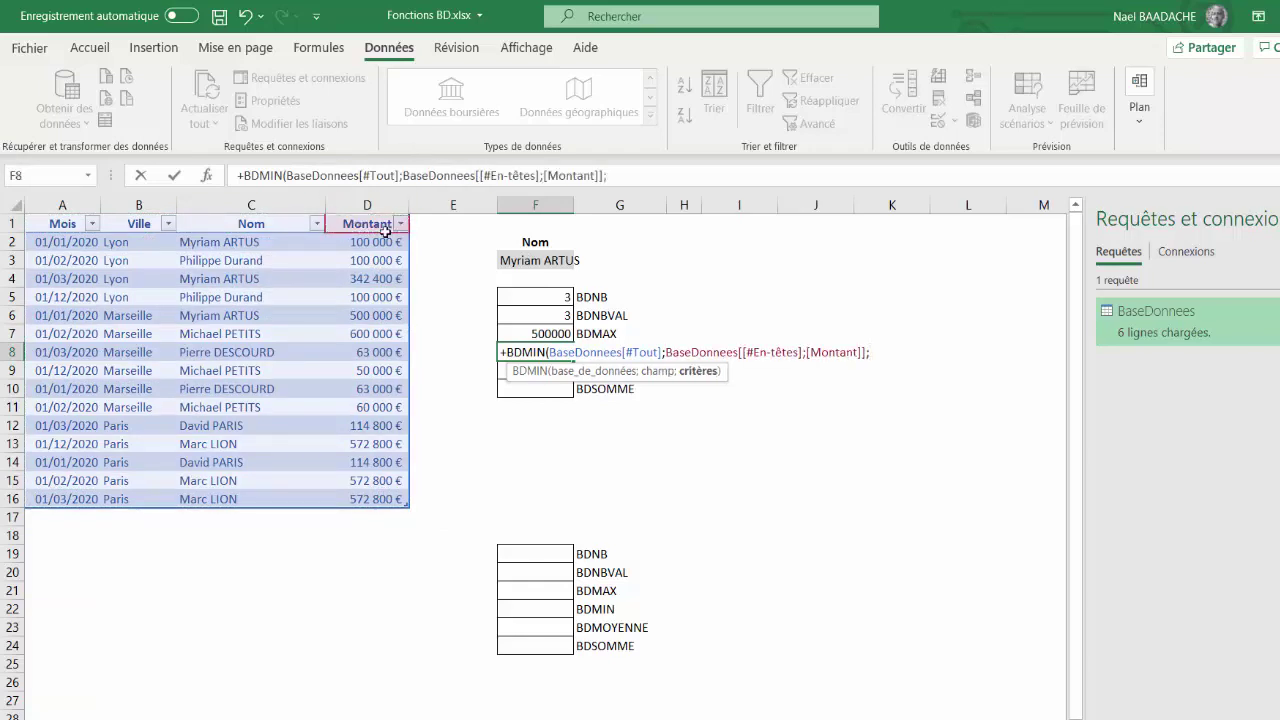
drag(534, 241, 531, 258)
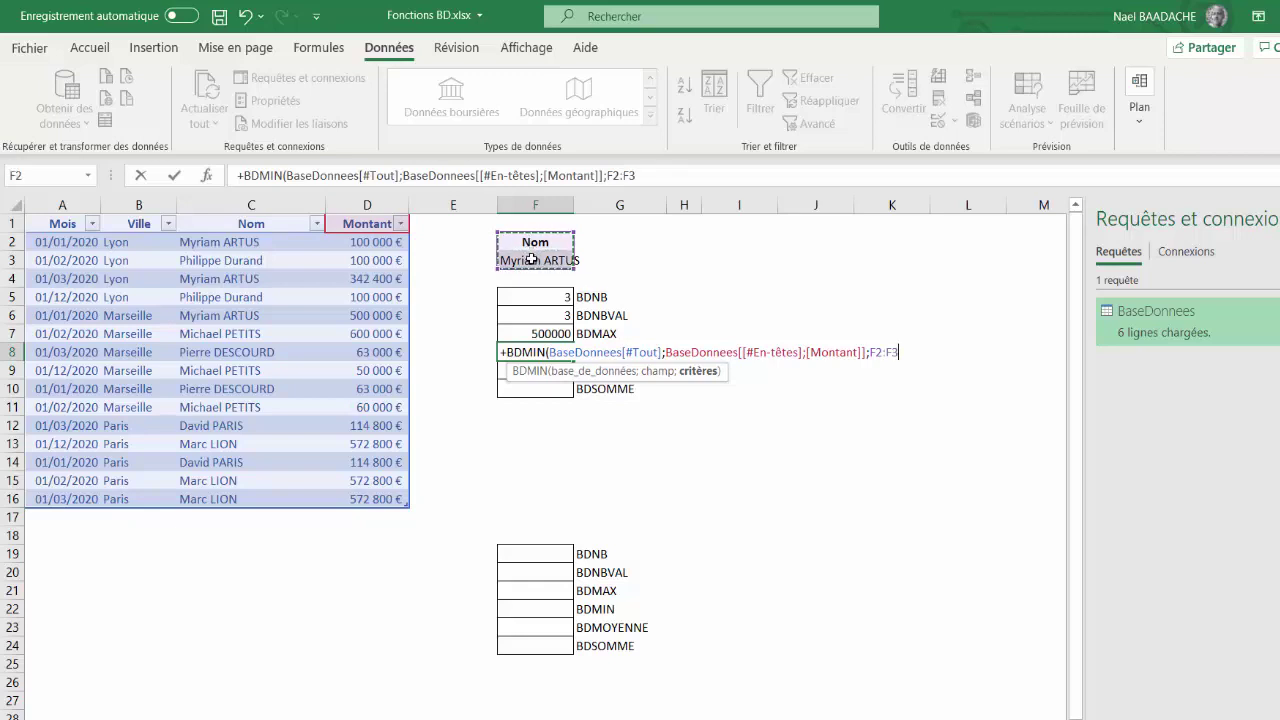
key(Return)
Verify the BDMIN result in F8 against the Montant values in D2:D8
key(Up)
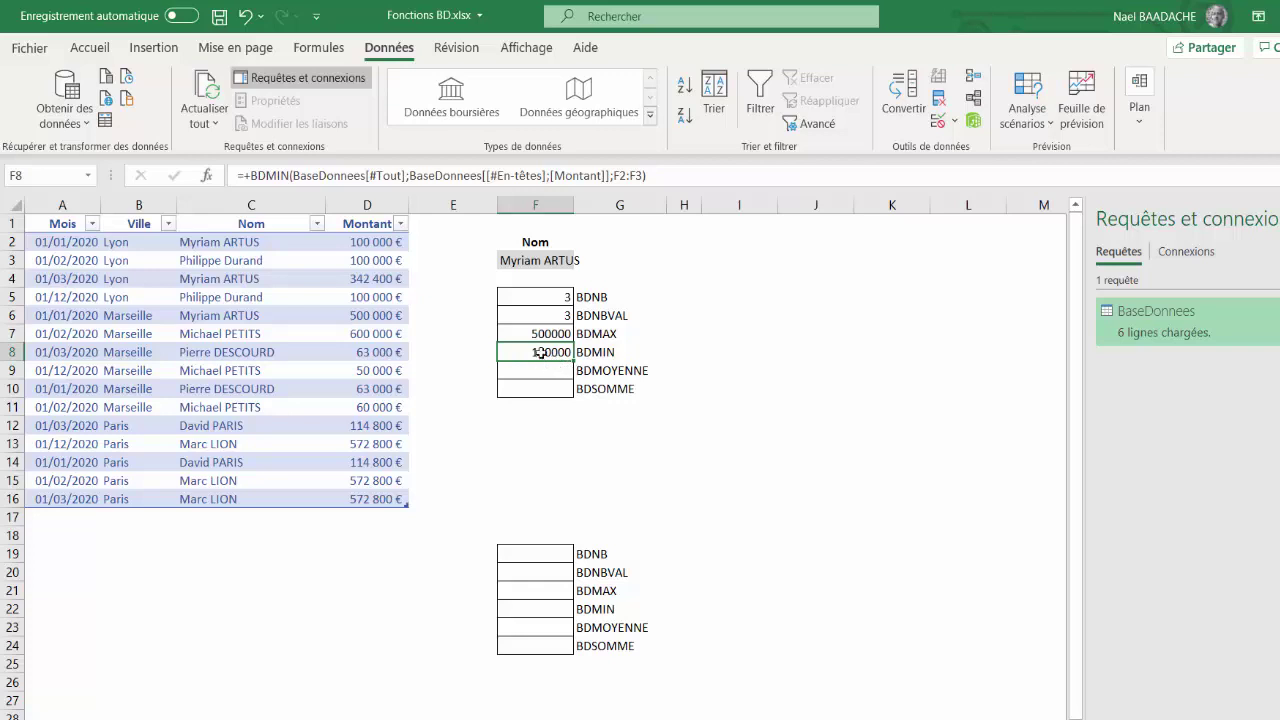
click(366, 243)
drag(370, 275, 370, 357)
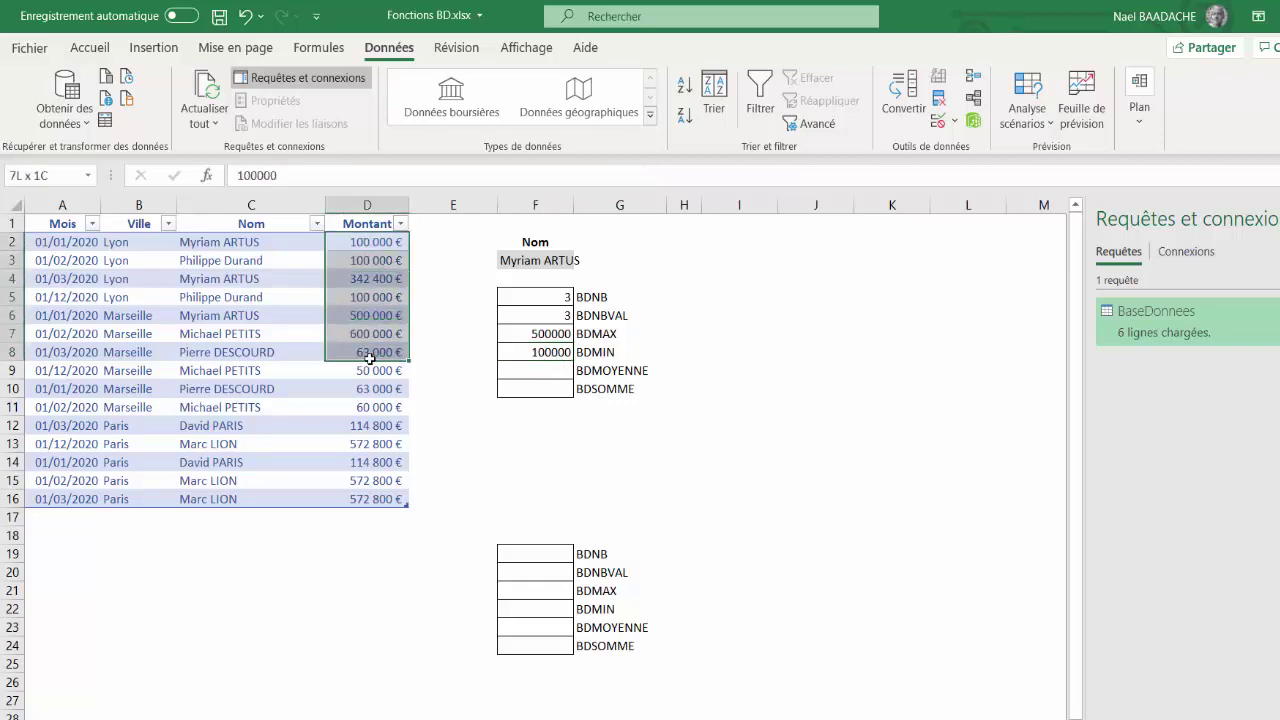
click(560, 352)
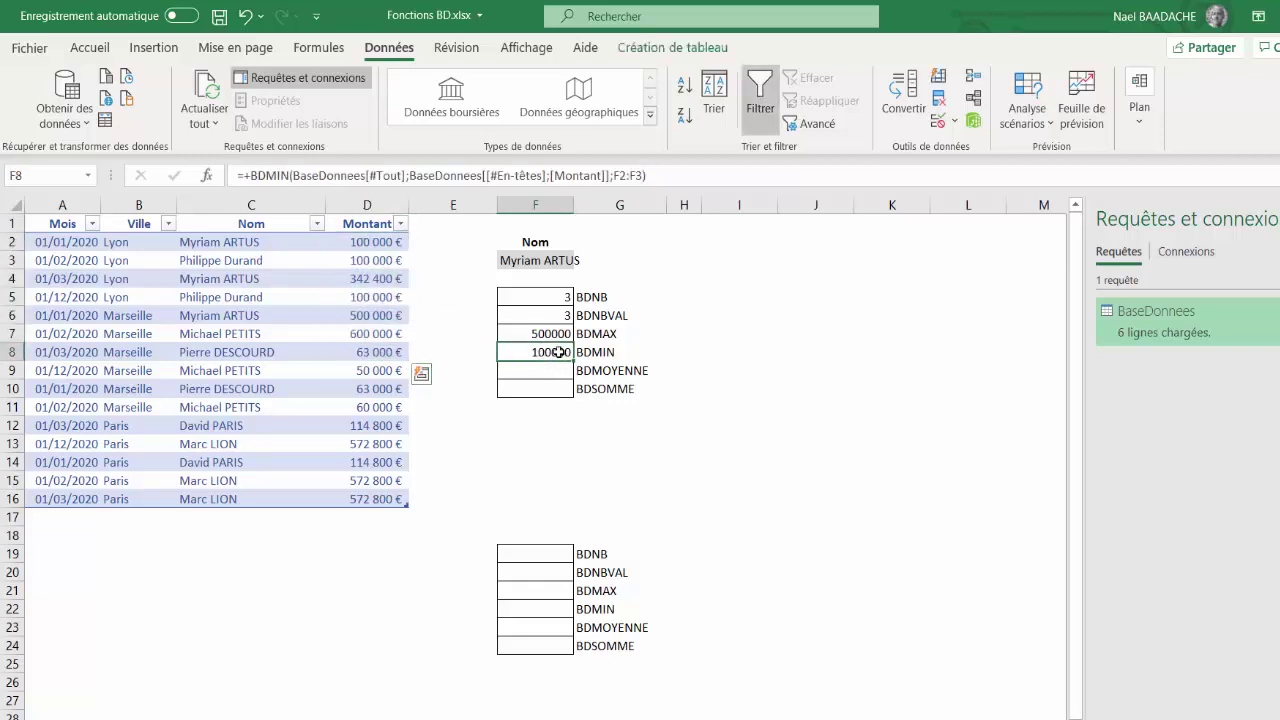
Filter Nom to the chosen person to check their Montant values, then undo the filter
click(508, 262)
click(316, 223)
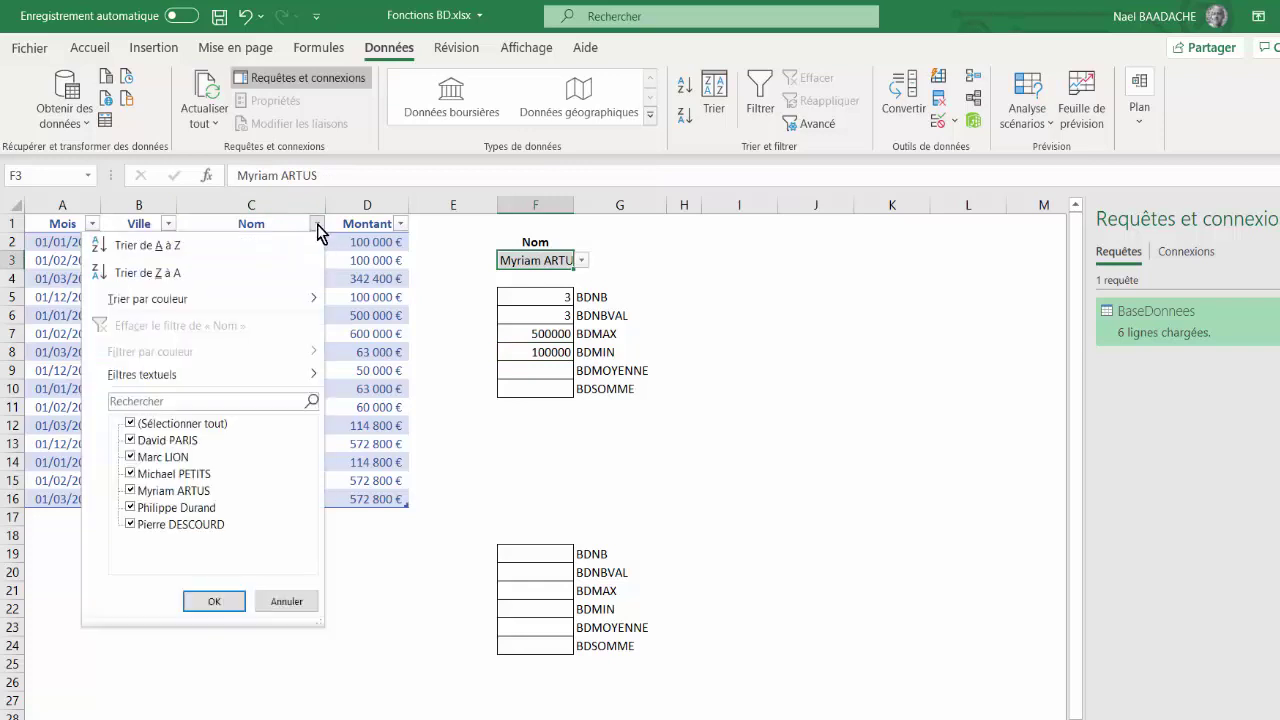
click(132, 424)
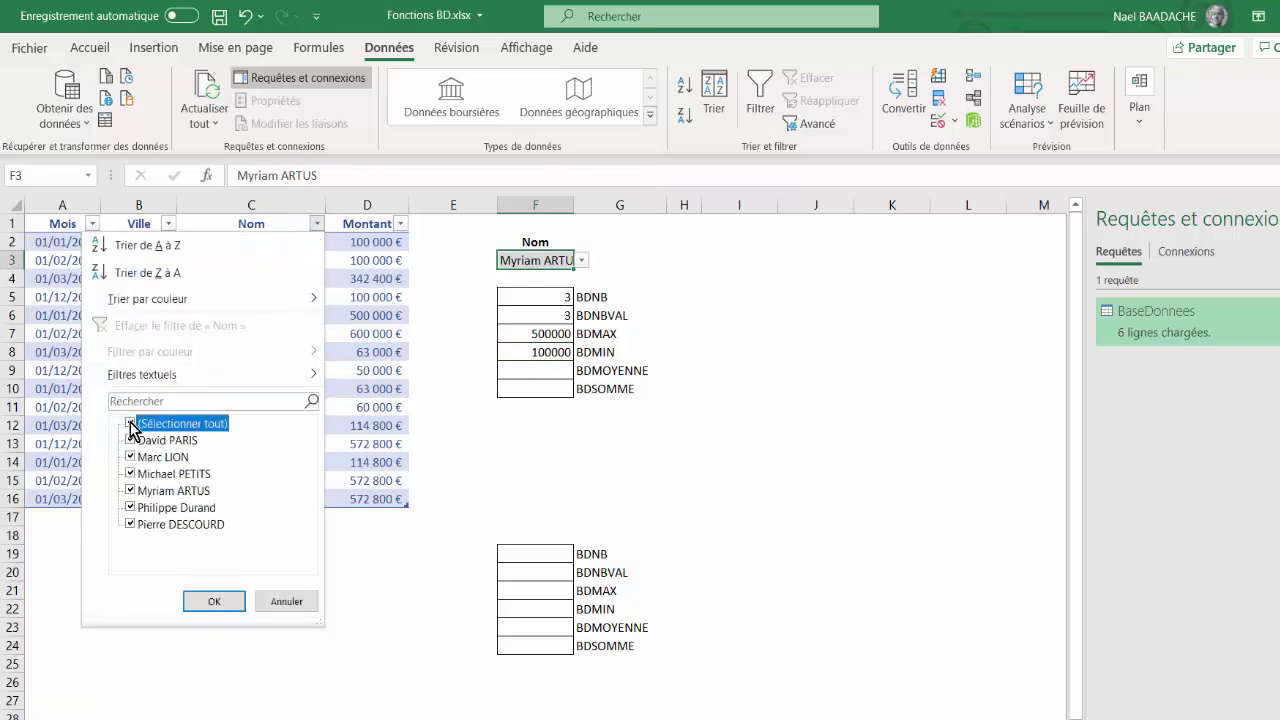
click(130, 490)
click(214, 601)
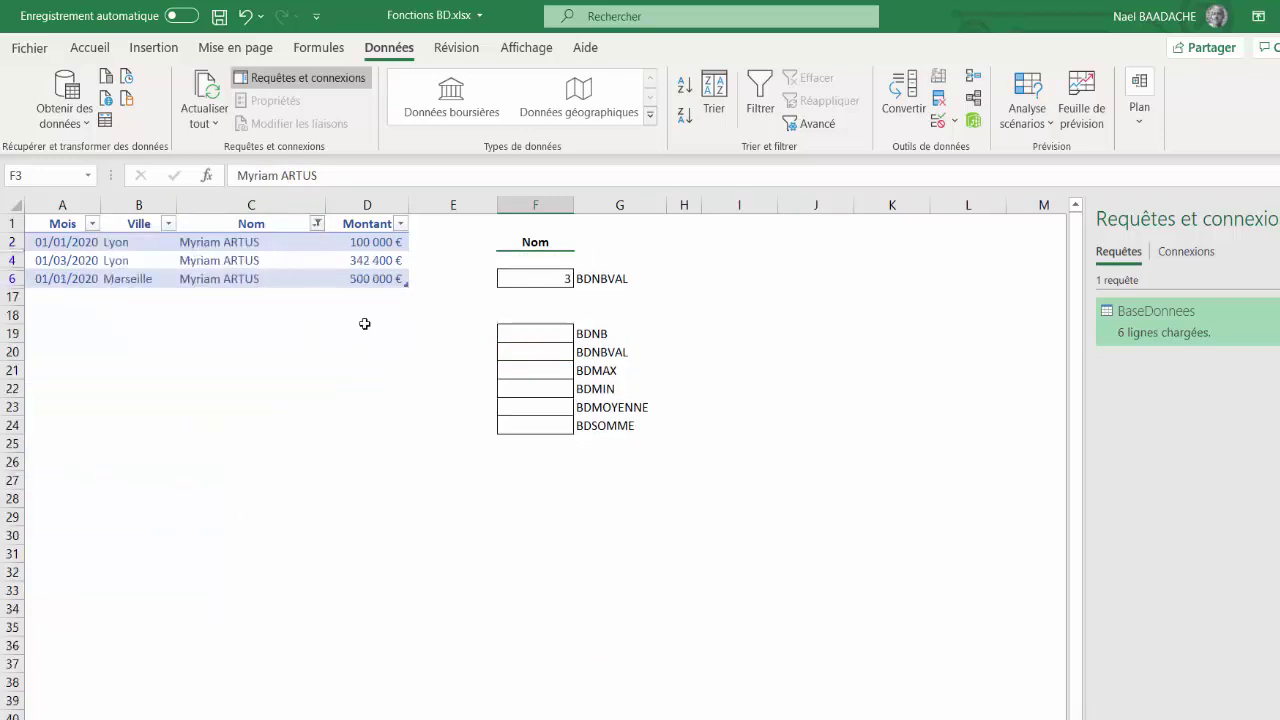
click(366, 242)
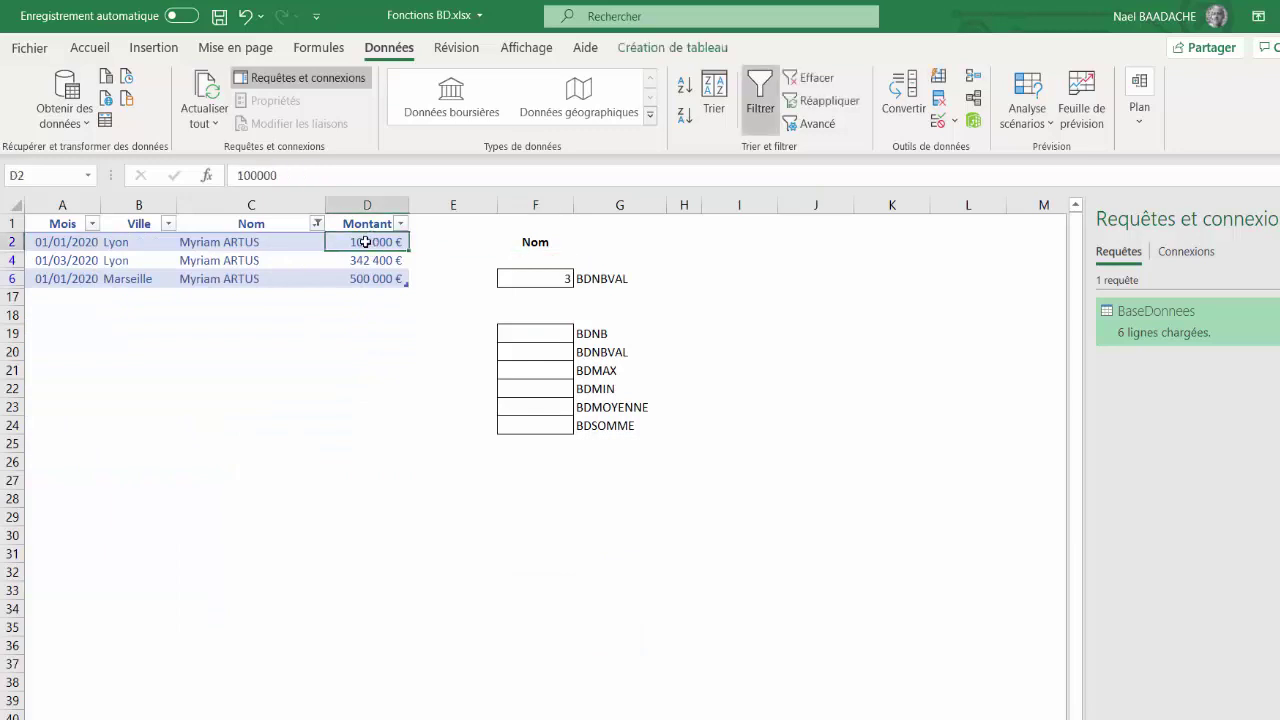
click(245, 16)
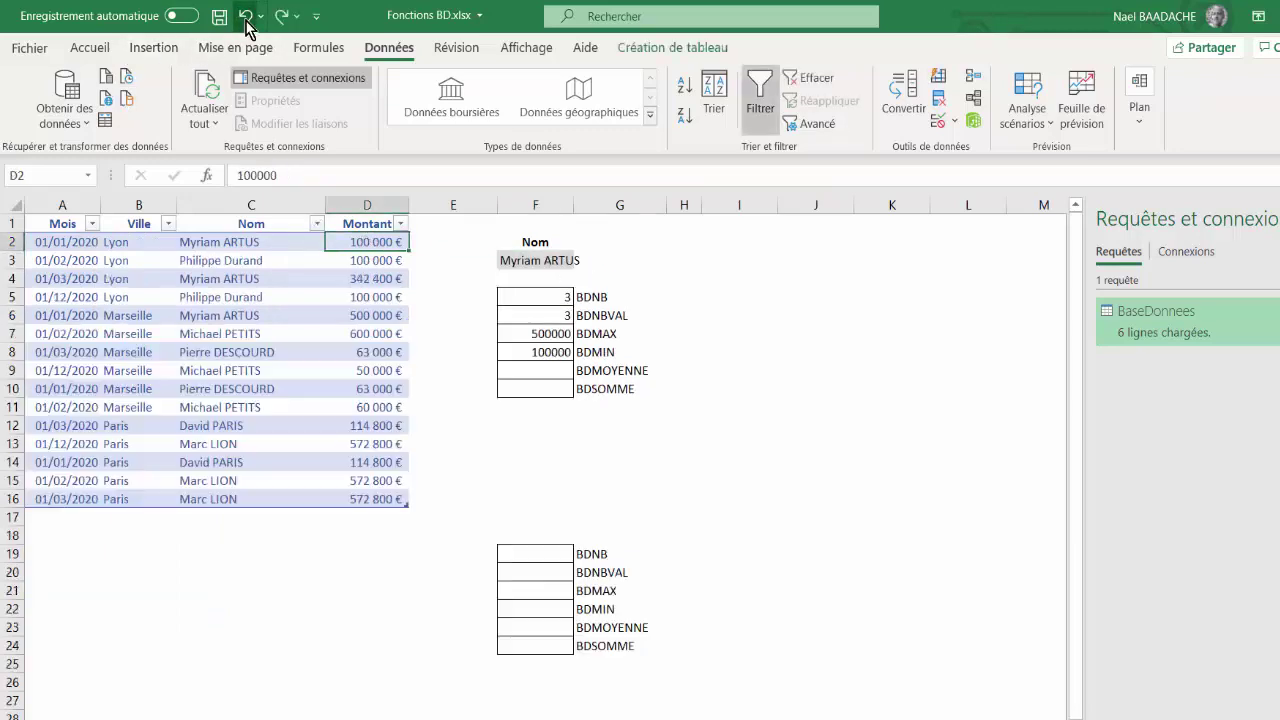
click(549, 371)
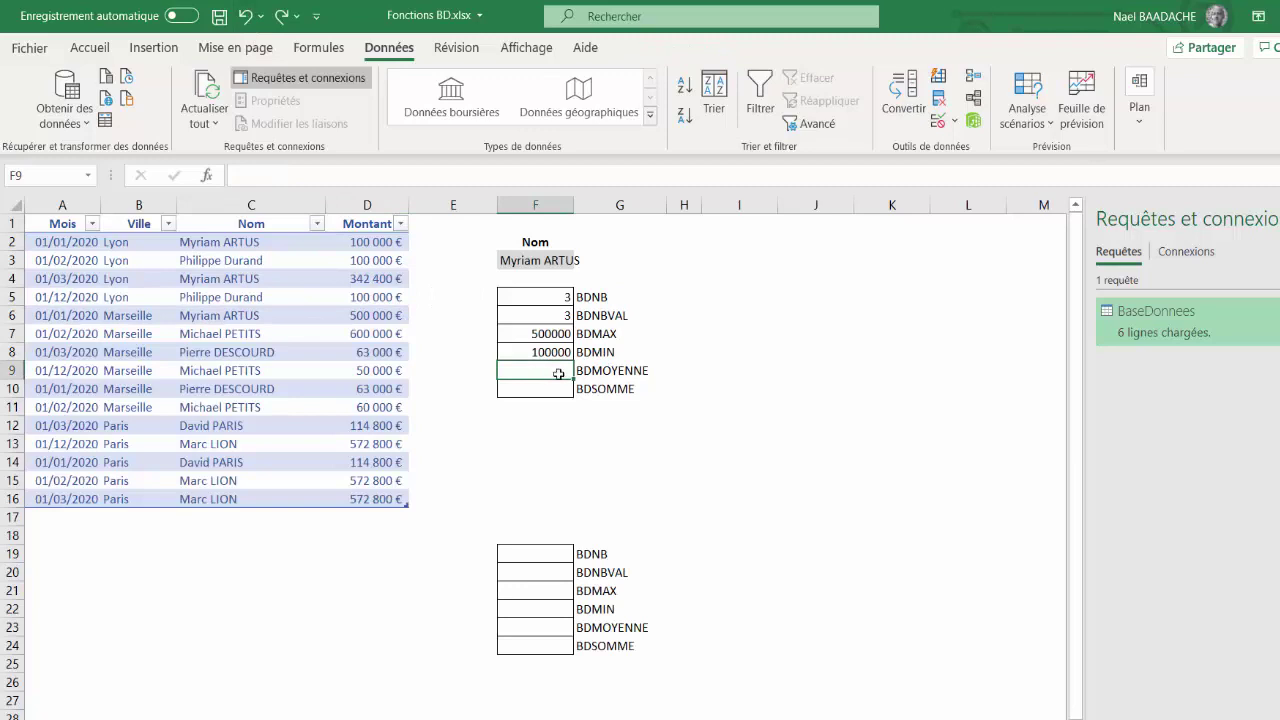
Empty the F3 criterion so BDMIN returns 50000, and compare with D2:D16
click(537, 262)
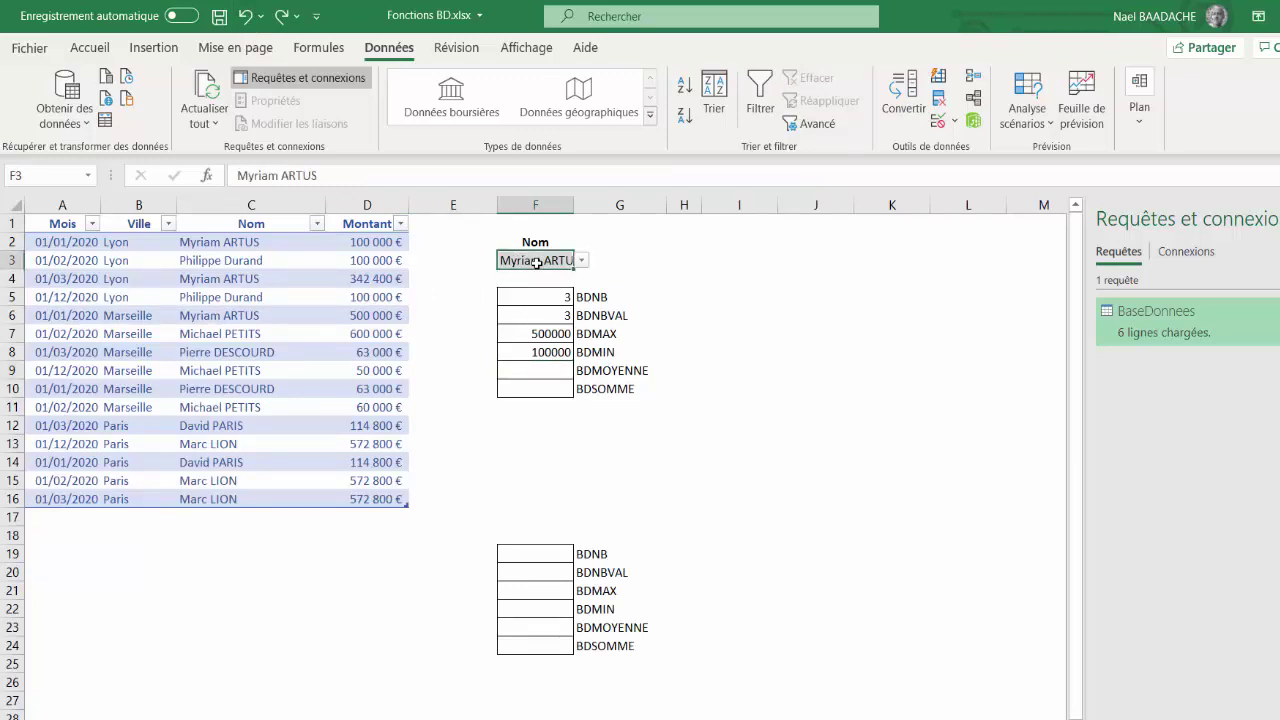
key(Delete)
click(361, 243)
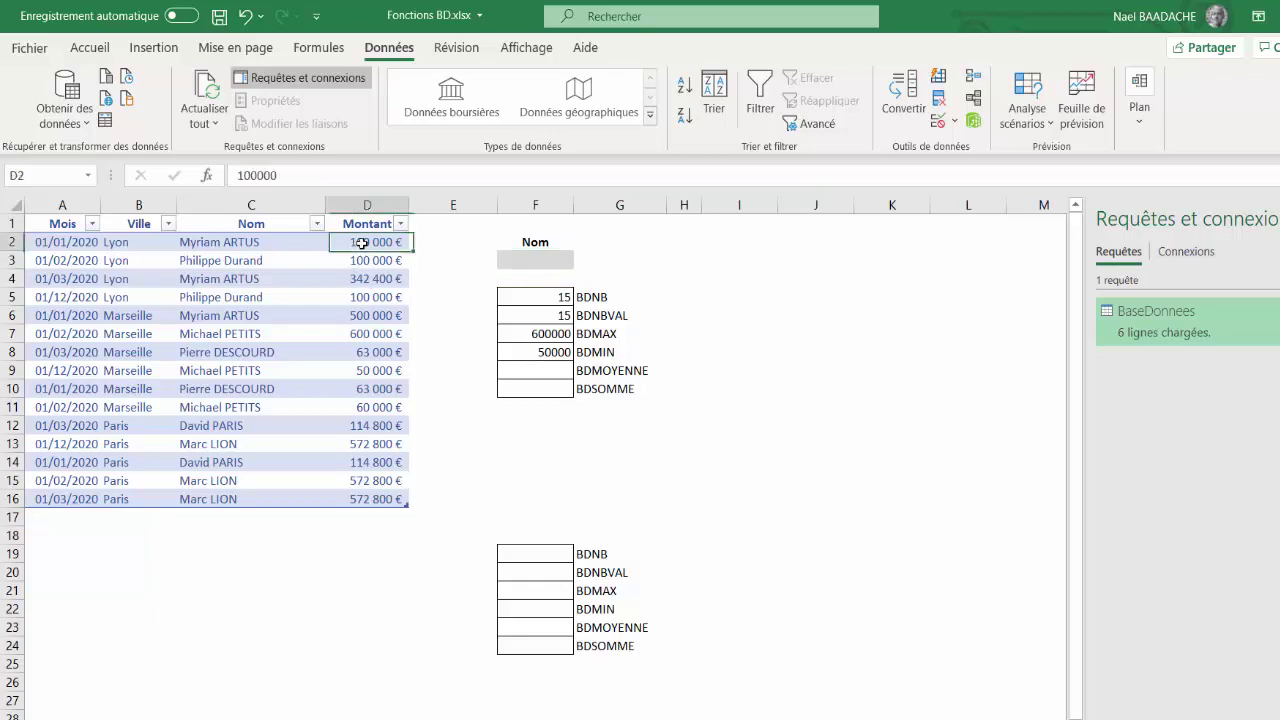
drag(361, 243, 341, 498)
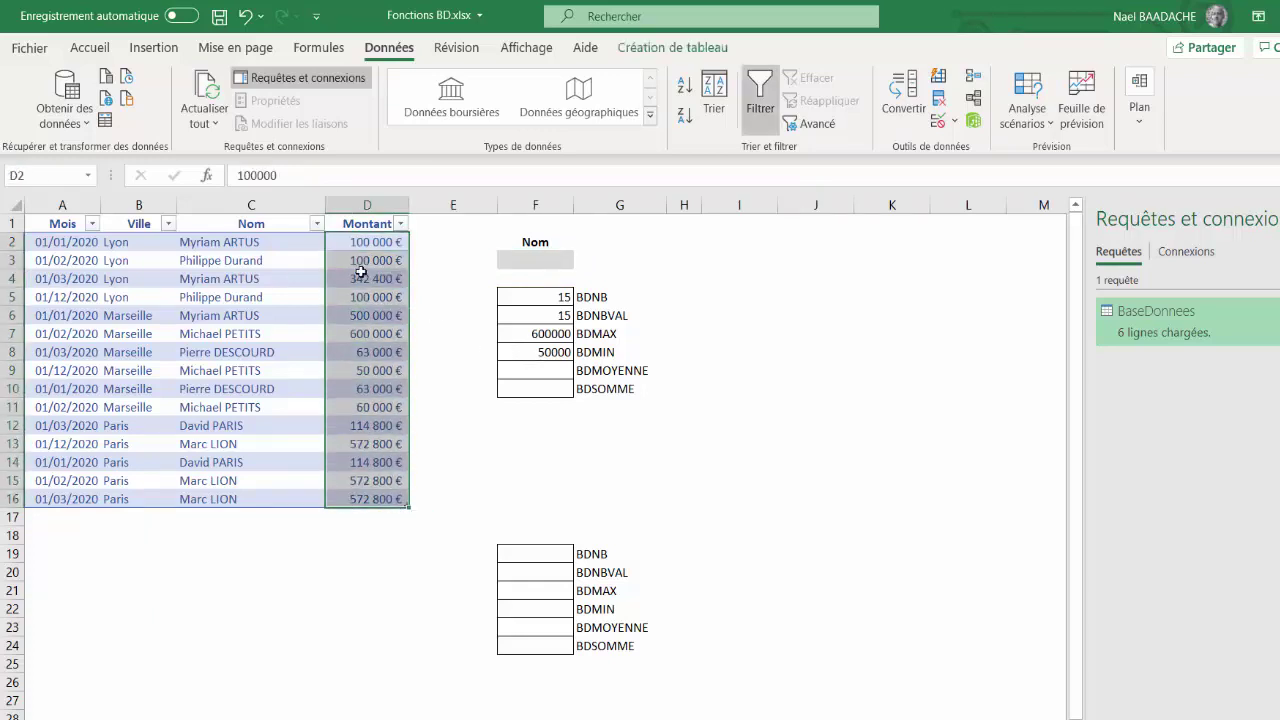
click(568, 371)
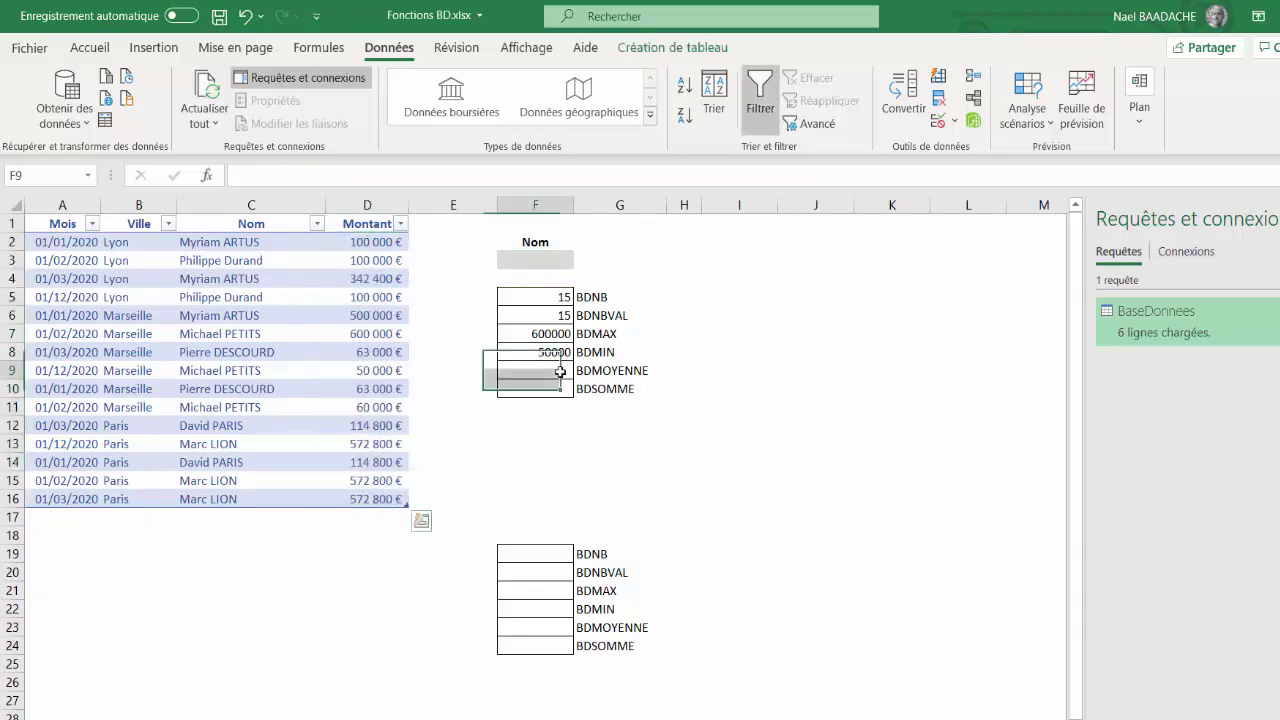
Enter =BDMOYENNE(BaseDonnees[#Tout];Montant header;F2:F3) in F9, which averages to 261760
text(=bdmo)
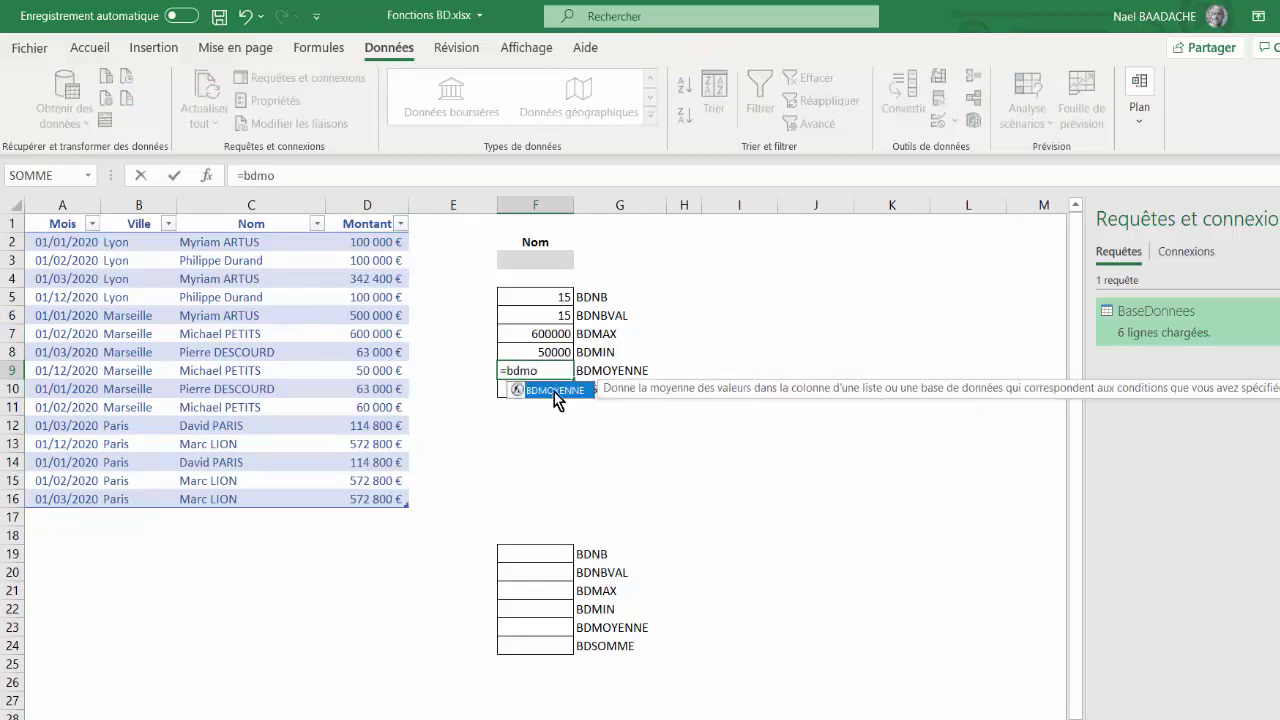
double_click(554, 391)
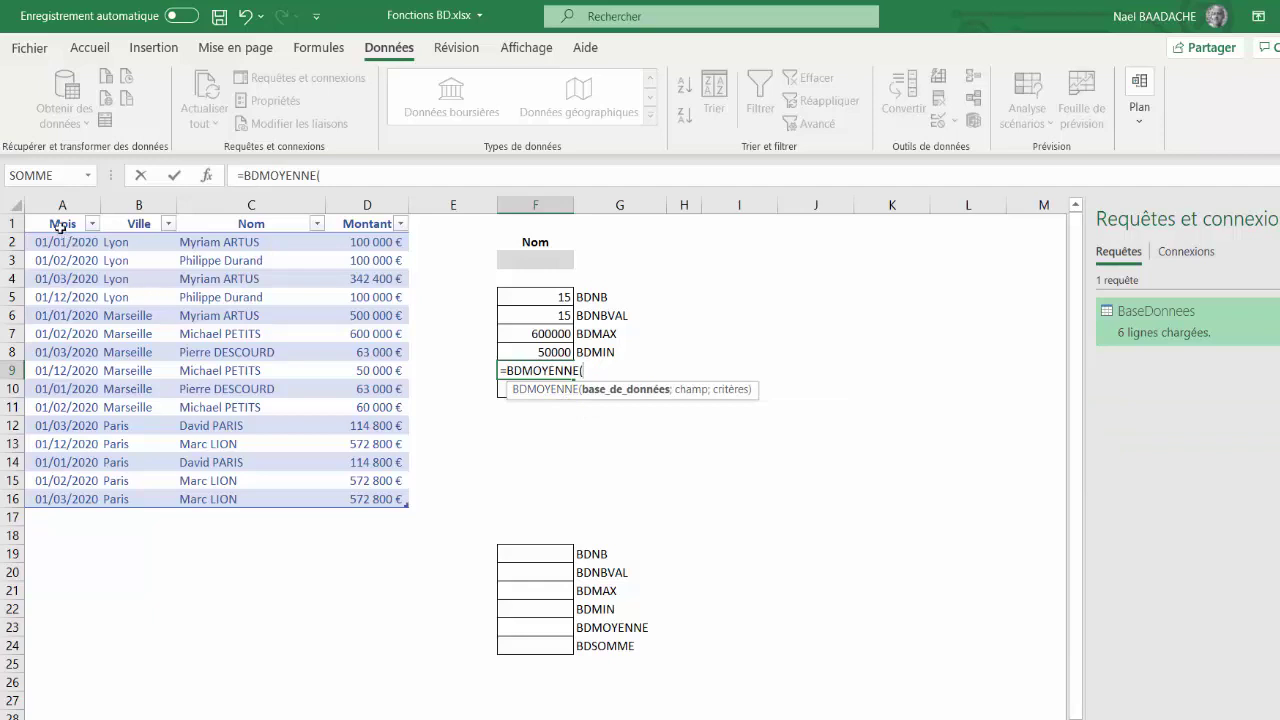
drag(57, 222, 398, 501)
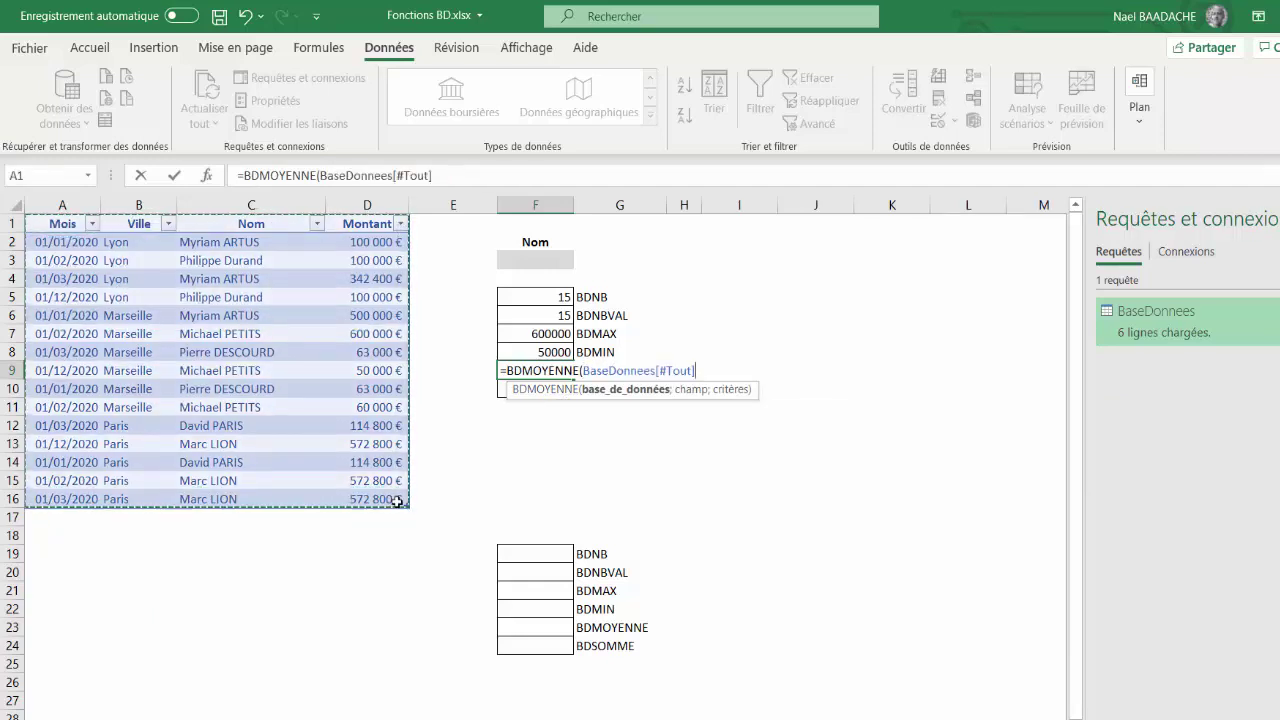
text(;)
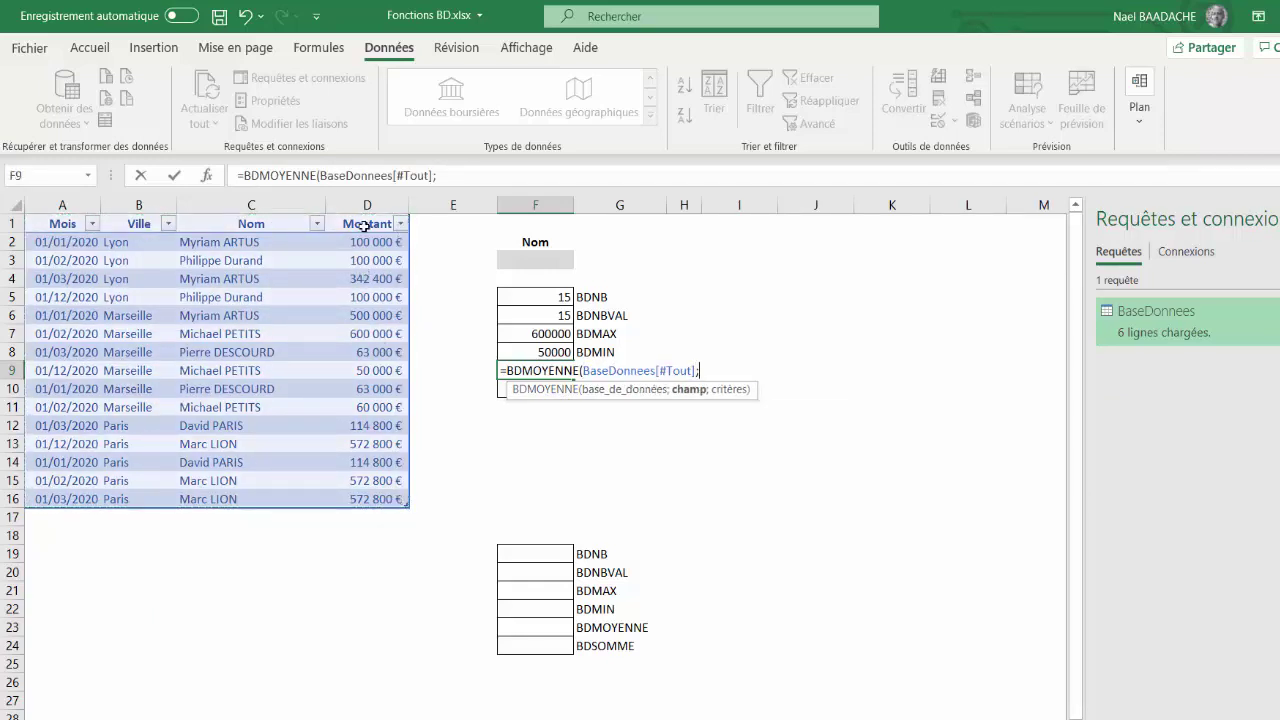
click(365, 228)
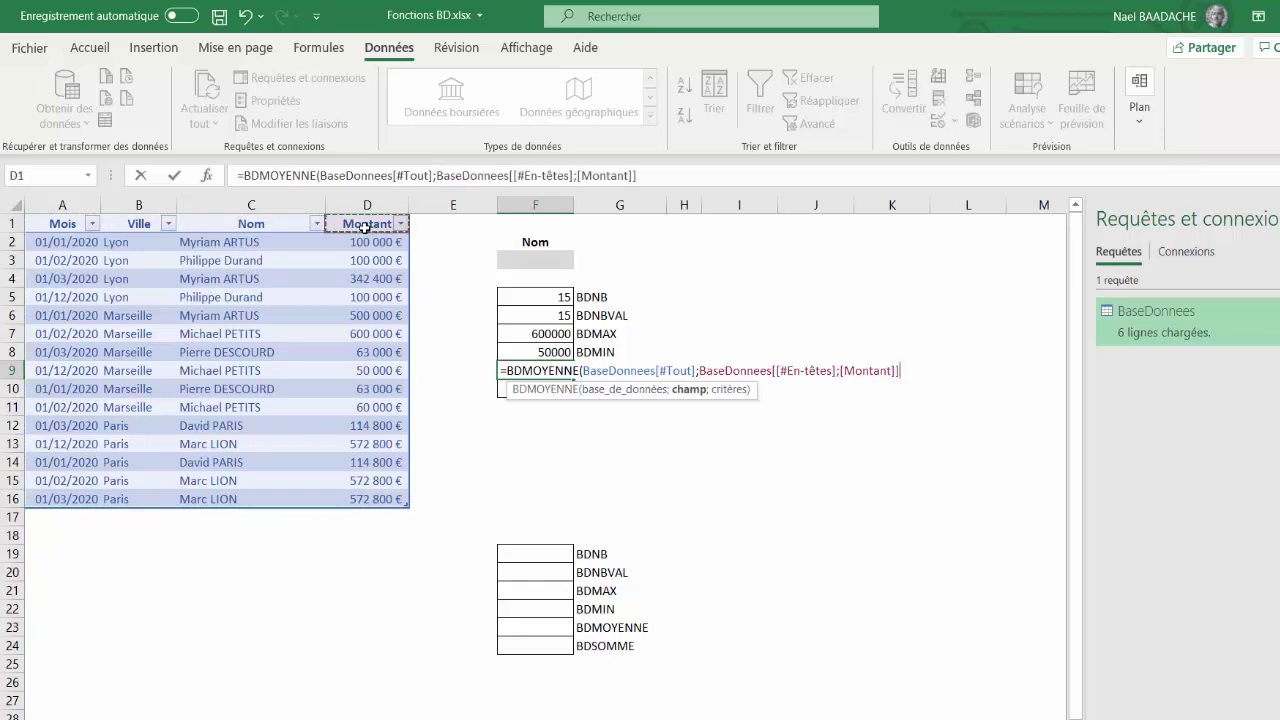
text(;)
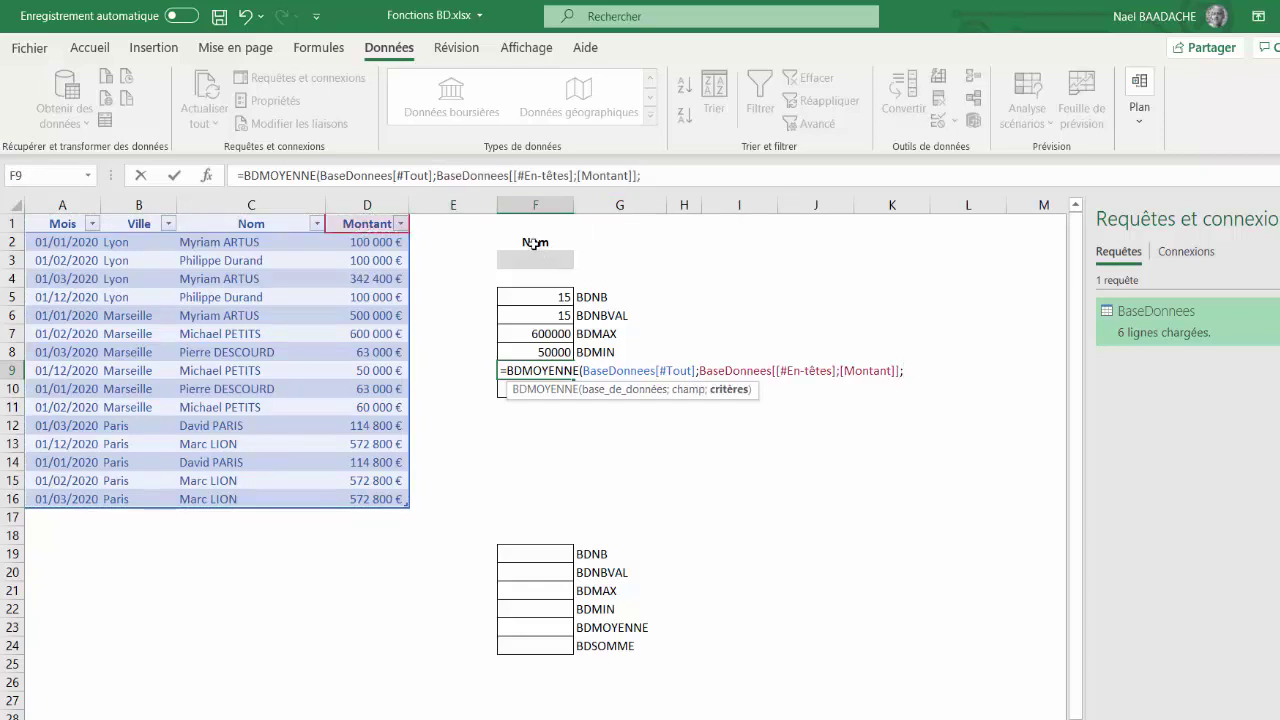
click(535, 242)
drag(535, 242, 537, 262)
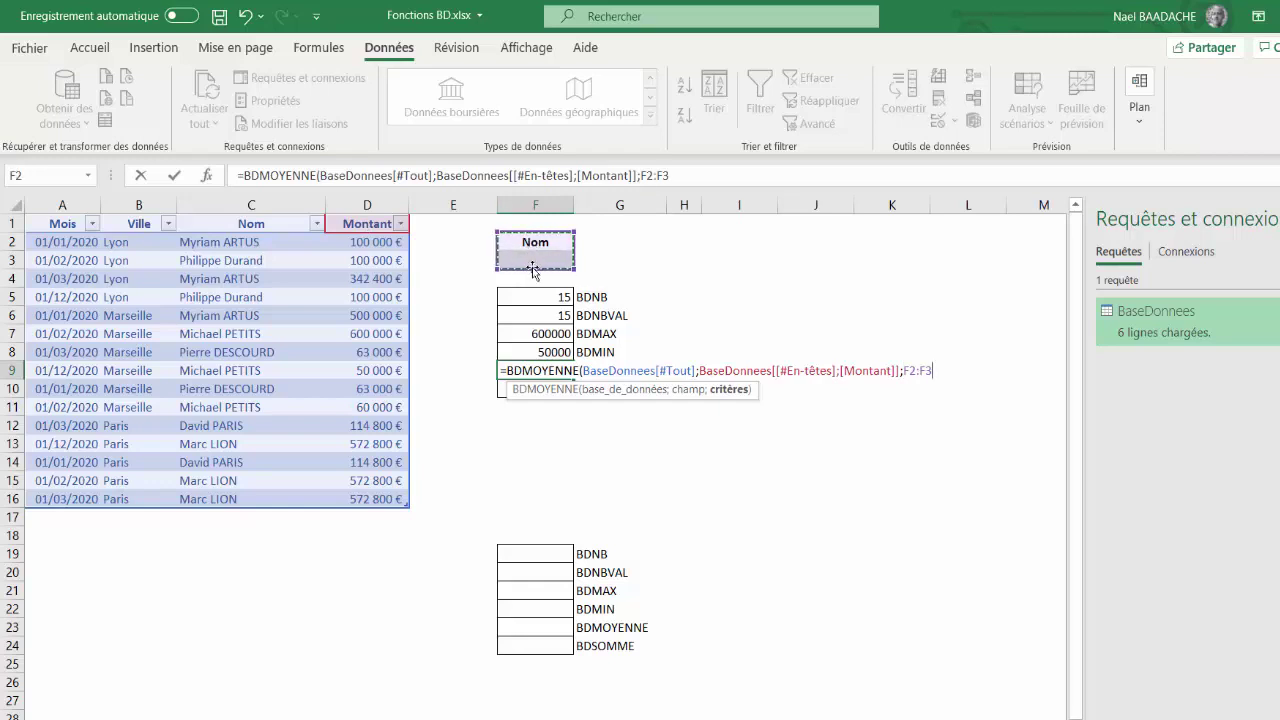
text())
key(Return)
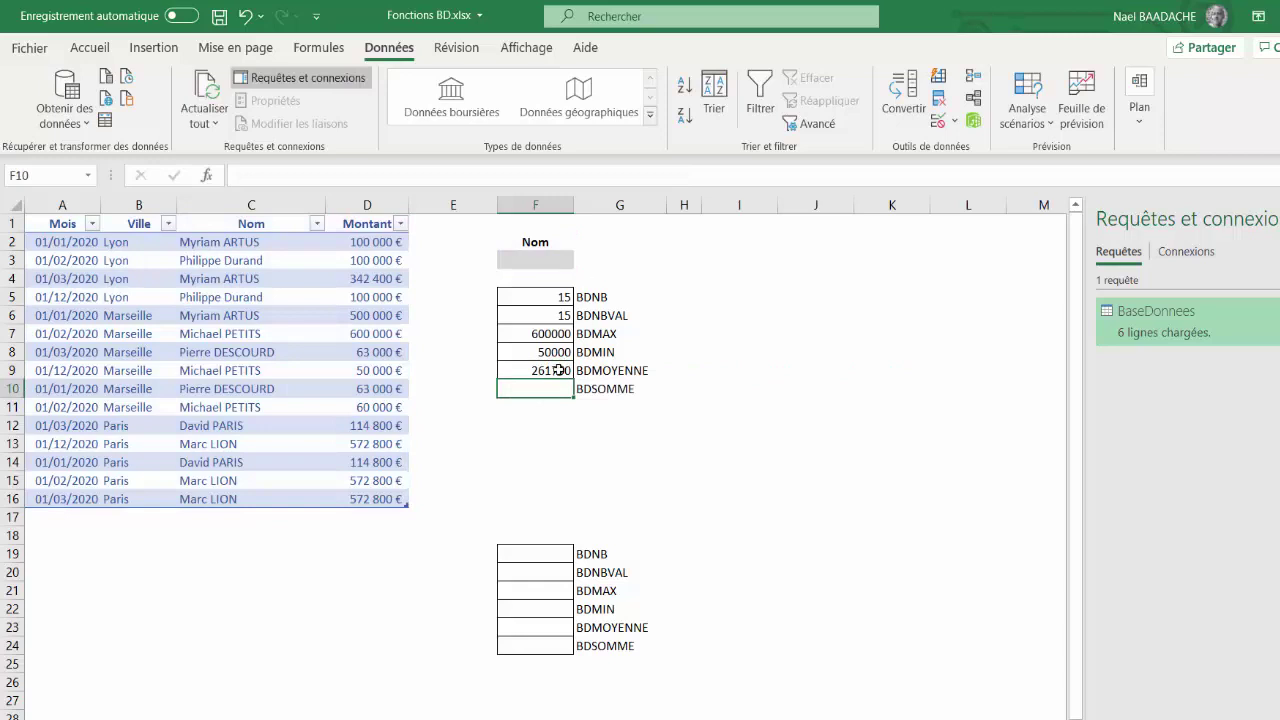
click(555, 372)
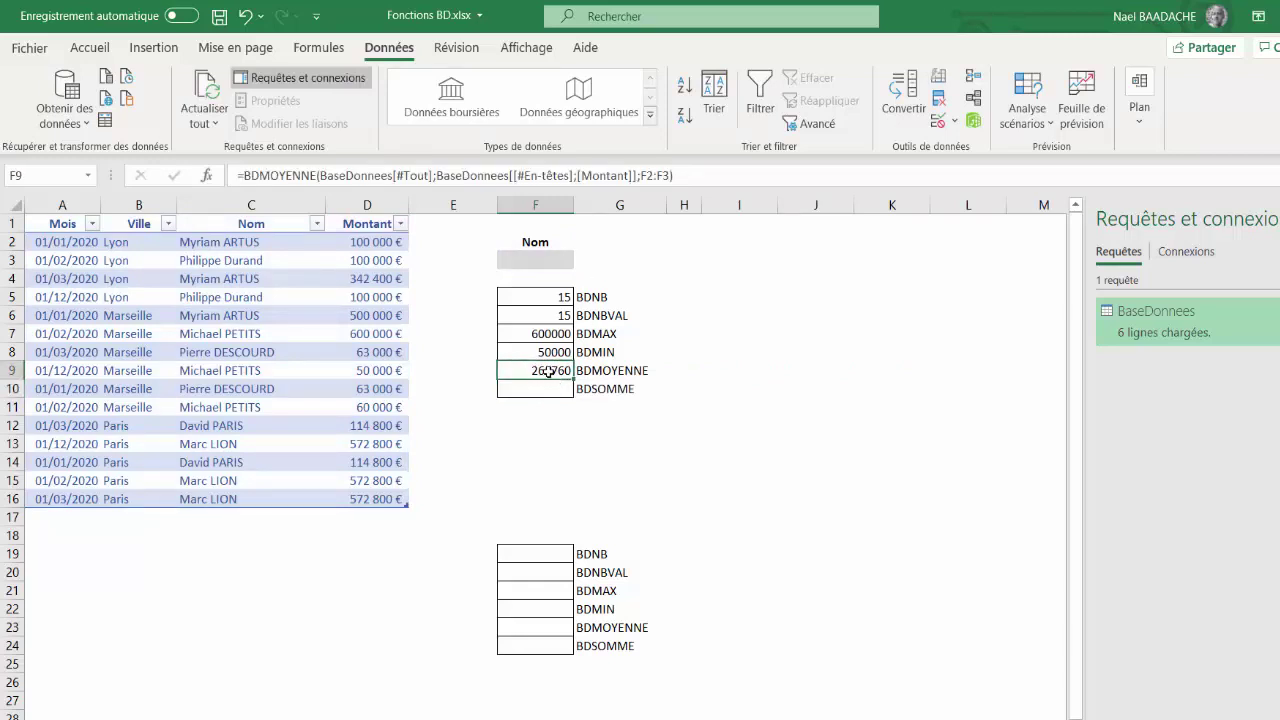
Enter =BDSOMME(BaseDonnees[#Tout];Montant header;F2:F3) in F10, which totals 3926400
click(553, 387)
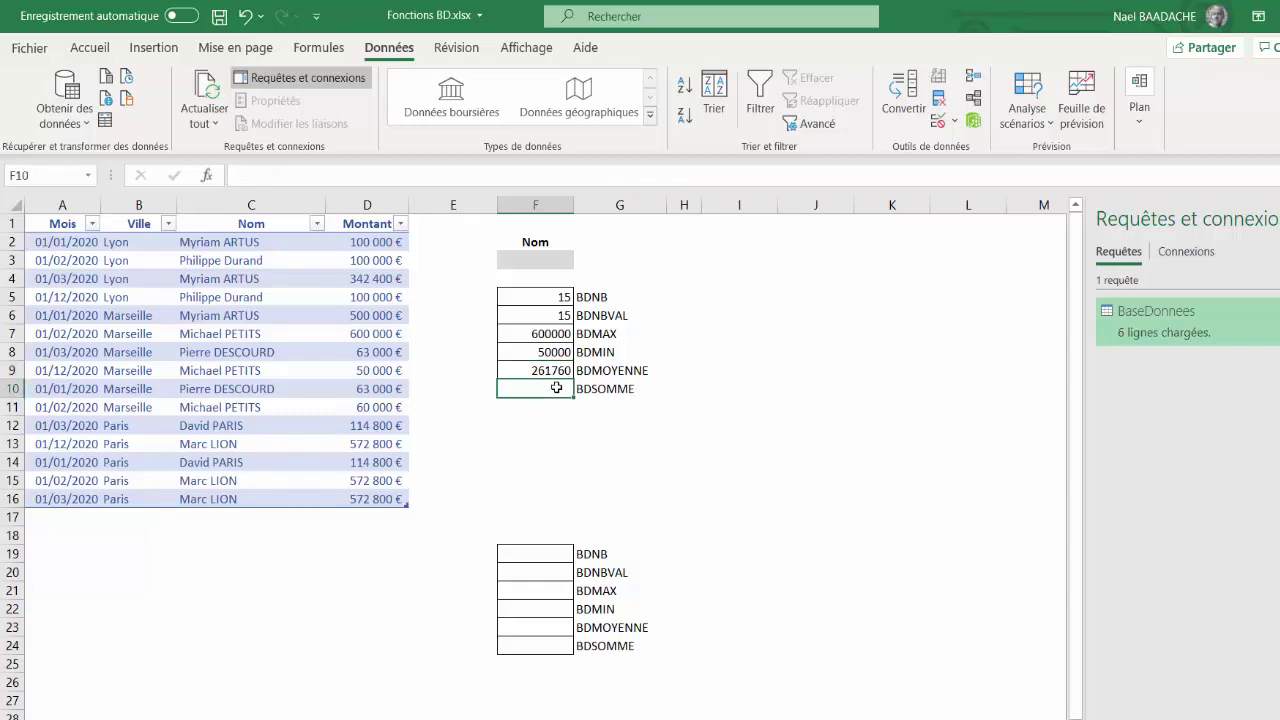
text(=bd)
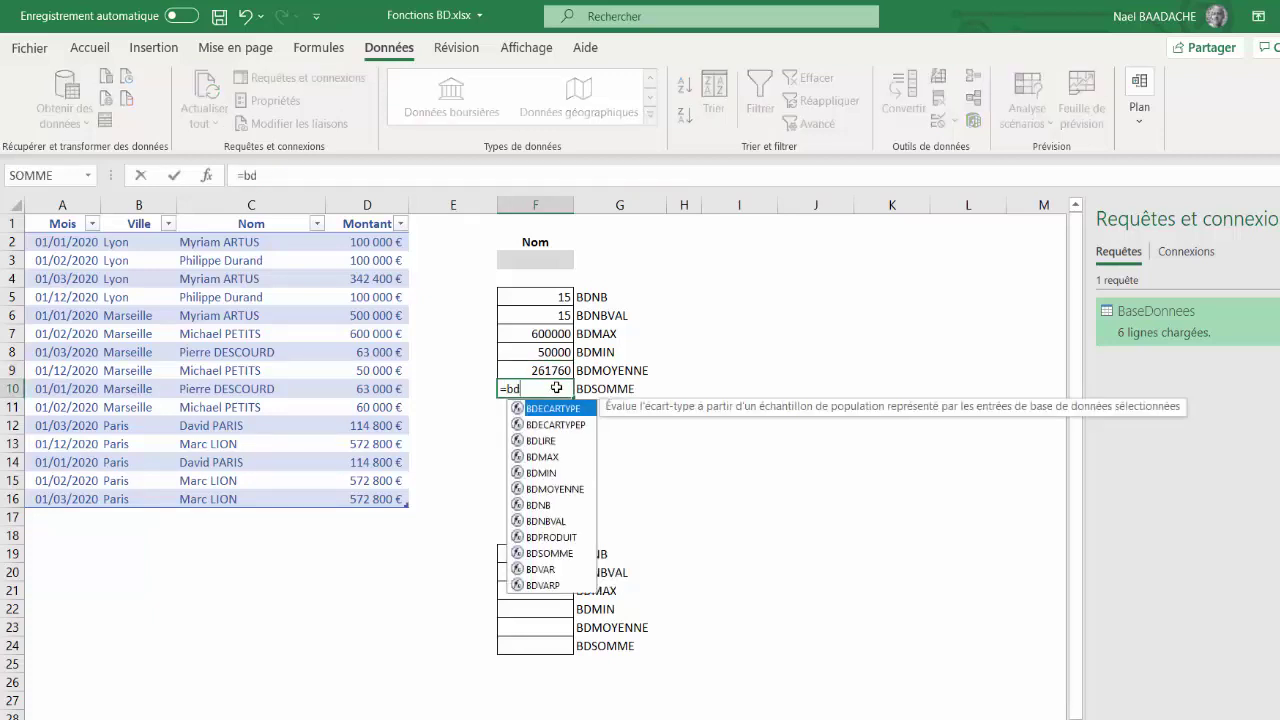
text(somme()
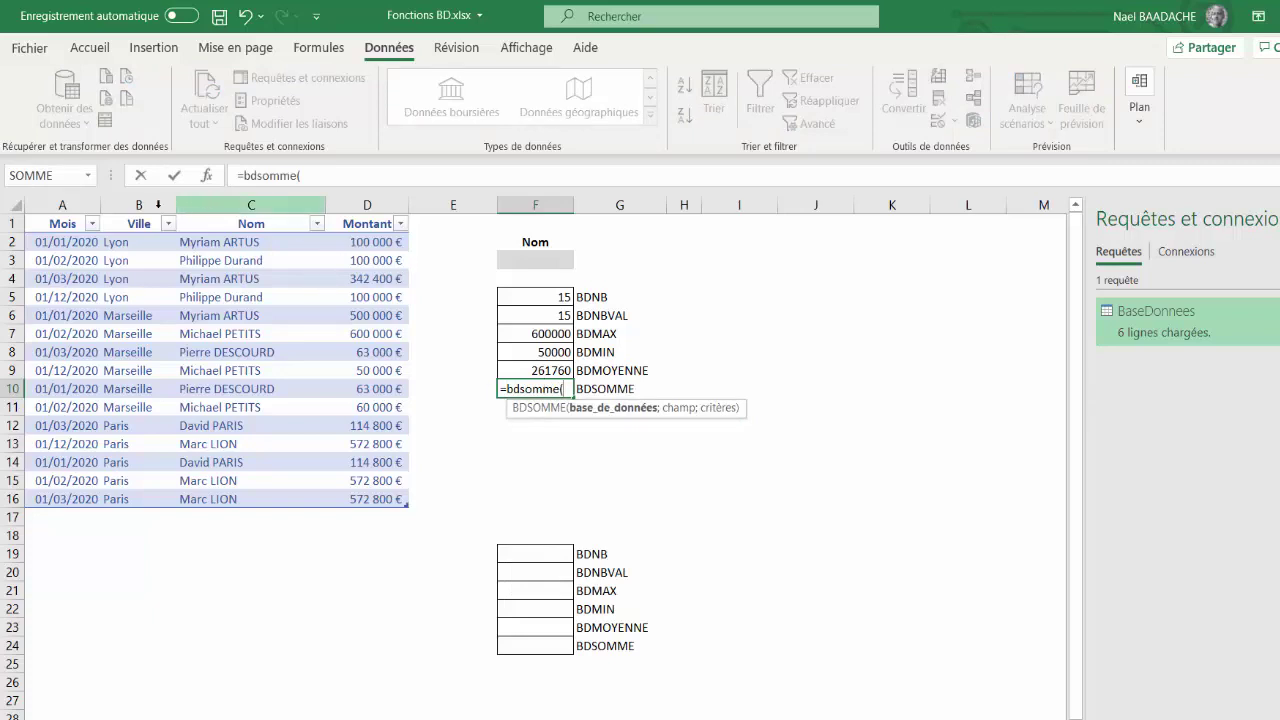
drag(62, 225, 363, 498)
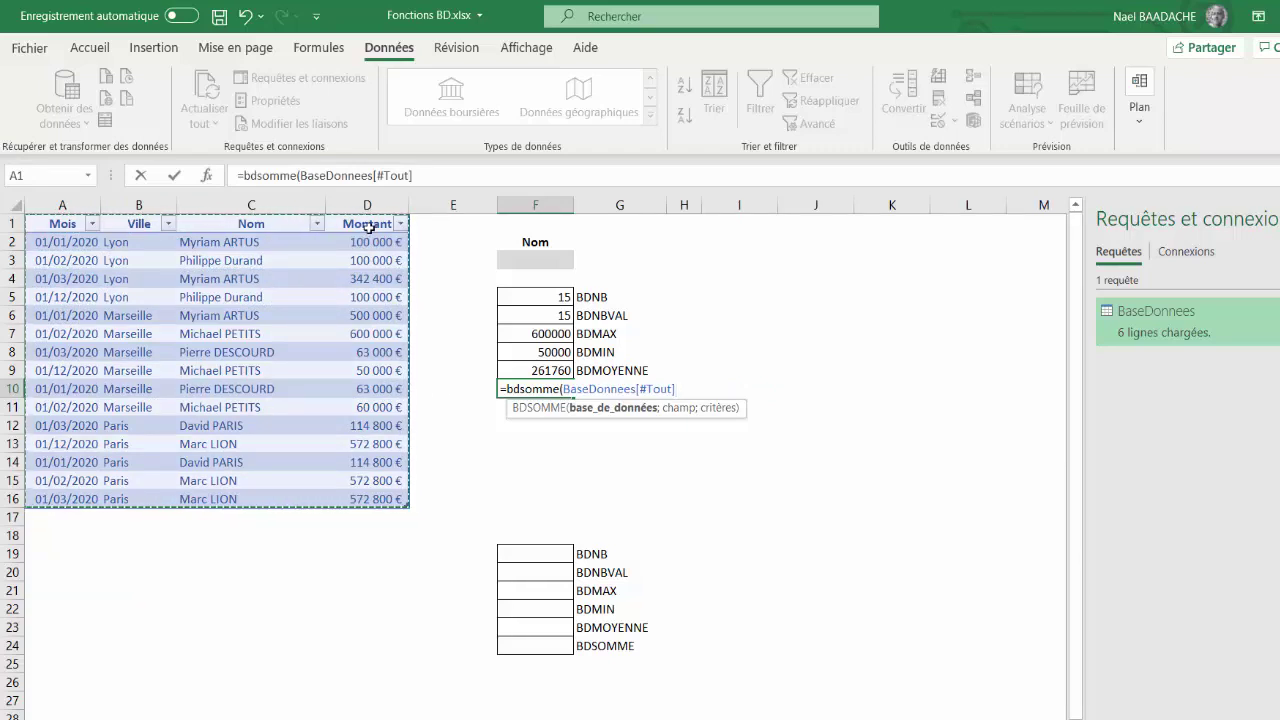
text(;)
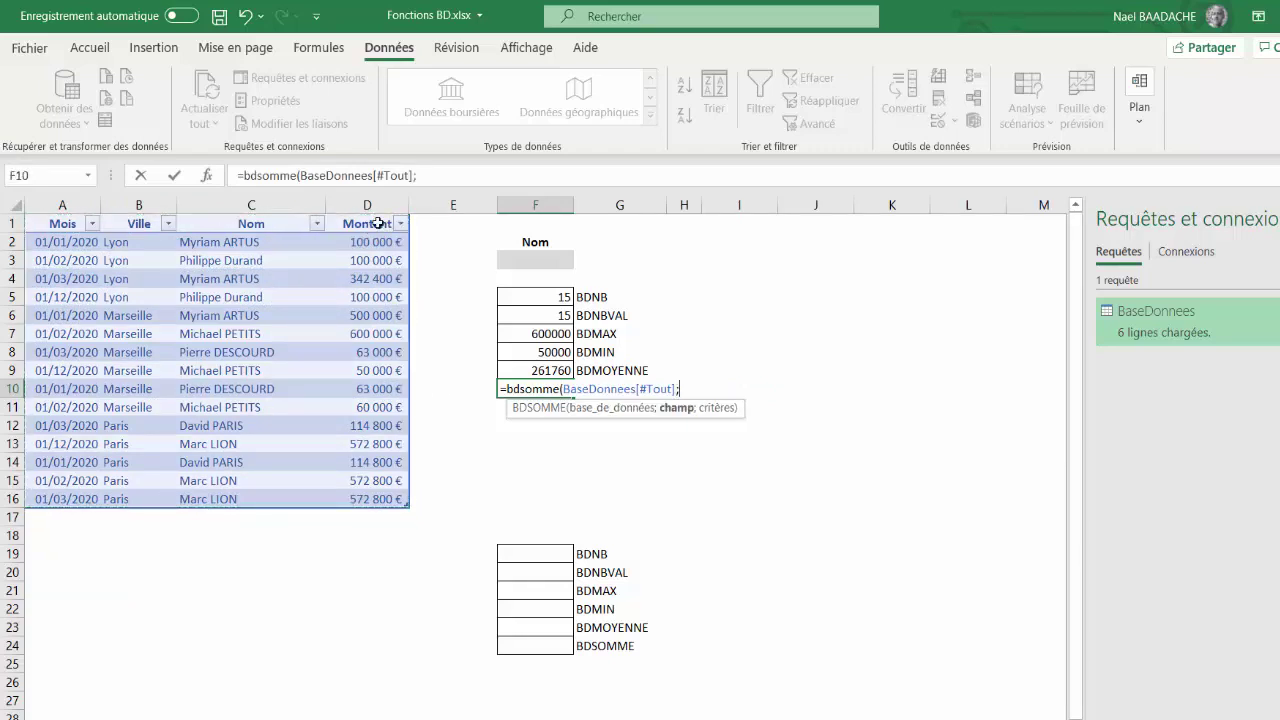
click(378, 223)
text(;)
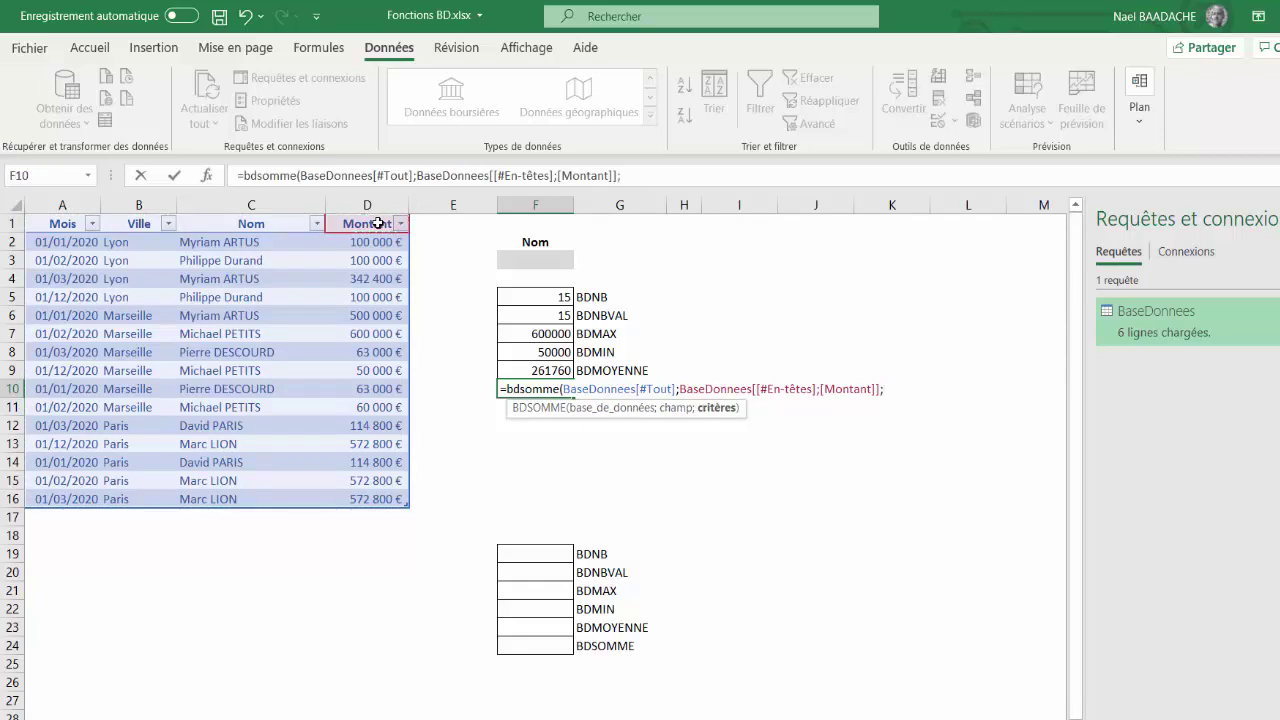
drag(536, 246, 540, 258)
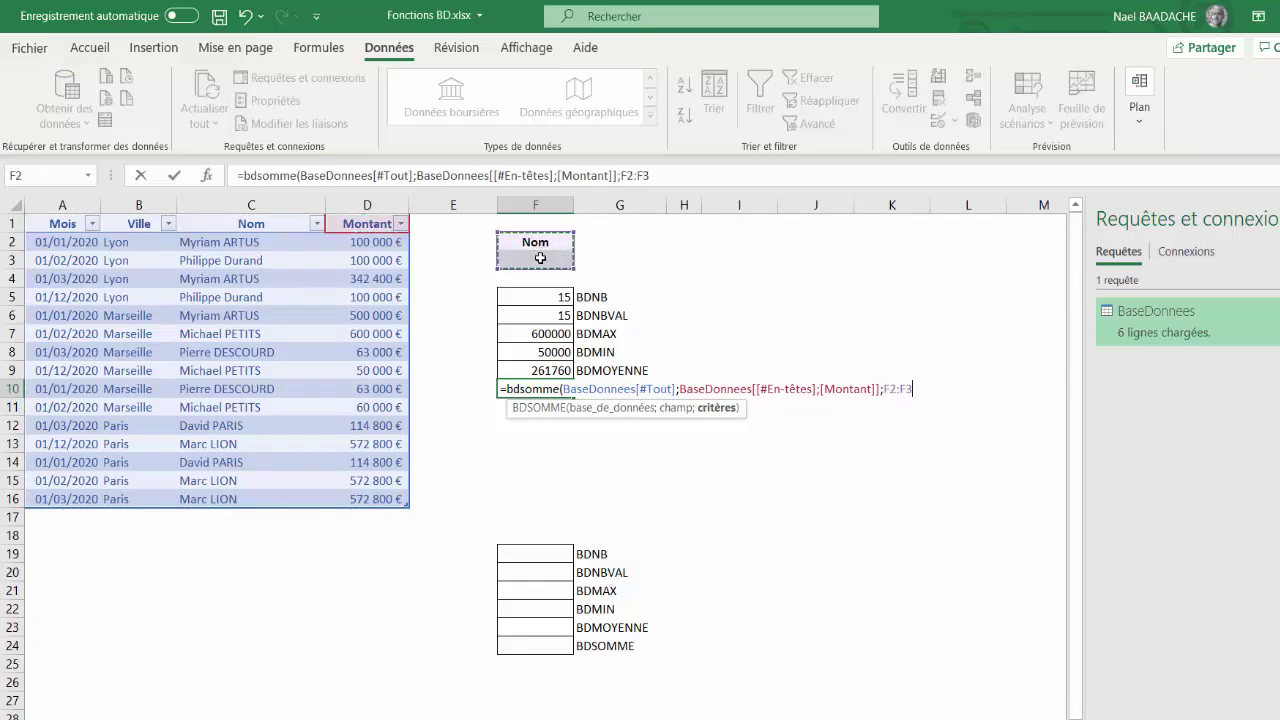
text())
key(Return)
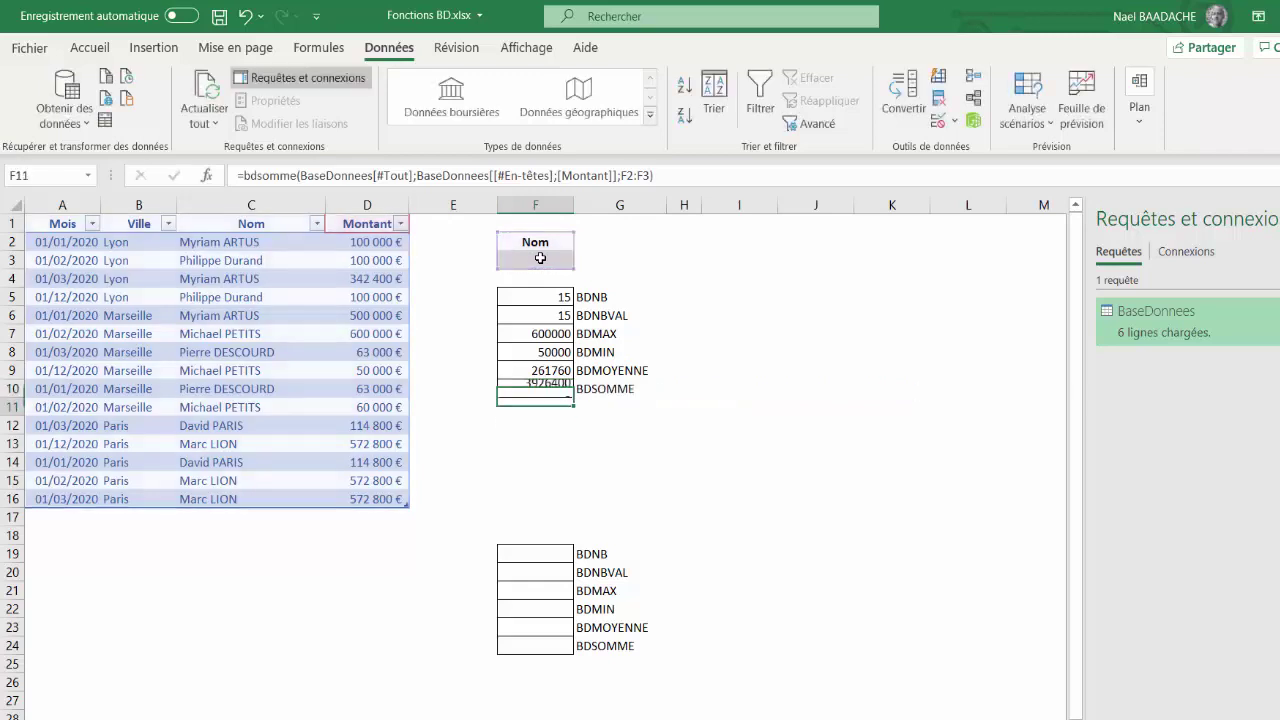
click(529, 389)
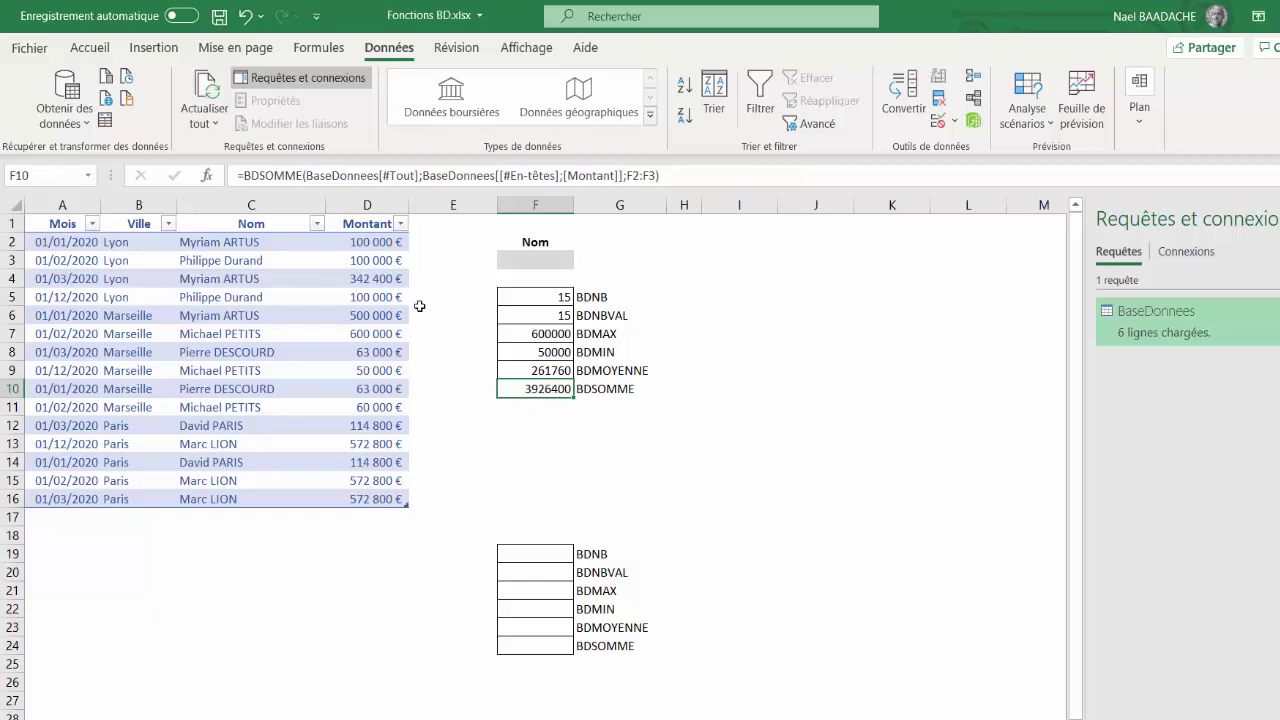
drag(375, 242, 385, 490)
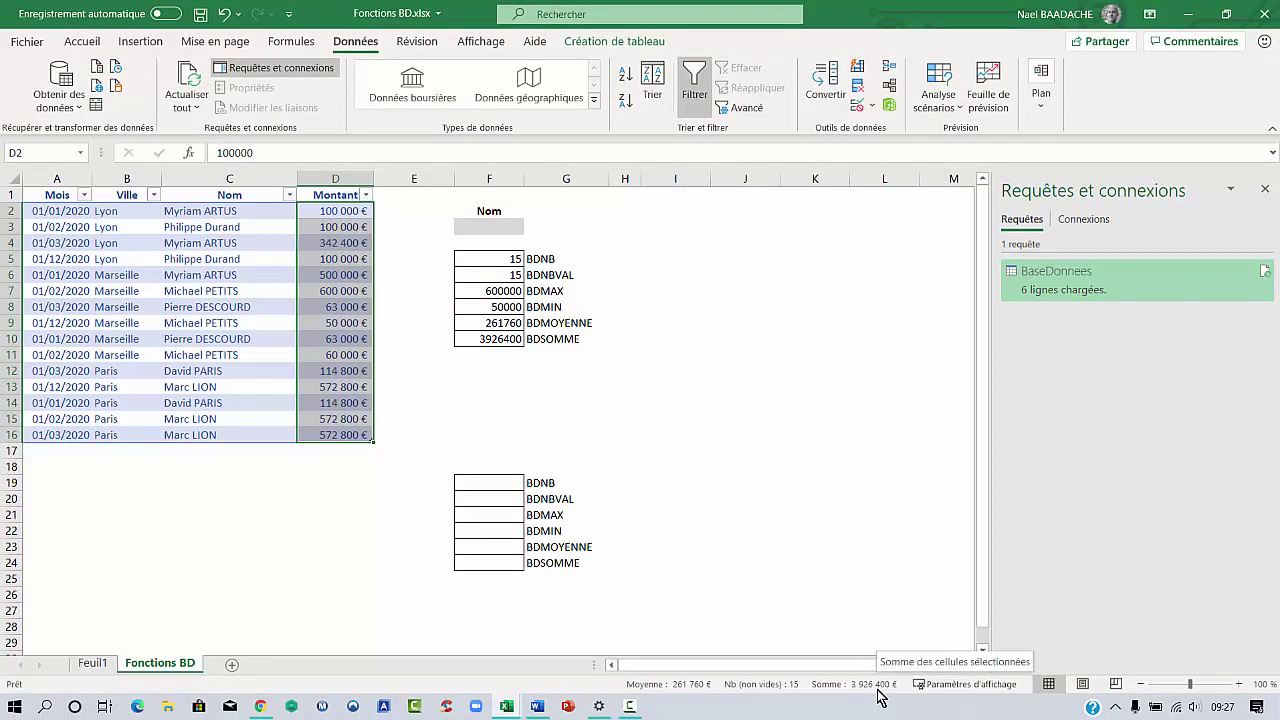
click(483, 400)
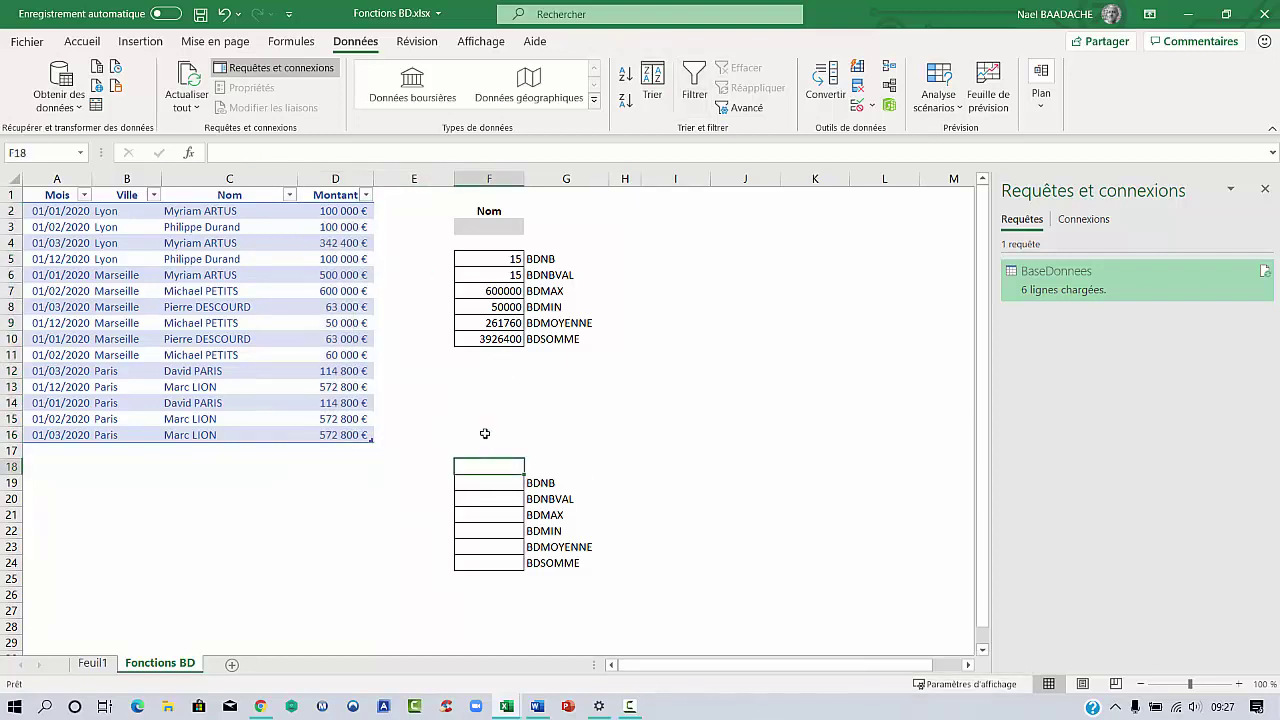
click(485, 444)
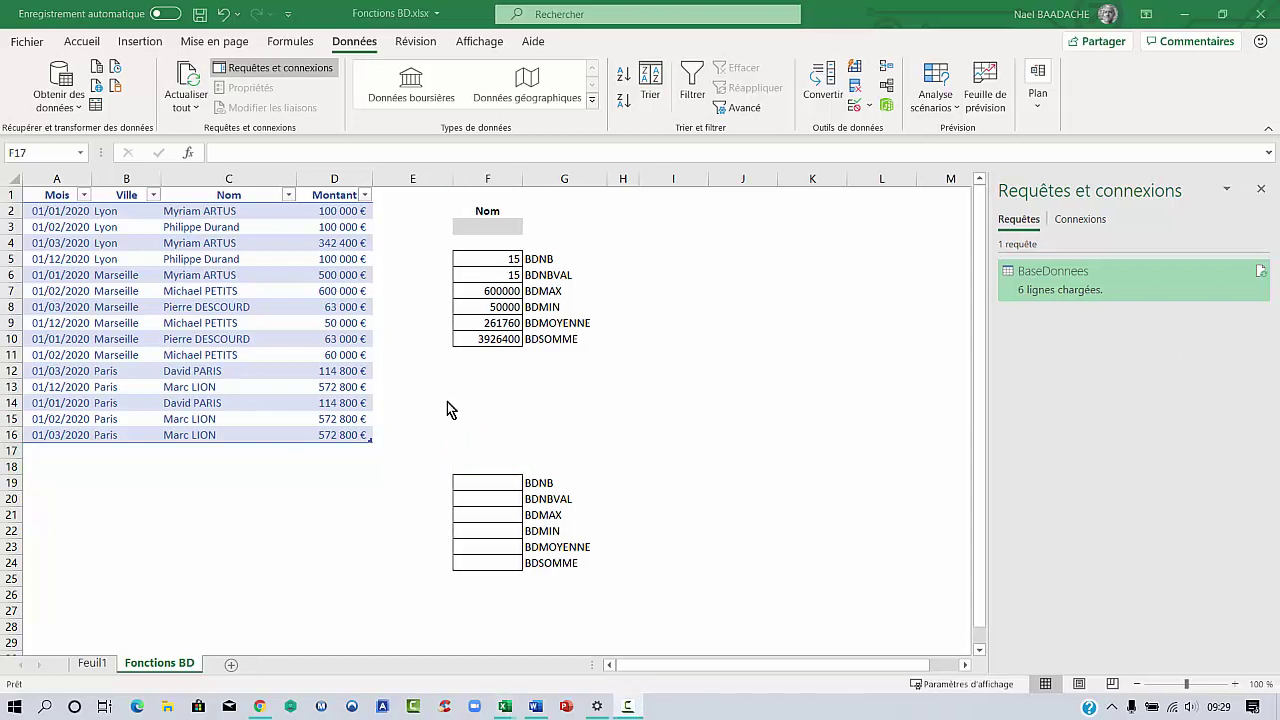
click(487, 211)
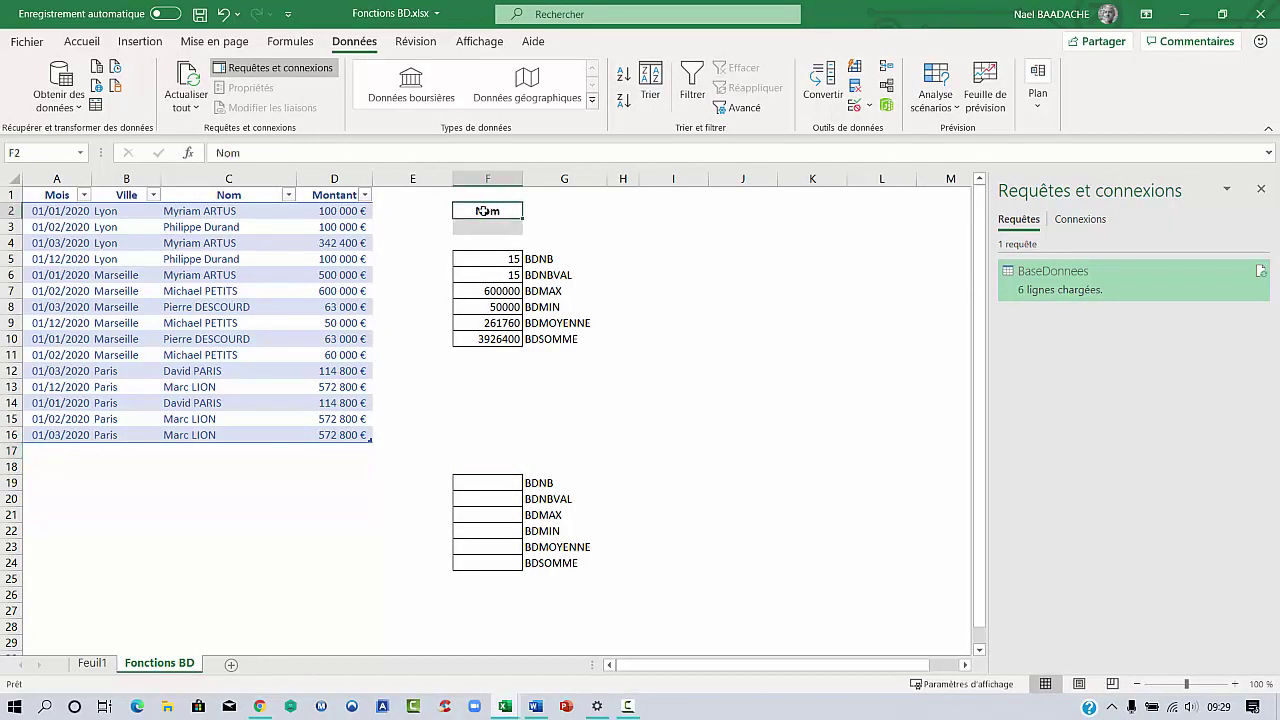
Copy the table's Mois to Montant header row into F16 as criteria headings
click(44, 194)
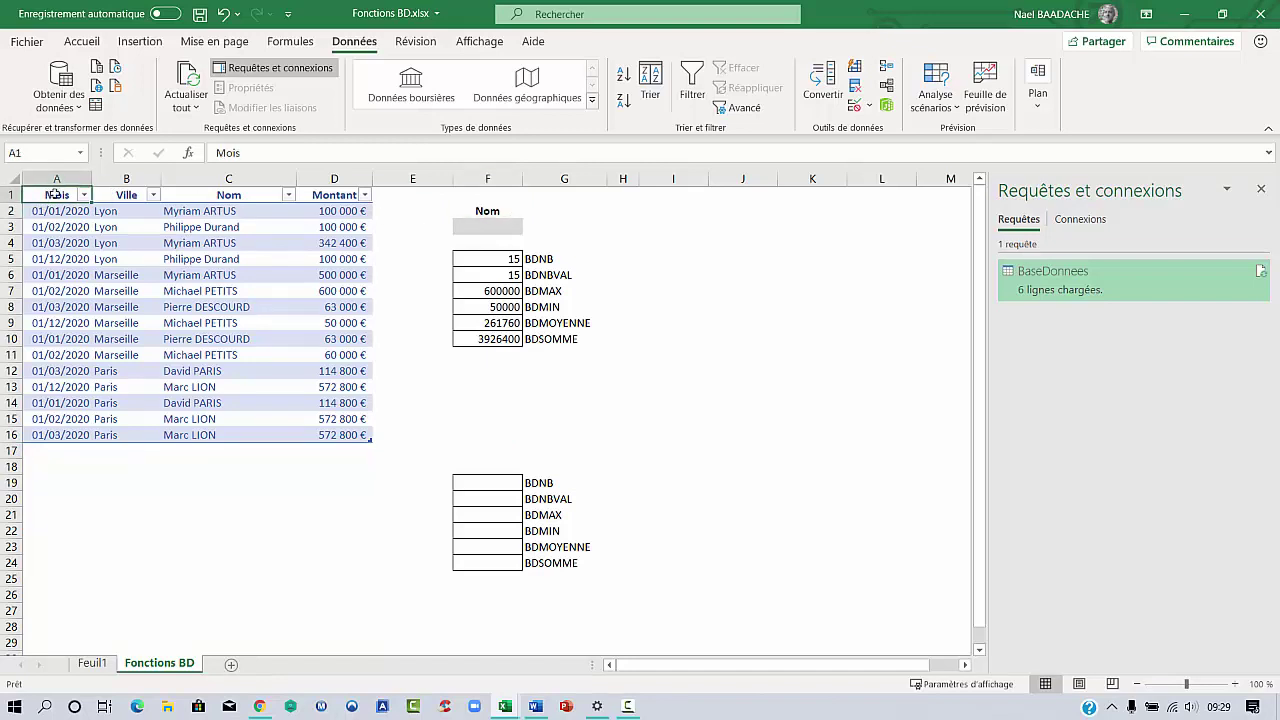
drag(56, 194, 322, 197)
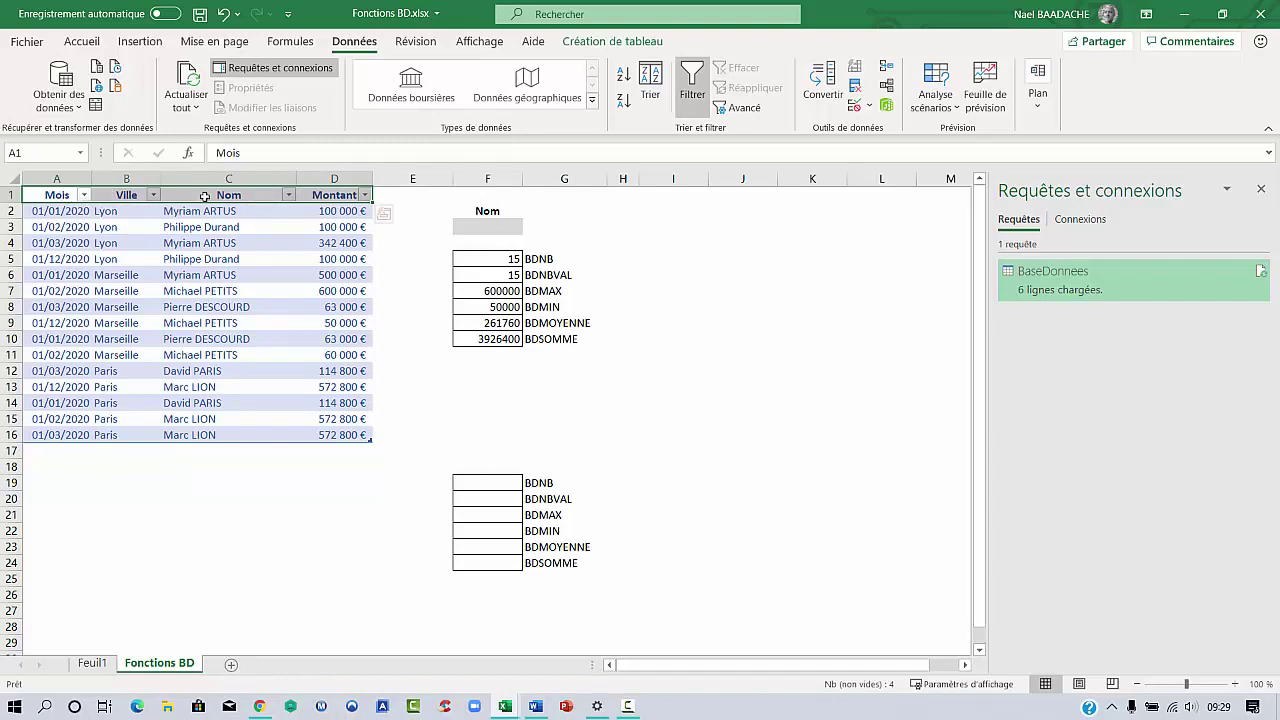
key(ctrl+c)
click(490, 455)
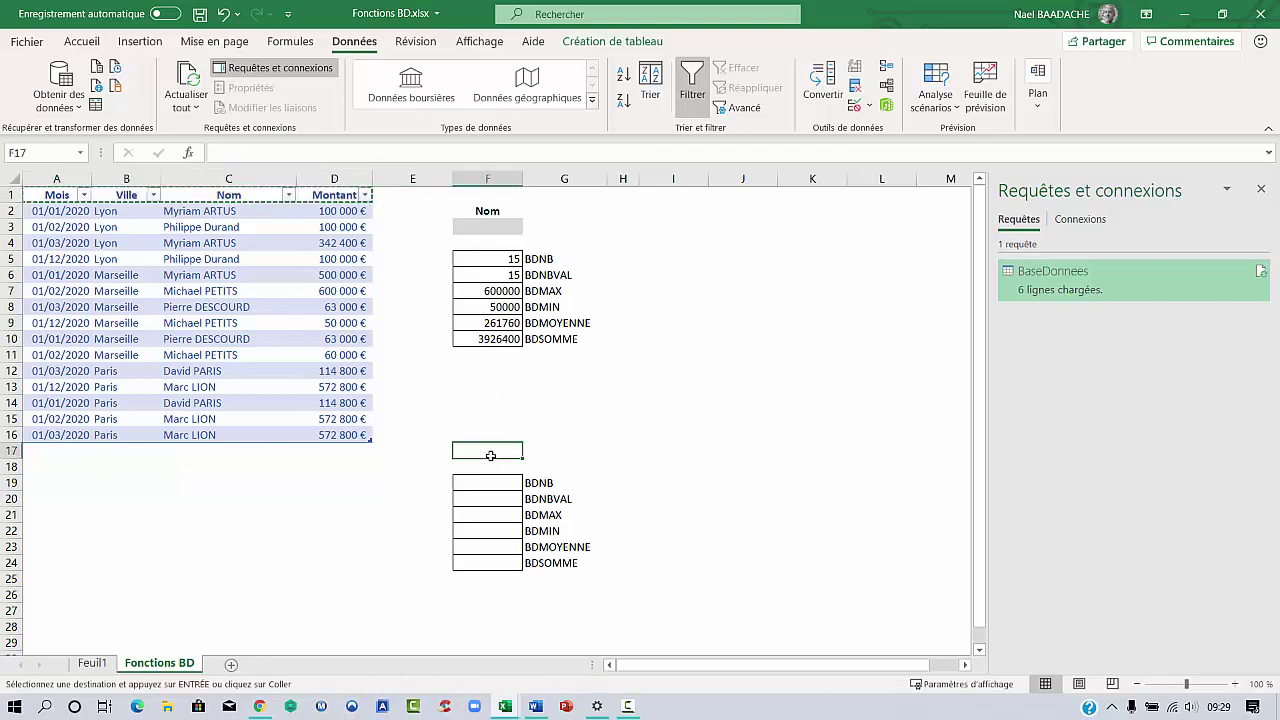
click(494, 433)
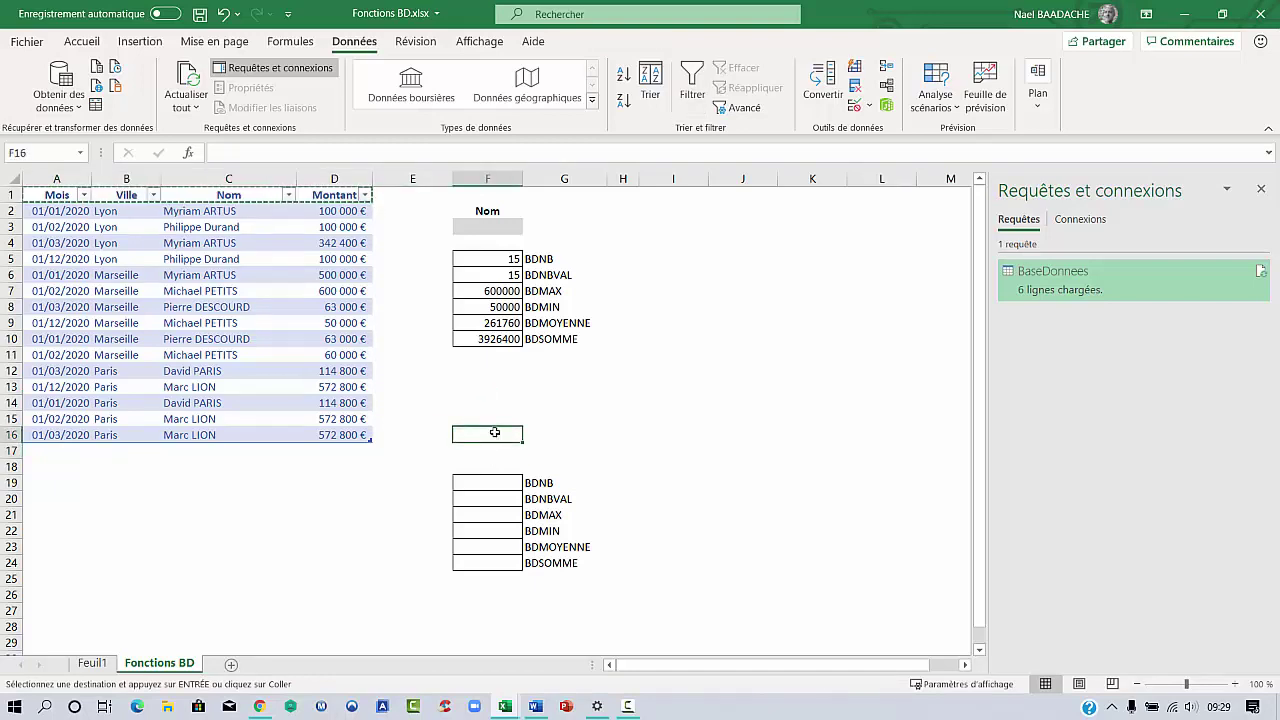
key(ctrl+v)
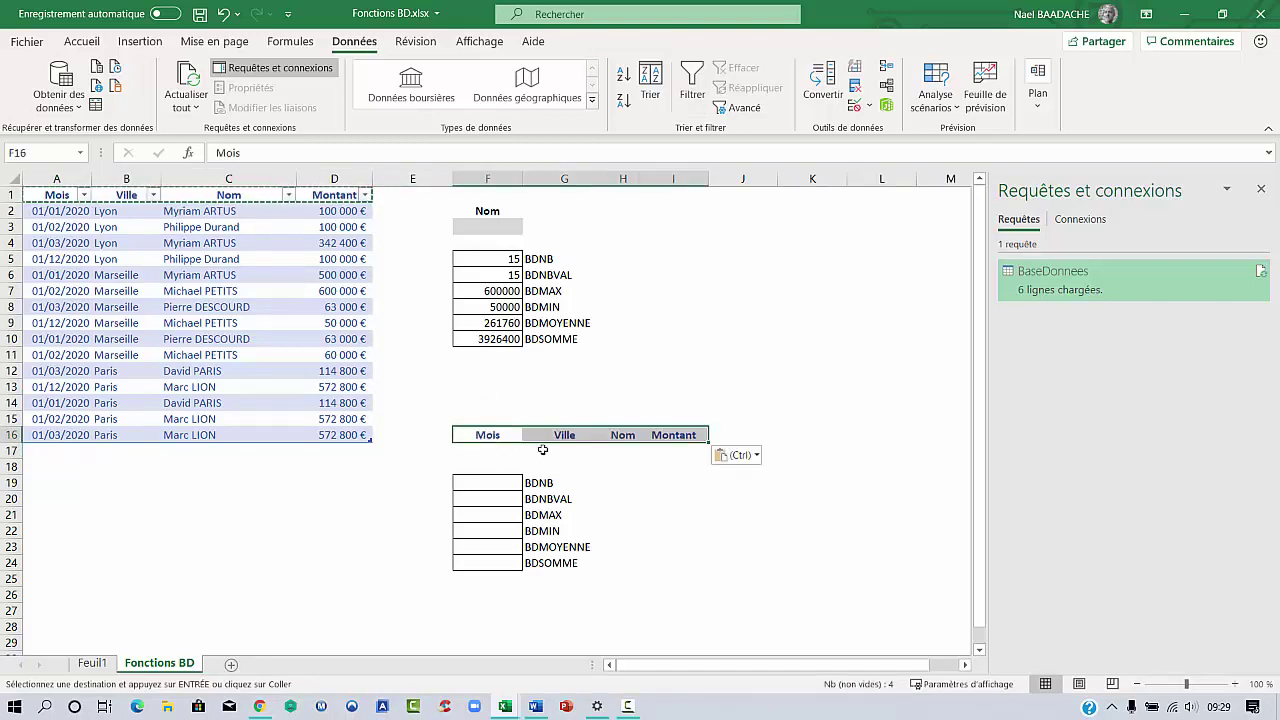
Enter Lyon in G17 under Ville and move the empty results block down to rows 22–27
click(564, 450)
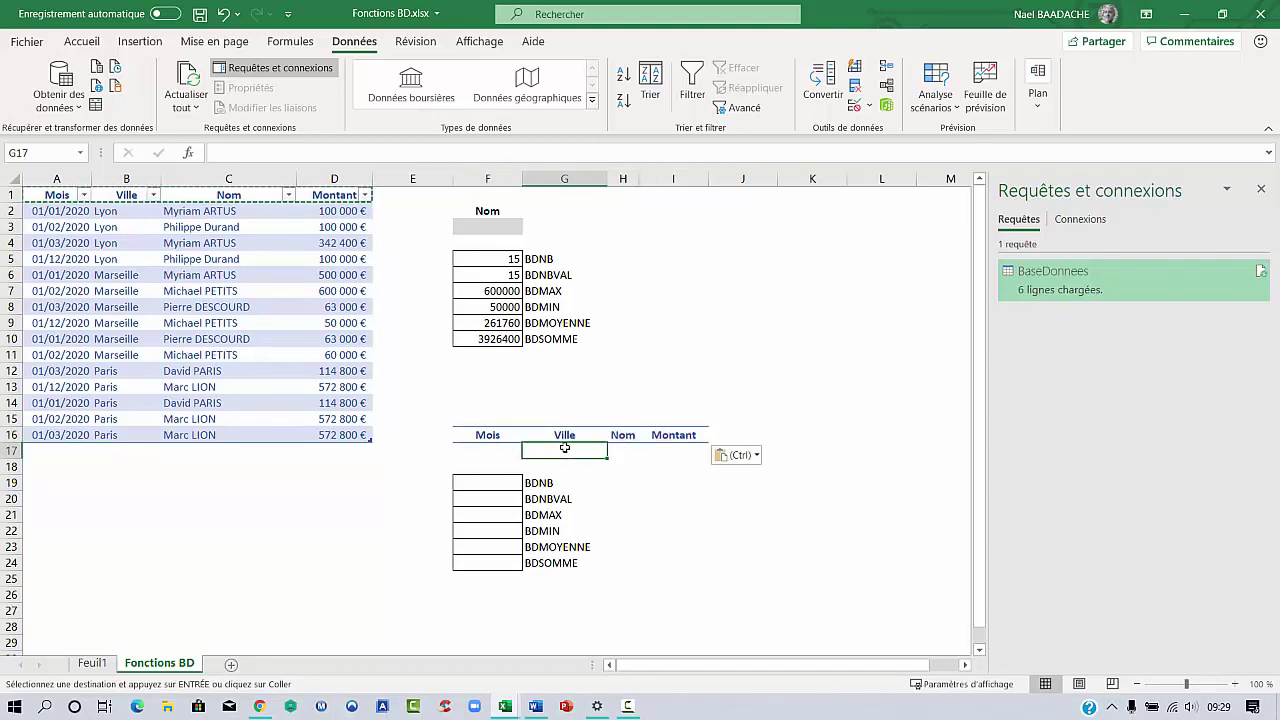
text(Lyon)
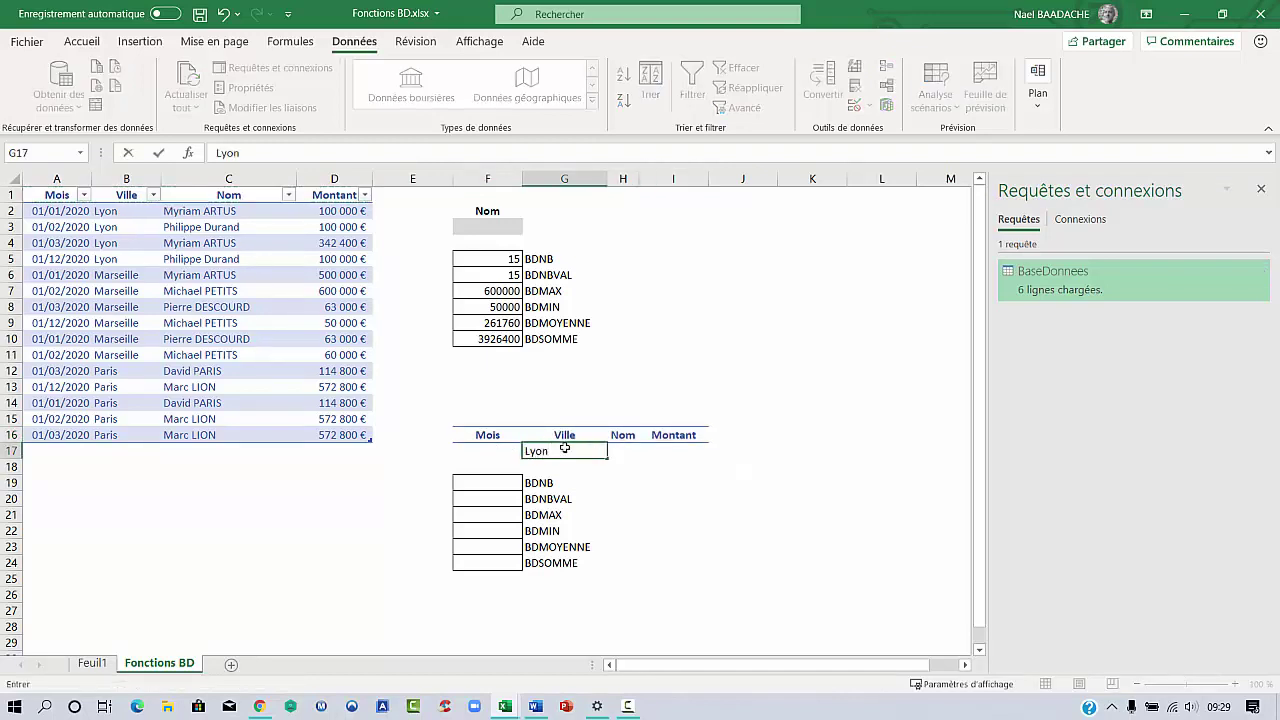
key(ctrl+Return)
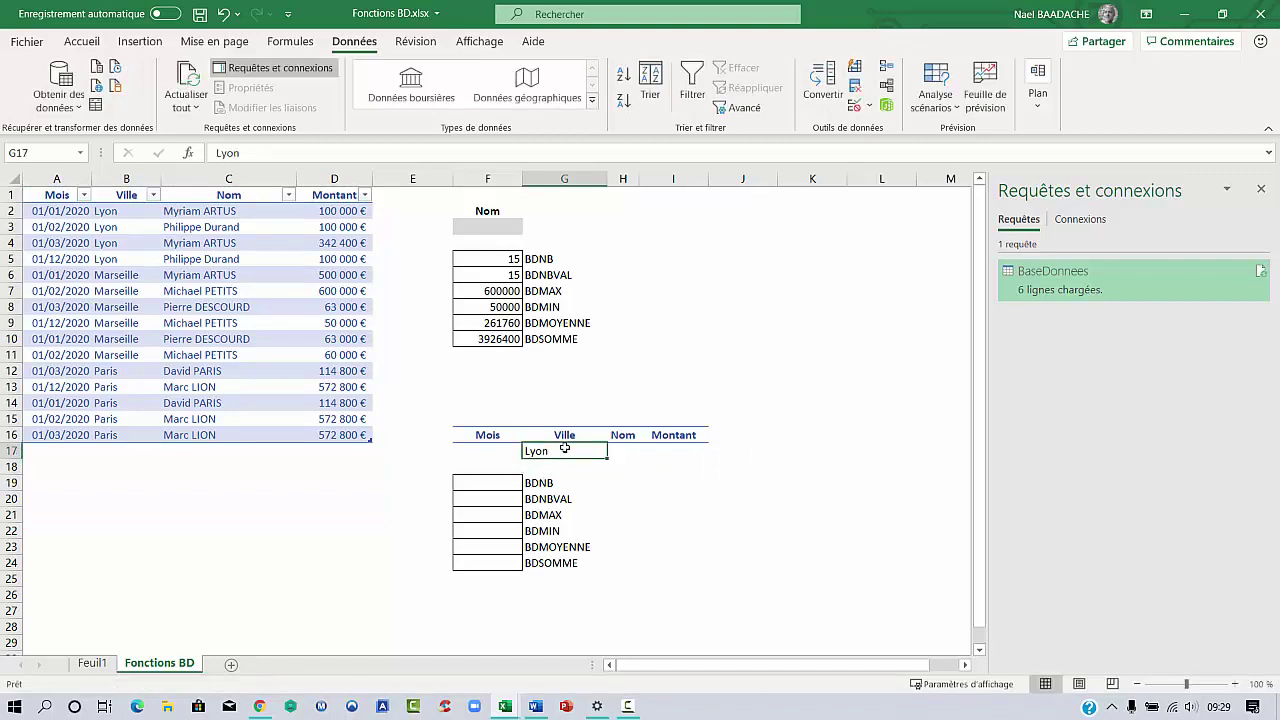
key(Return)
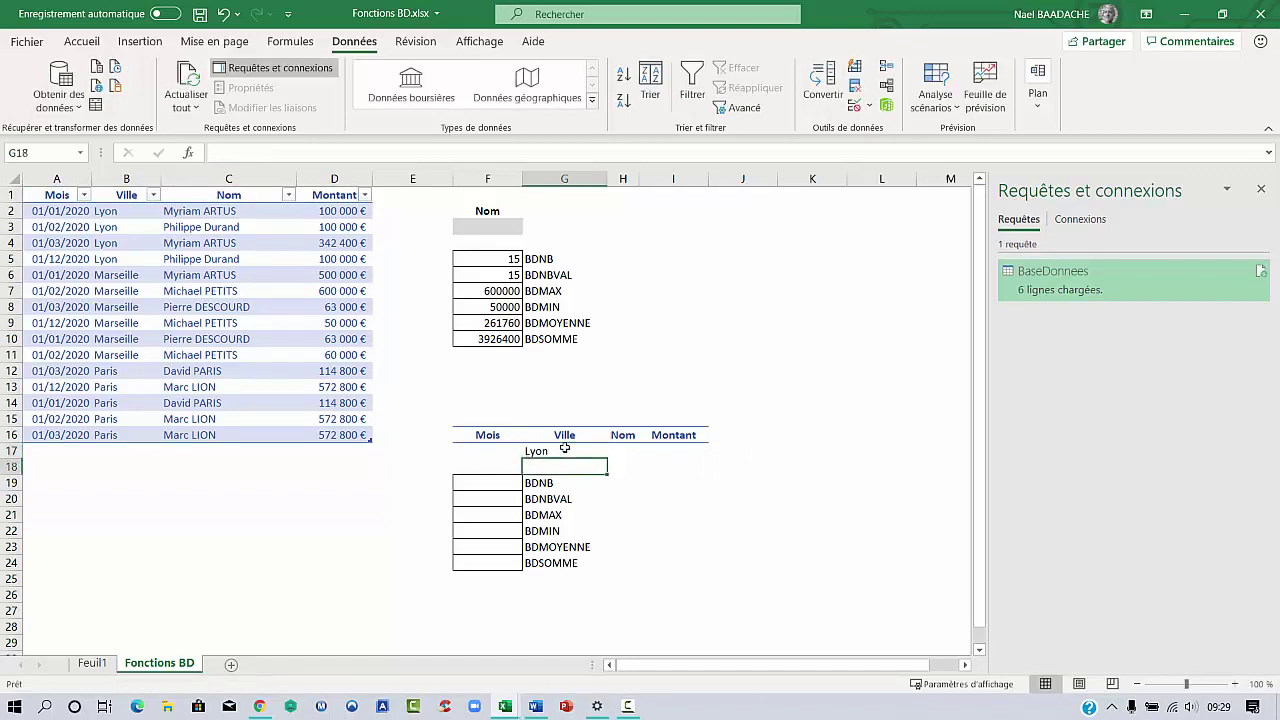
drag(496, 482, 557, 591)
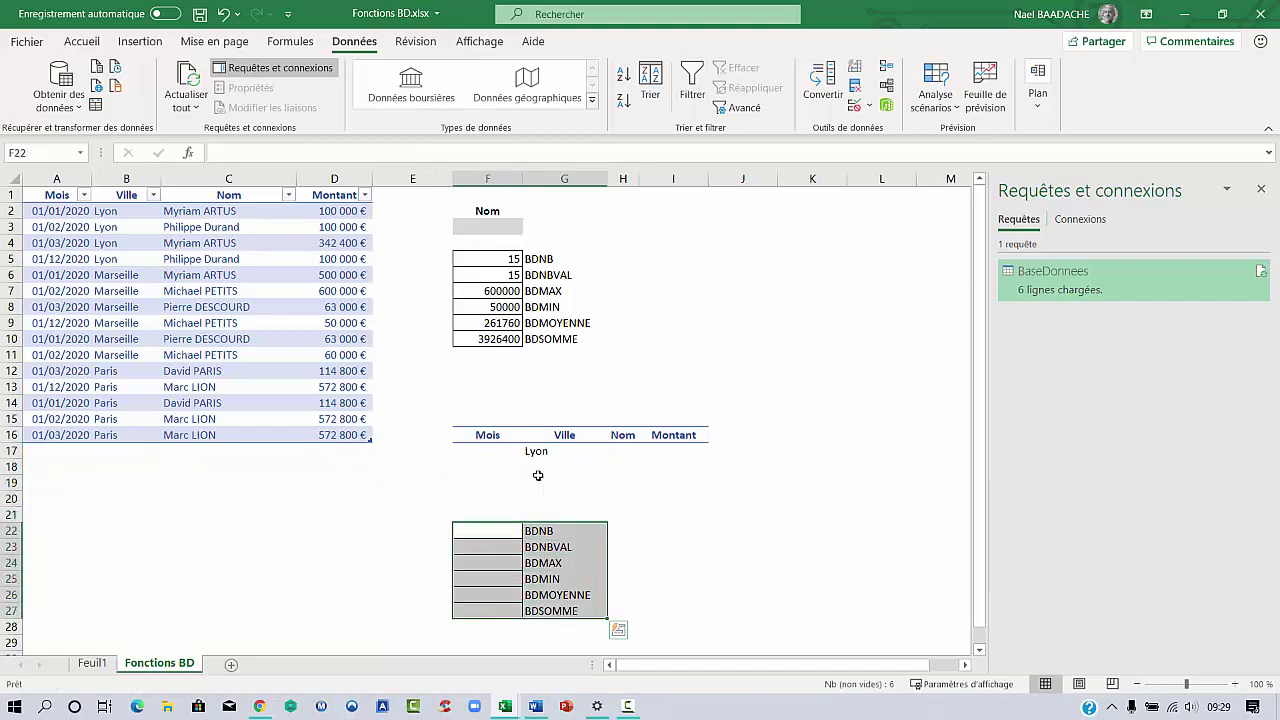
Enter Marseille in G18 as the second Ville criterion
click(539, 465)
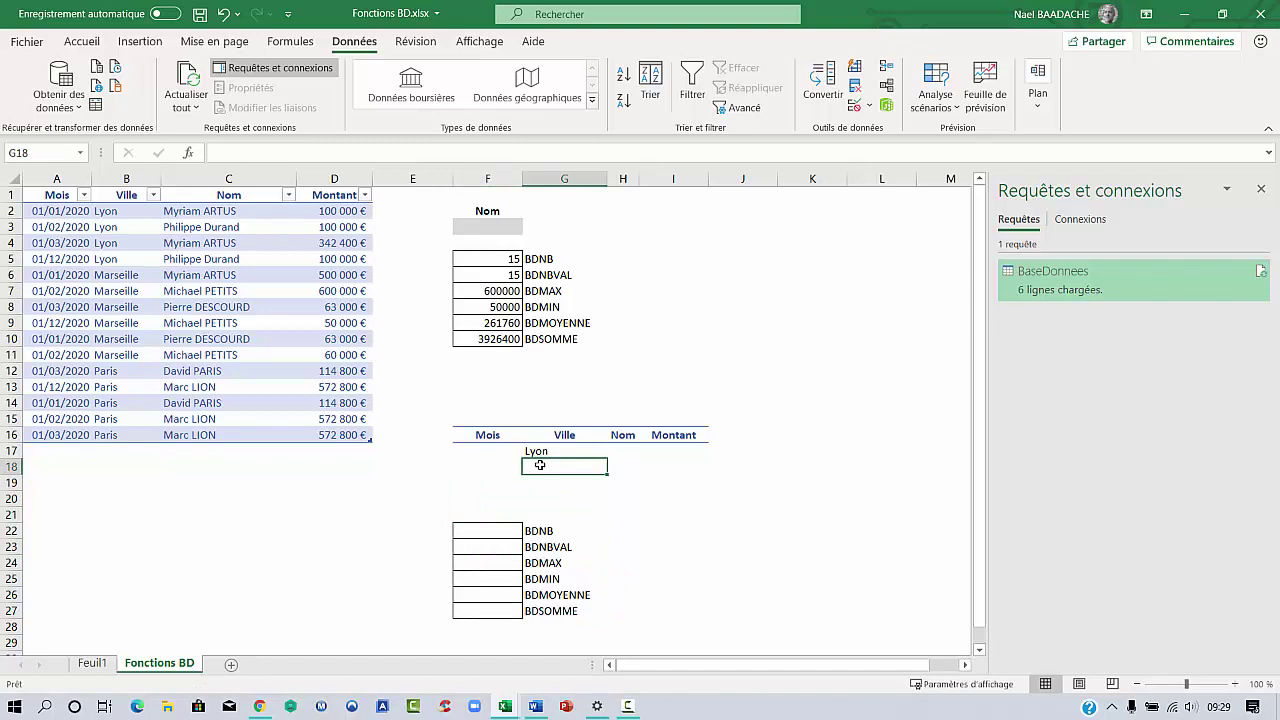
text(Marsei)
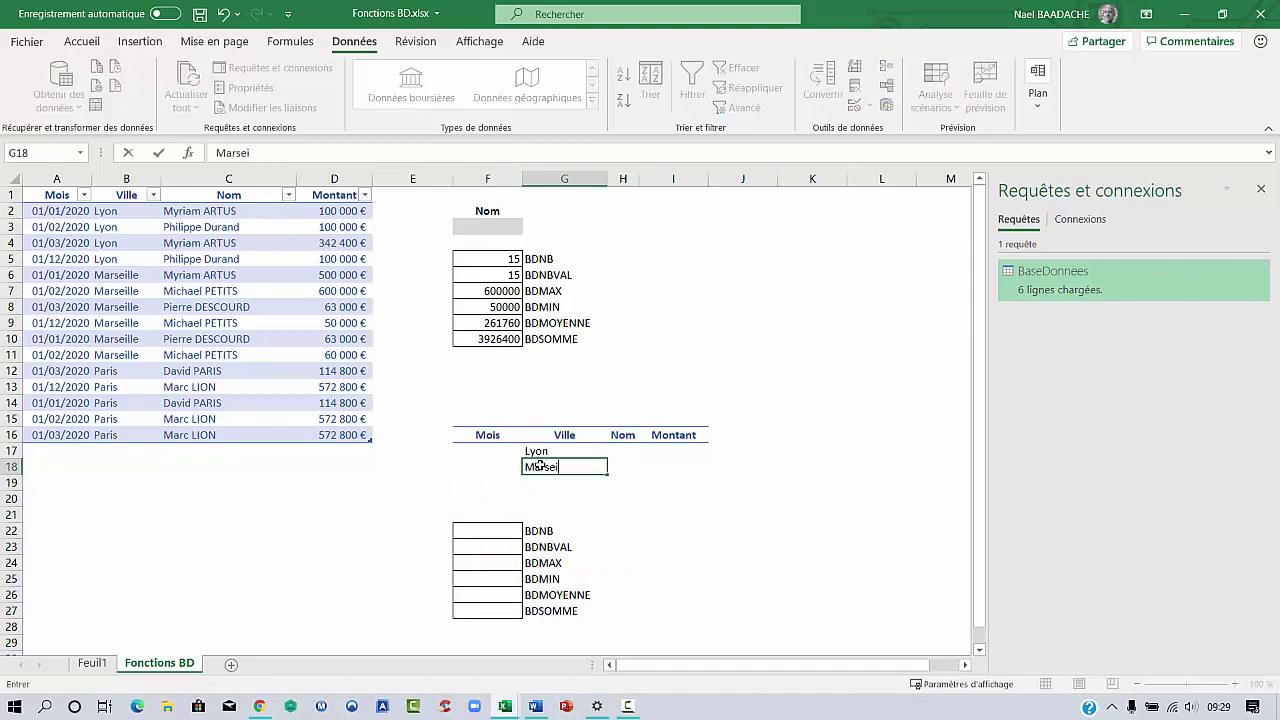
text(lle)
key(Return)
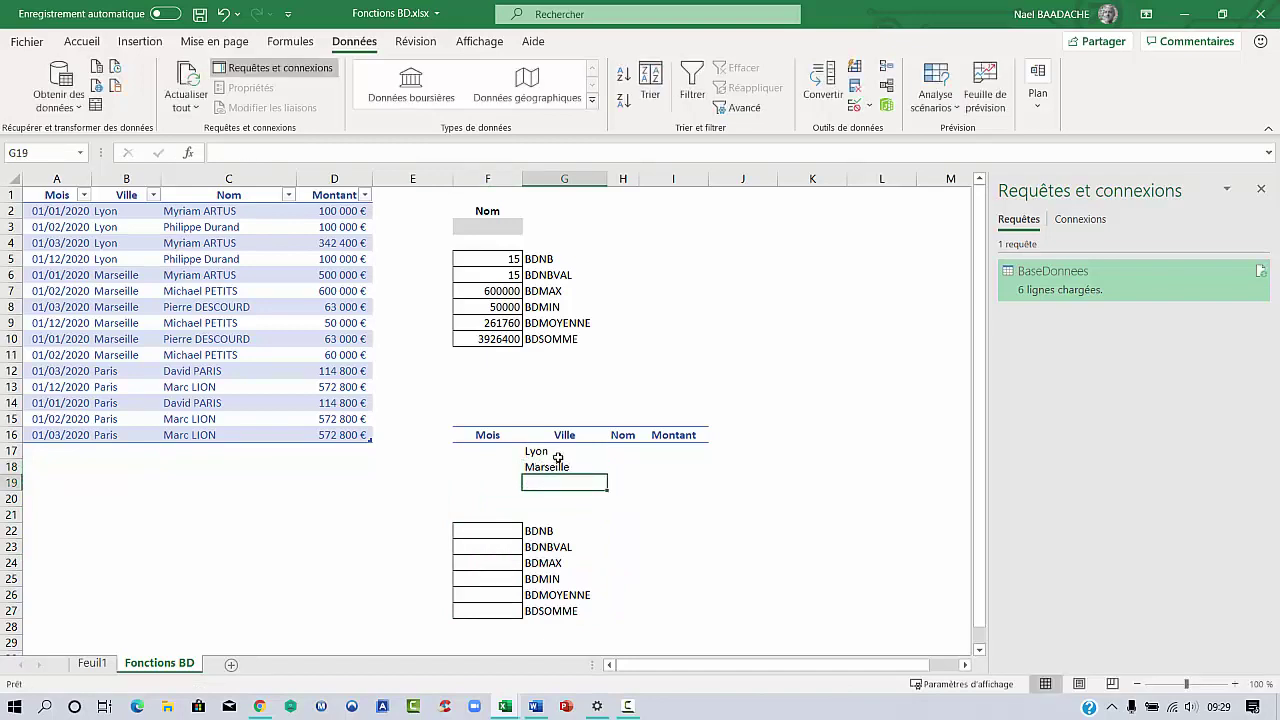
click(558, 455)
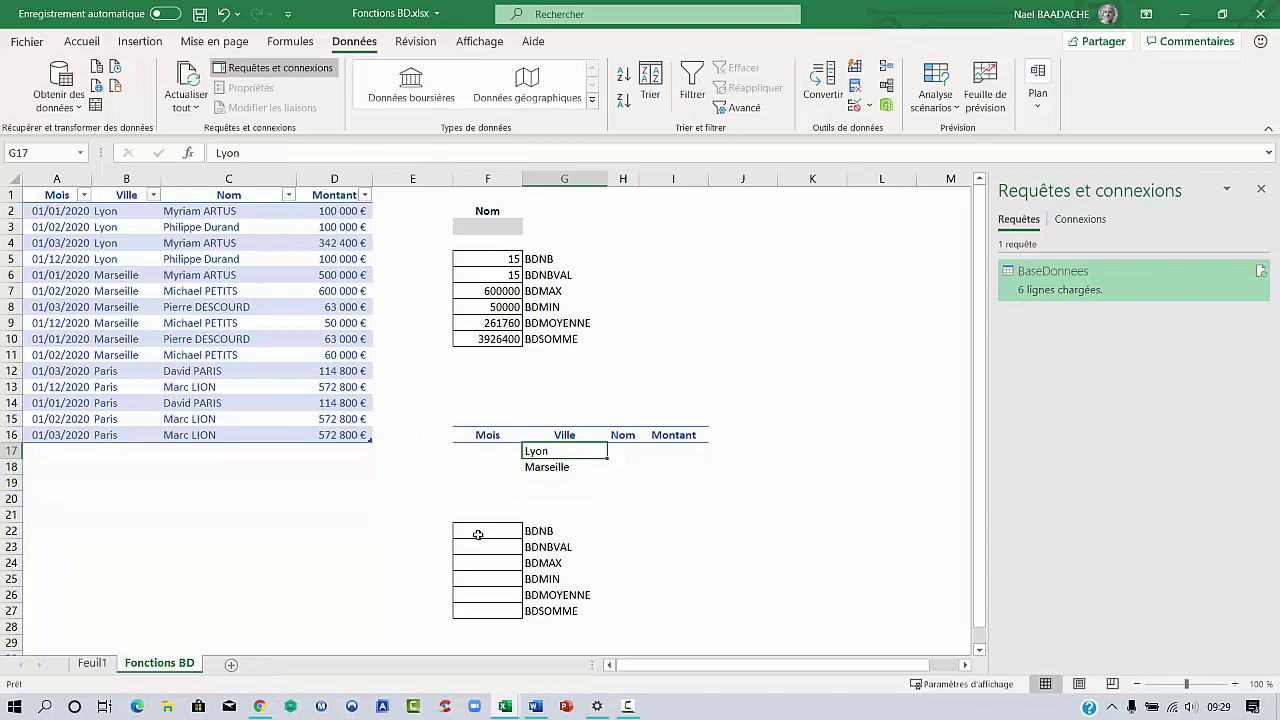
click(478, 535)
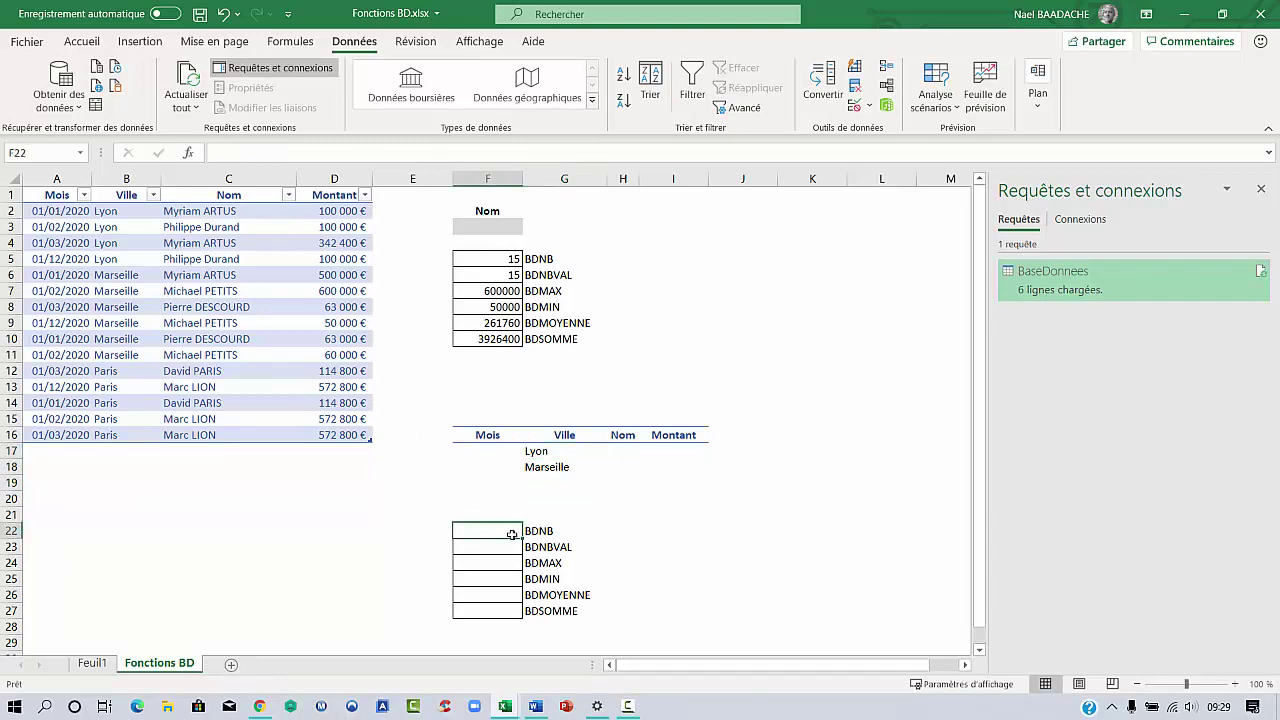
Enter =BDNB(table;Montant;G16:G18) in F22, counting 10 Lyon or Marseille records
text(=BDN)
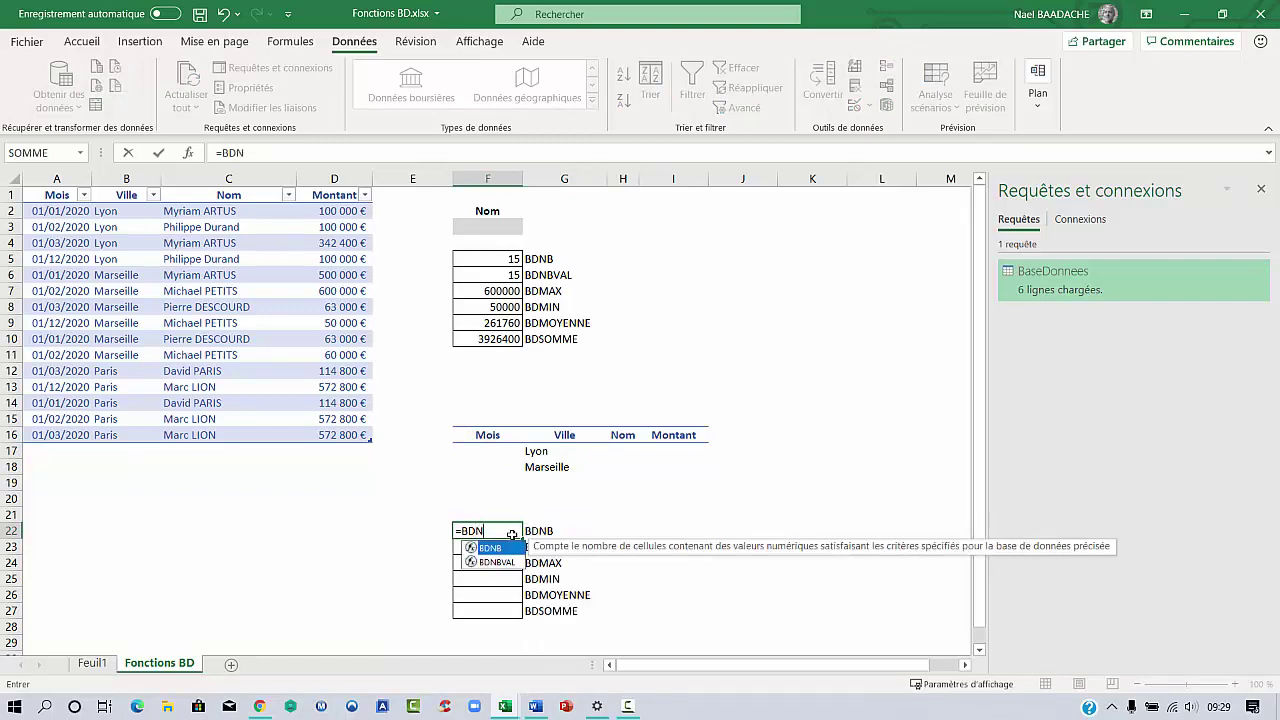
key(Escape)
text(B)
key(Escape)
text(()
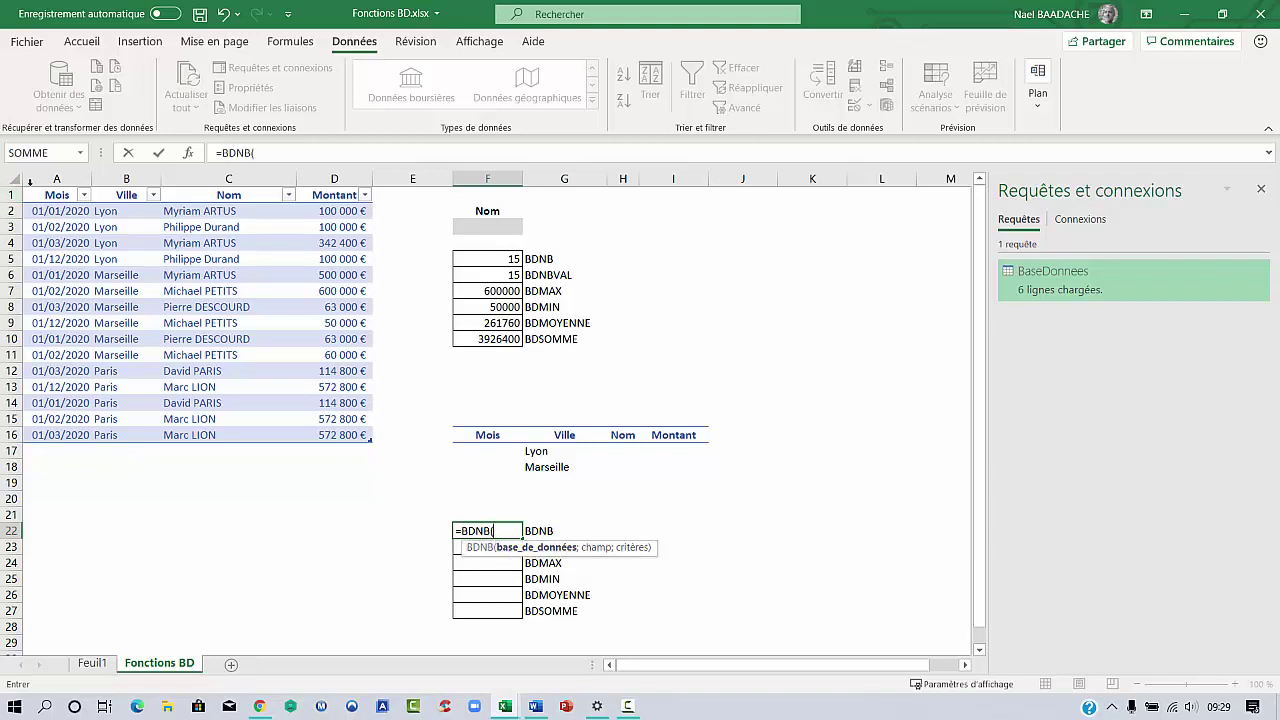
drag(50, 196, 318, 434)
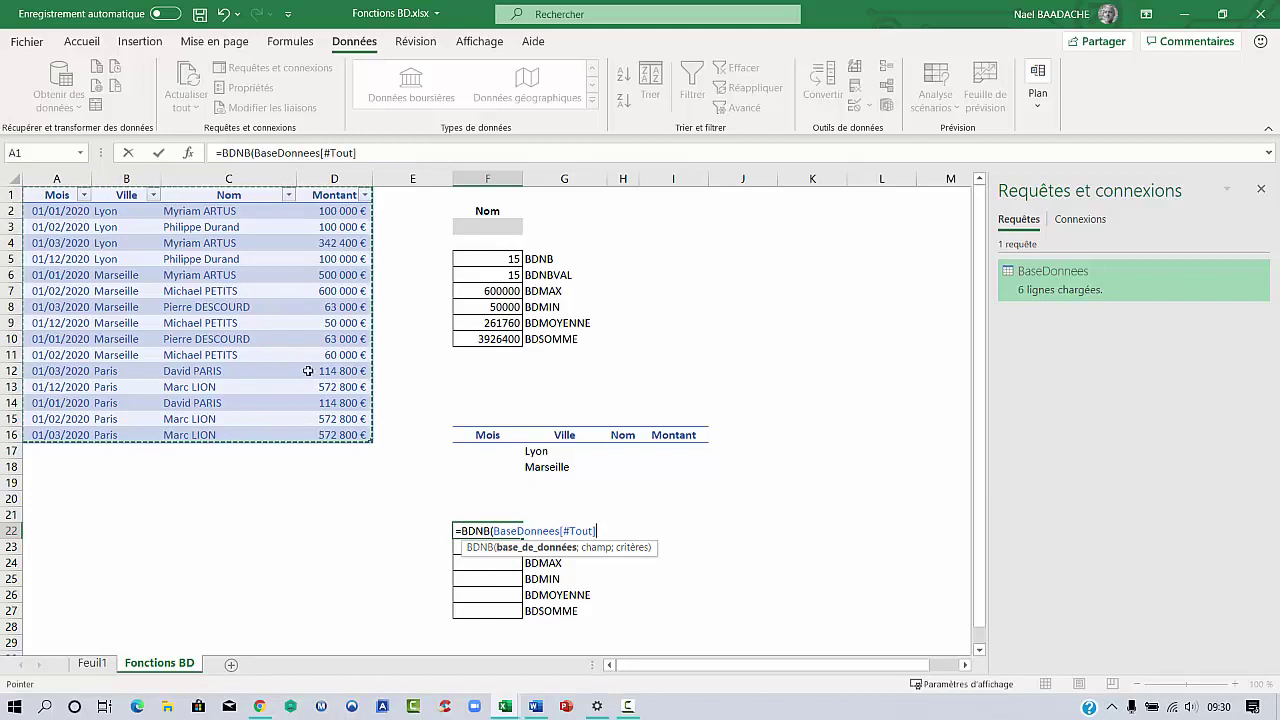
text(;)
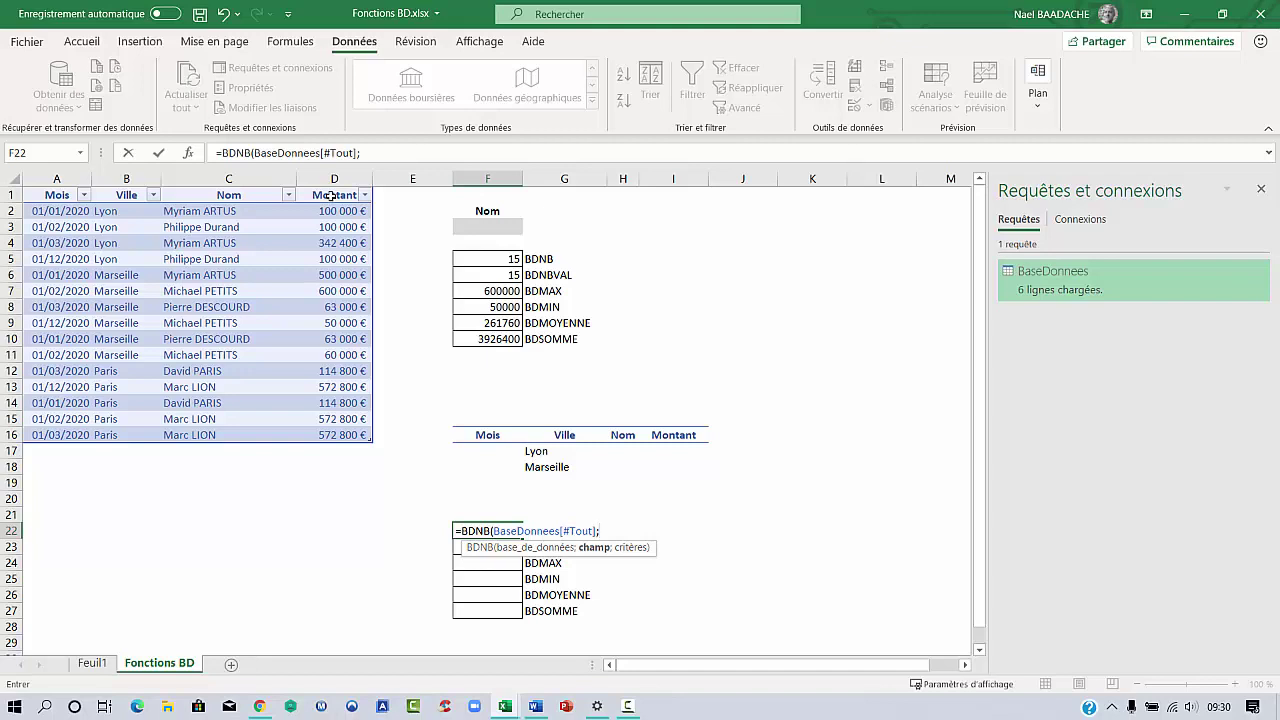
click(332, 196)
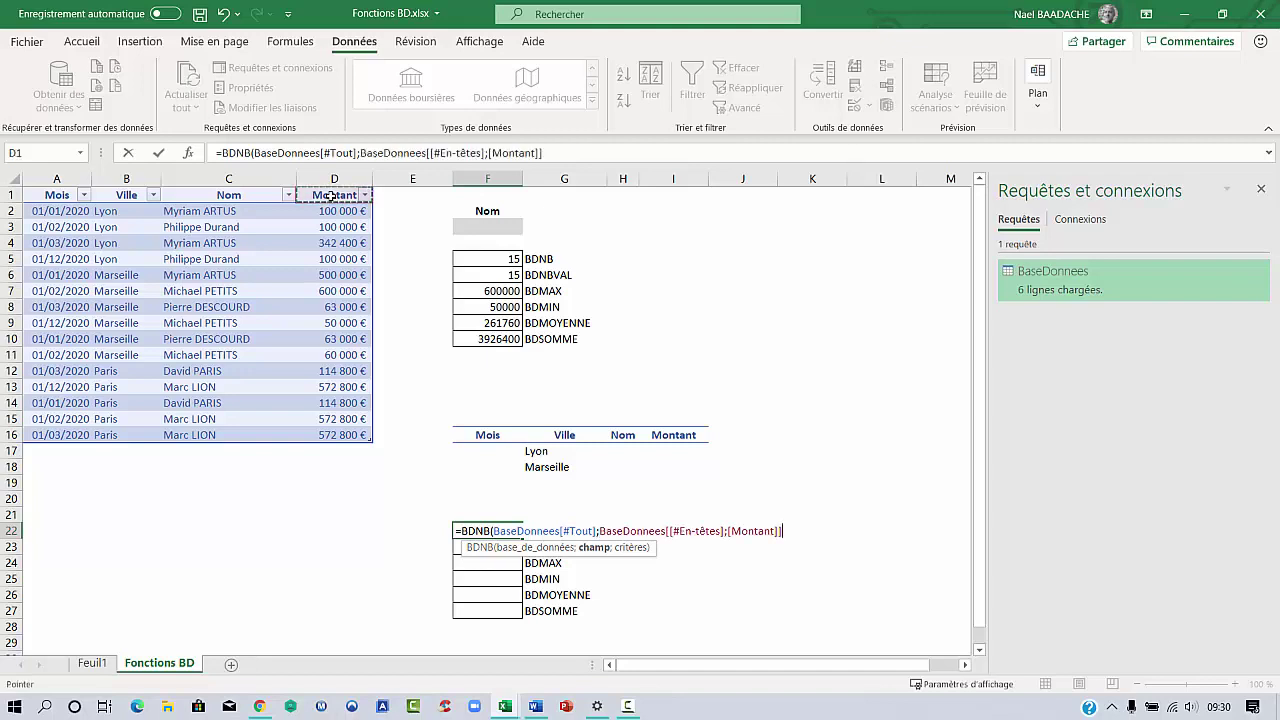
text(;)
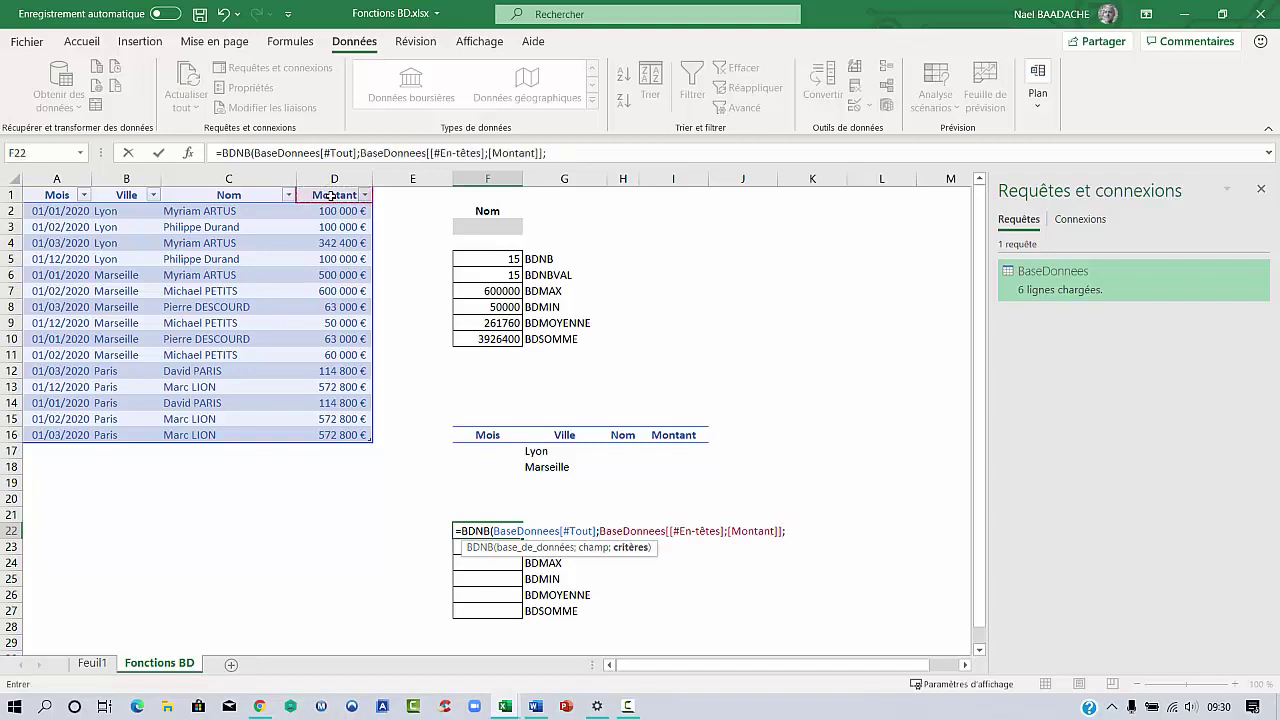
drag(560, 432, 556, 467)
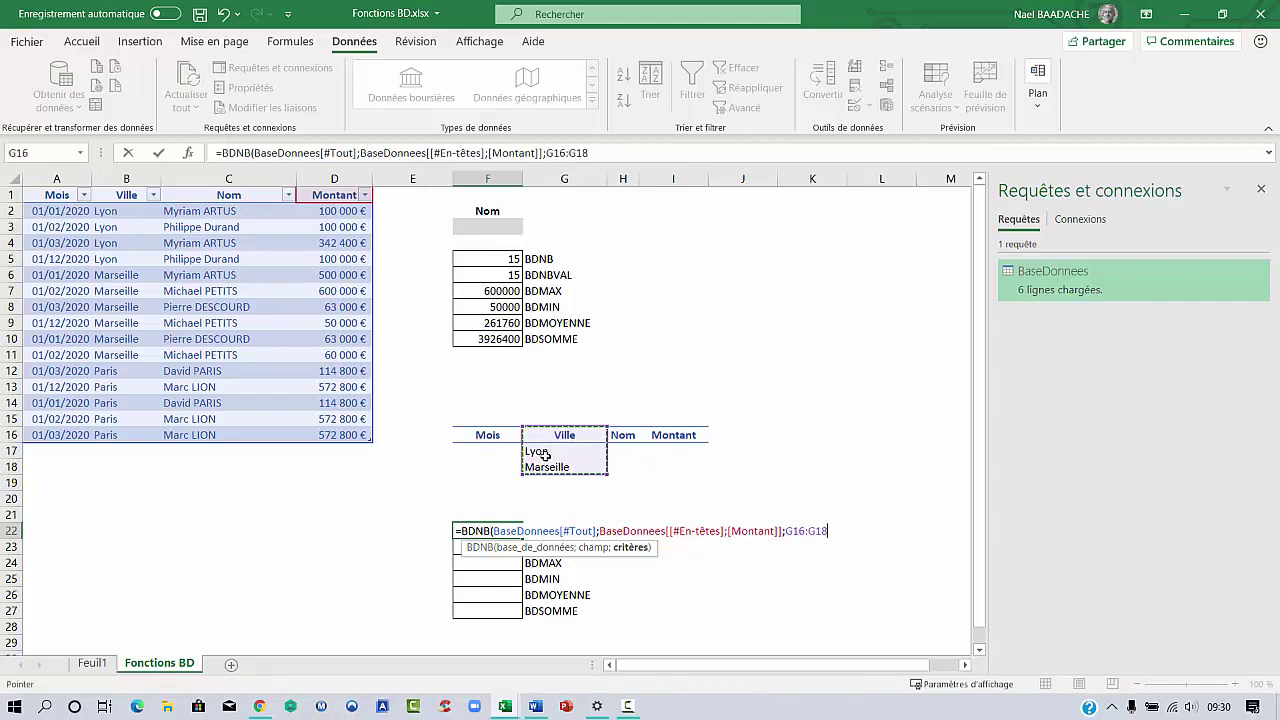
text())
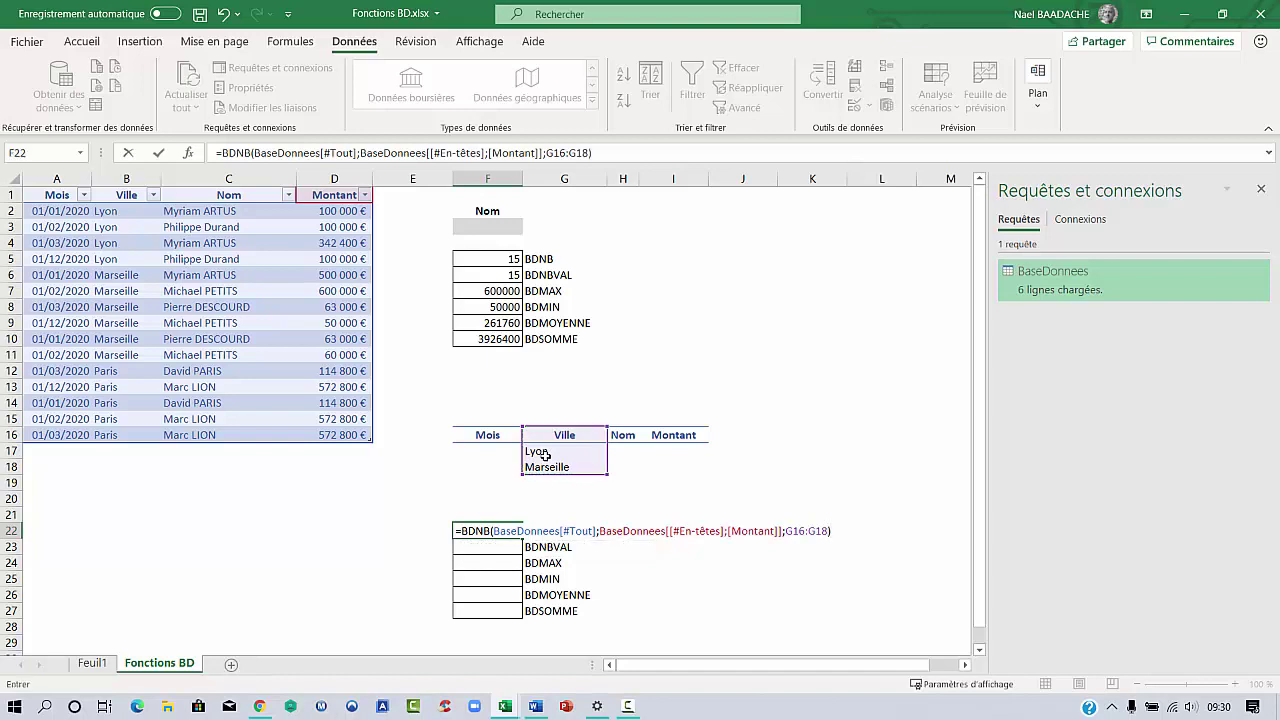
key(Return)
key(Up)
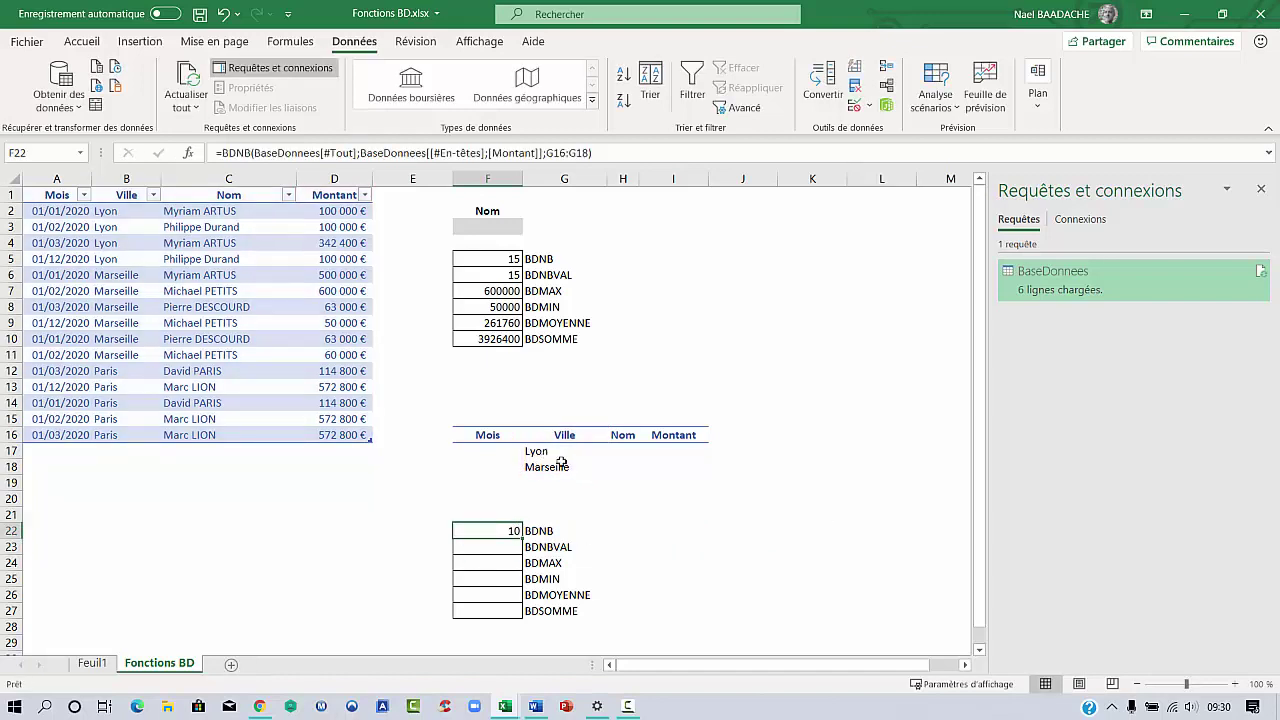
Filter the Ville column to exclude Paris and confirm 10 visible Lyon/Marseille entries
click(153, 195)
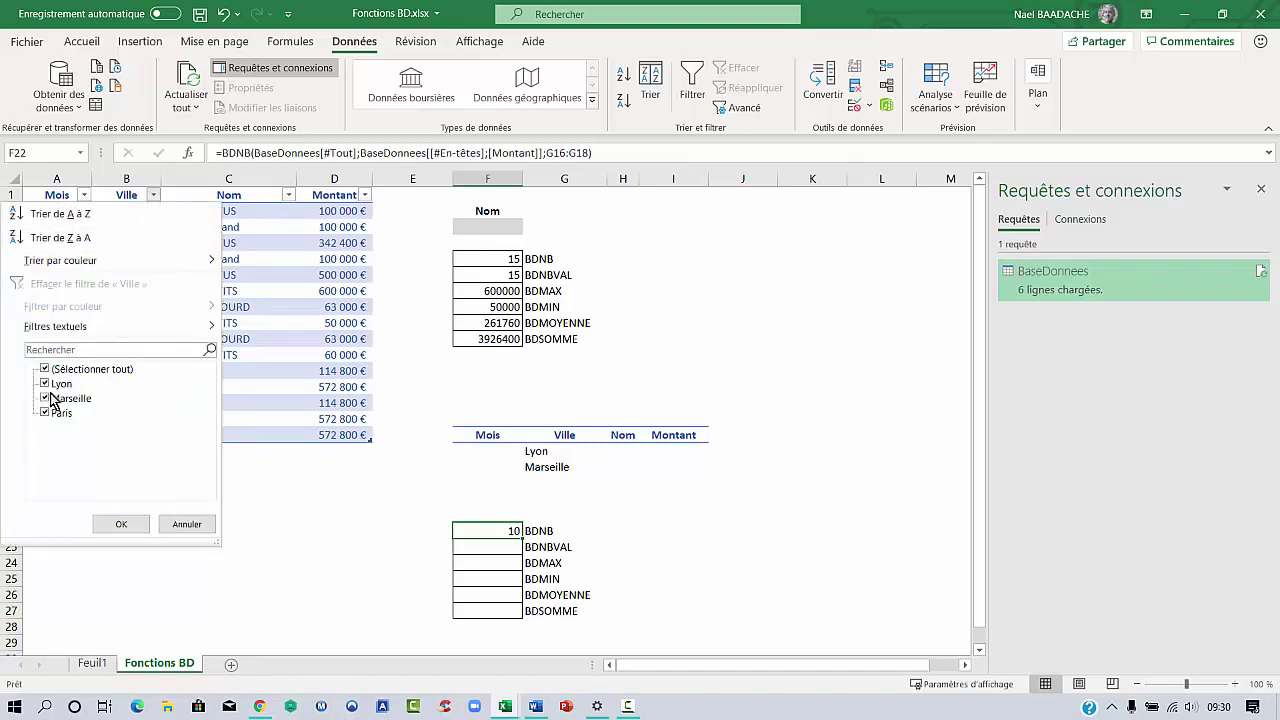
click(44, 413)
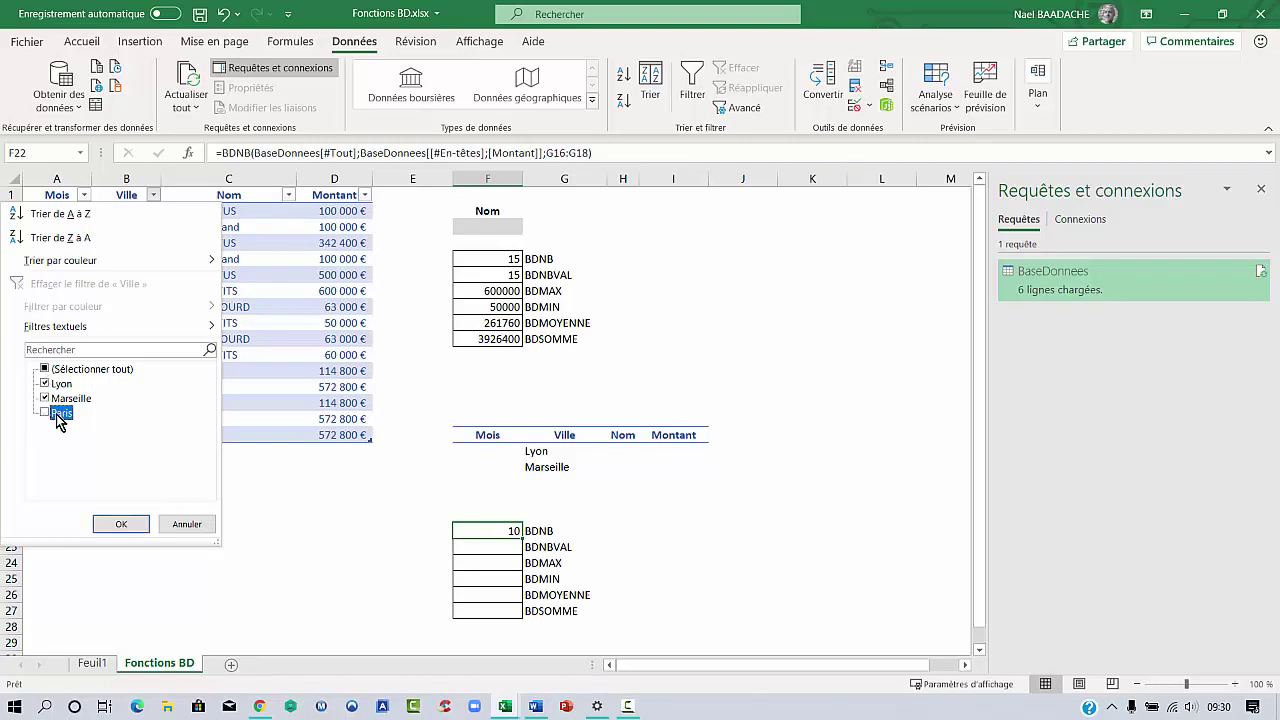
click(121, 524)
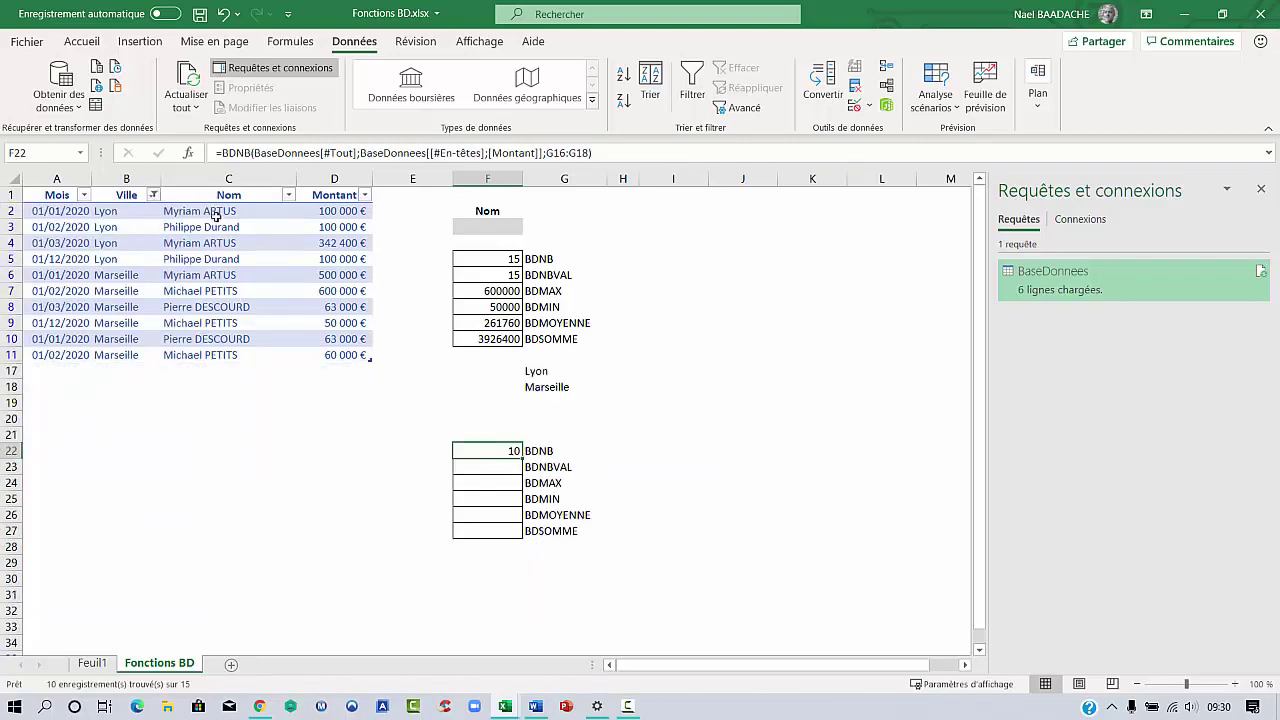
drag(126, 212, 126, 355)
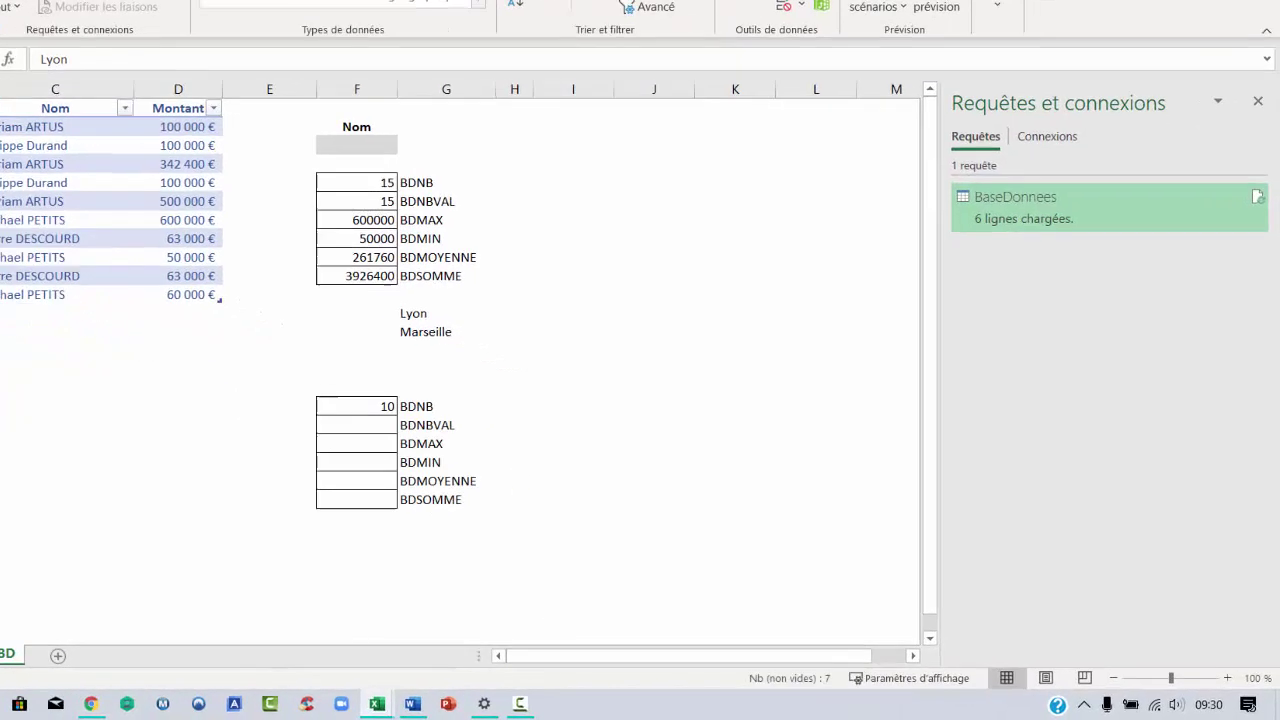
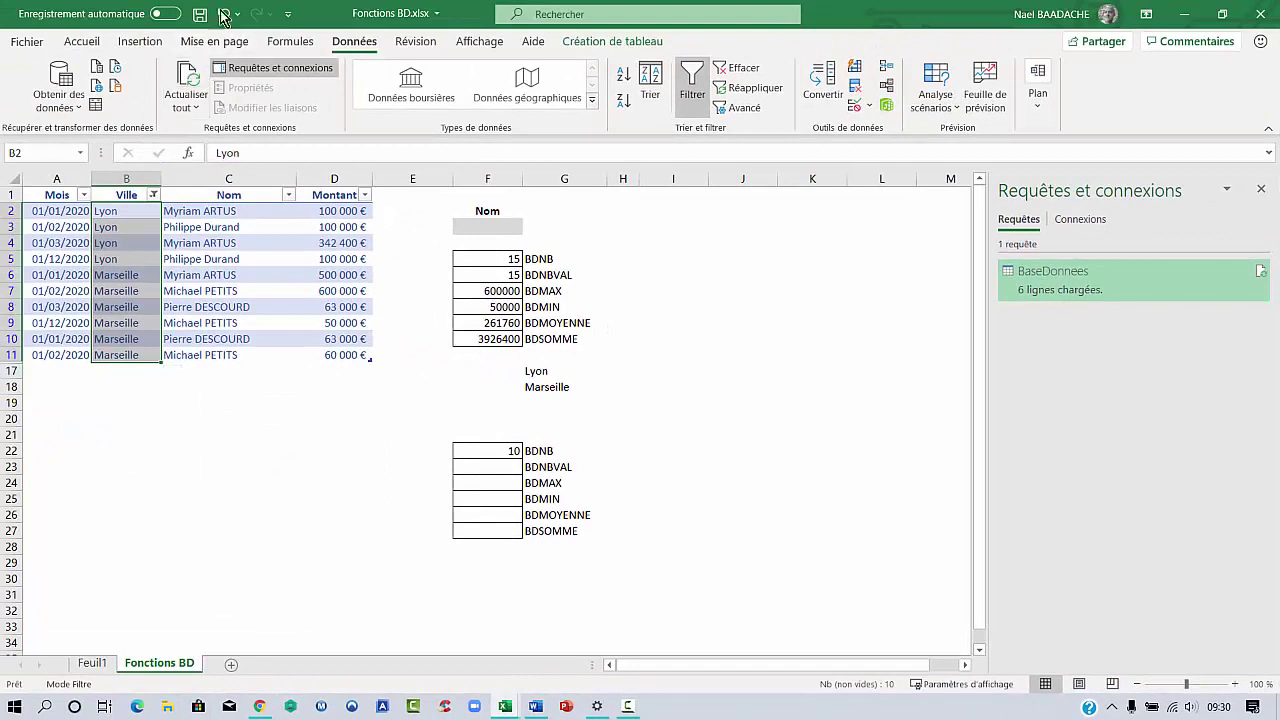
Restore the deleted Paris rows and criteria headers, and start a BDNBVAL formula in F23
click(223, 14)
click(499, 546)
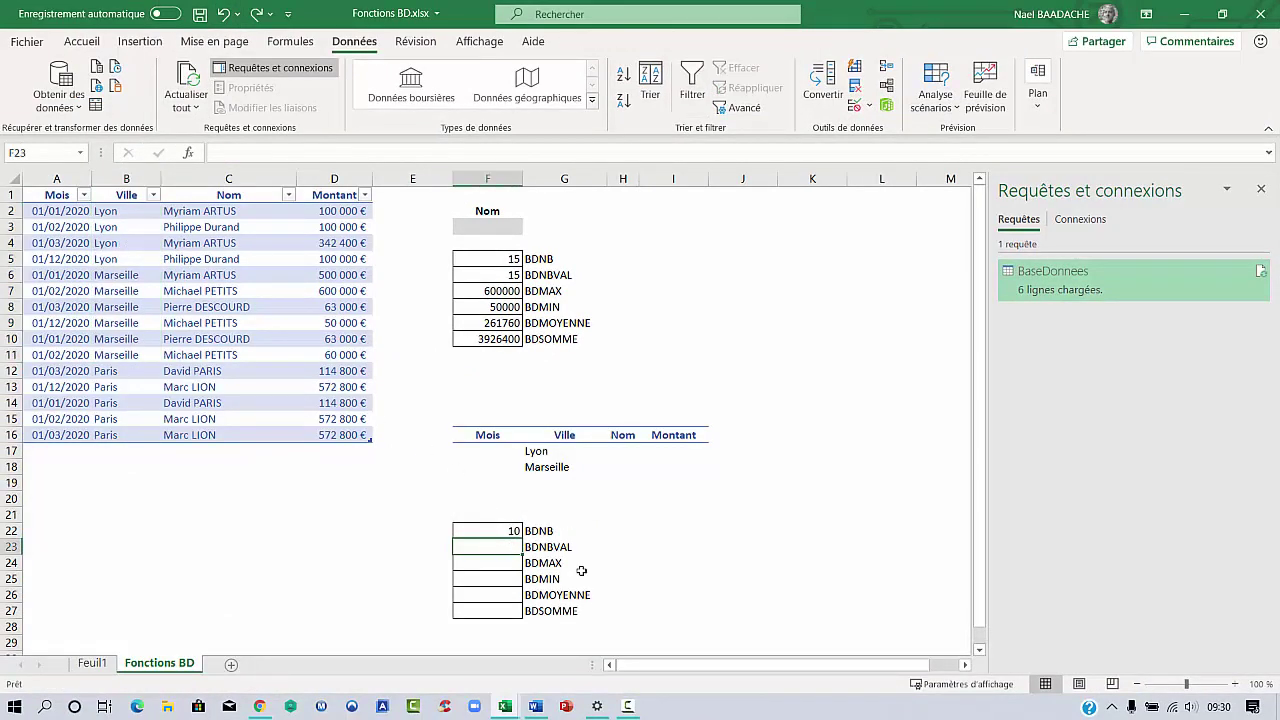
text(NB)
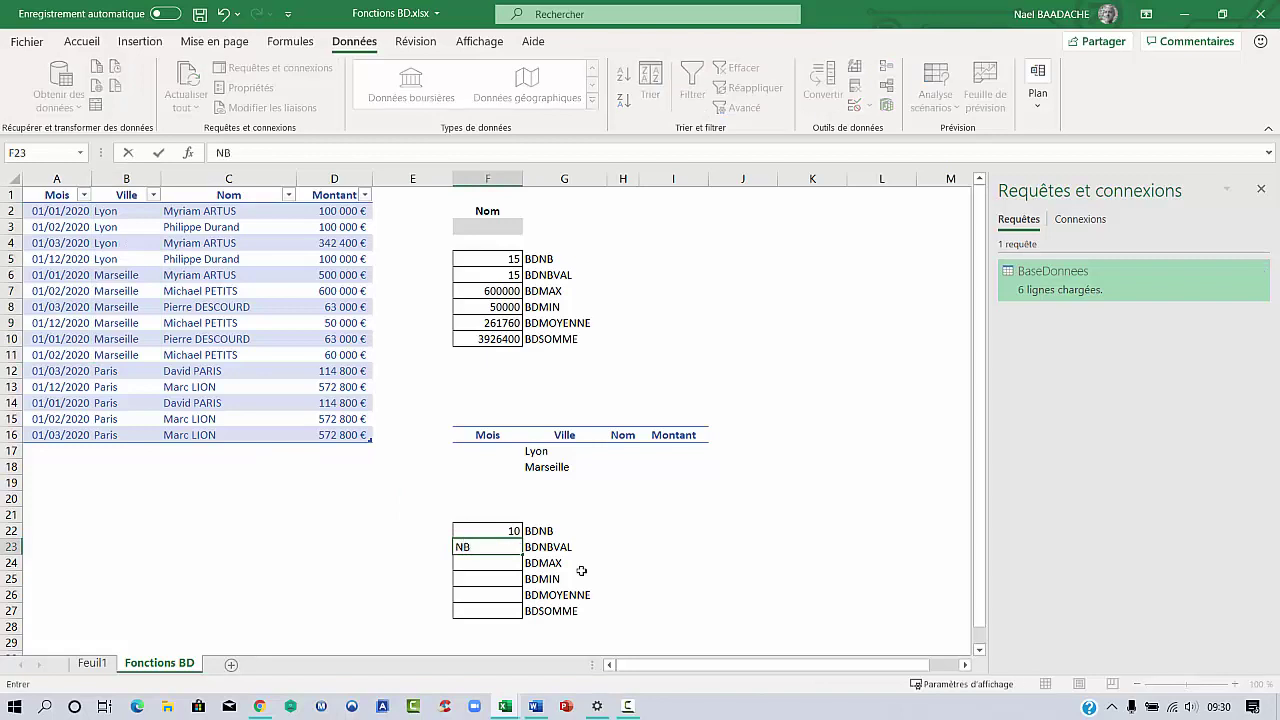
key(BackSpace)
key(BackSpace)
text(=BDNBVAL)
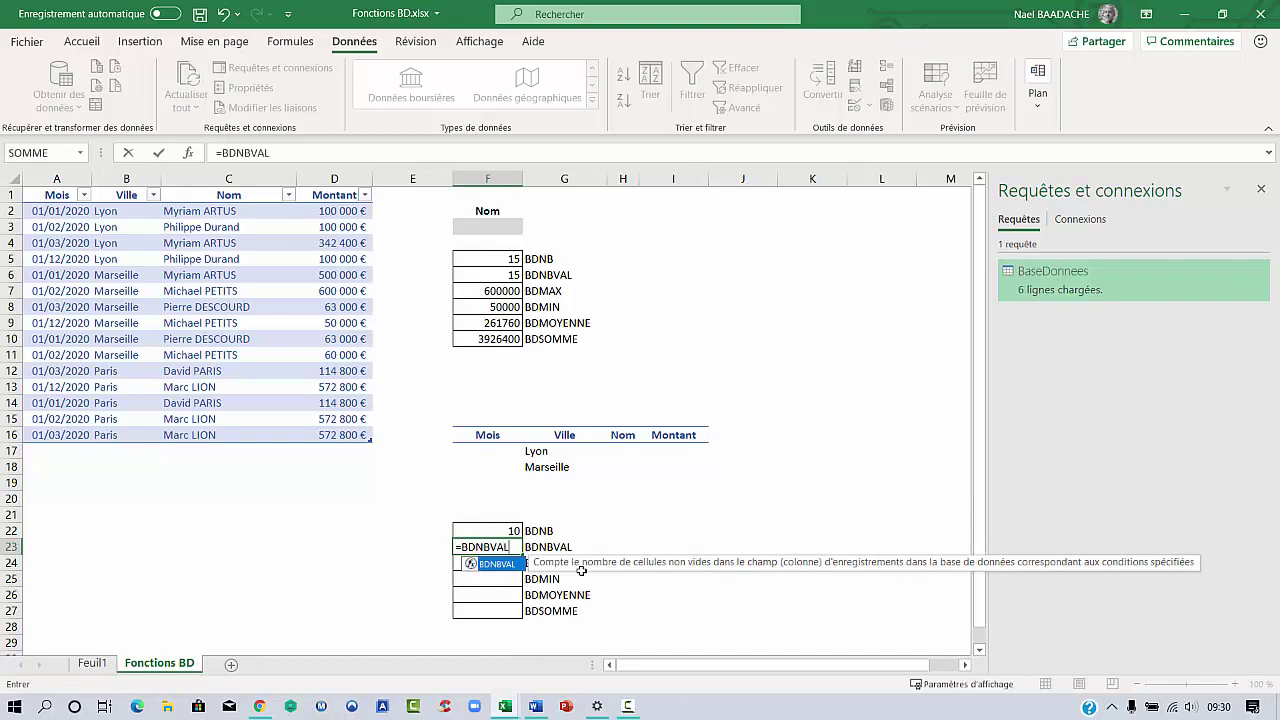
key(Tab)
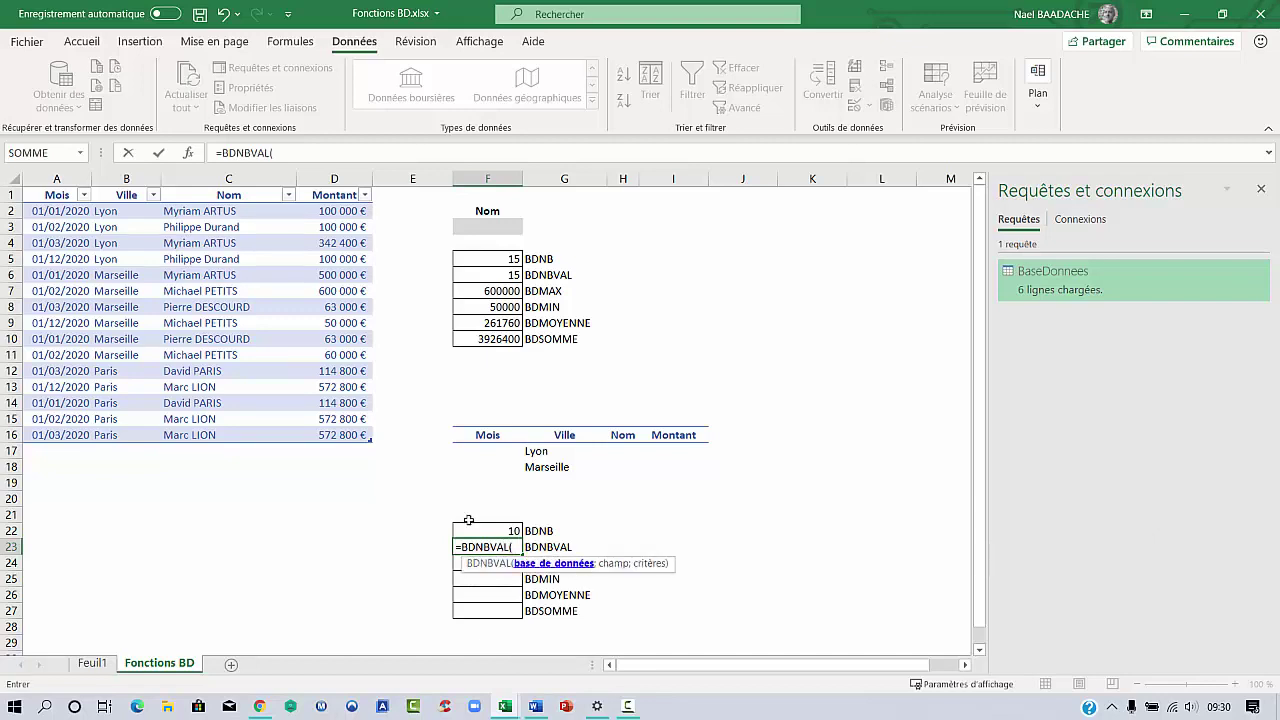
Make BDNBVAL count the Ville field of the whole table using criteria G16:G18
drag(50, 196, 325, 436)
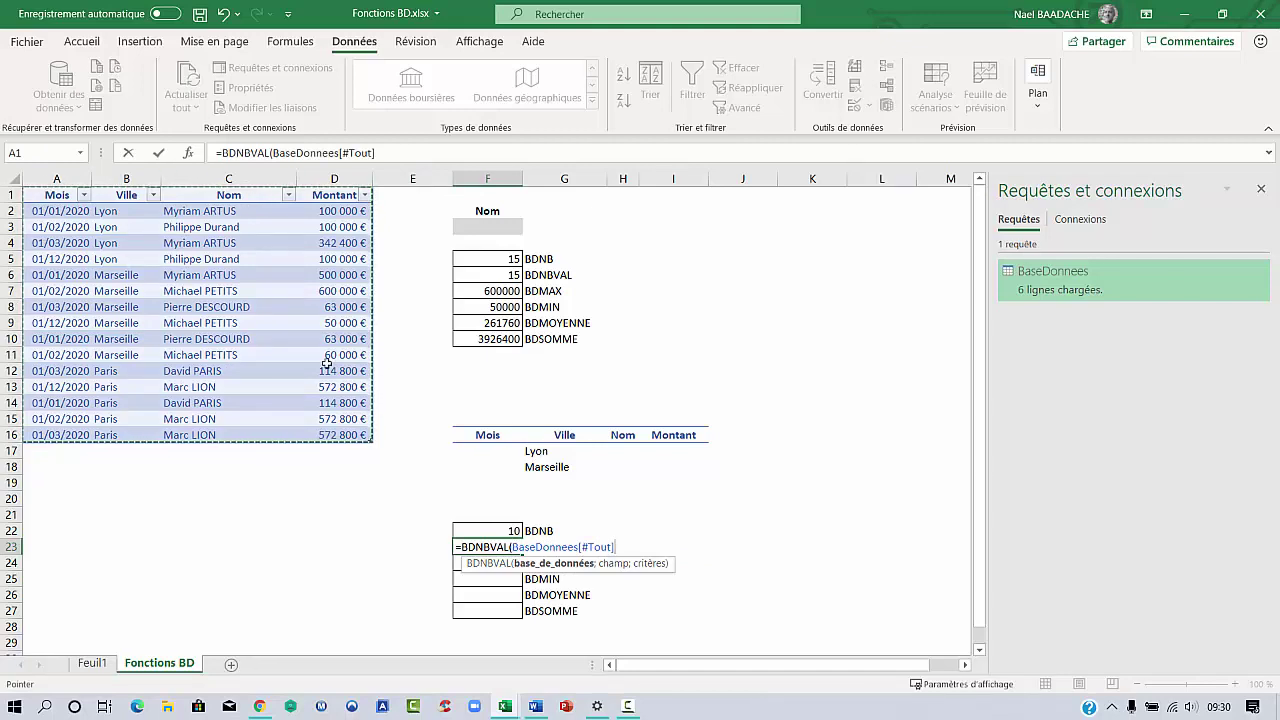
text(;)
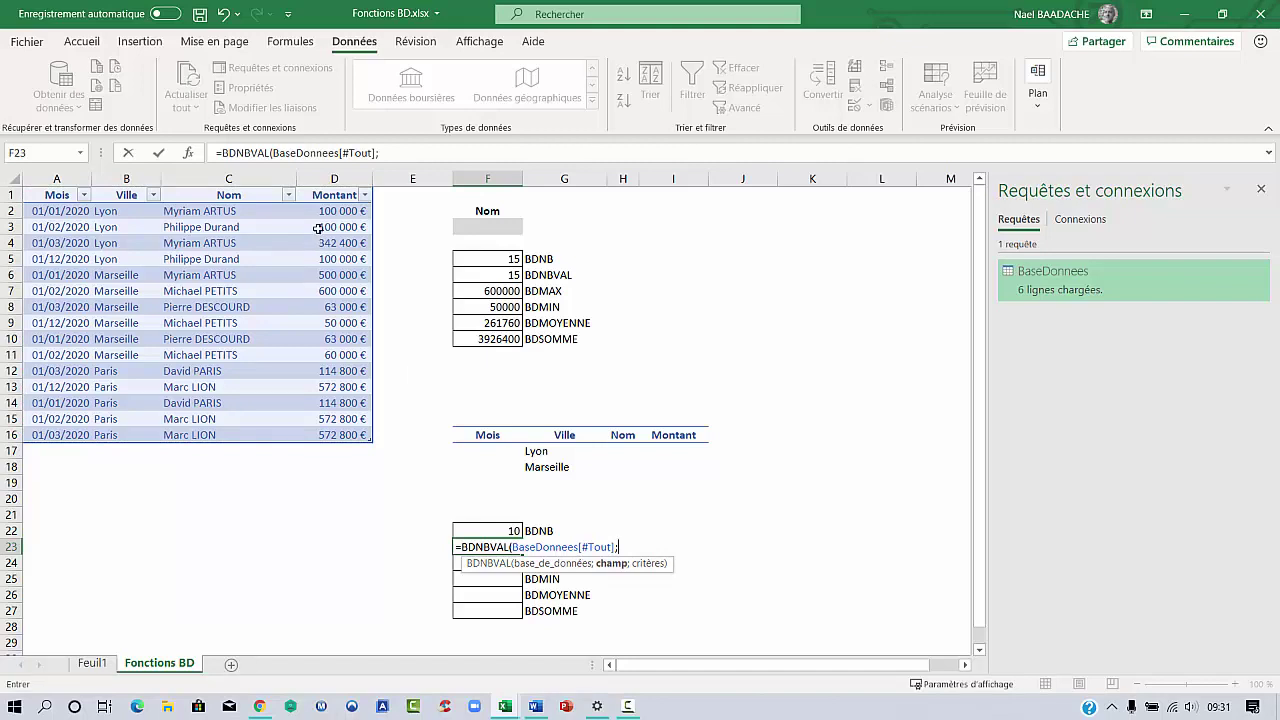
click(130, 193)
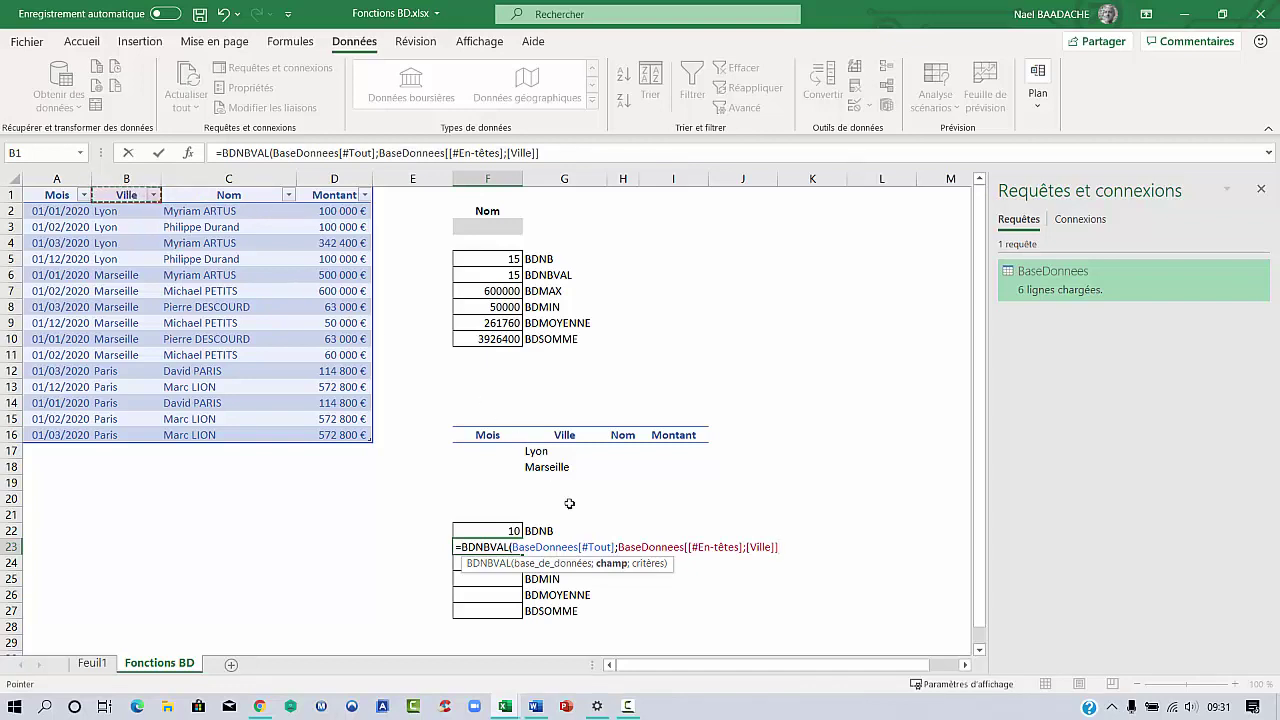
text(;)
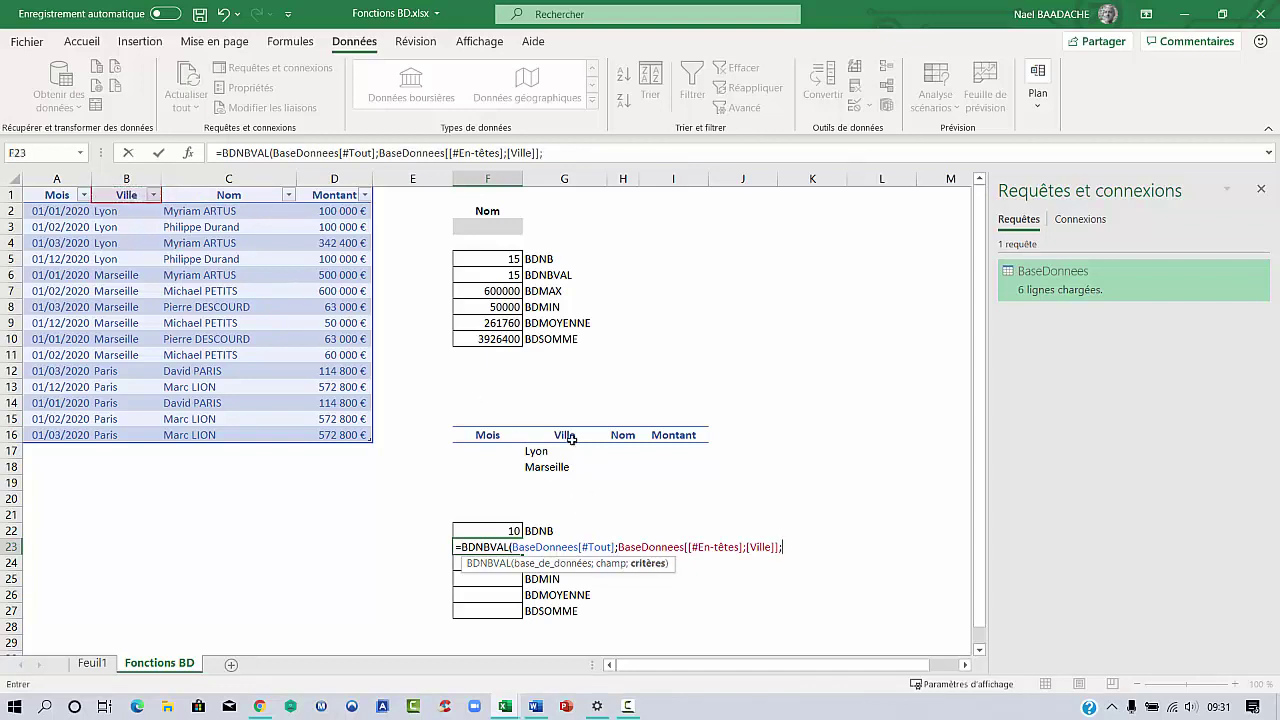
drag(565, 433, 564, 465)
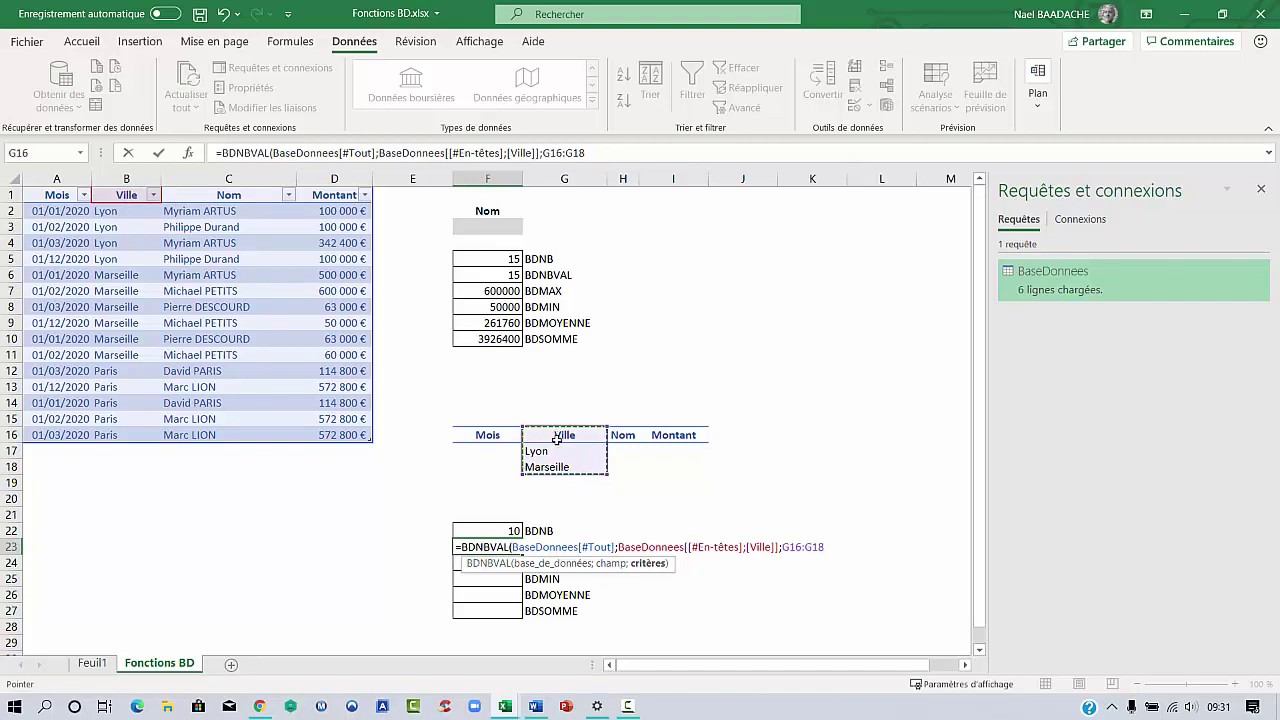
text())
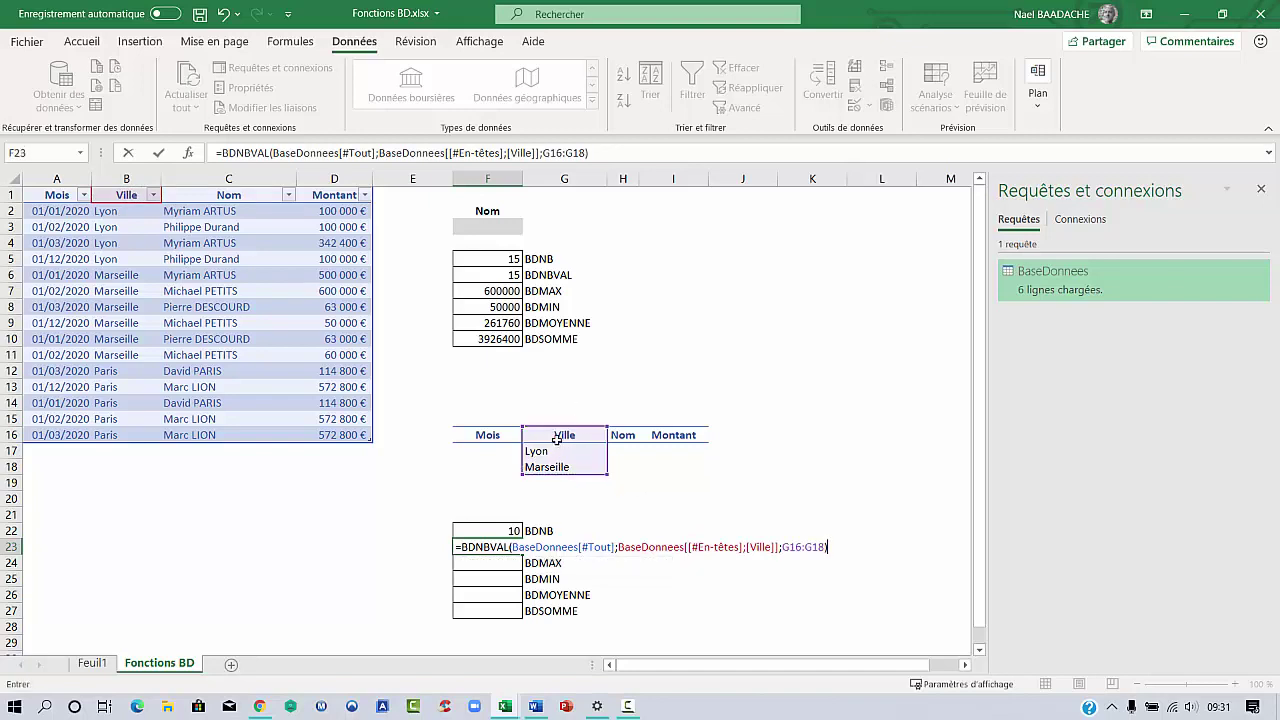
key(Return)
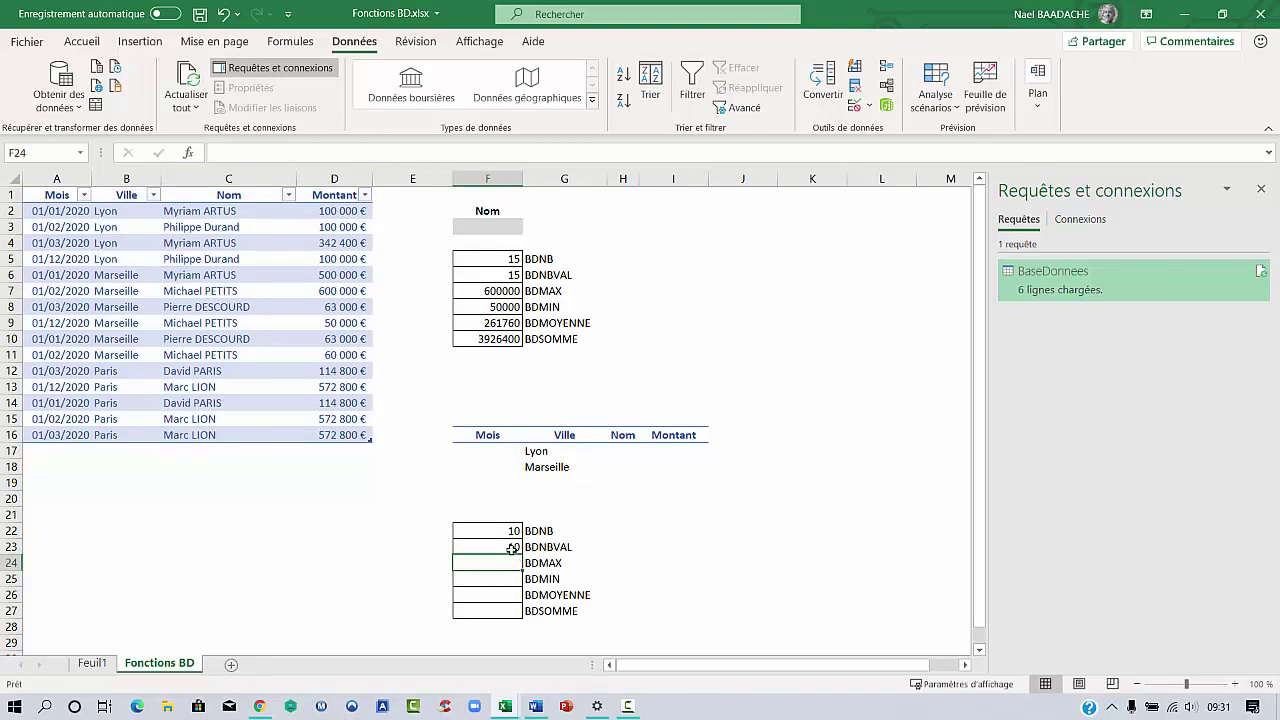
Widen column H and enter a person's full name from the table as the Nom criterion in H17
click(508, 549)
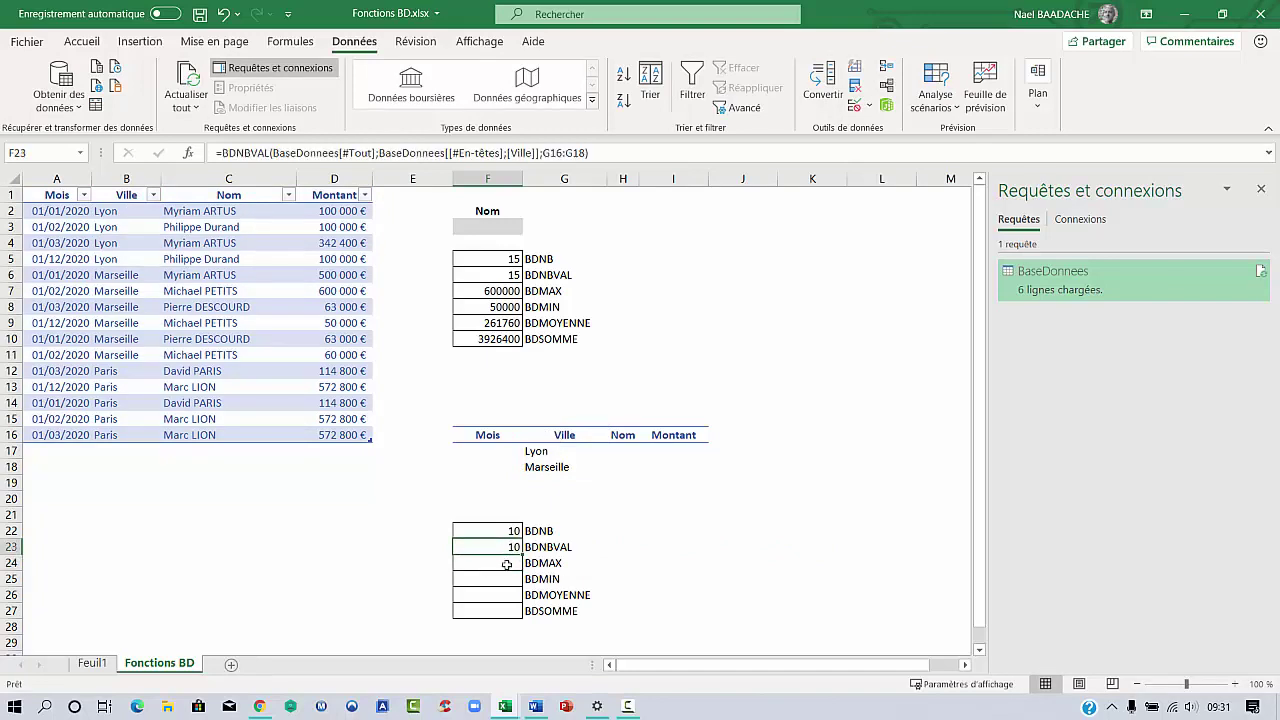
click(618, 451)
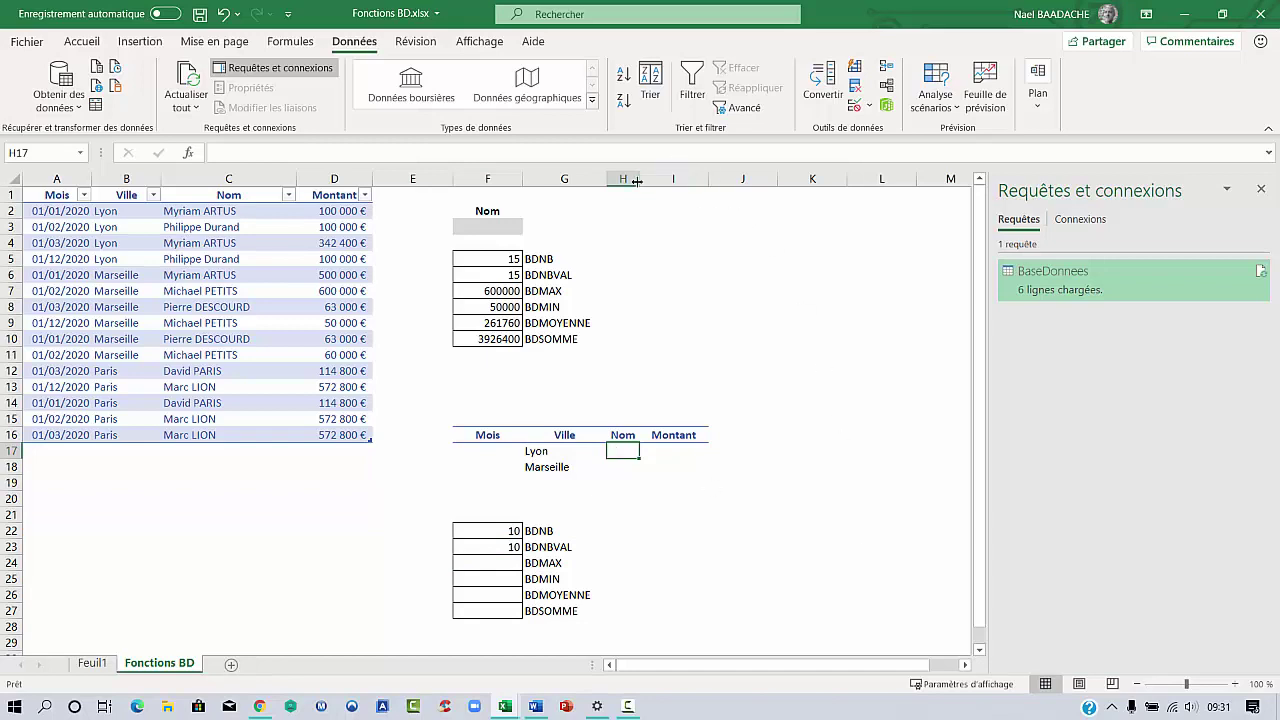
drag(640, 181, 704, 186)
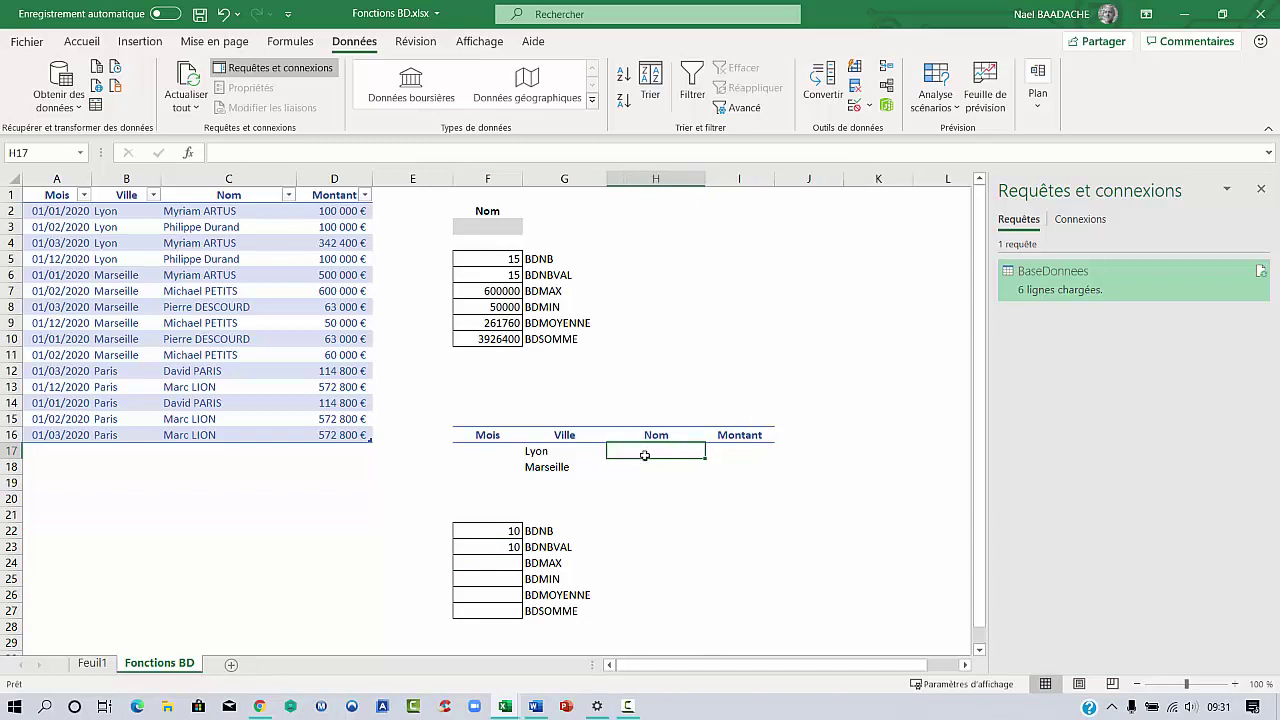
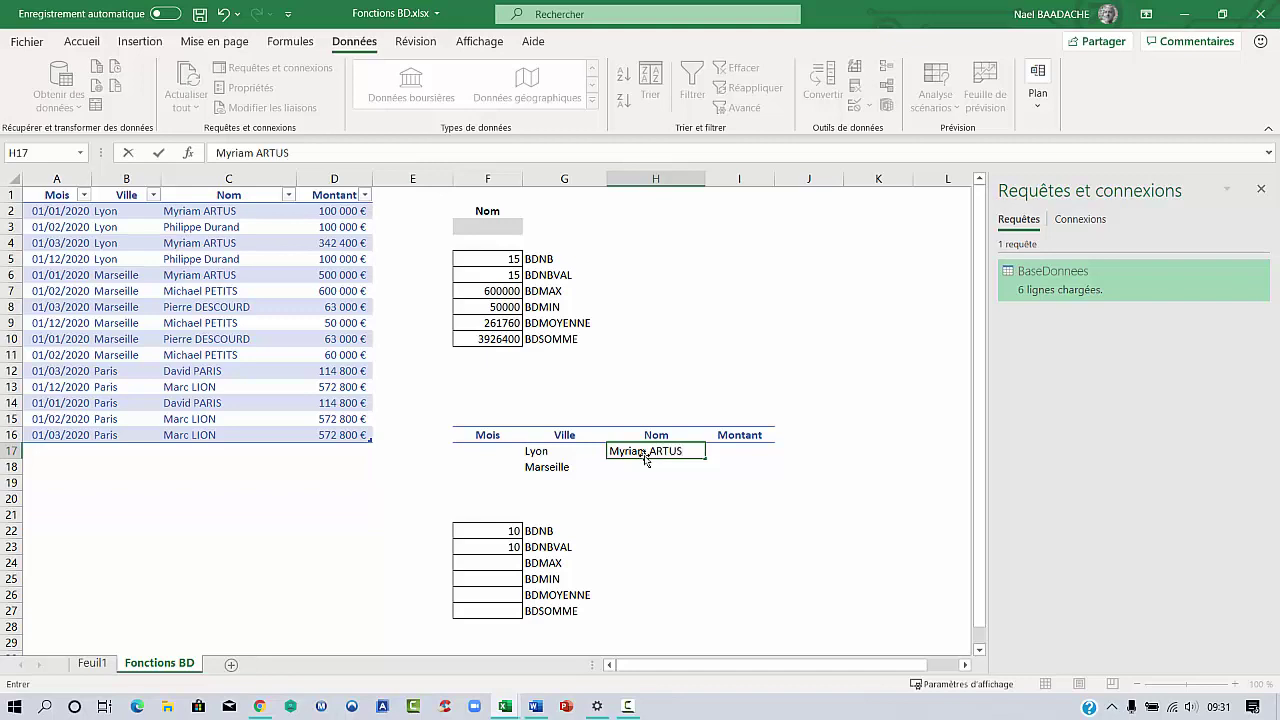
key(Tab)
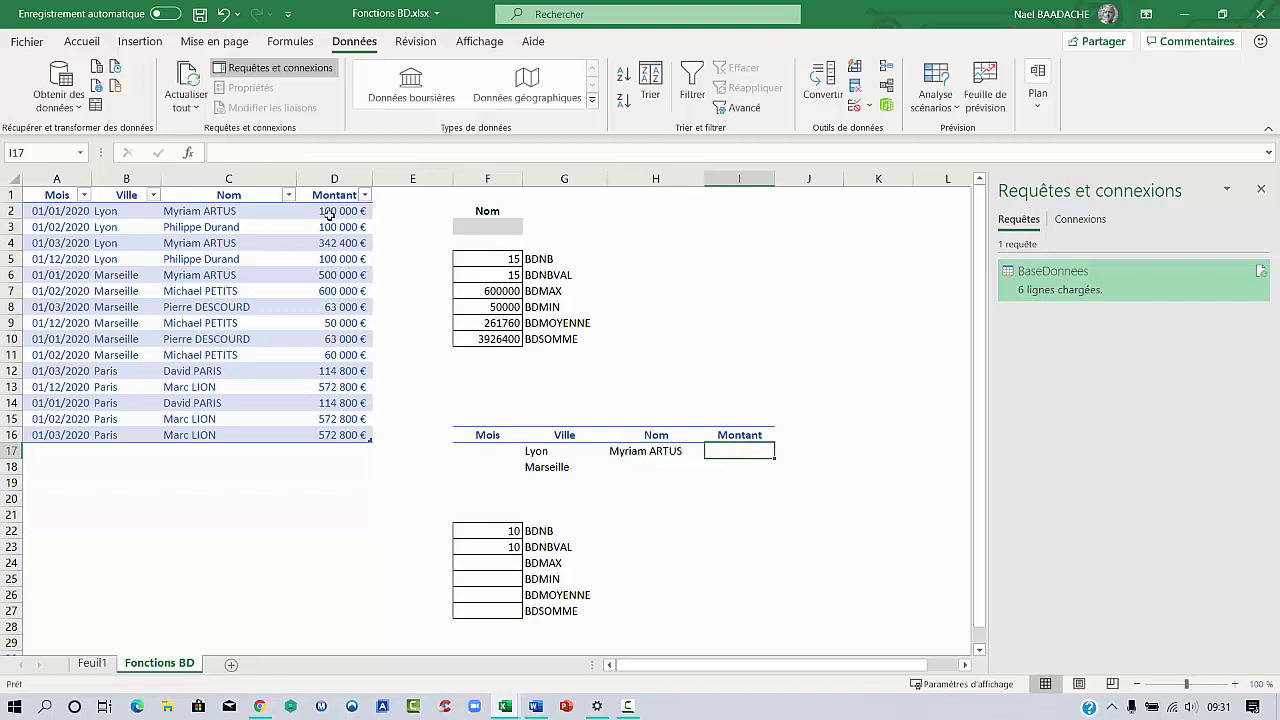
click(288, 195)
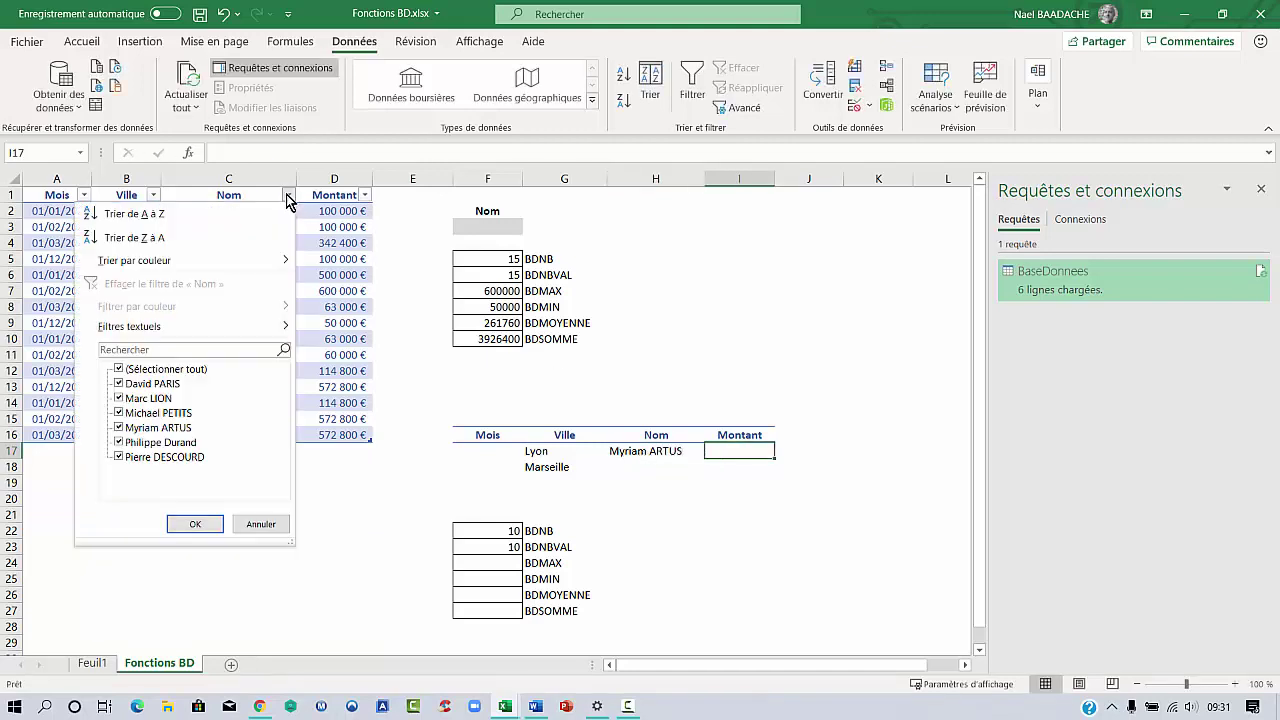
click(119, 370)
click(119, 428)
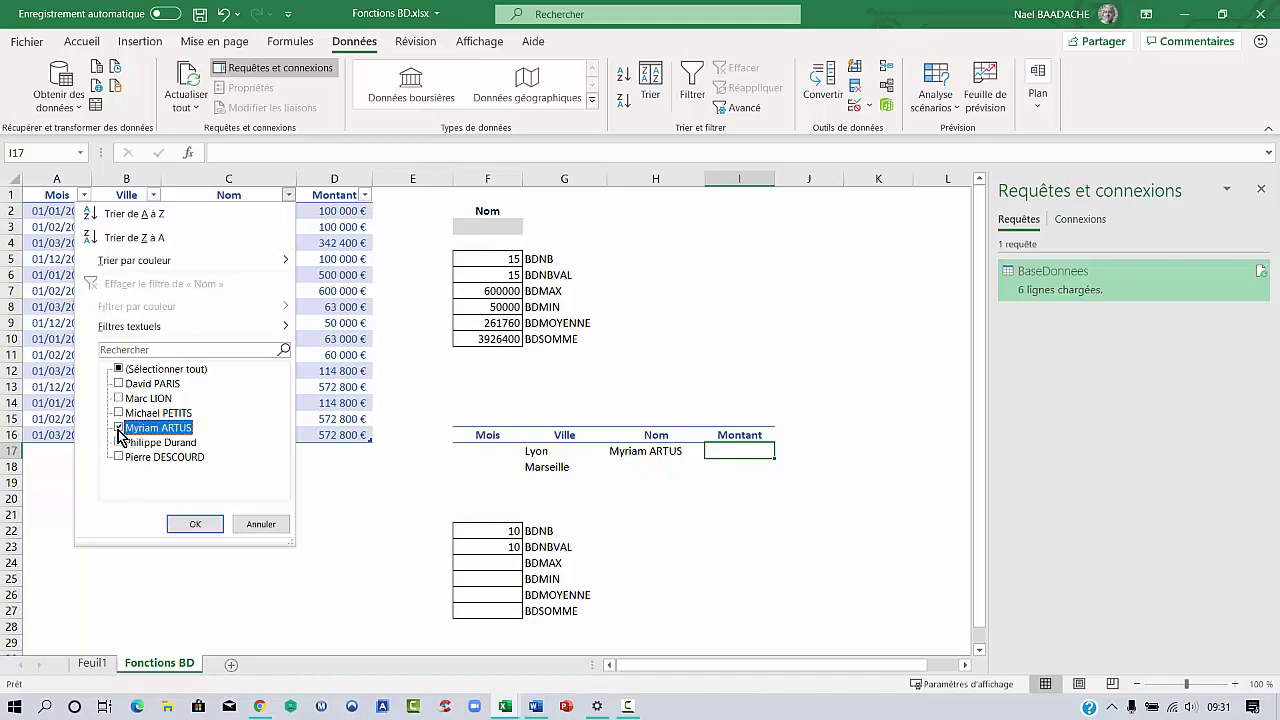
click(194, 524)
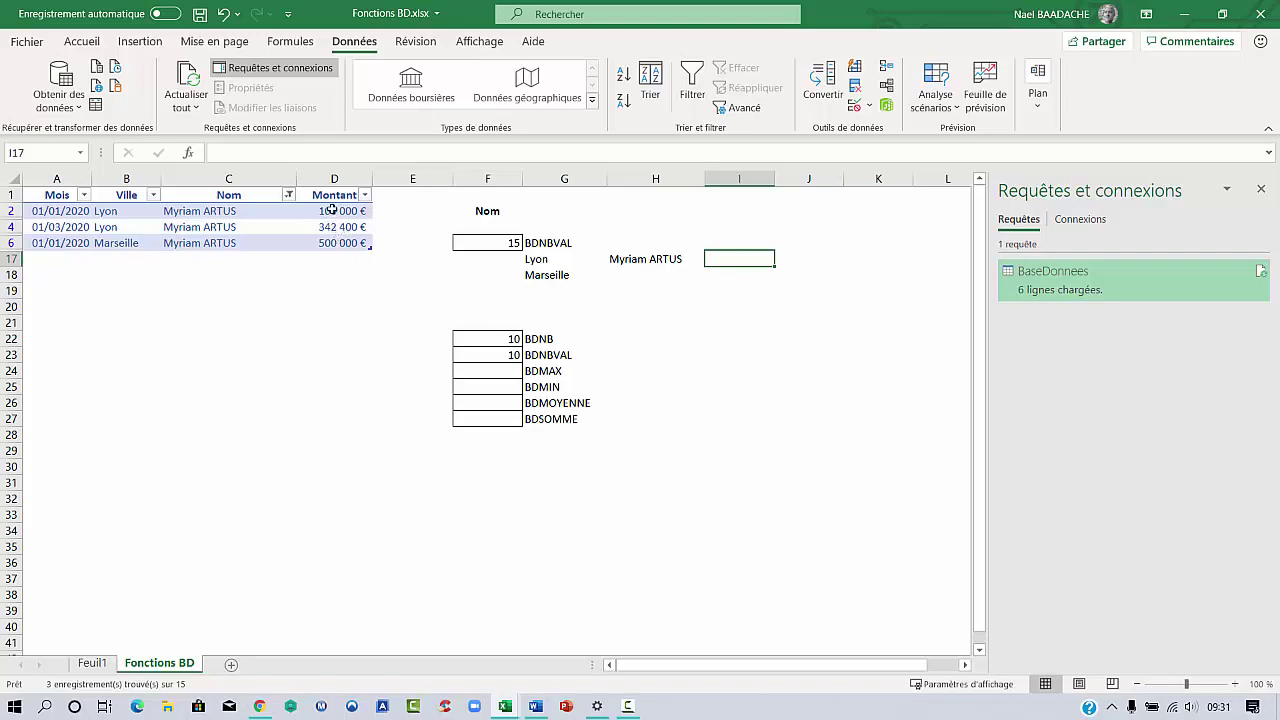
click(333, 211)
click(333, 226)
click(337, 243)
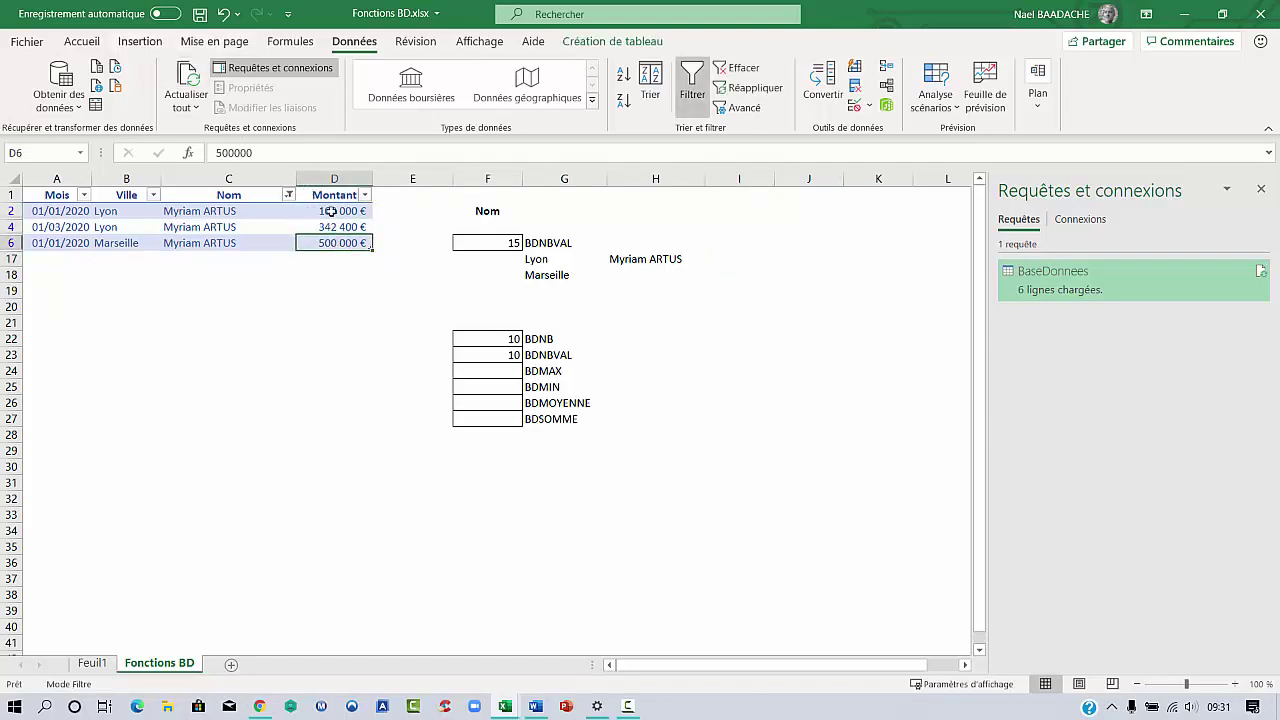
drag(333, 226, 335, 242)
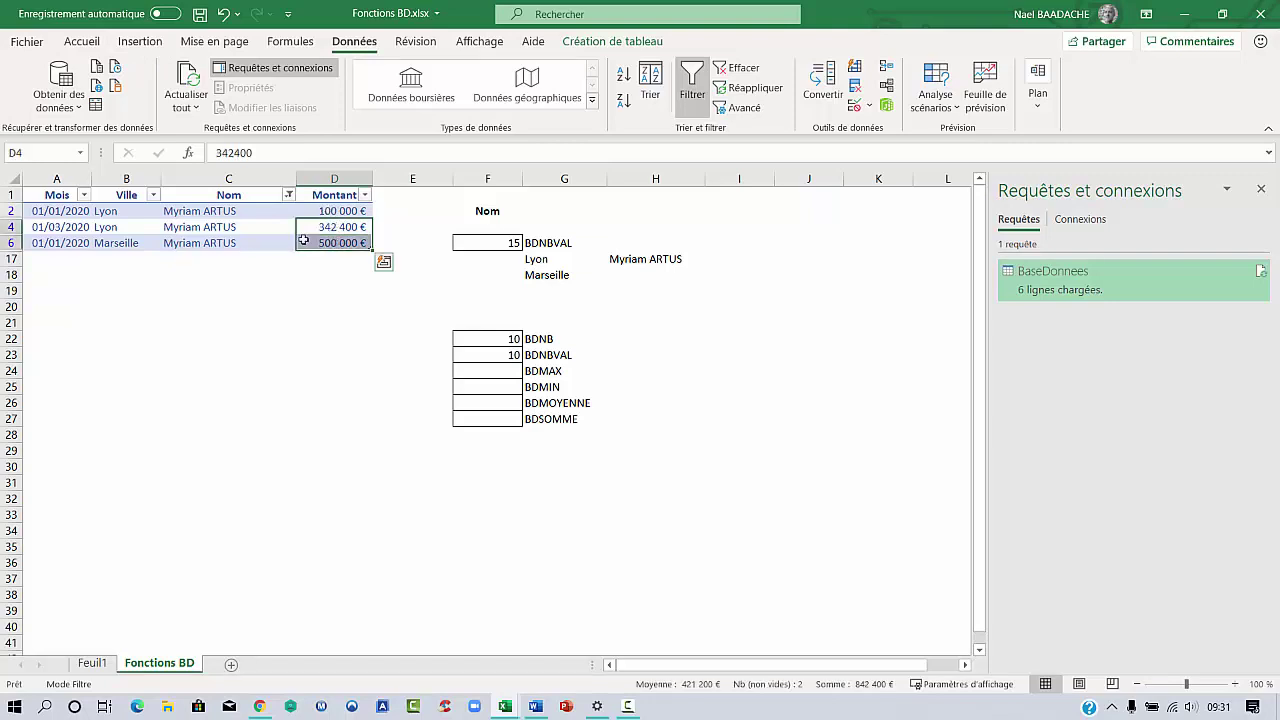
click(106, 228)
click(106, 243)
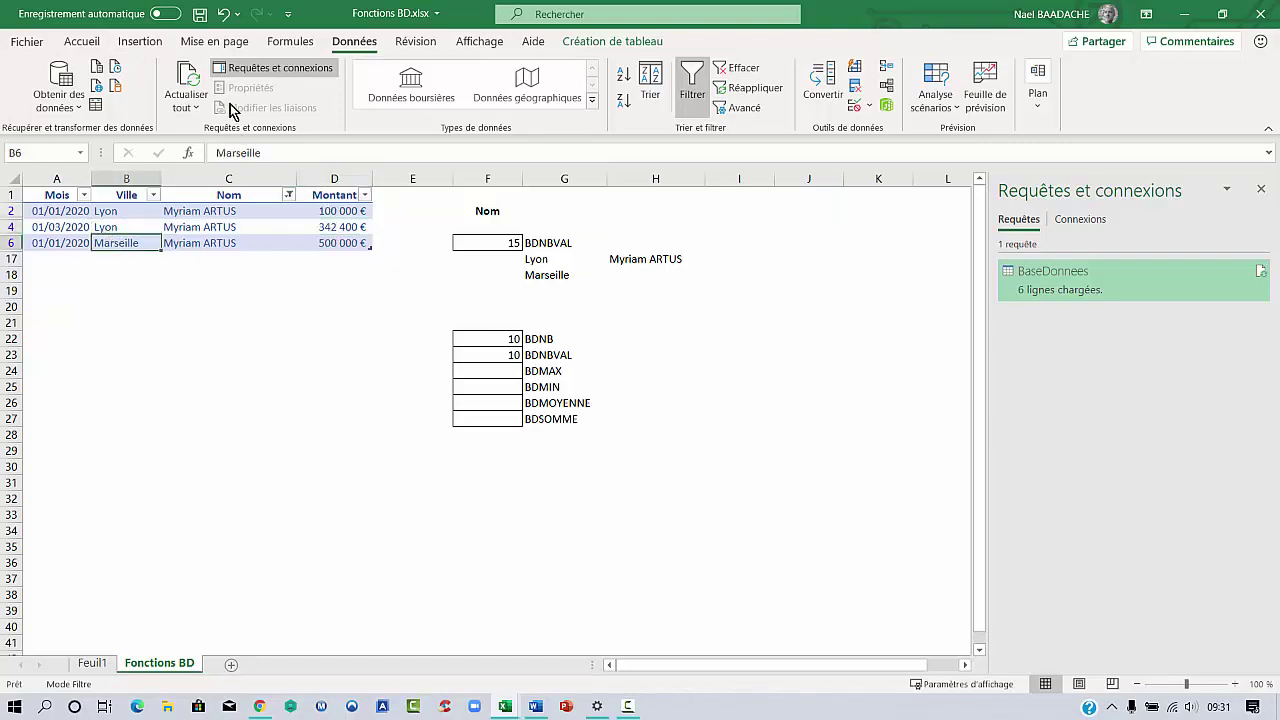
click(226, 20)
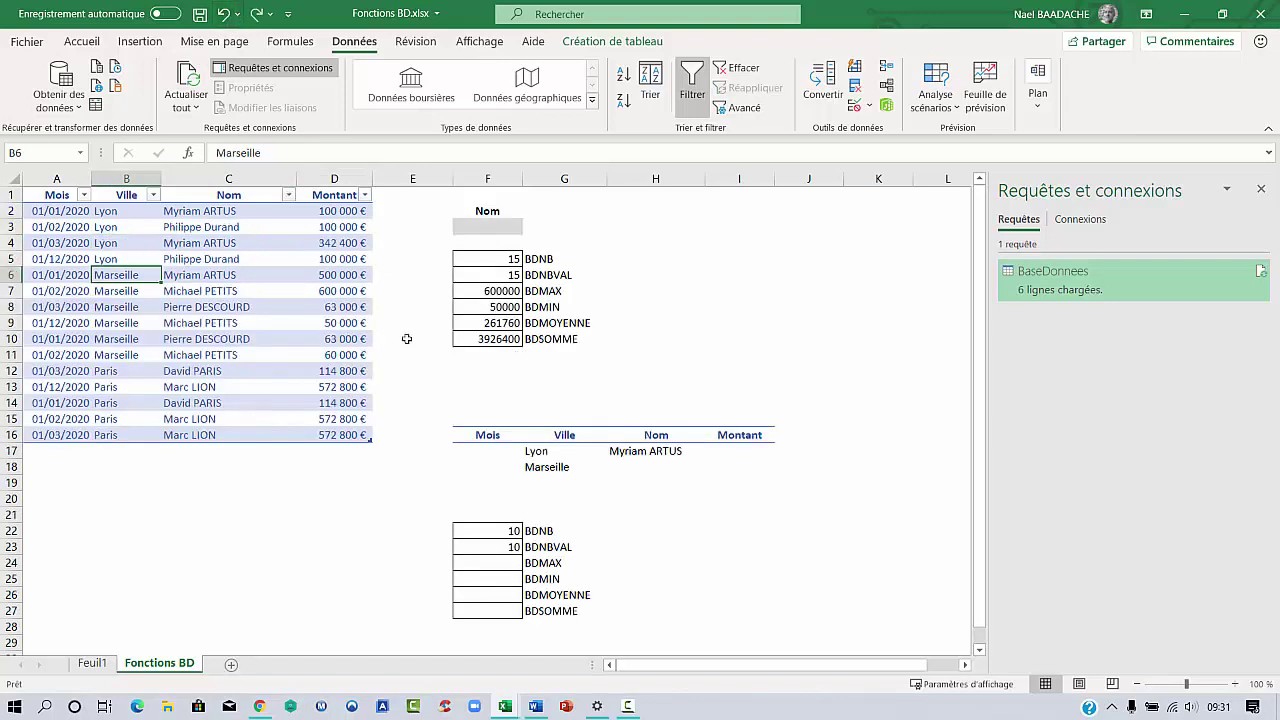
click(503, 564)
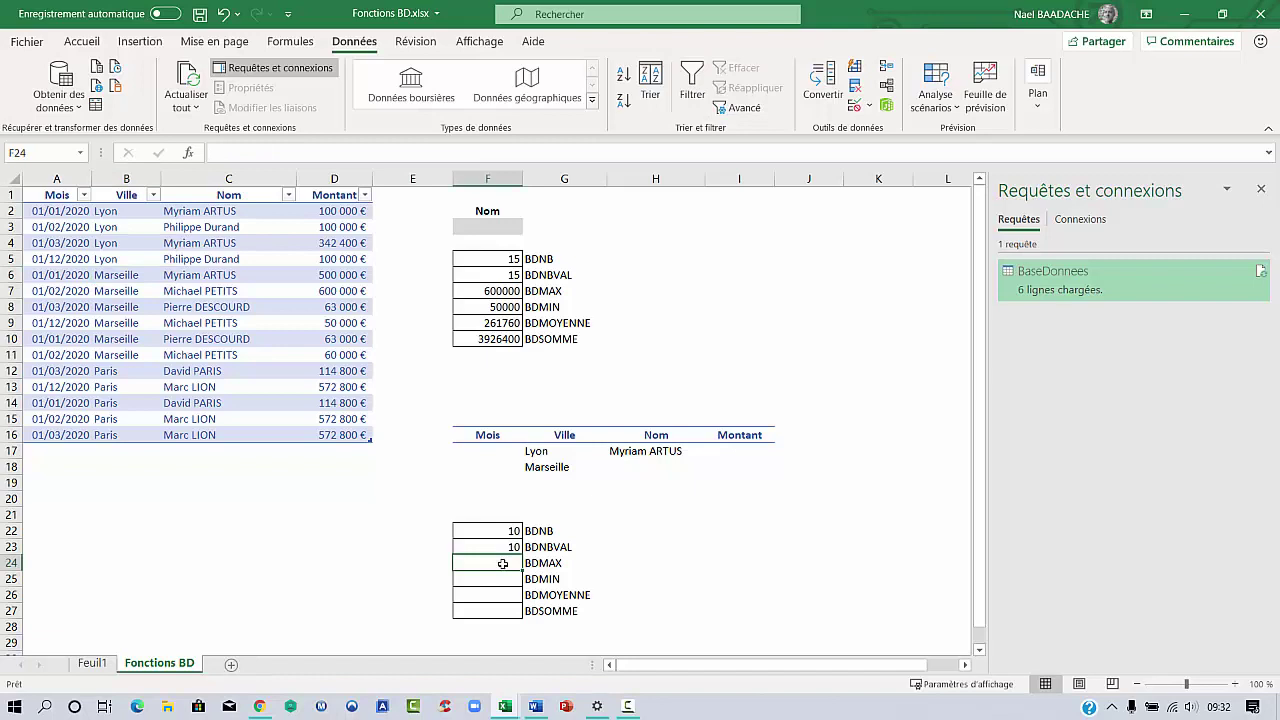
Start a BDMAX formula in F24 using the whole BaseDonnees table as the database
click(661, 451)
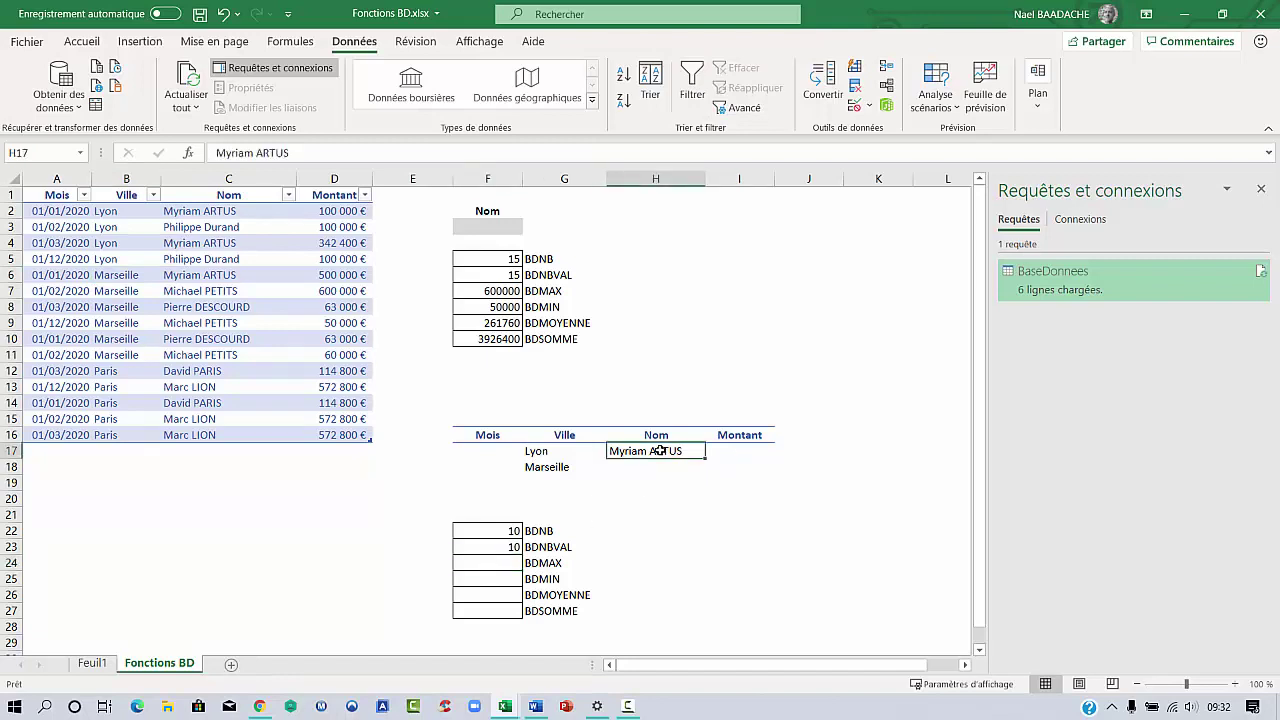
click(540, 451)
key(Down)
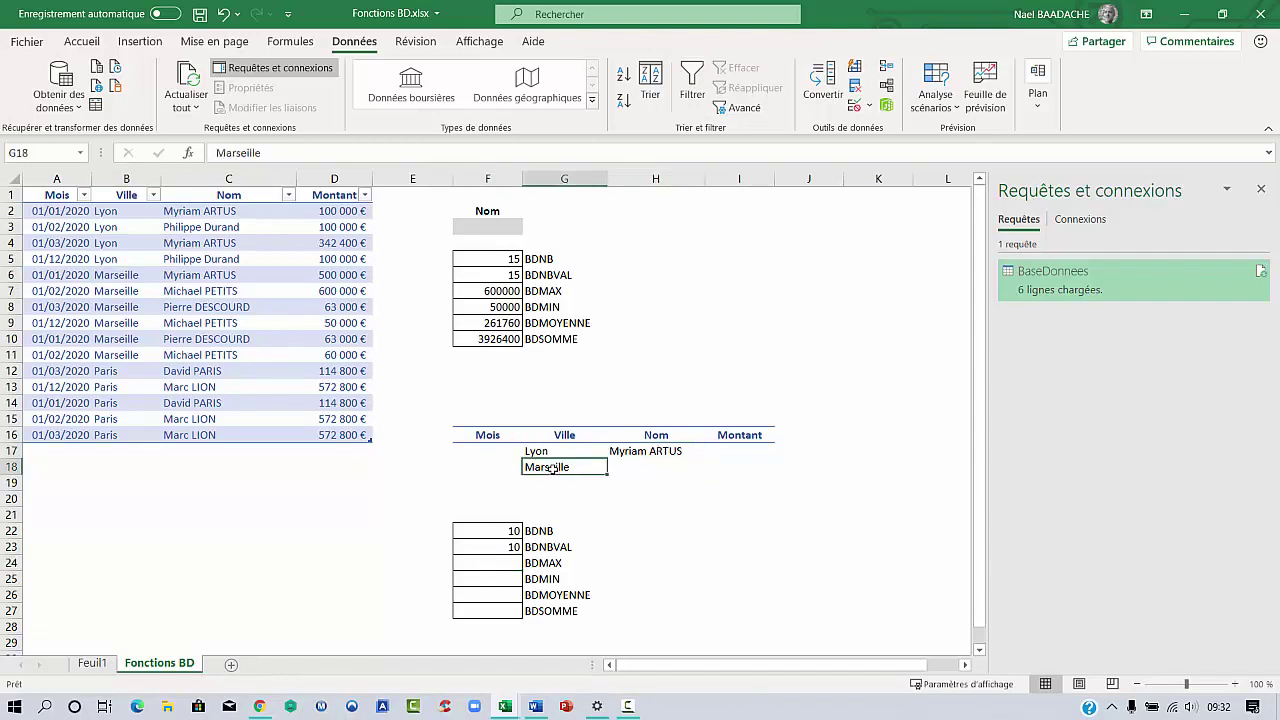
click(484, 563)
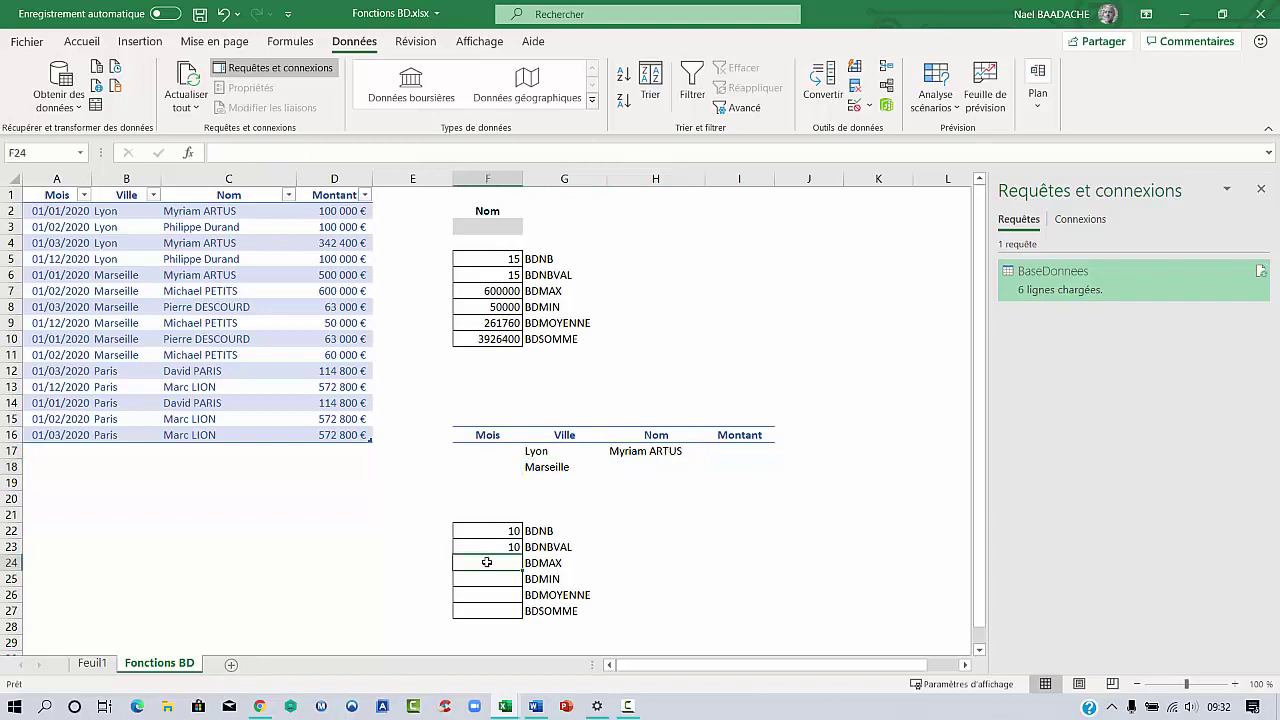
text(=b)
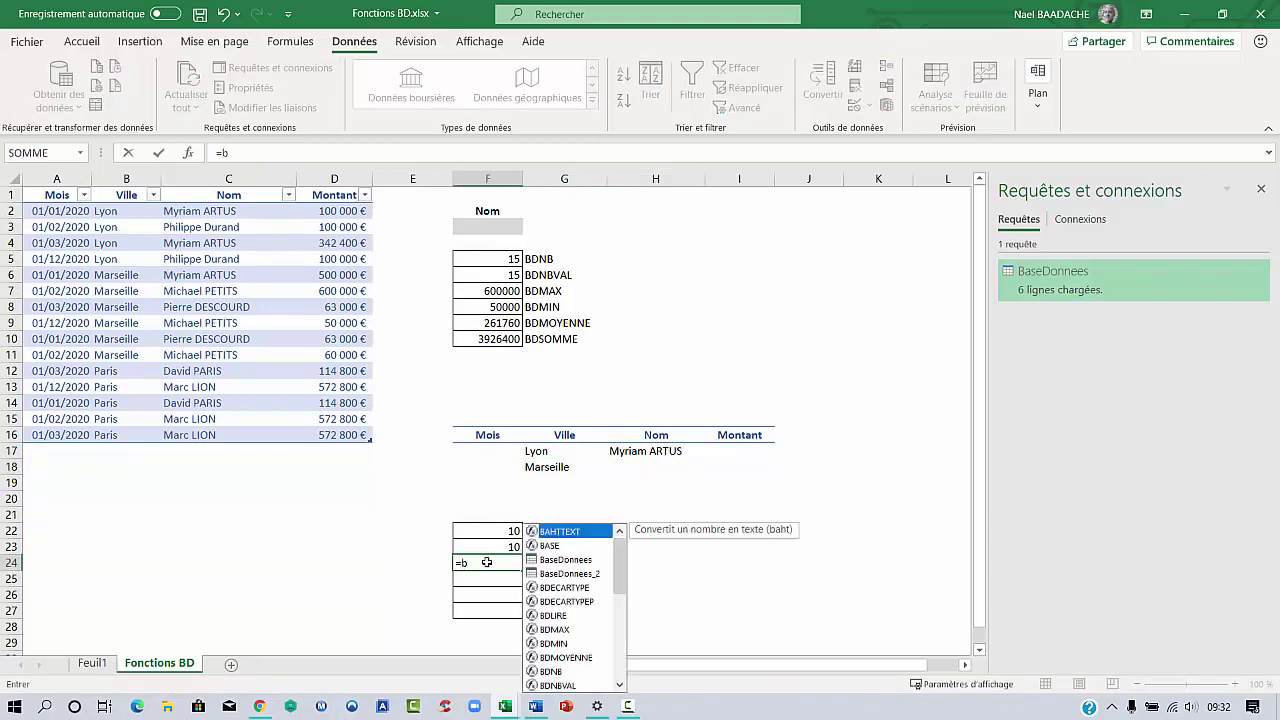
text(dmax)
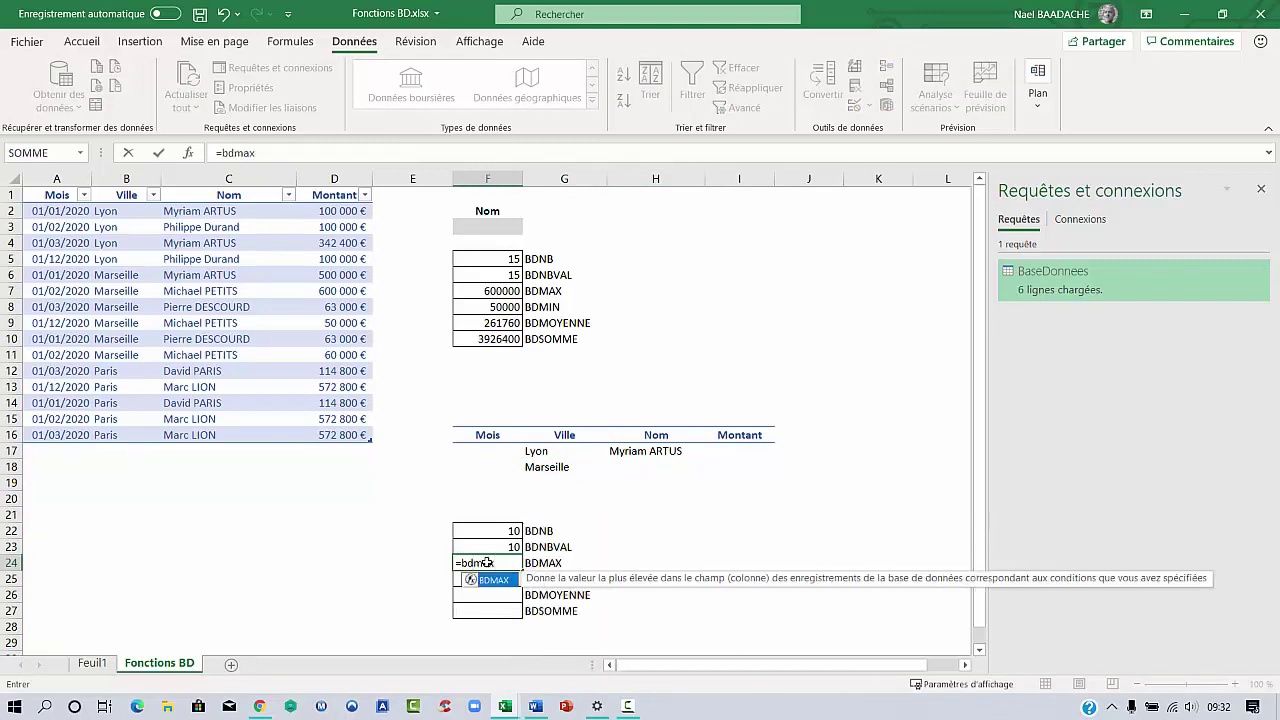
text(()
drag(57, 195, 328, 420)
text(;)
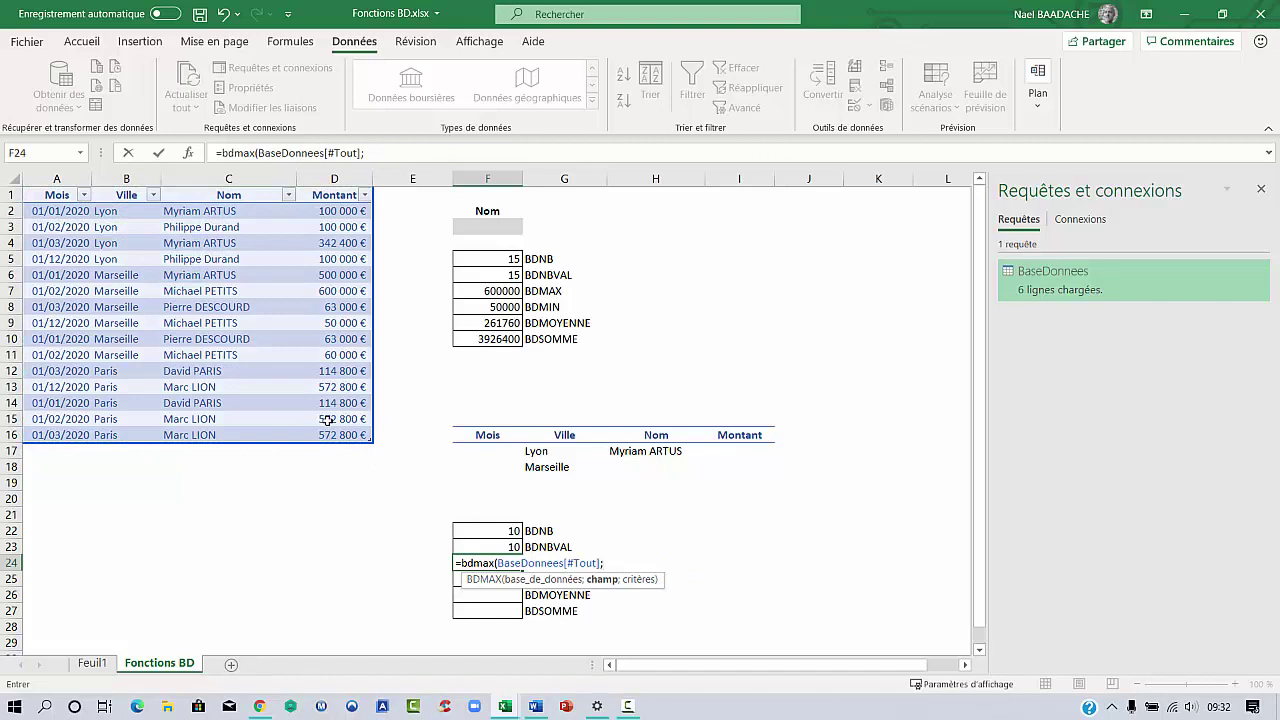
drag(567, 436, 632, 465)
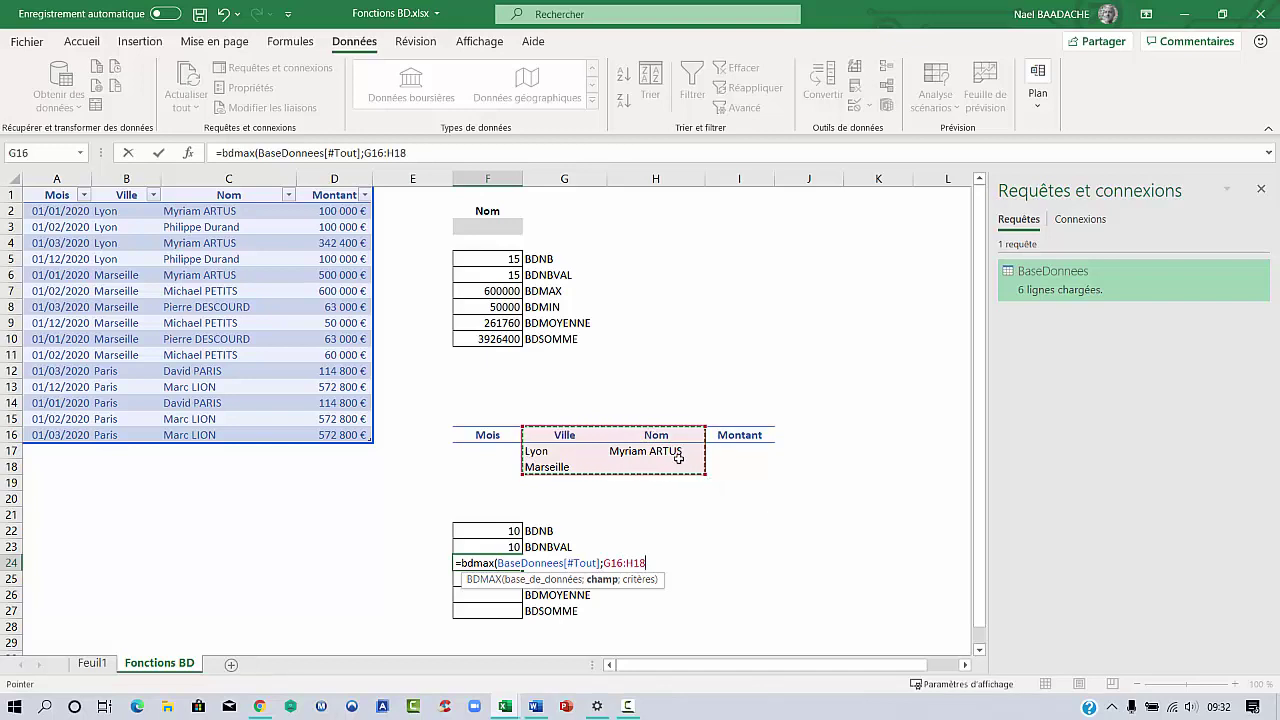
key(BackSpace)
key(BackSpace)
key(BackSpace)
key(BackSpace)
key(BackSpace)
key(BackSpace)
key(BackSpace)
key(BackSpace)
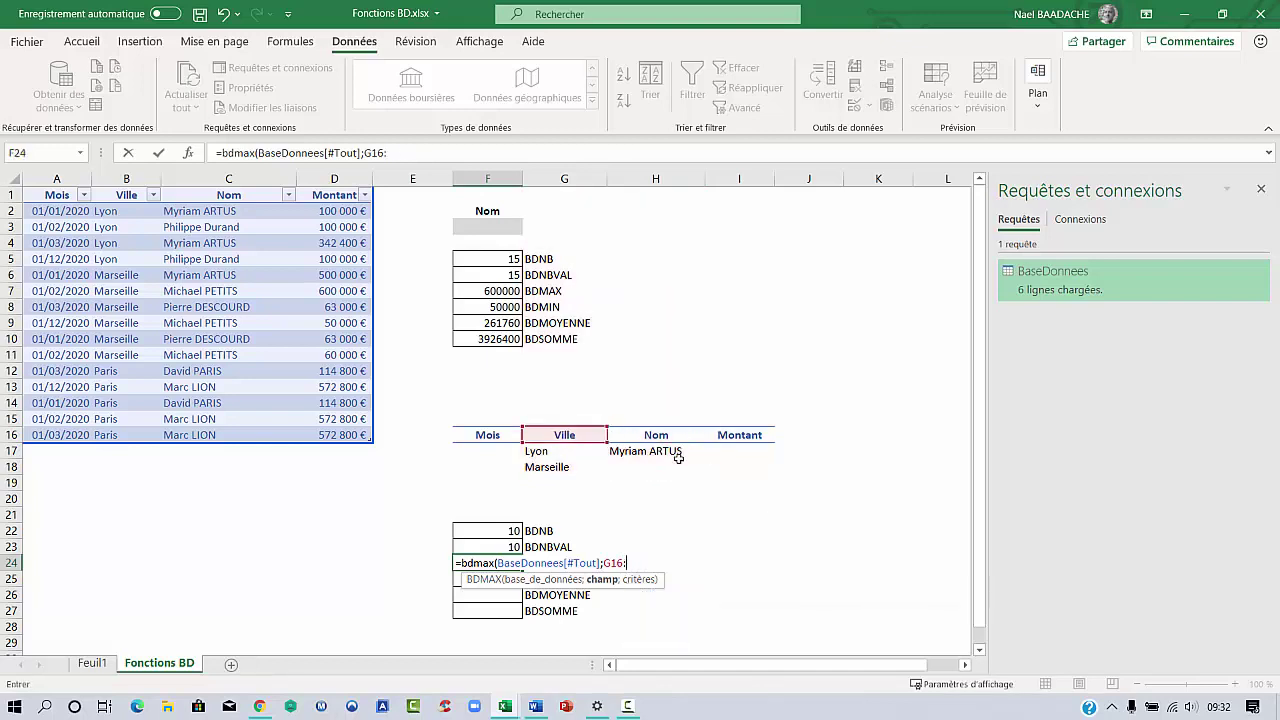
Finish BDMAX with the Montant field and criteria G16:H18, returning 600000
text(;)
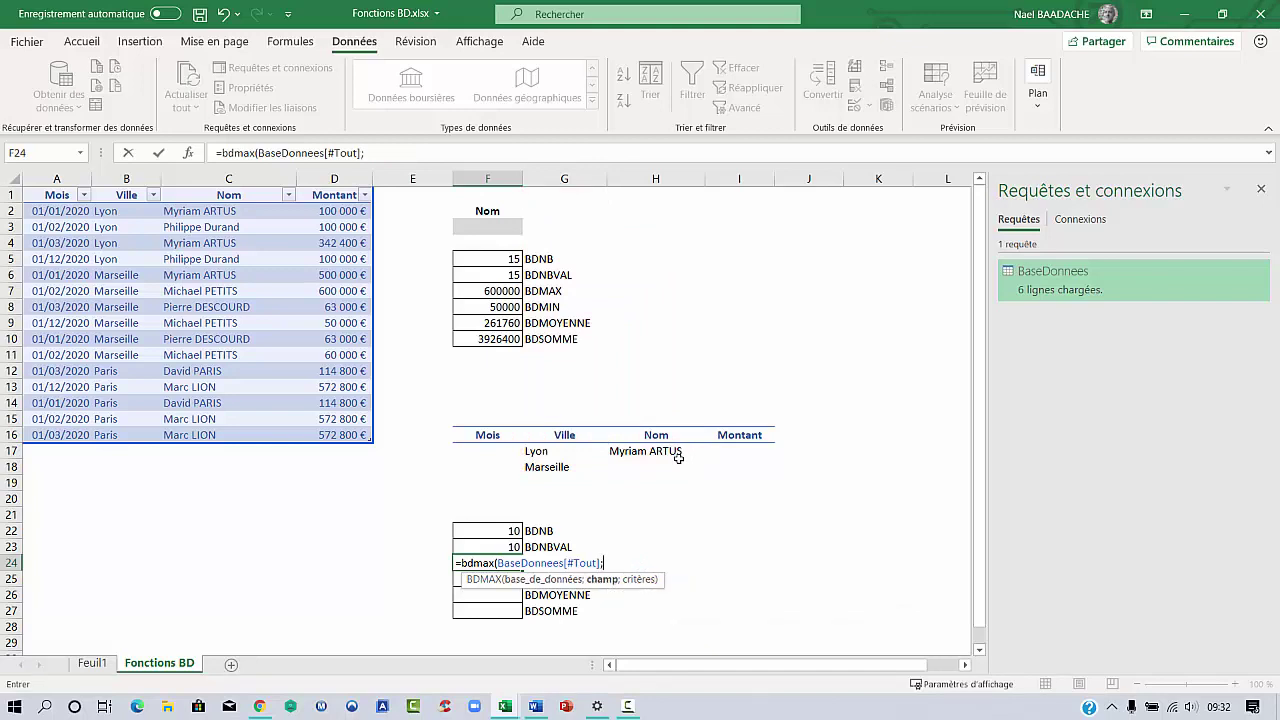
click(340, 196)
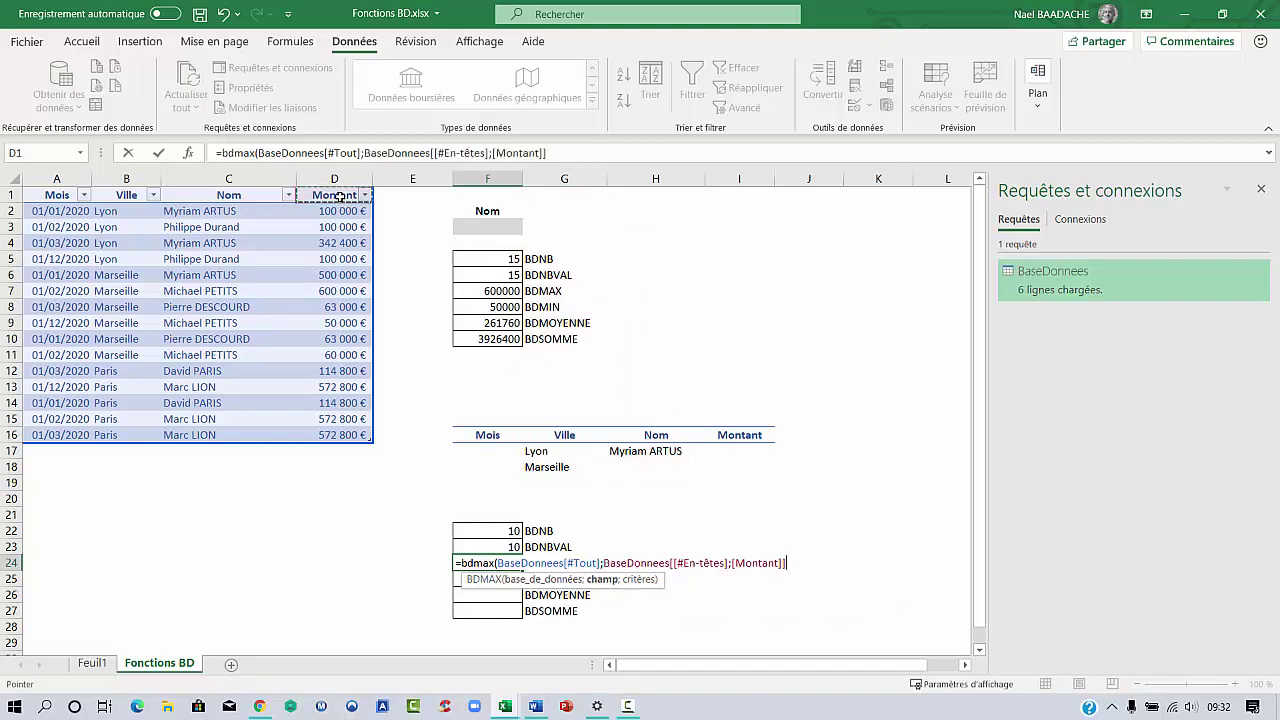
text(;)
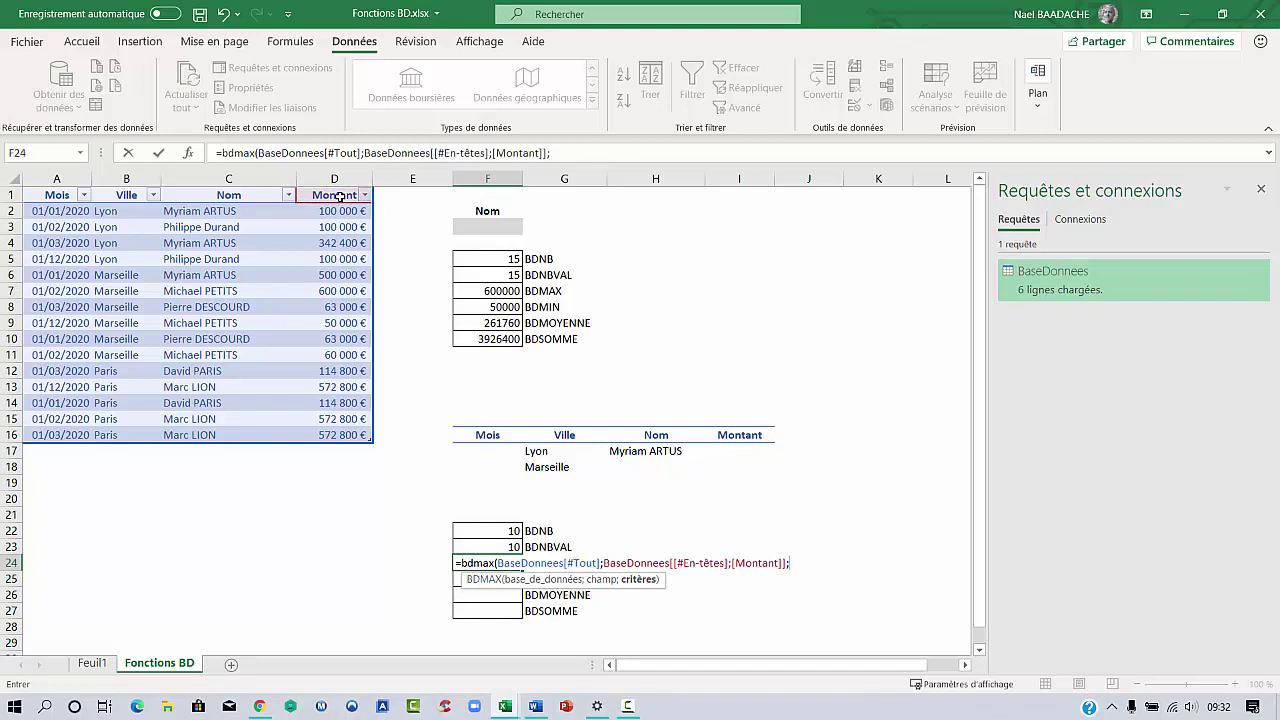
drag(565, 436, 630, 463)
text())
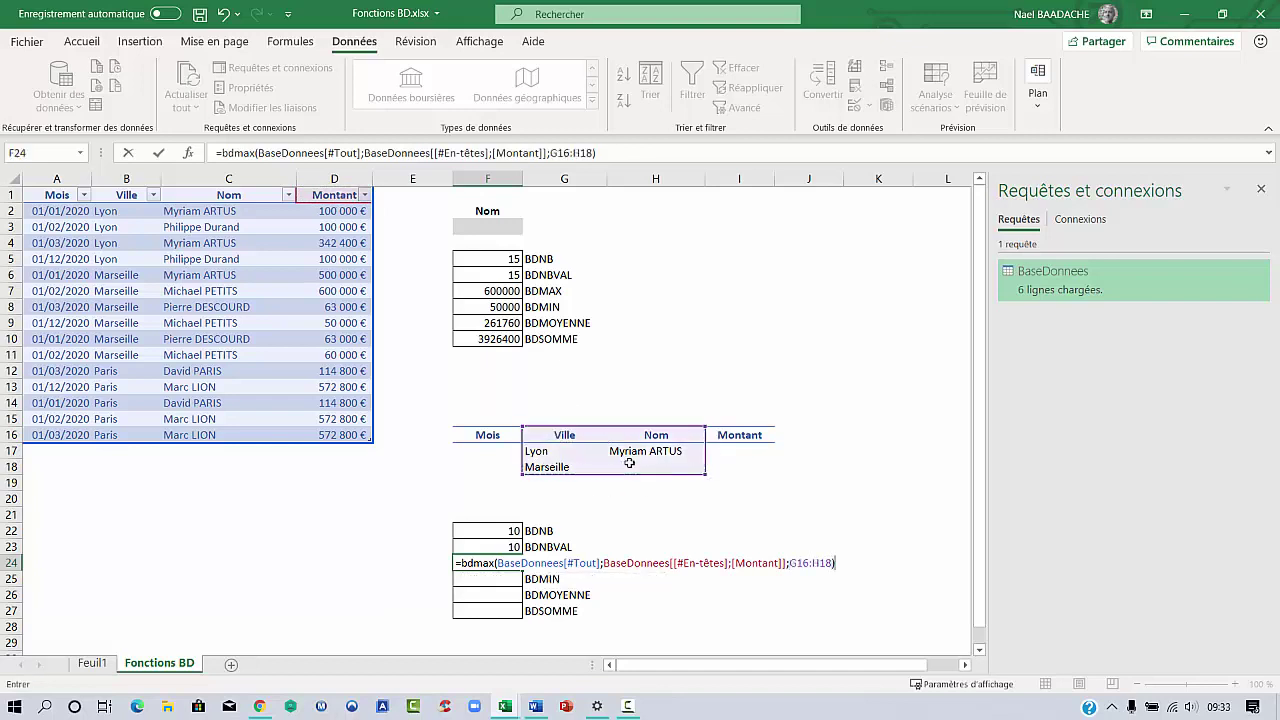
key(Return)
key(Up)
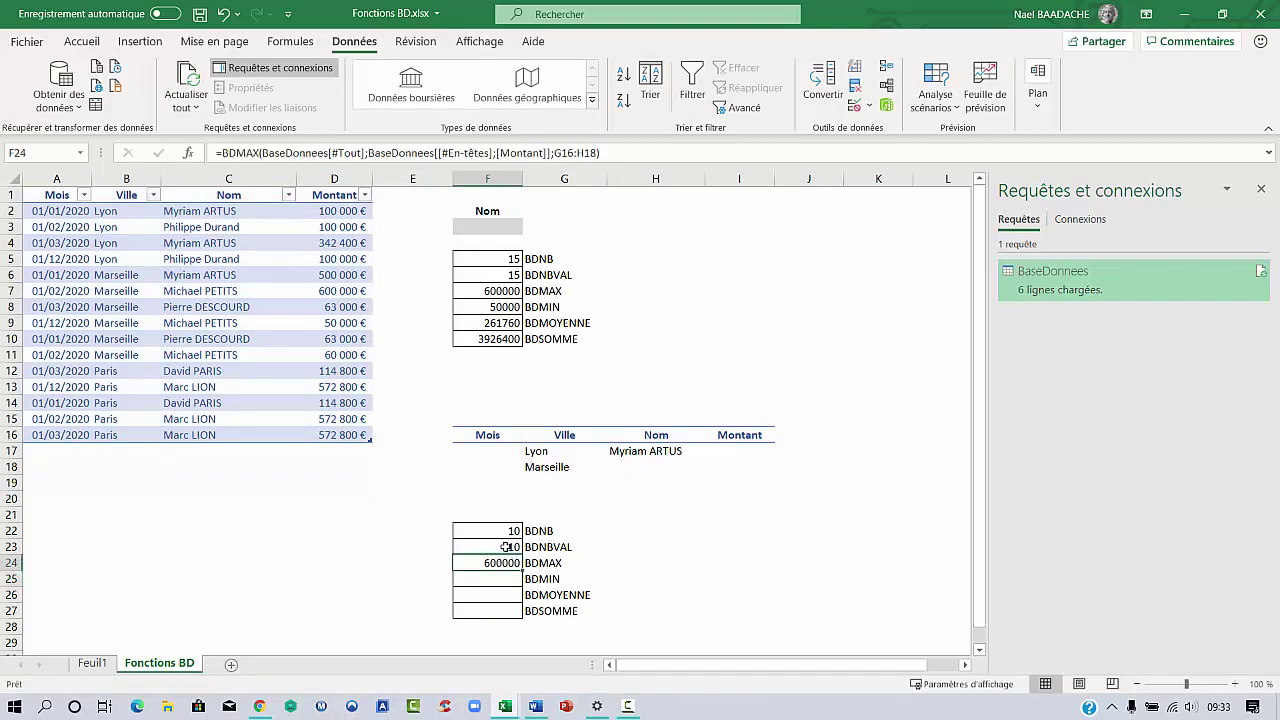
drag(556, 455, 592, 466)
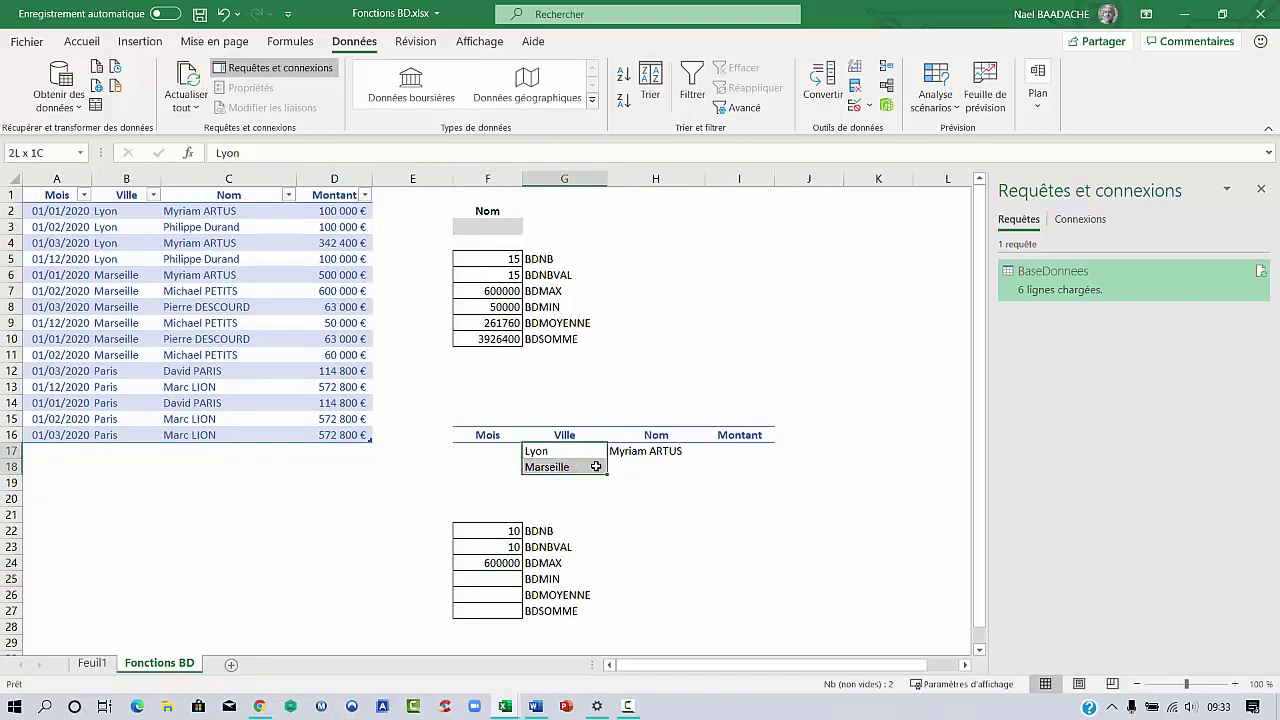
click(501, 563)
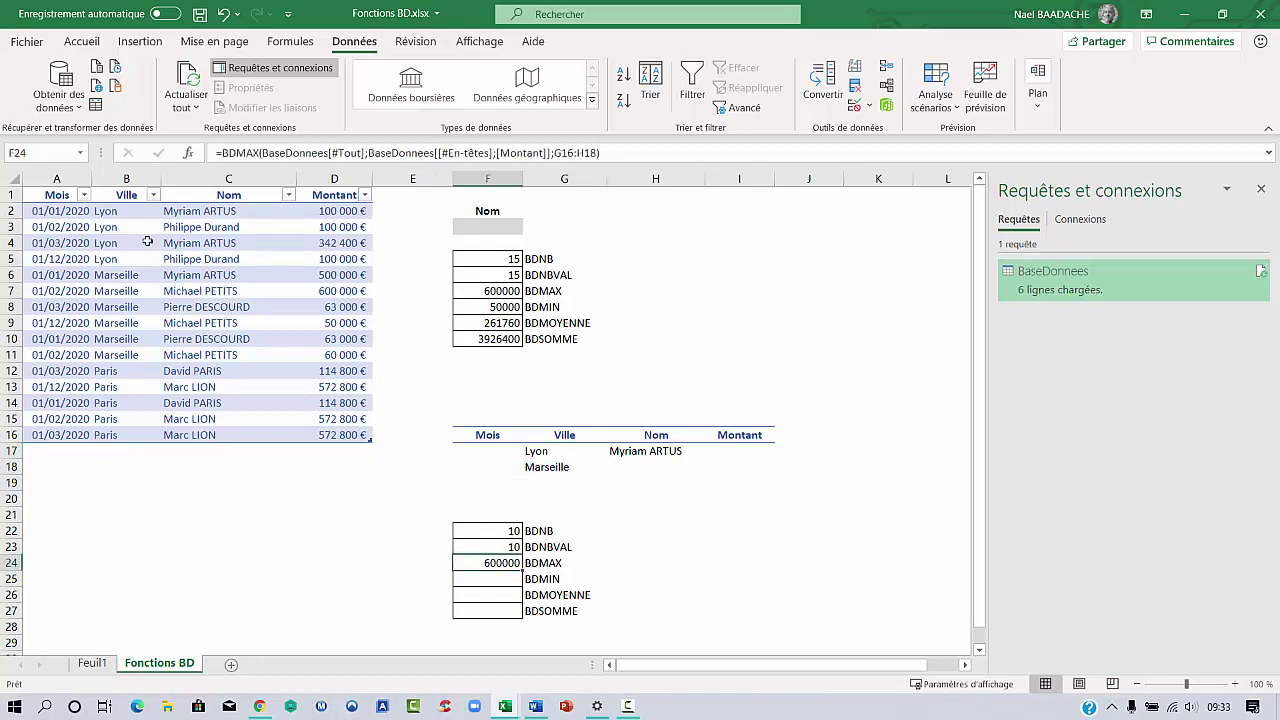
Filter the Ville column to exclude Paris
click(153, 195)
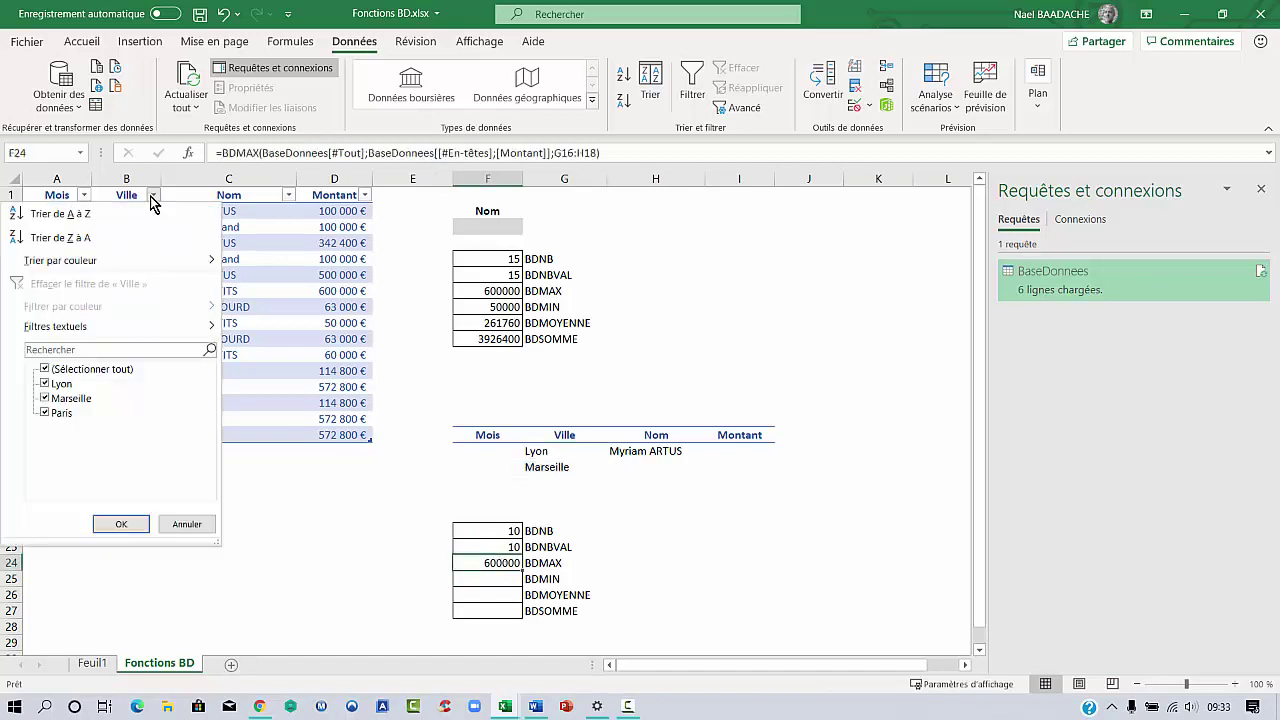
click(45, 413)
click(121, 524)
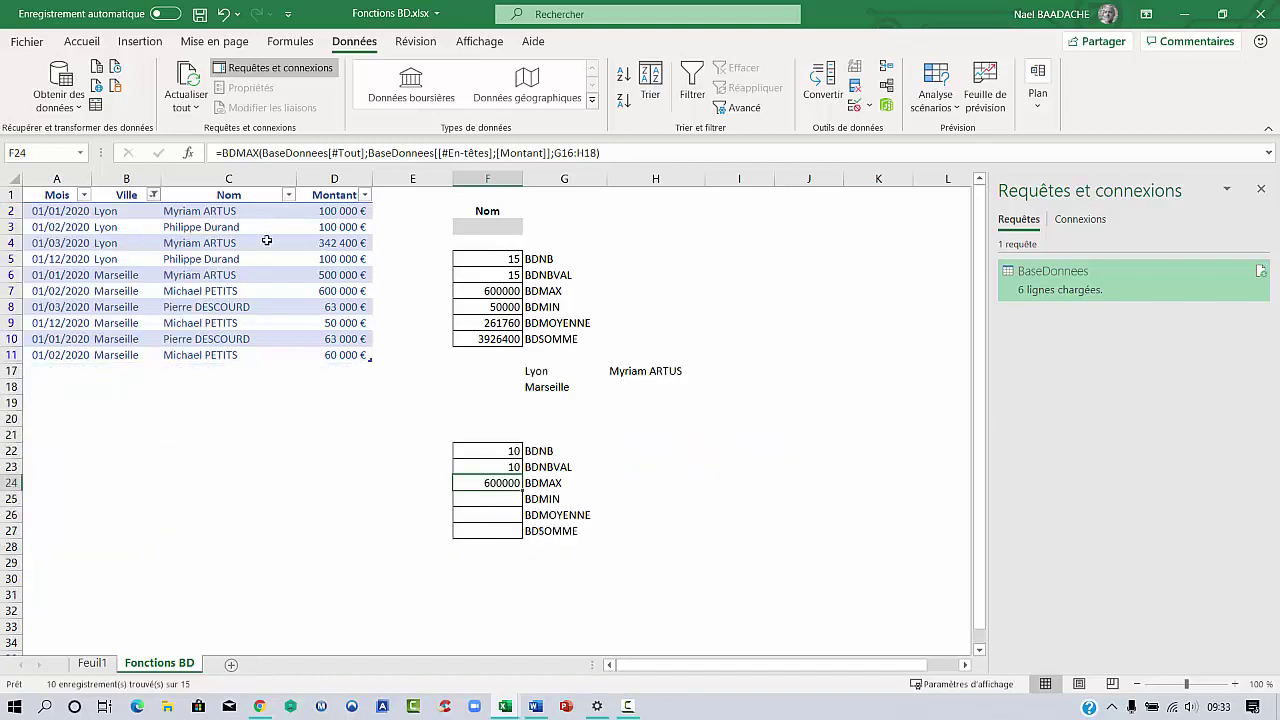
Filter the Nom column to the chosen person only, leaving amounts 100 000, 342 400 and 500 000 €
click(290, 195)
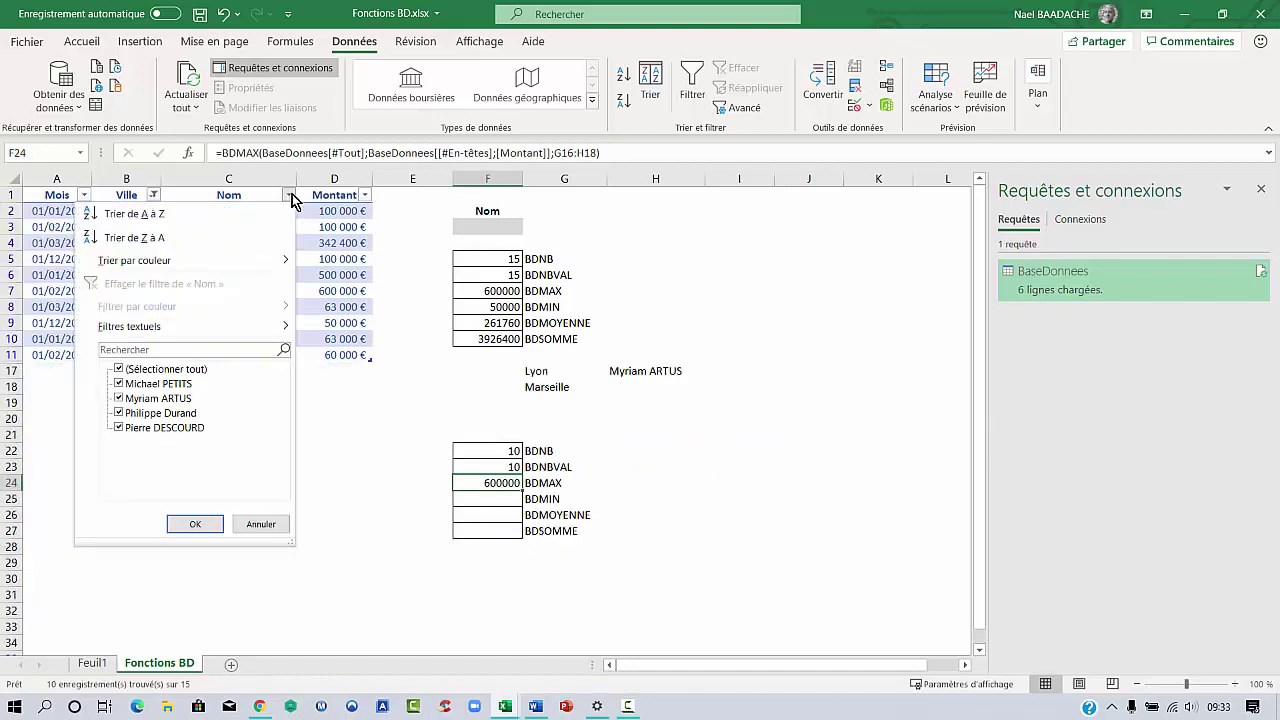
click(119, 369)
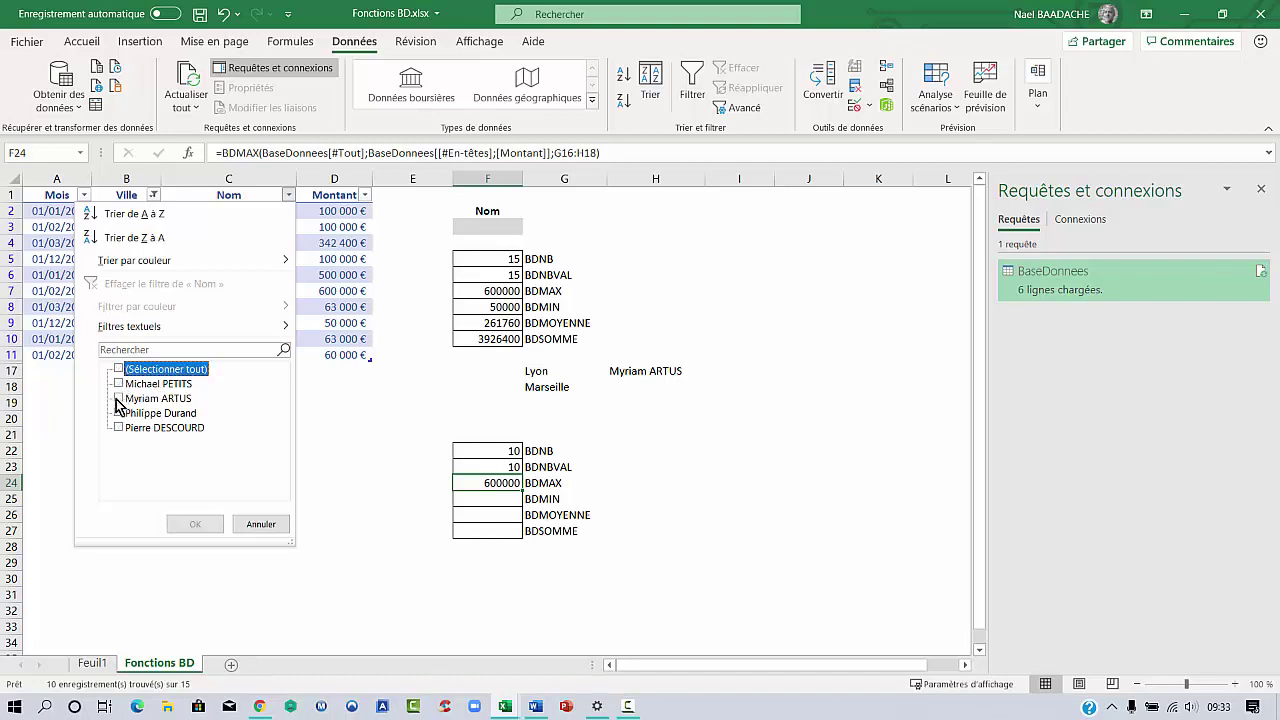
click(118, 398)
click(195, 526)
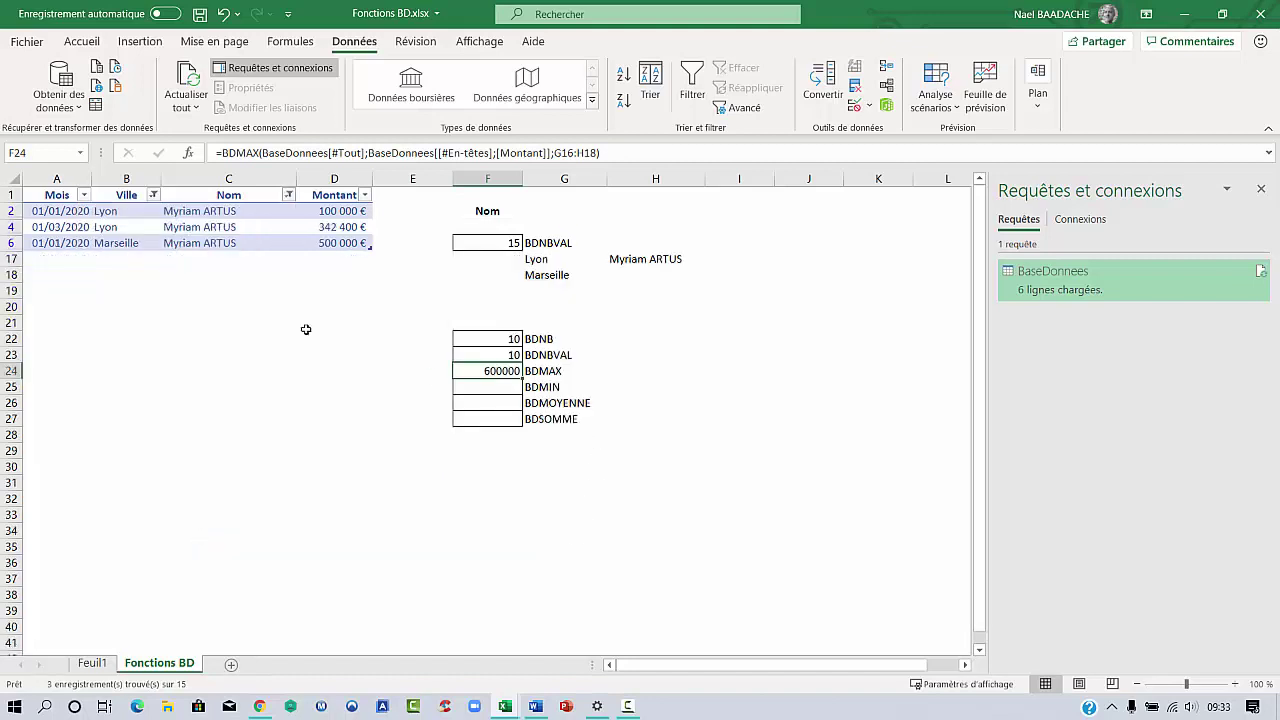
click(228, 211)
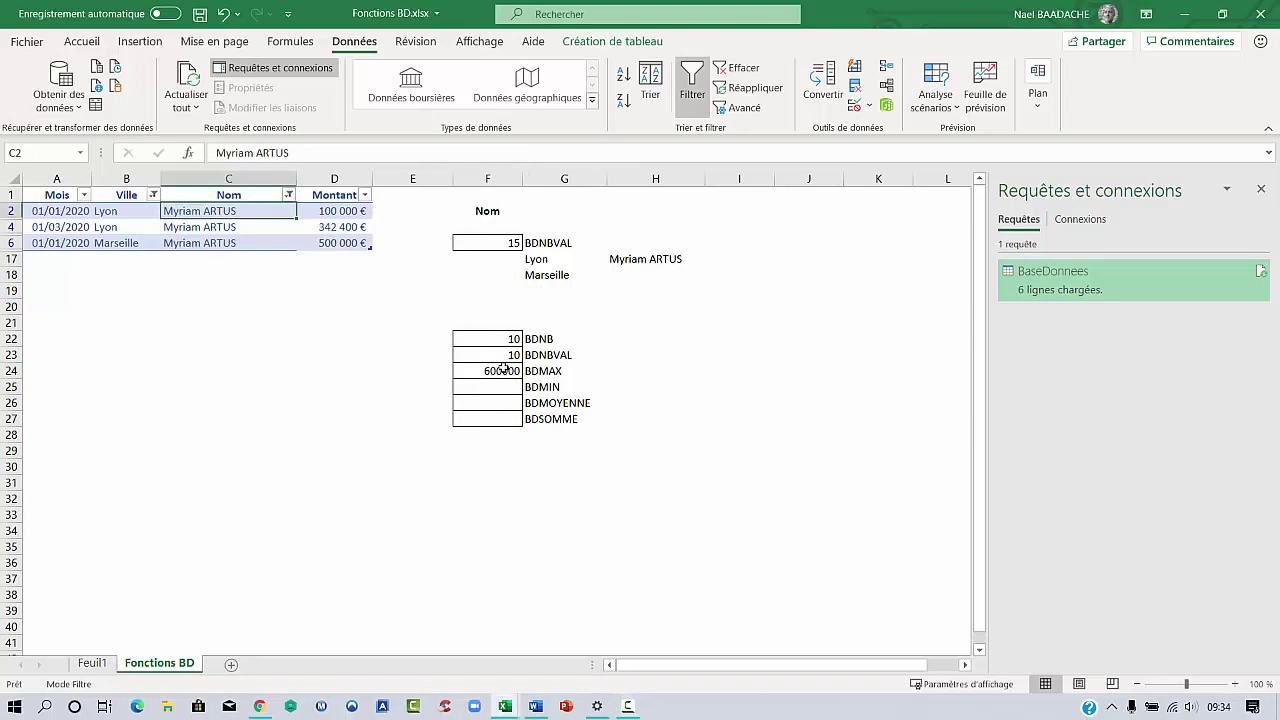
Remove both table filters and enter the same person's name as the Nom criterion in H18
click(225, 18)
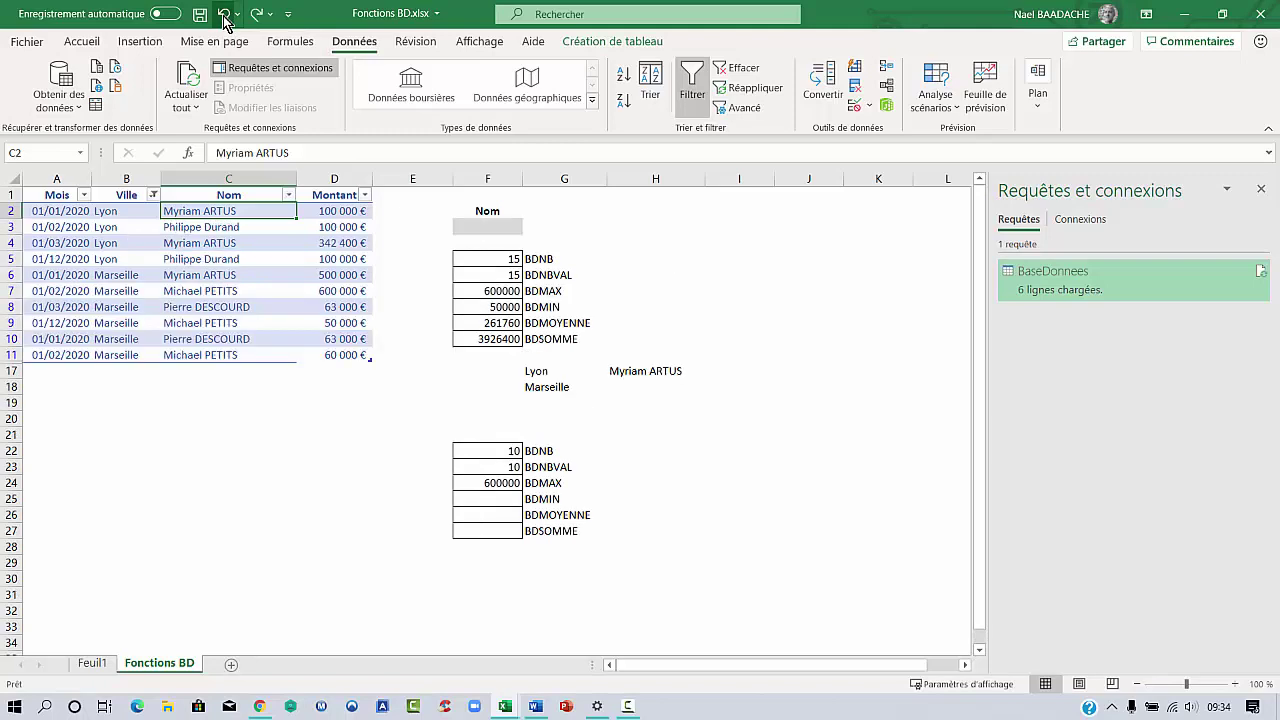
click(225, 18)
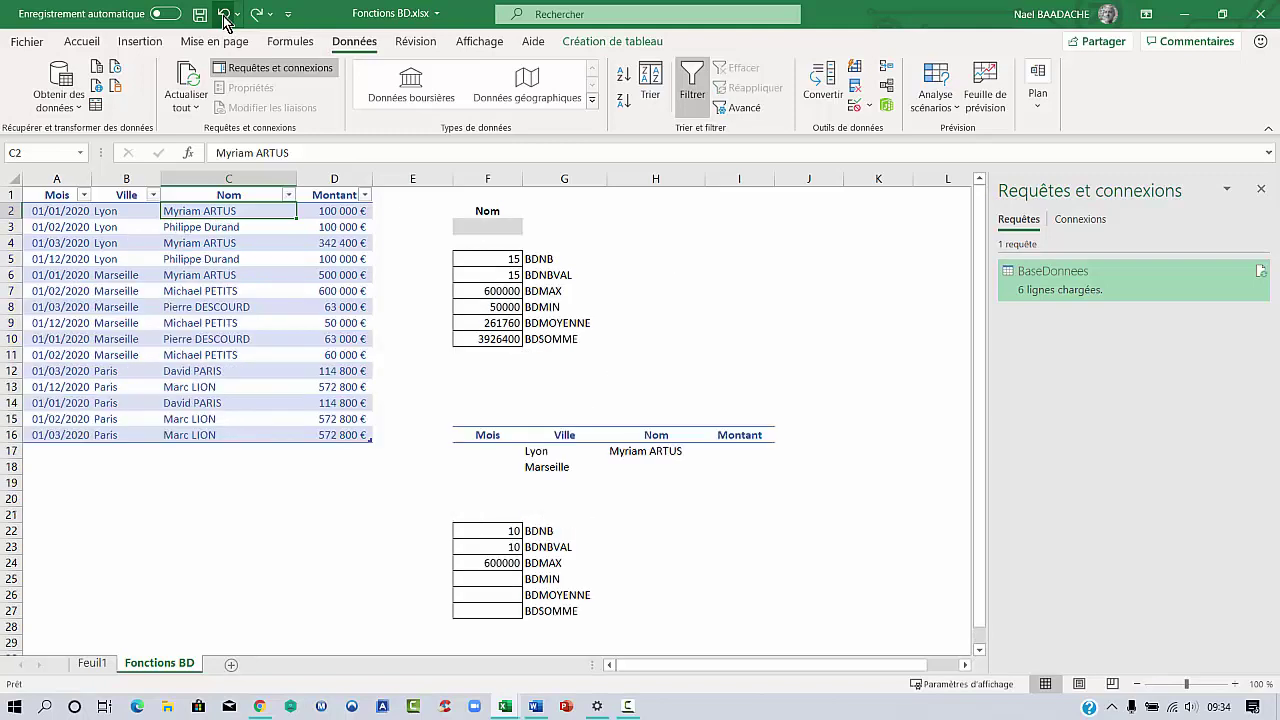
click(578, 466)
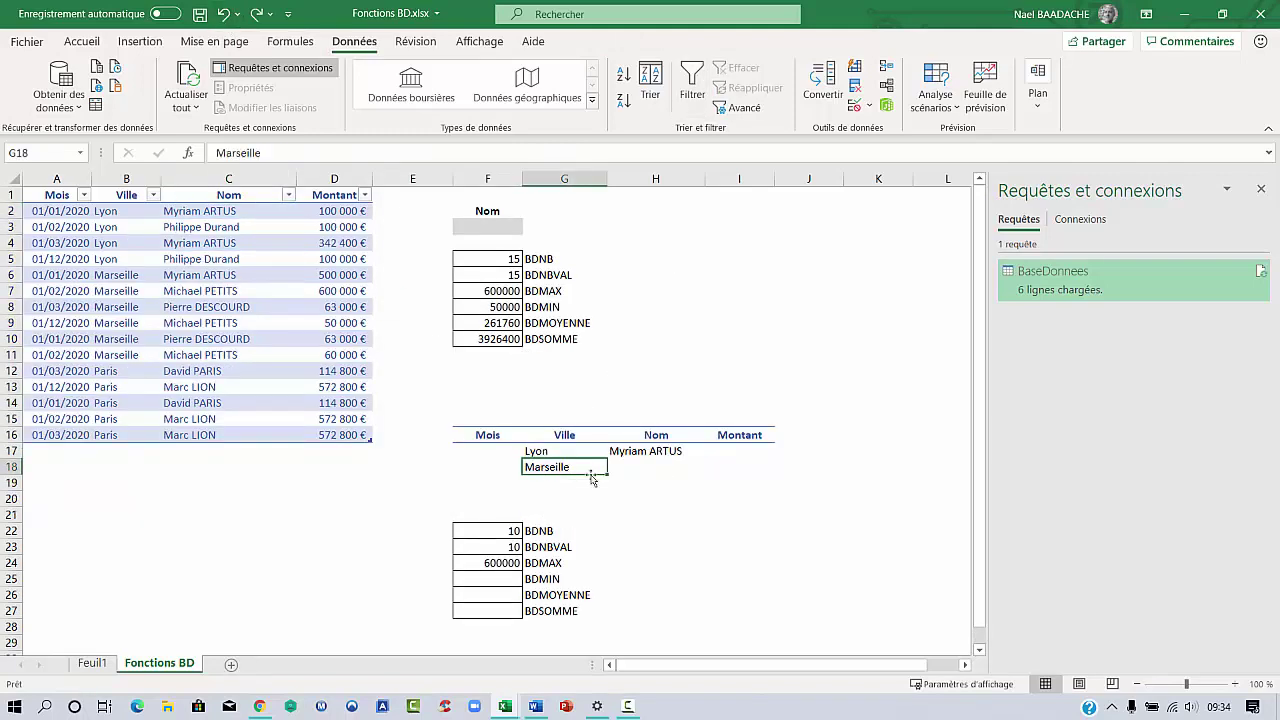
click(658, 466)
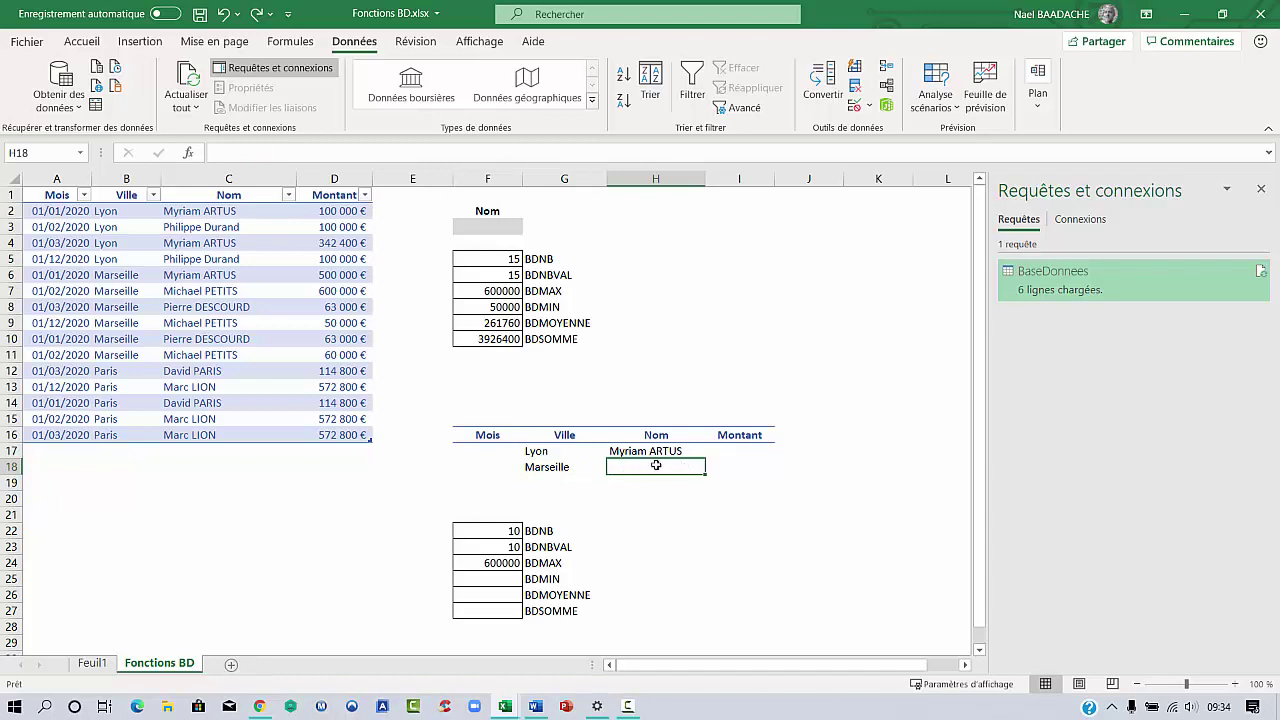
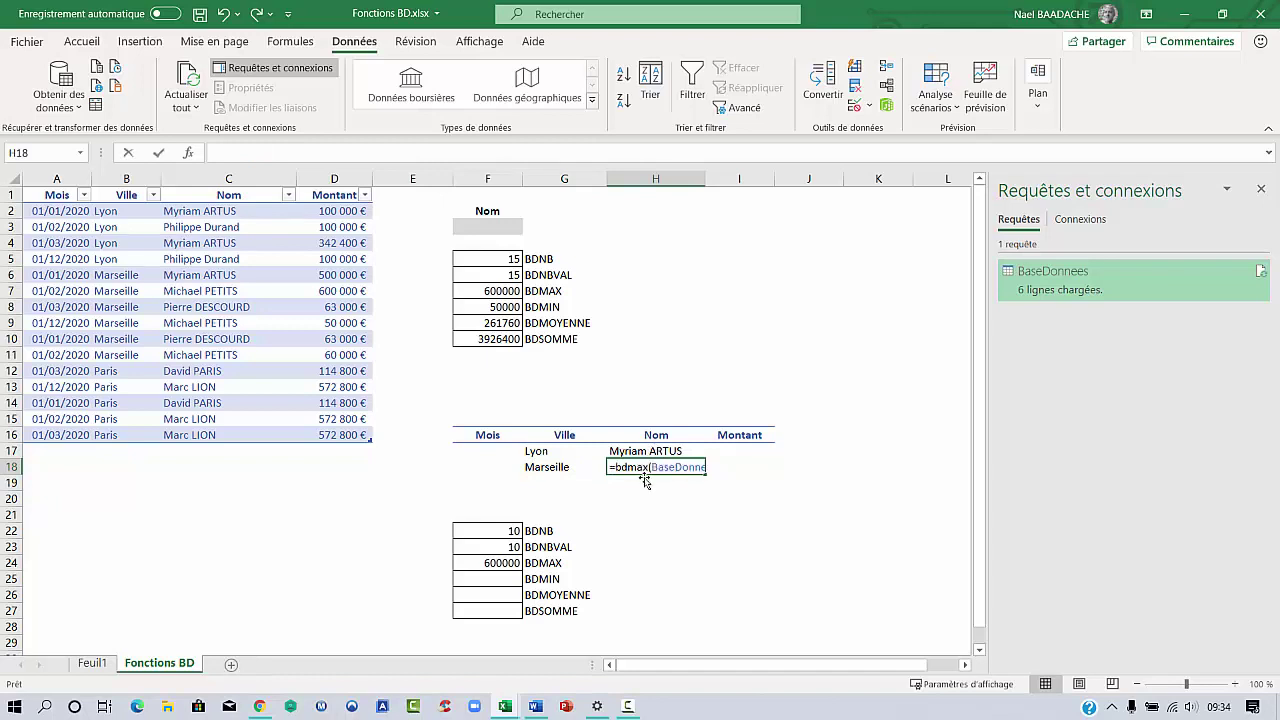
key(Return)
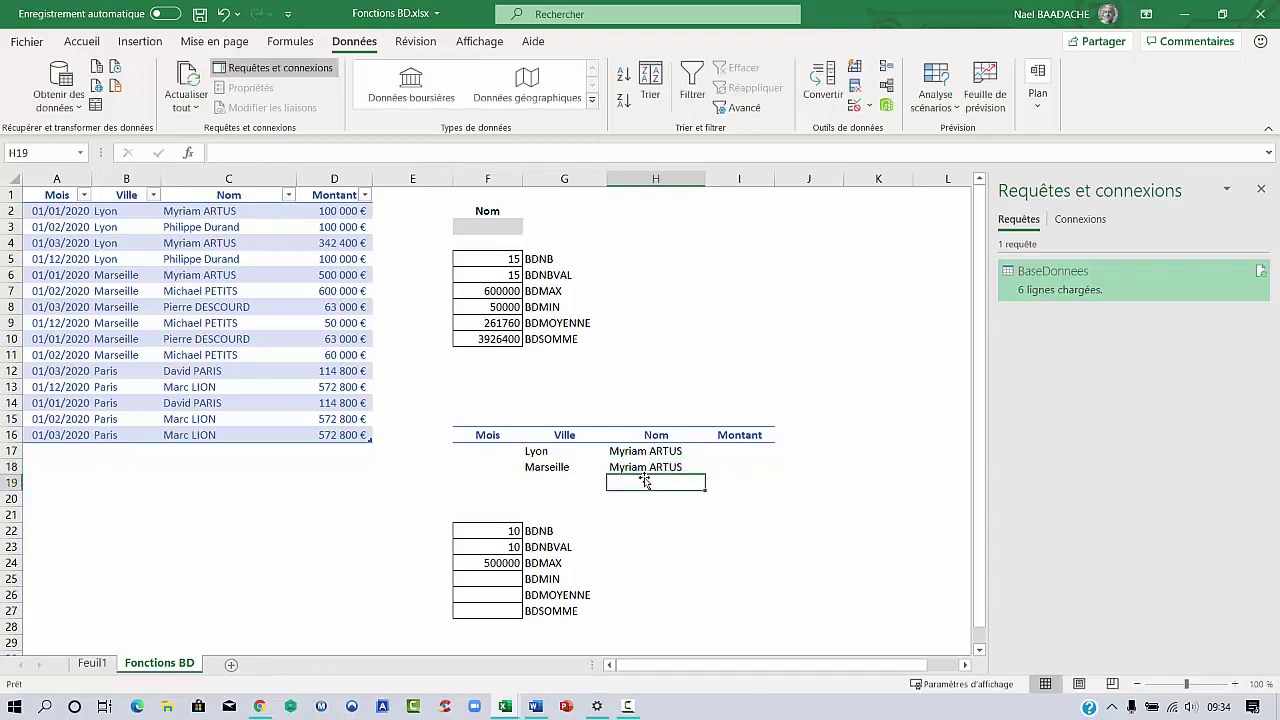
Check that BDMAX in F24 now returns 500000 and select F25
click(495, 563)
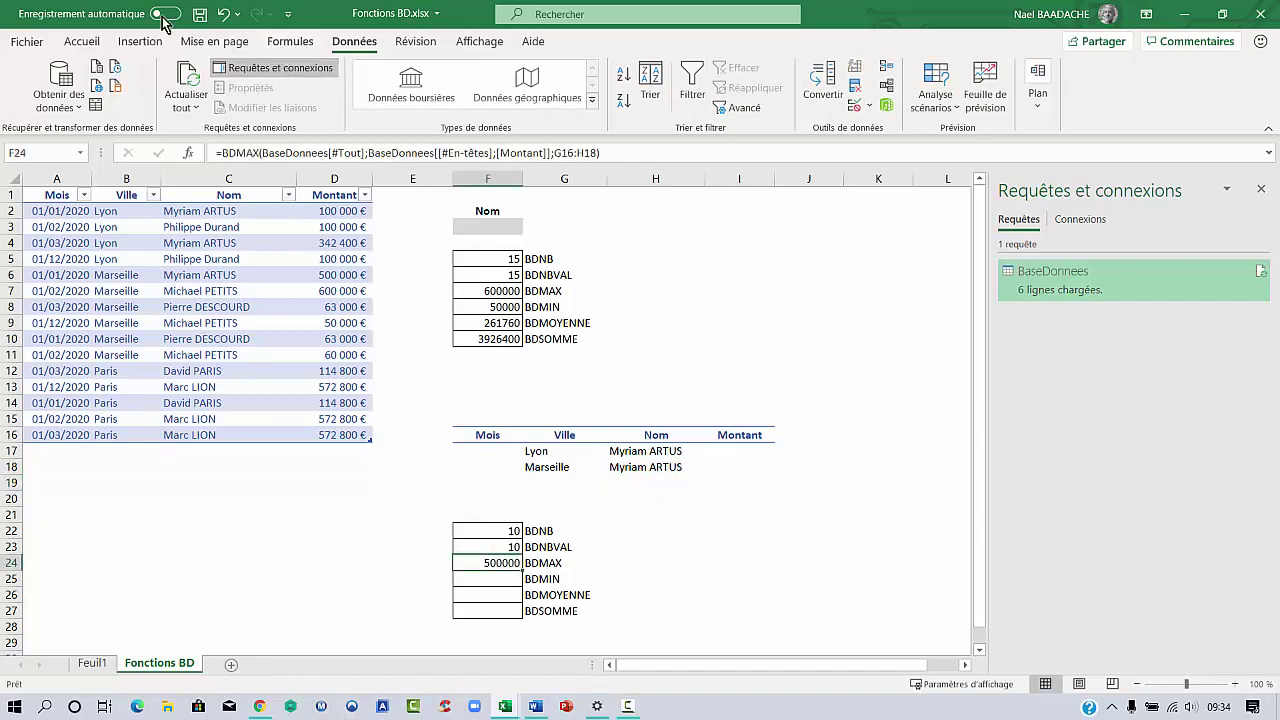
click(200, 15)
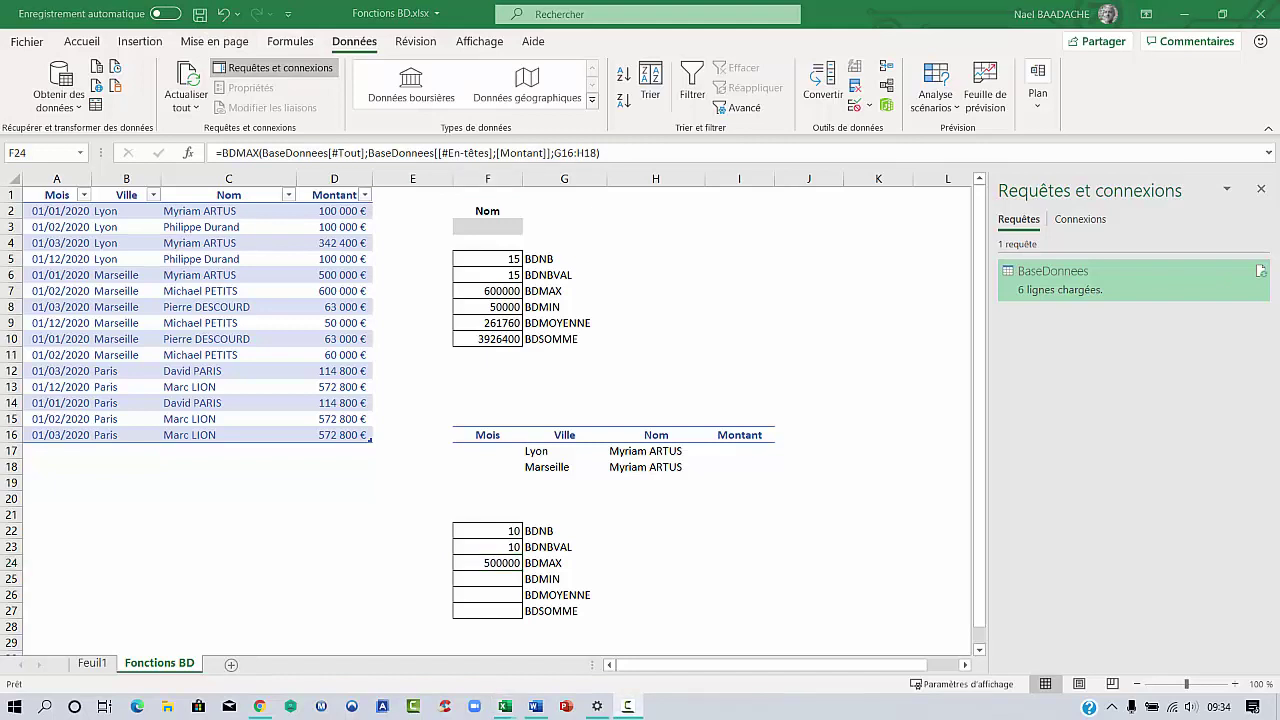
click(501, 581)
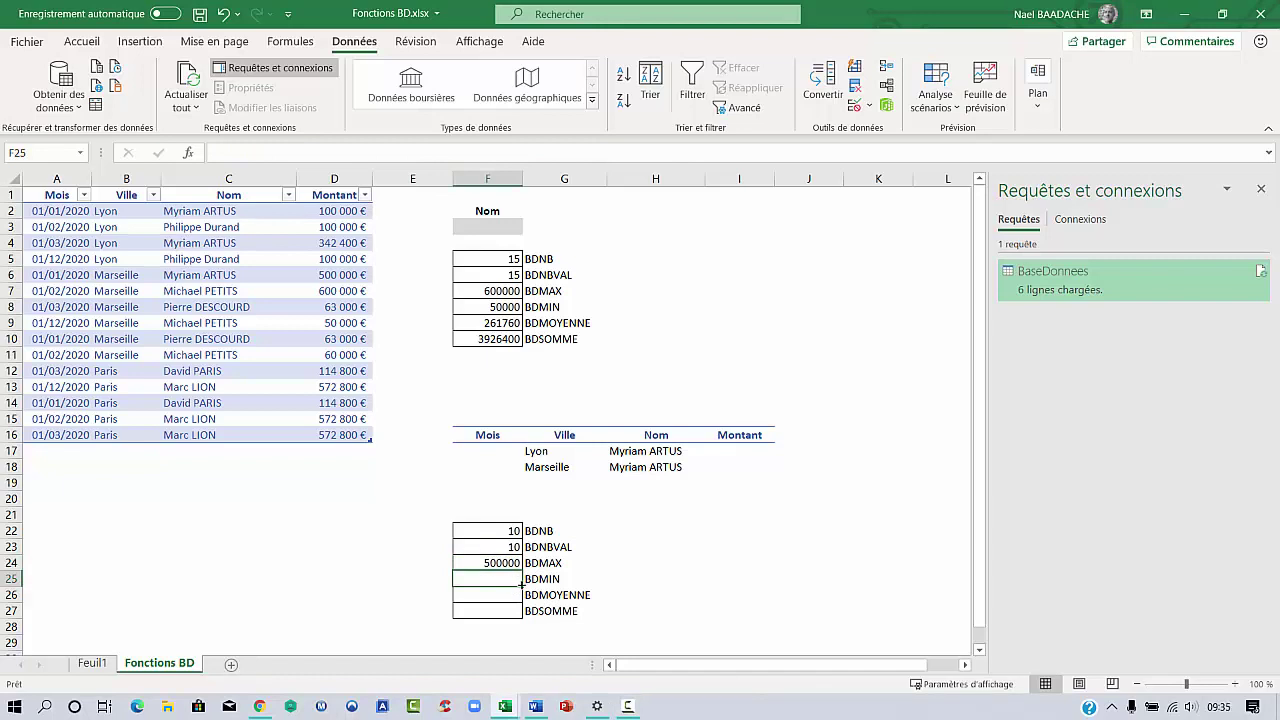
Enter =BDMIN in F25 over the table's Montant field with criteria G16:H18, returning 100000
text(=BD)
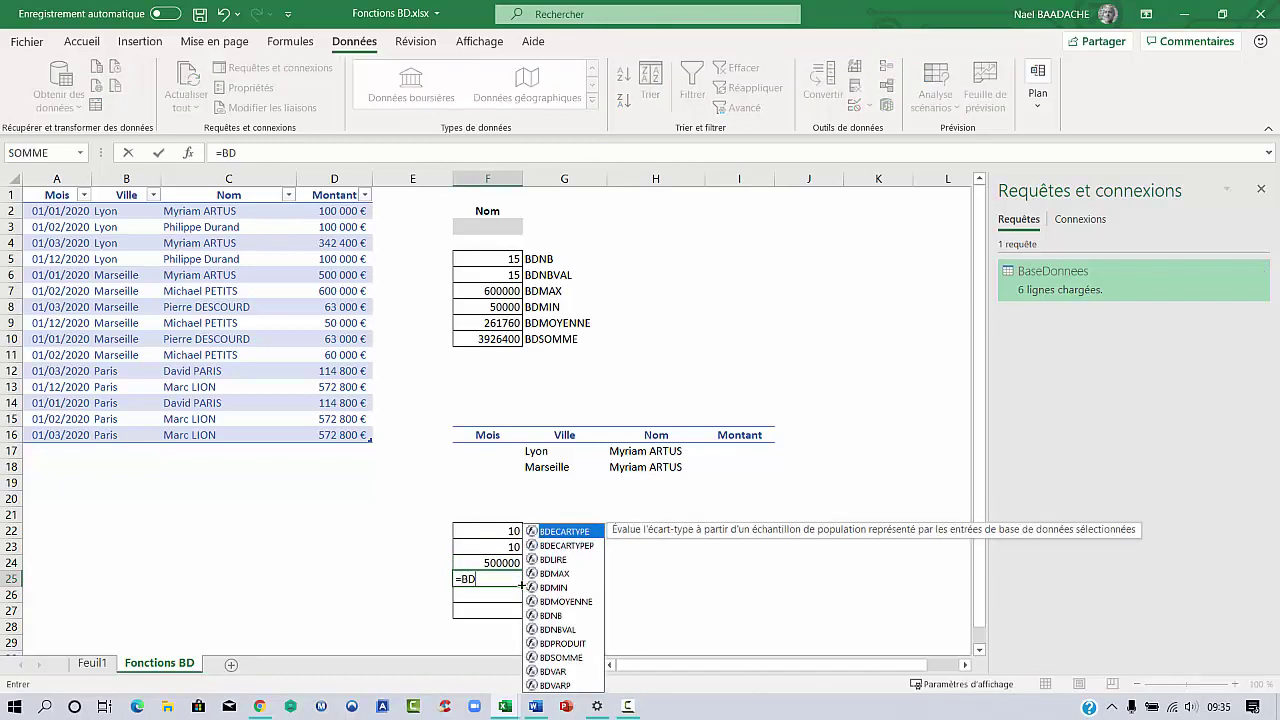
text(MIN()
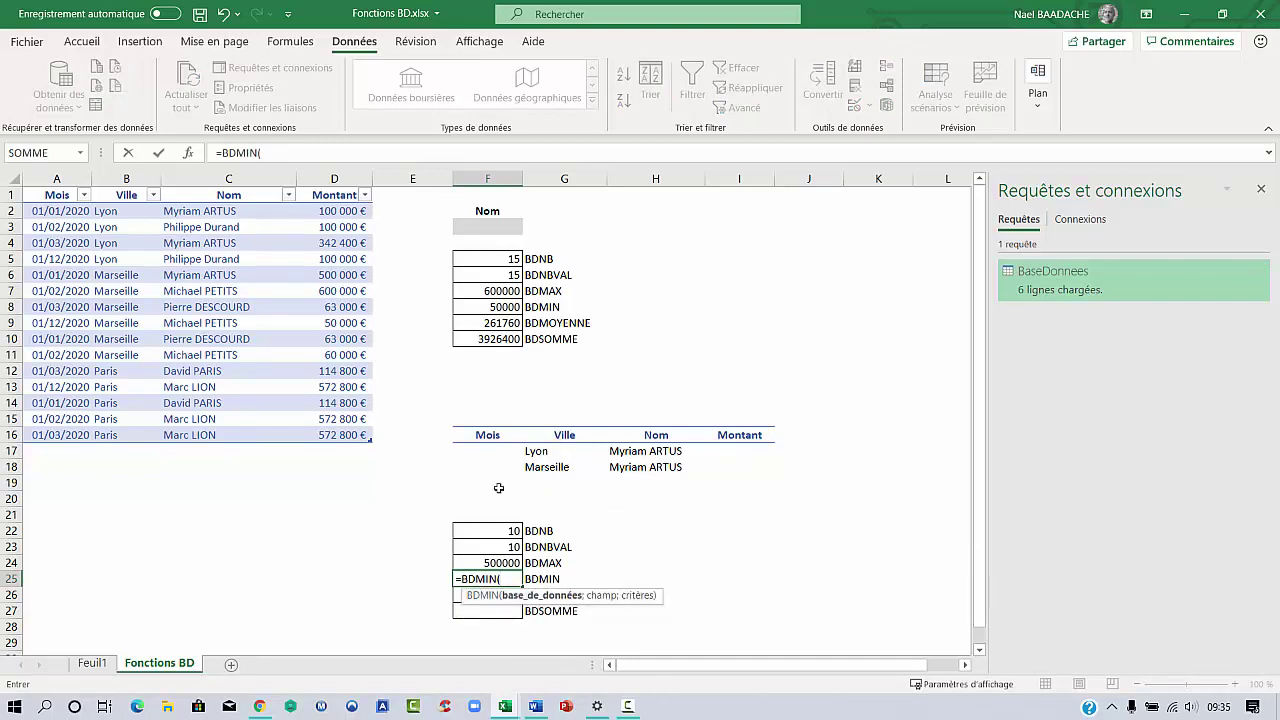
drag(50, 193, 342, 437)
text(;)
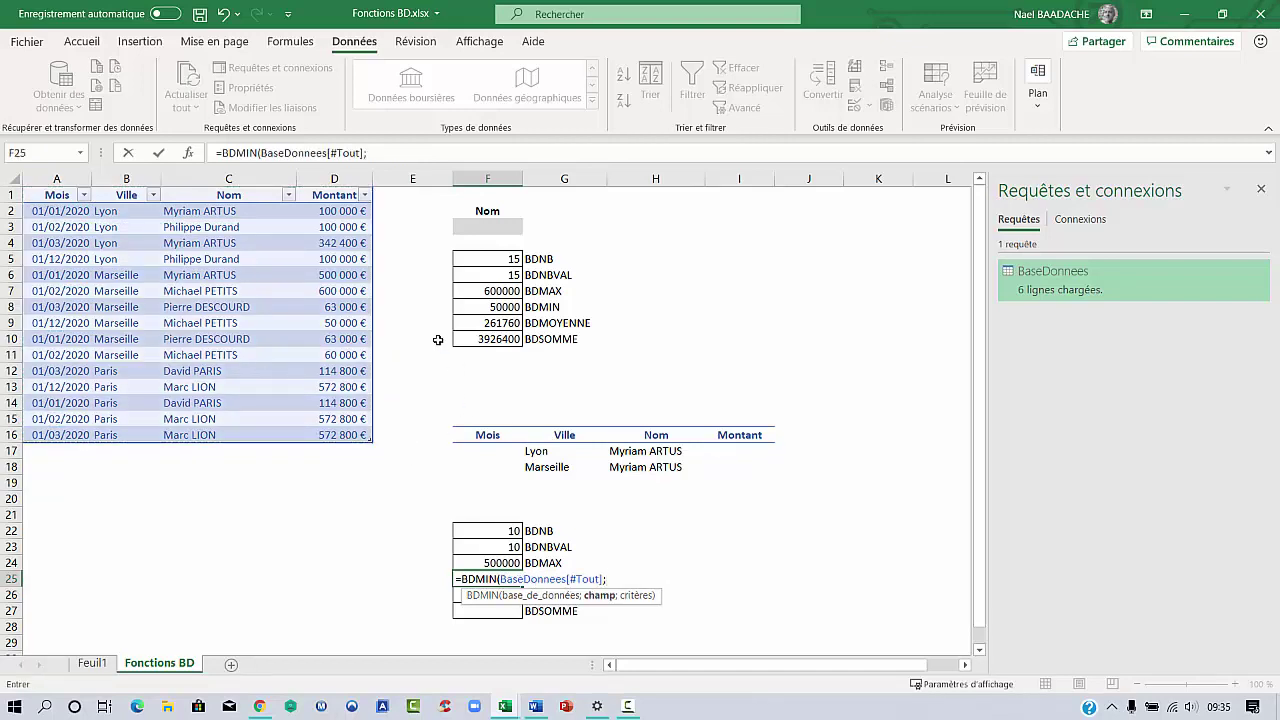
click(334, 196)
text(;[Montant)
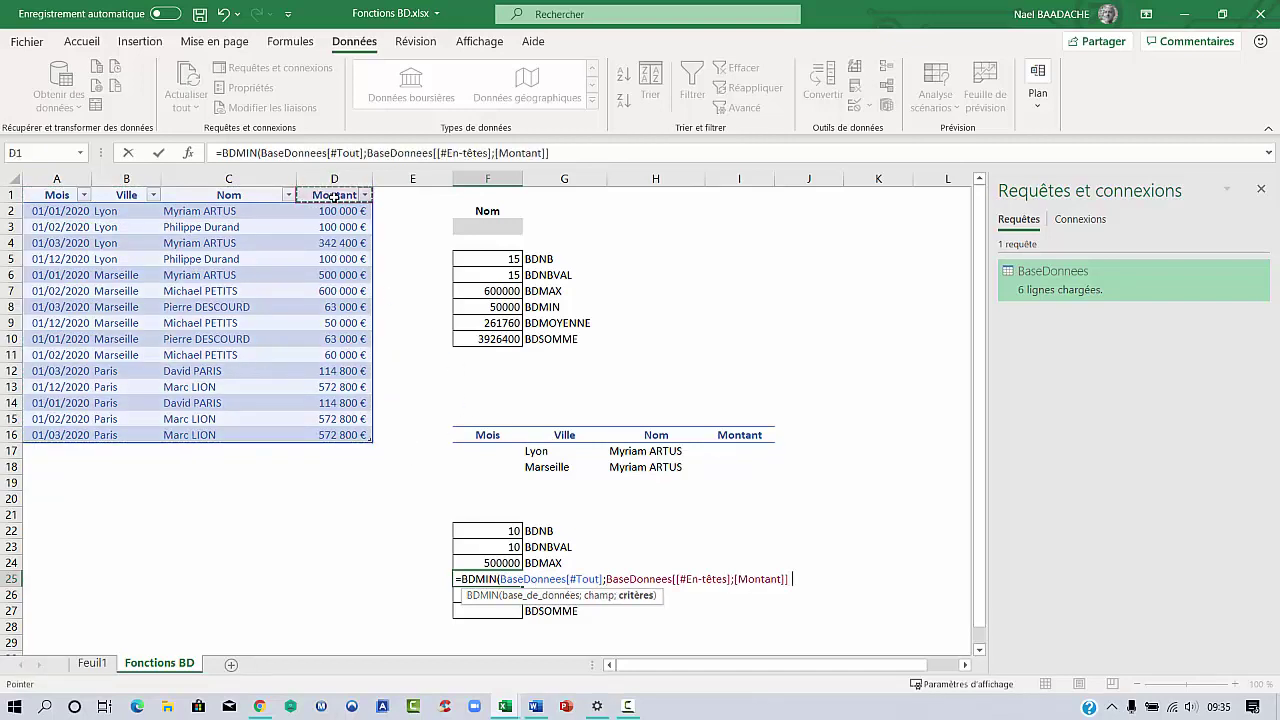
text(;)
drag(568, 443, 649, 466)
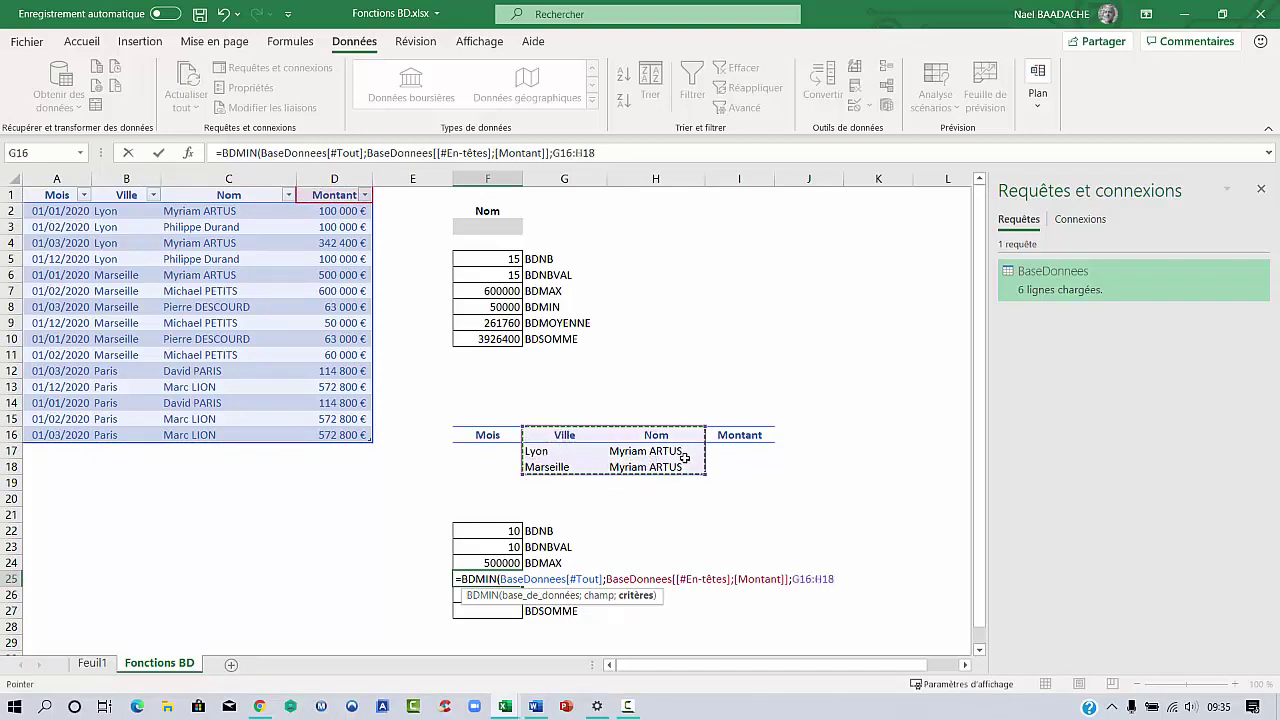
text())
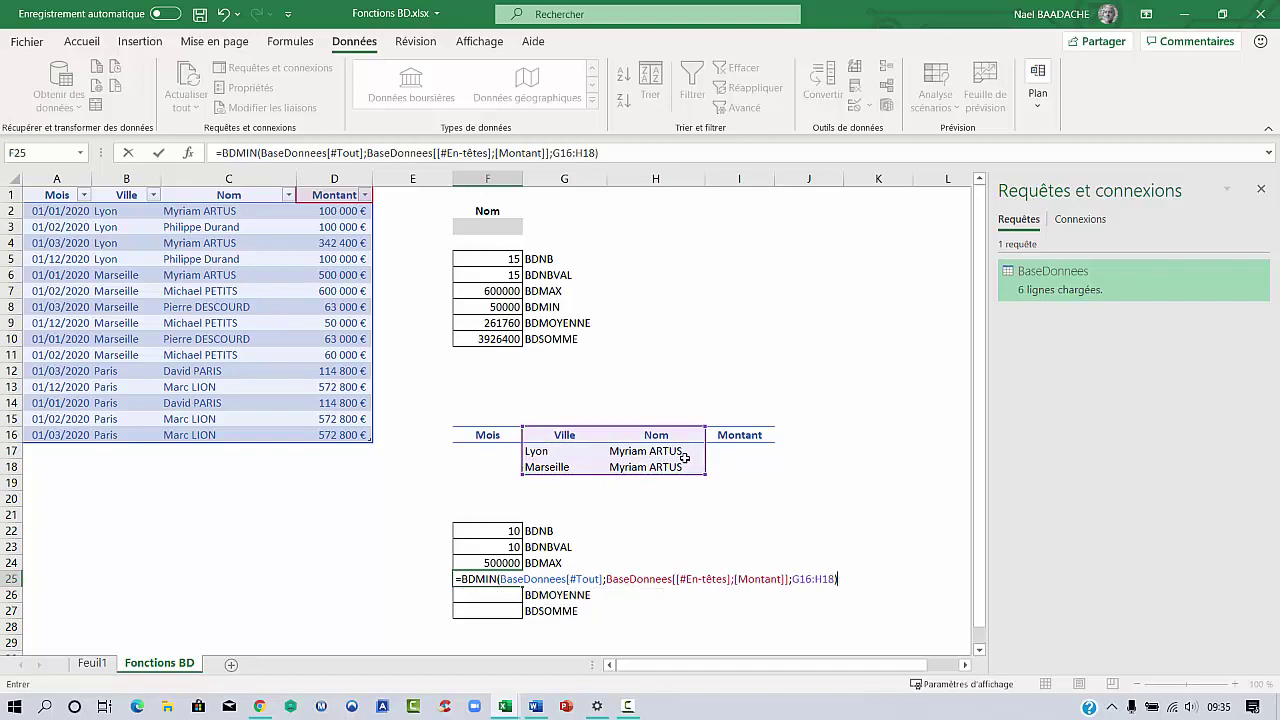
key(Return)
key(Up)
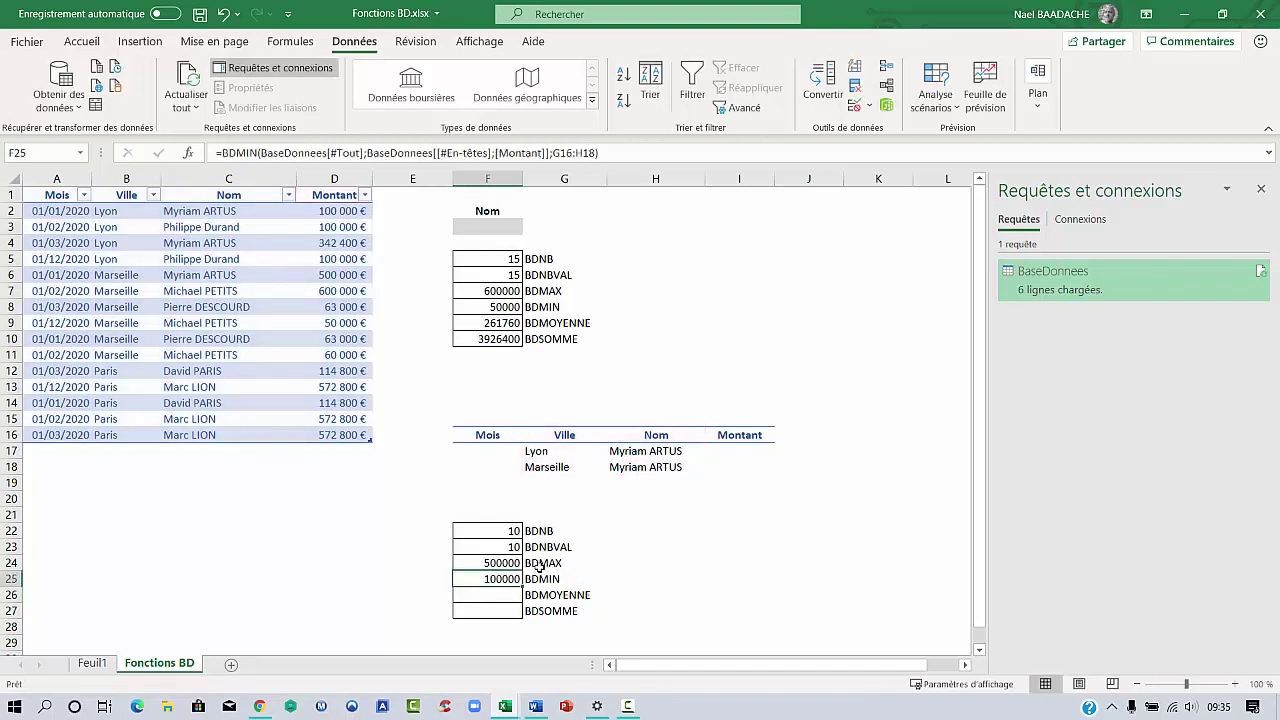
drag(553, 451, 650, 467)
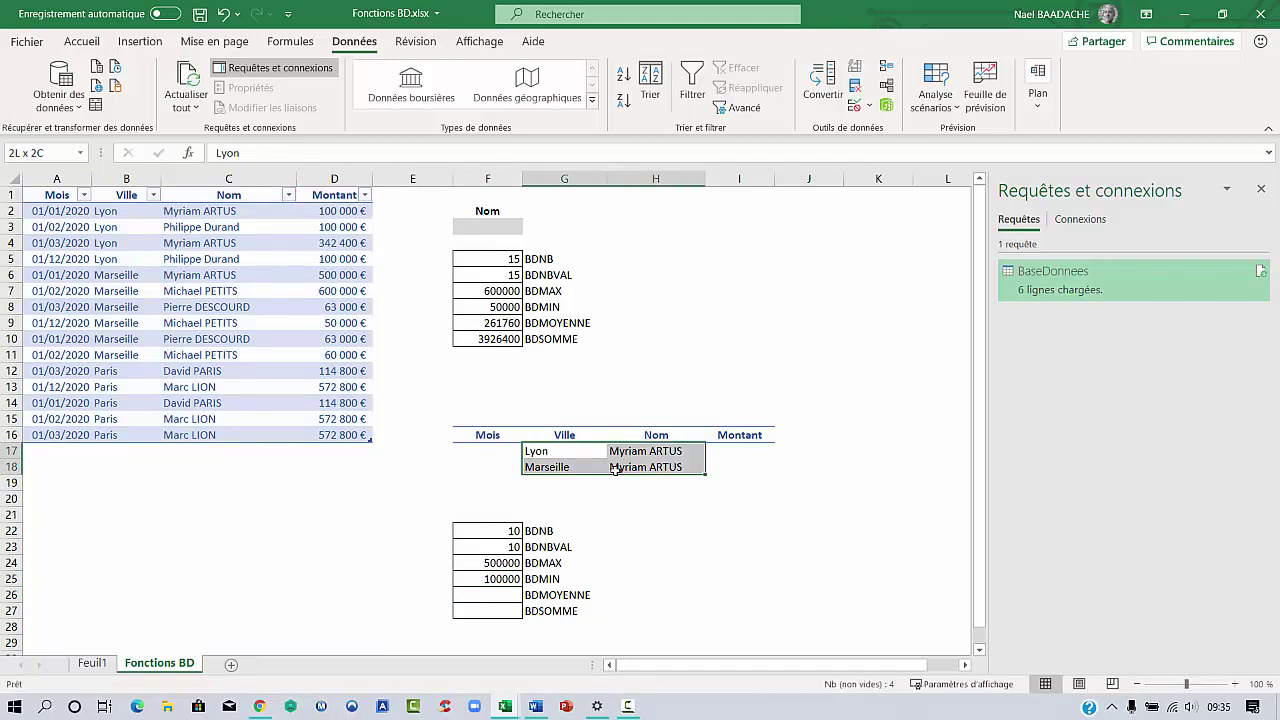
click(499, 580)
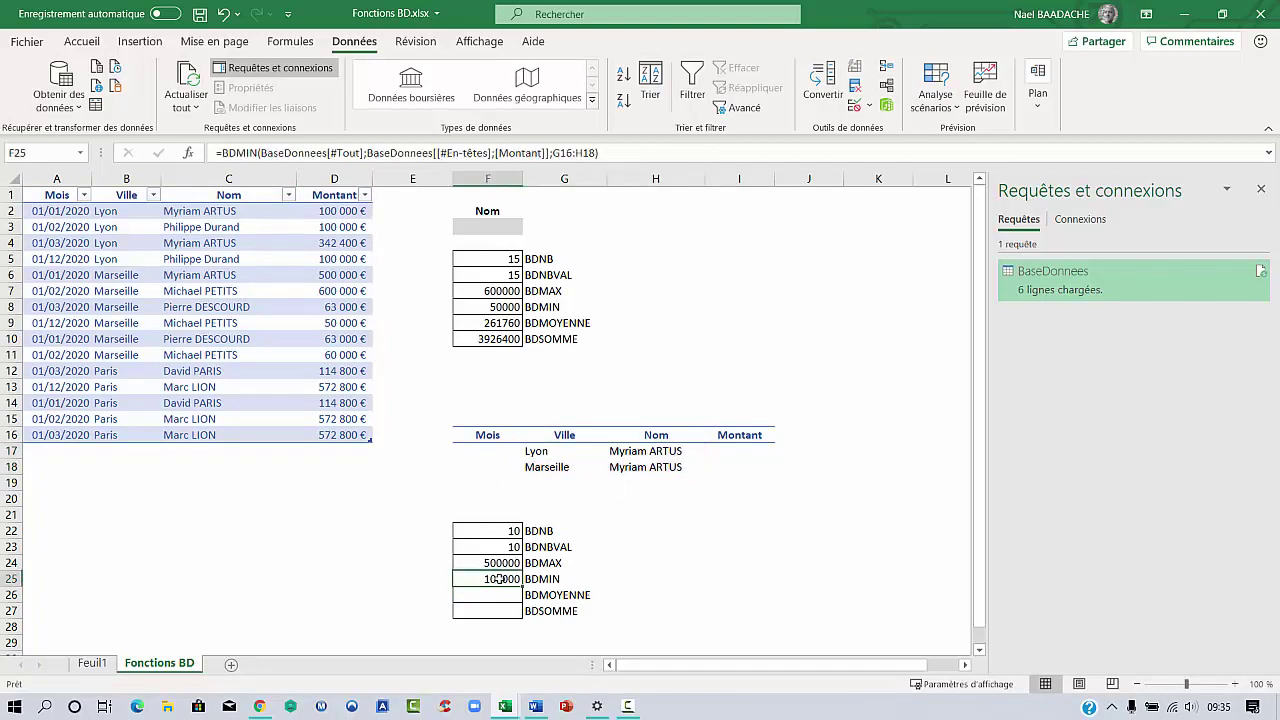
click(508, 595)
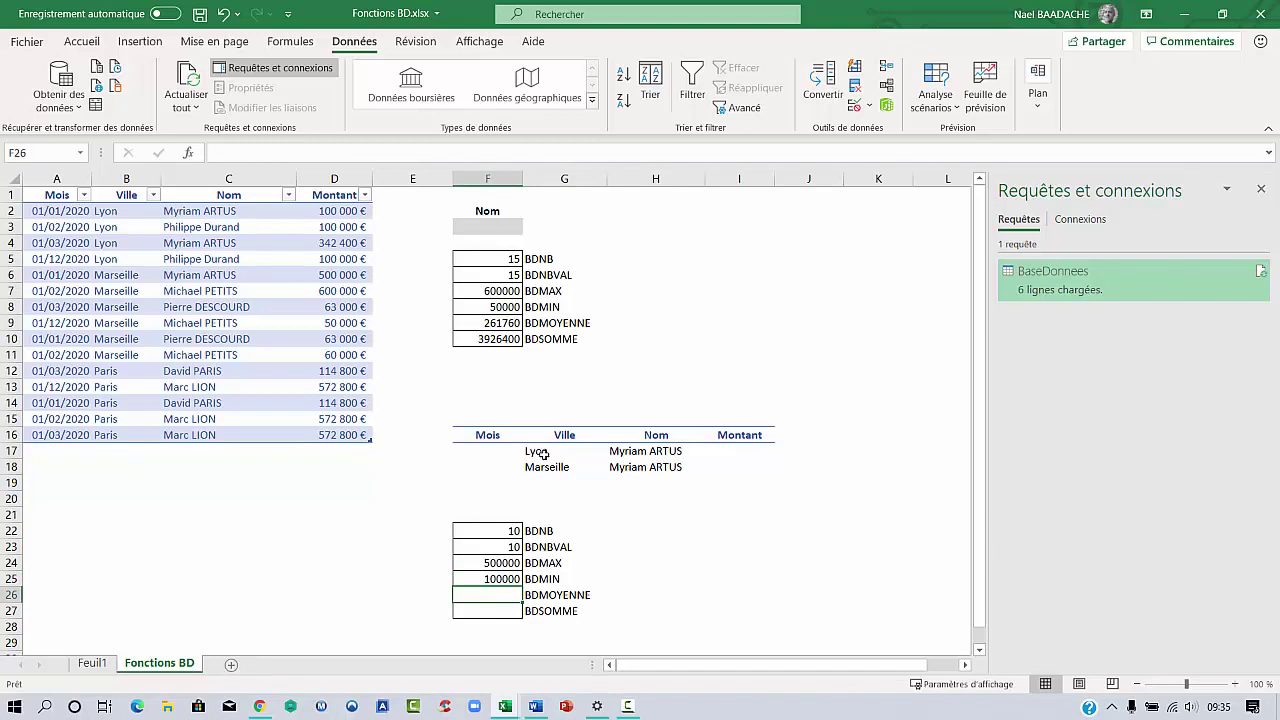
Clear the Marseille criteria row G18:H18
drag(539, 469, 652, 467)
key(Delete)
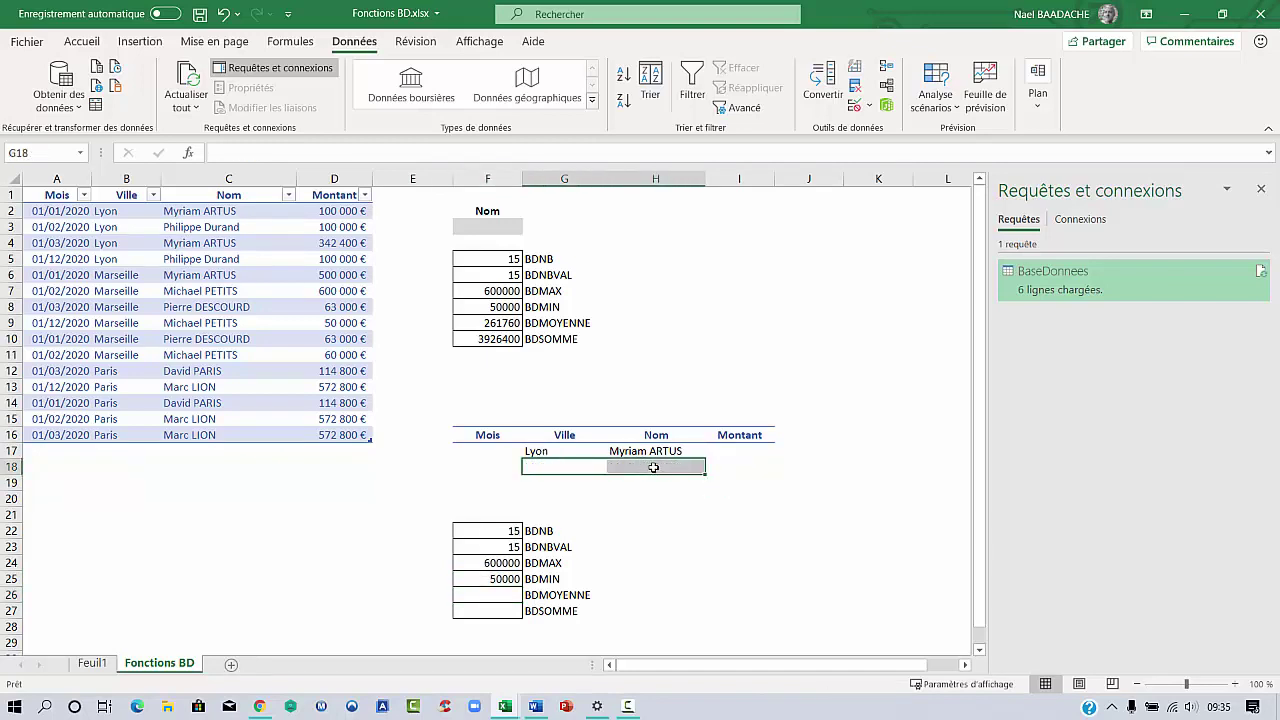
click(728, 453)
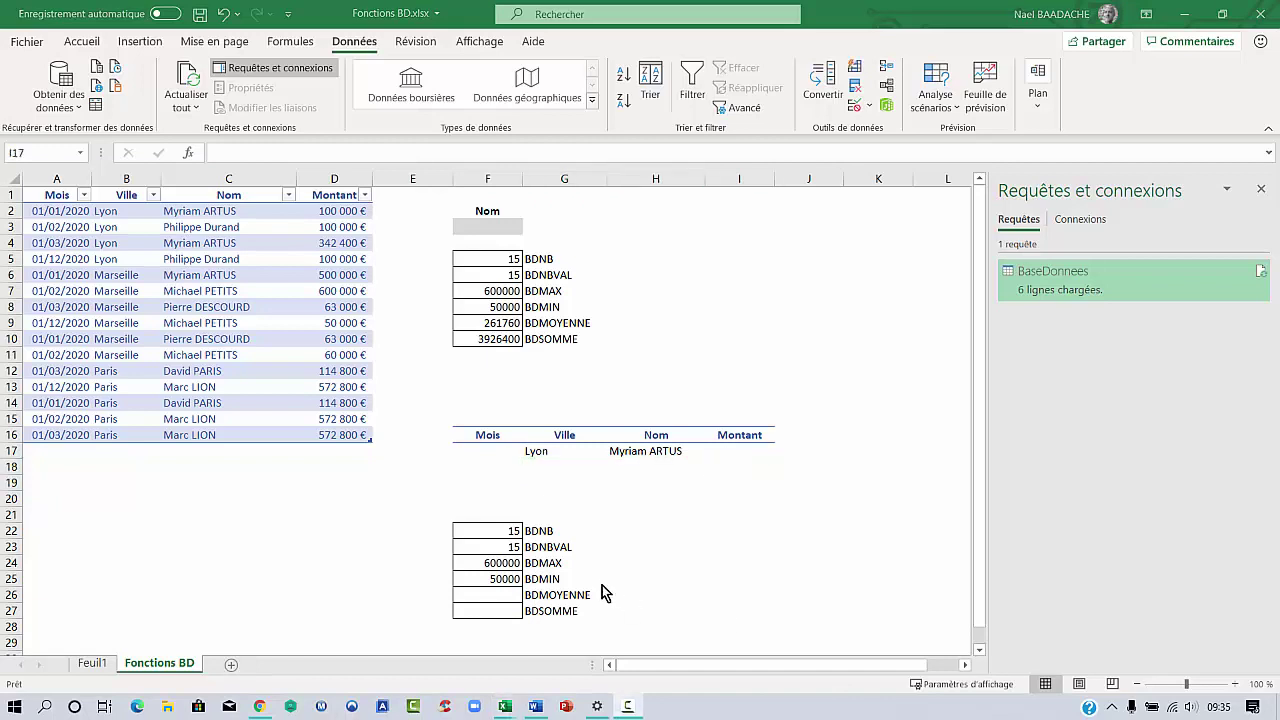
click(496, 593)
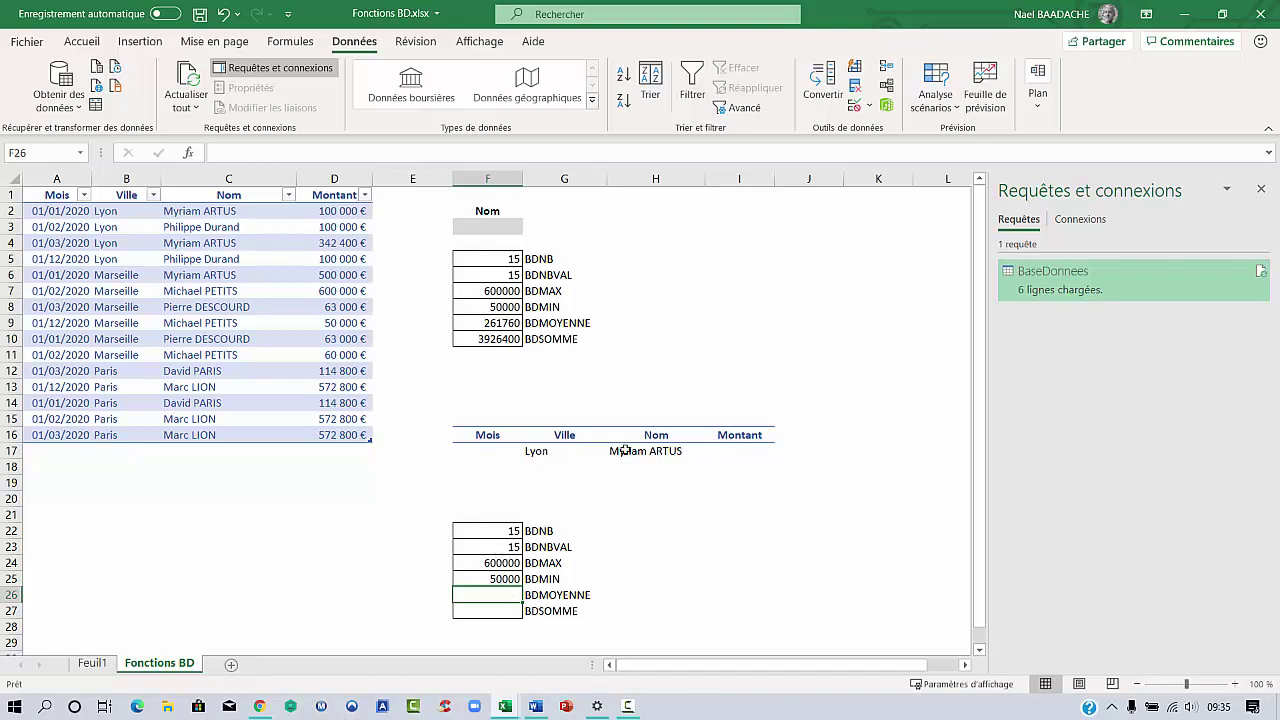
Filter the Nom column to the chosen person's three rows, then undo the filter
click(204, 245)
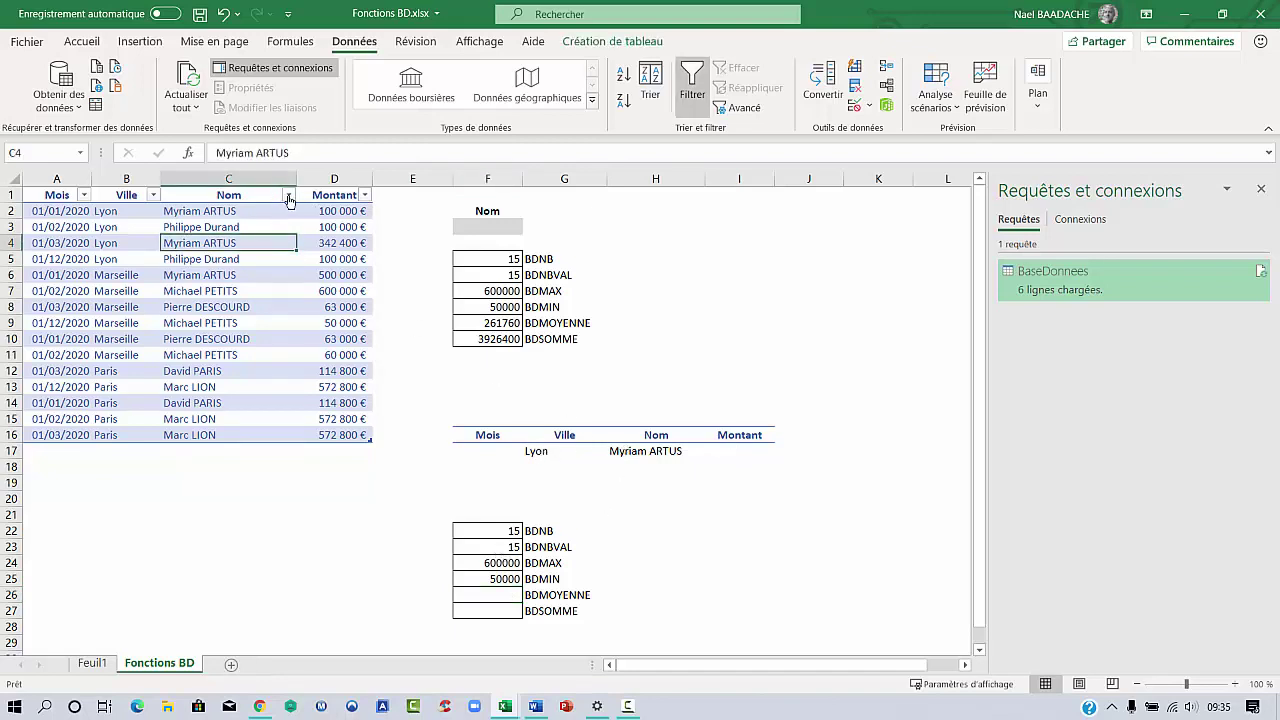
click(289, 196)
click(119, 369)
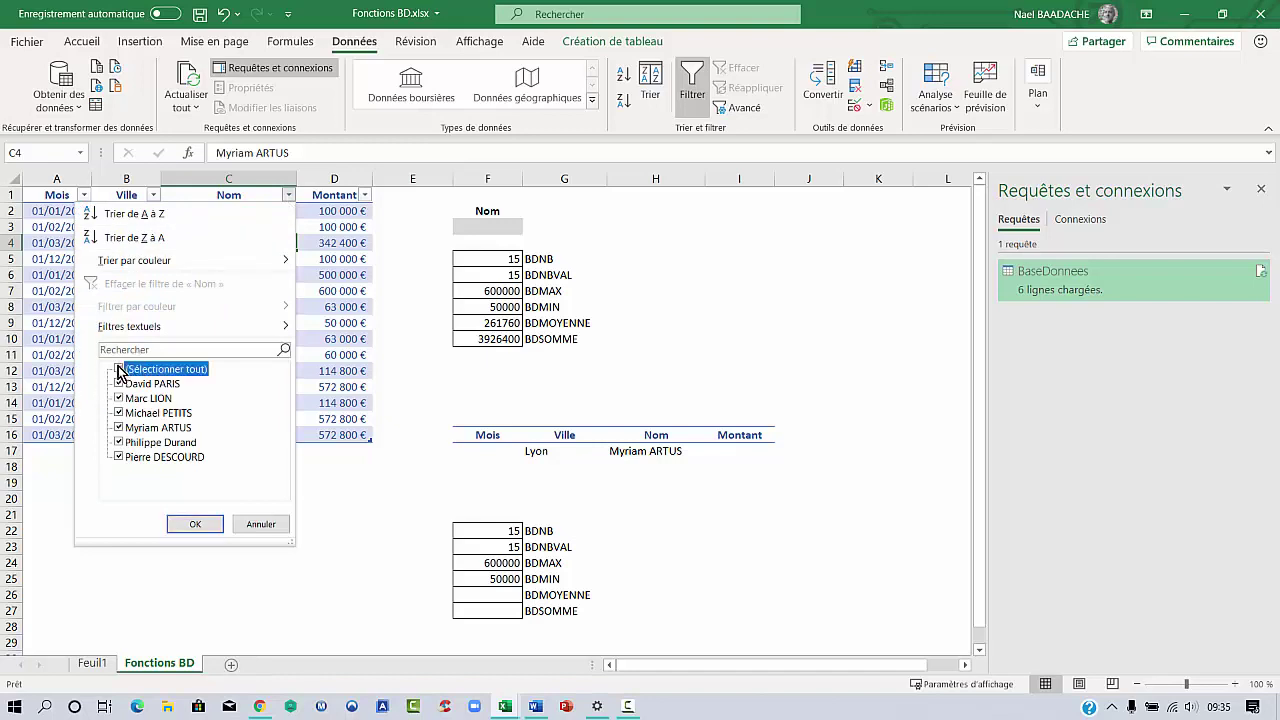
click(118, 428)
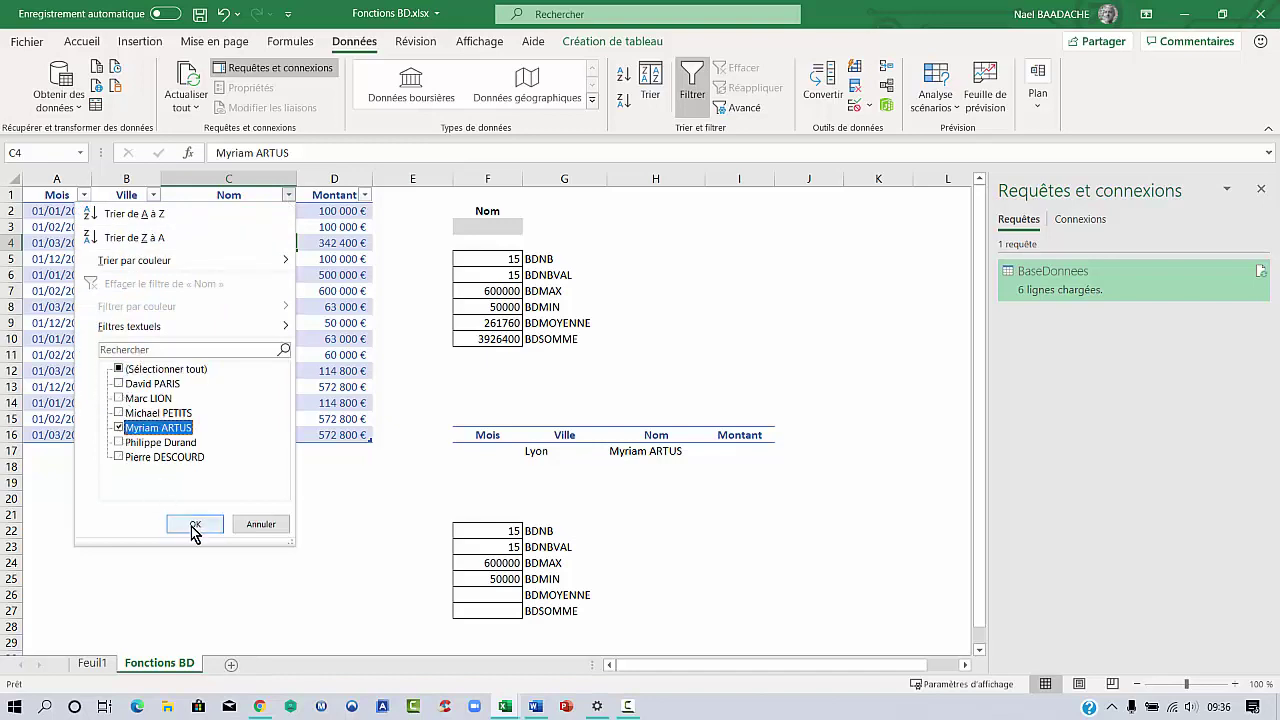
click(195, 524)
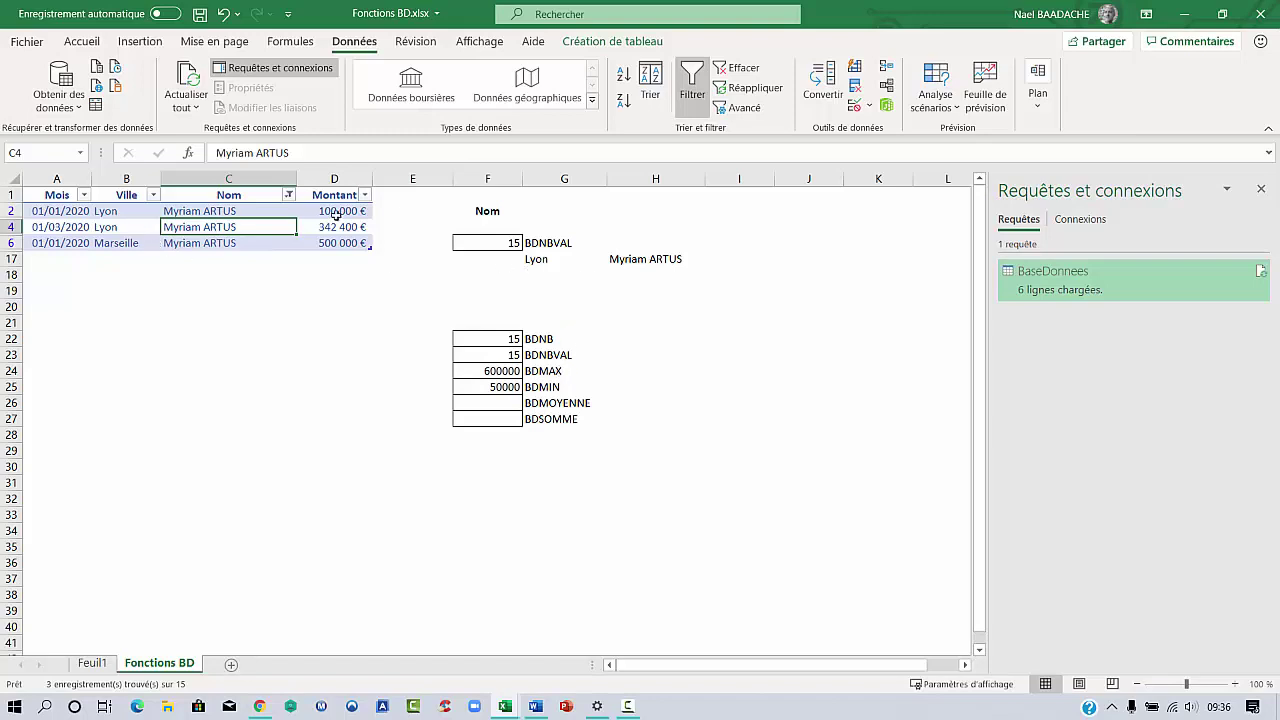
click(223, 15)
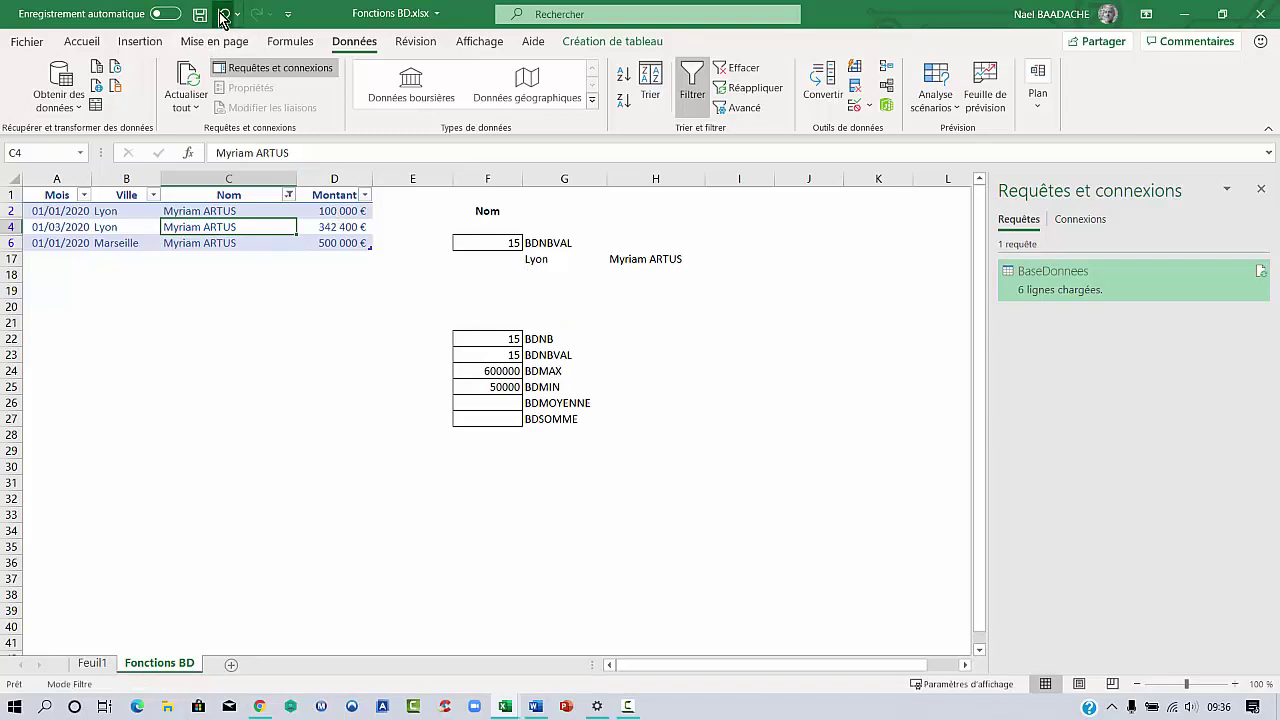
click(506, 595)
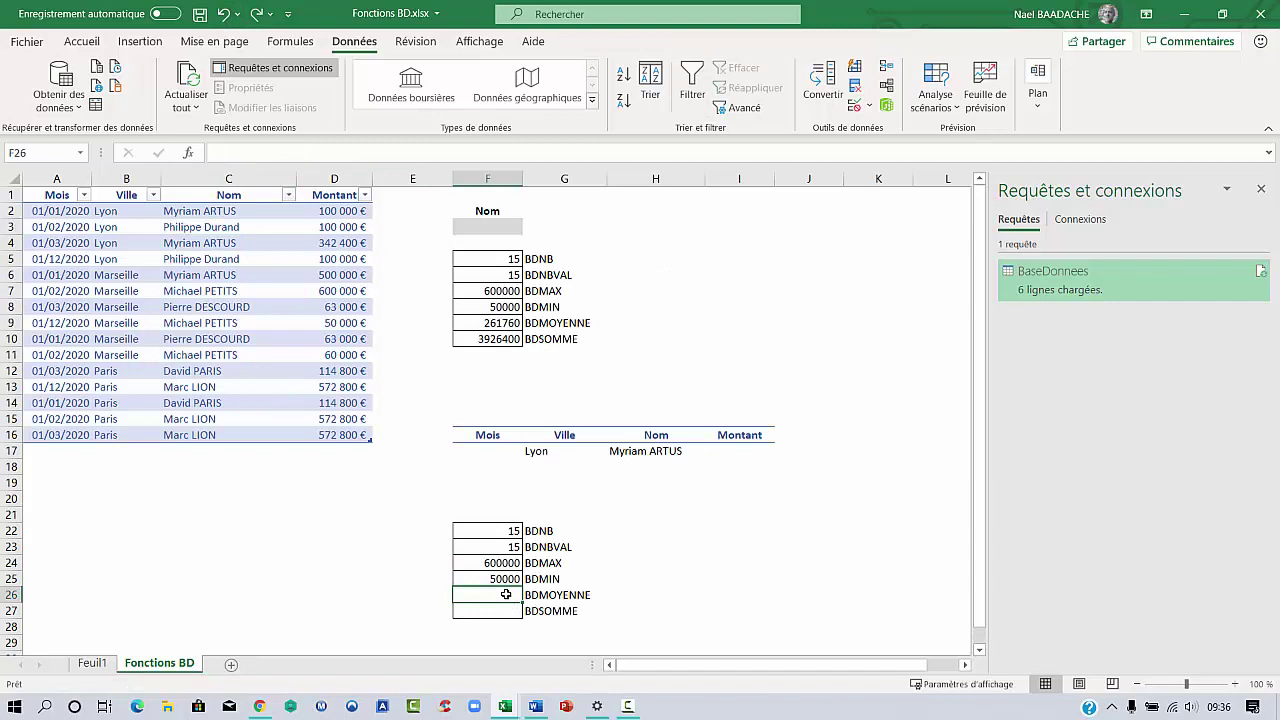
Enter =BDMOYENNE in F26 averaging the table's Montant field with criteria G16:H17, giving 221200
text(=bdmo)
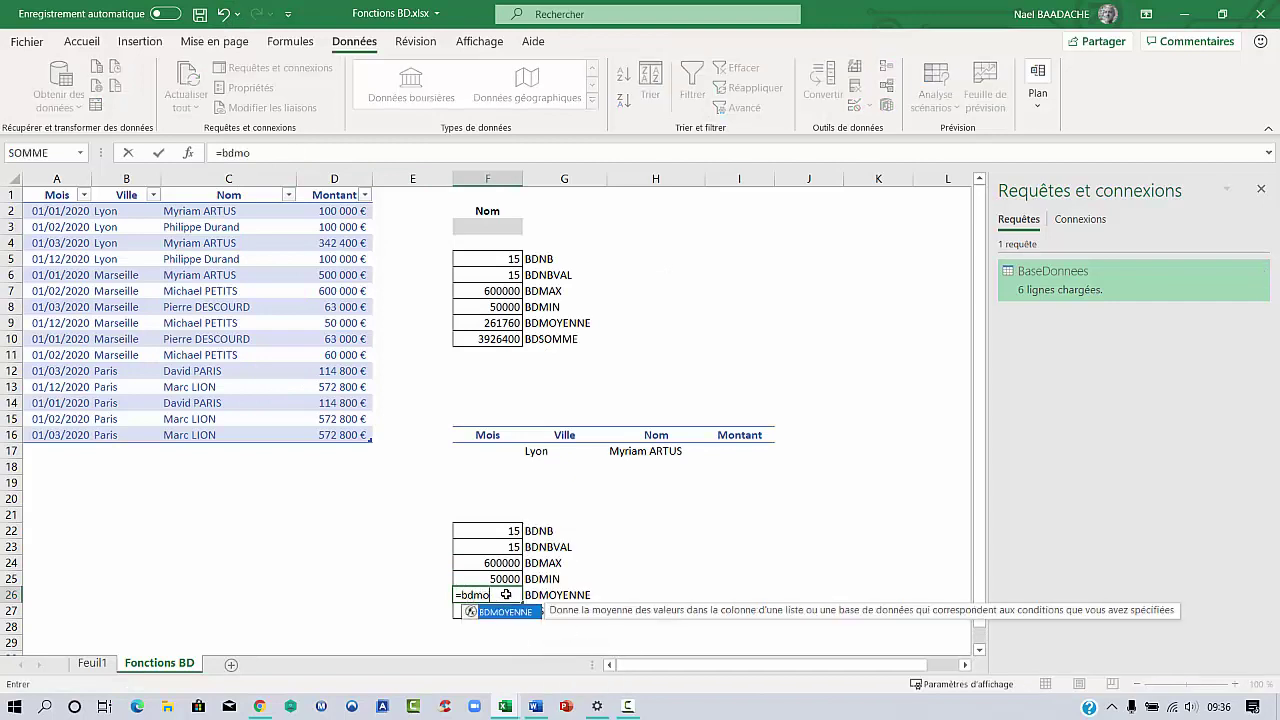
key(Tab)
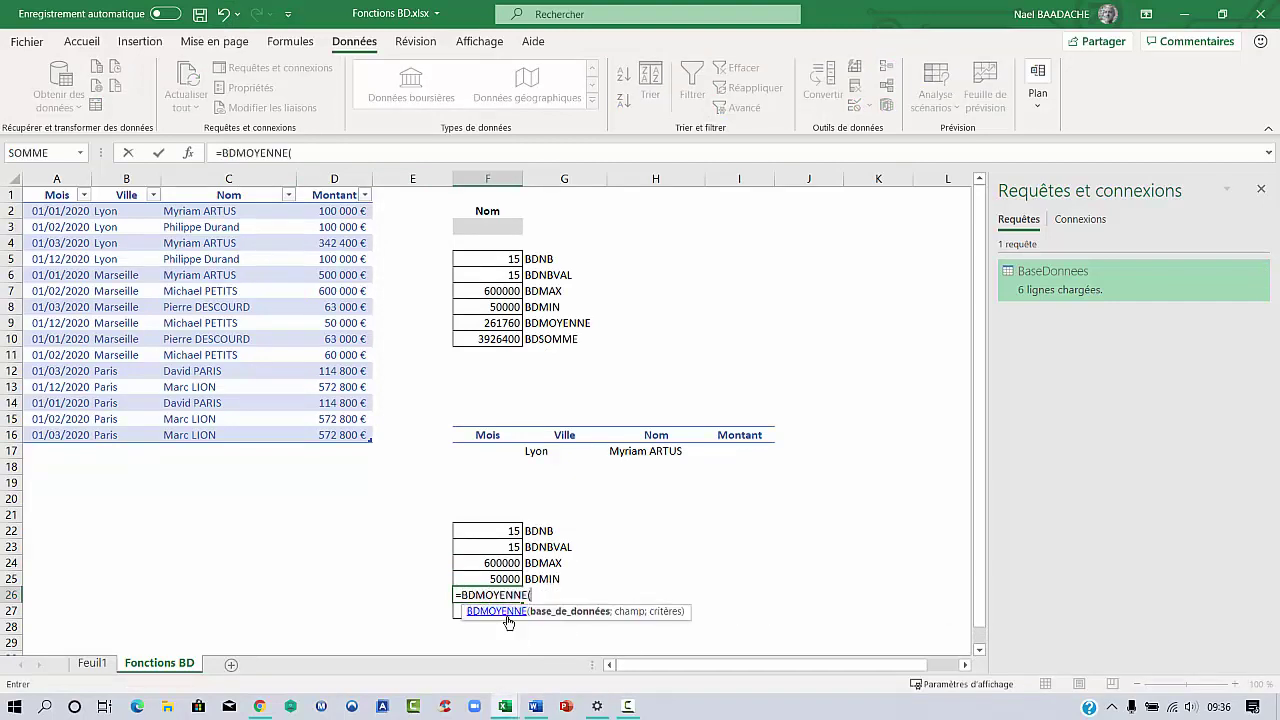
drag(60, 194, 329, 435)
text(;)
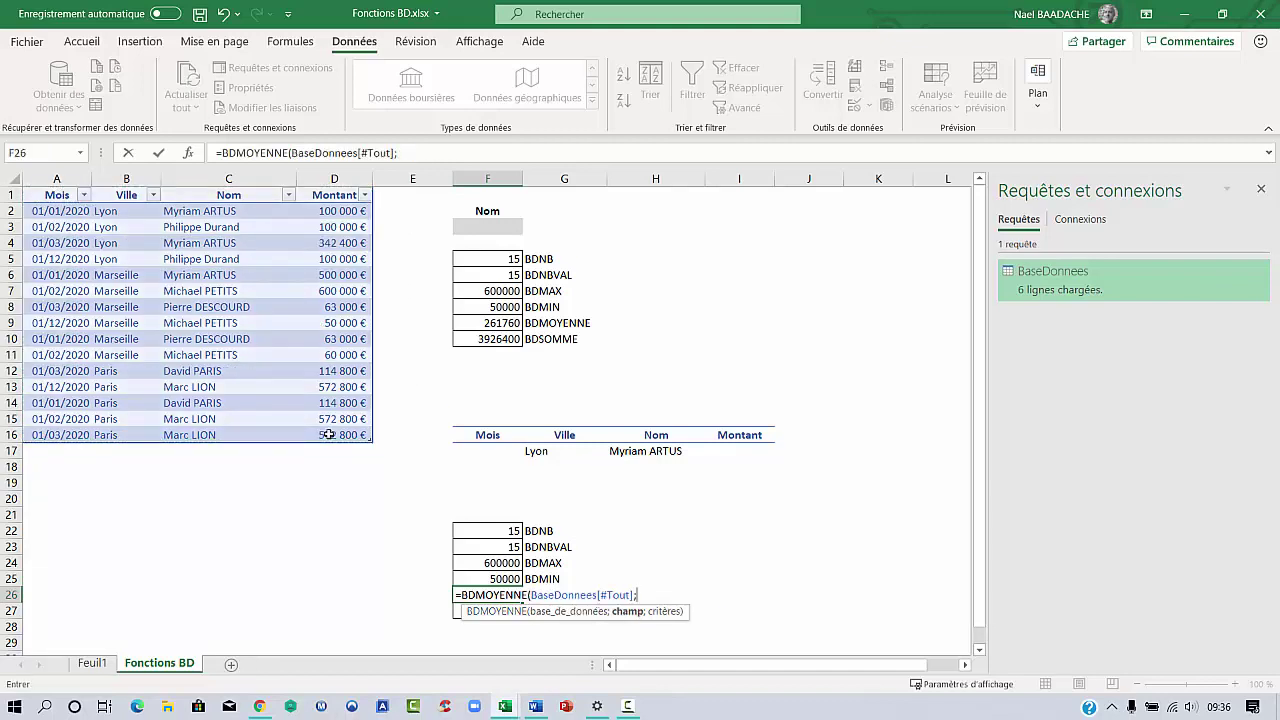
click(323, 195)
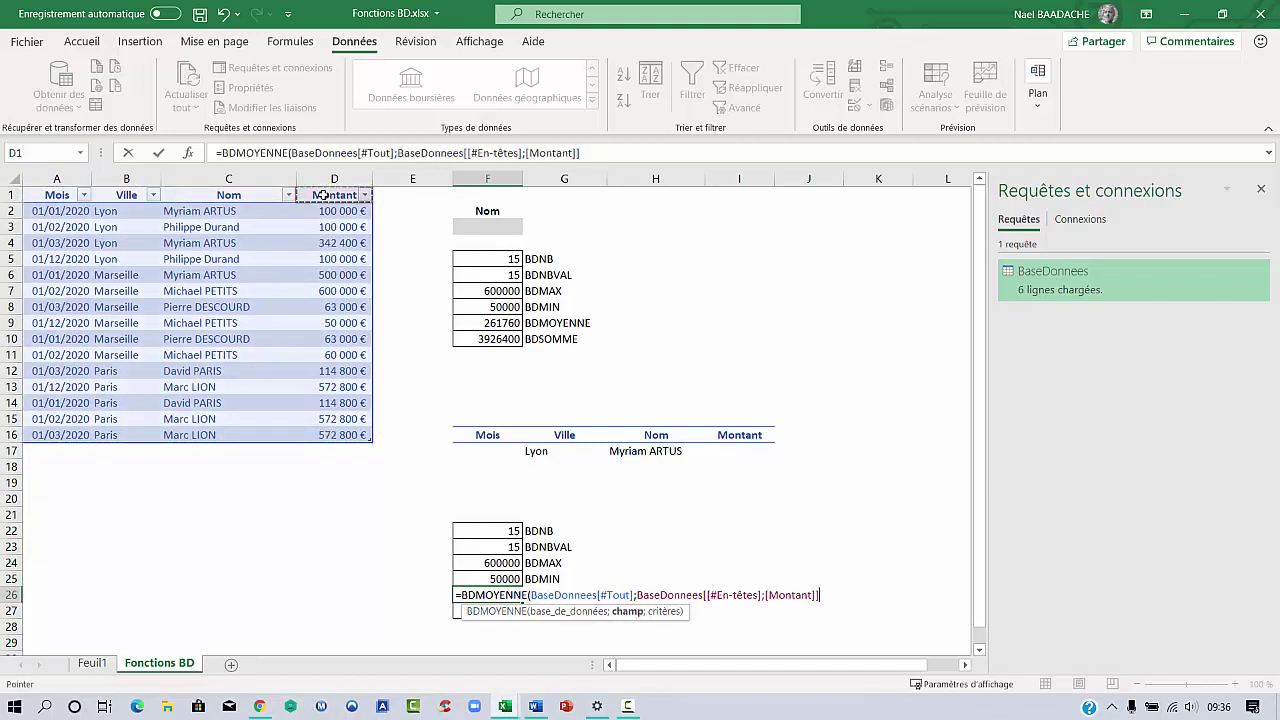
text(;)
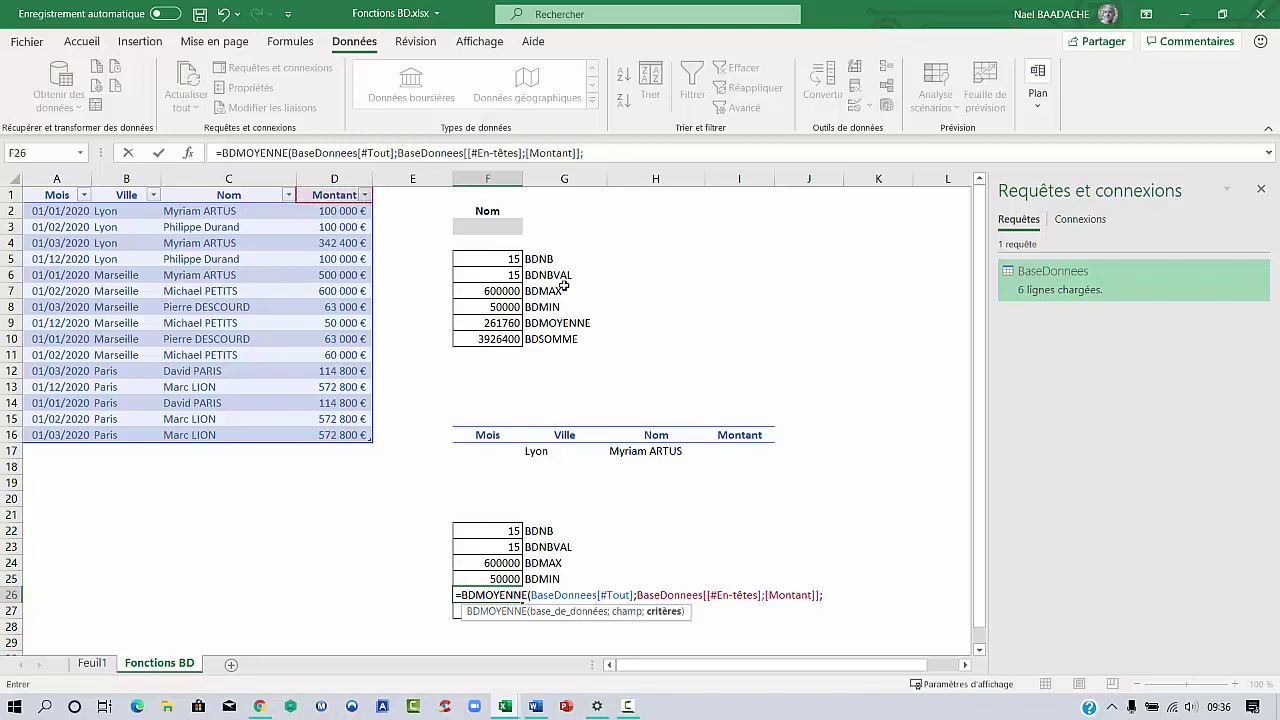
drag(560, 431, 651, 454)
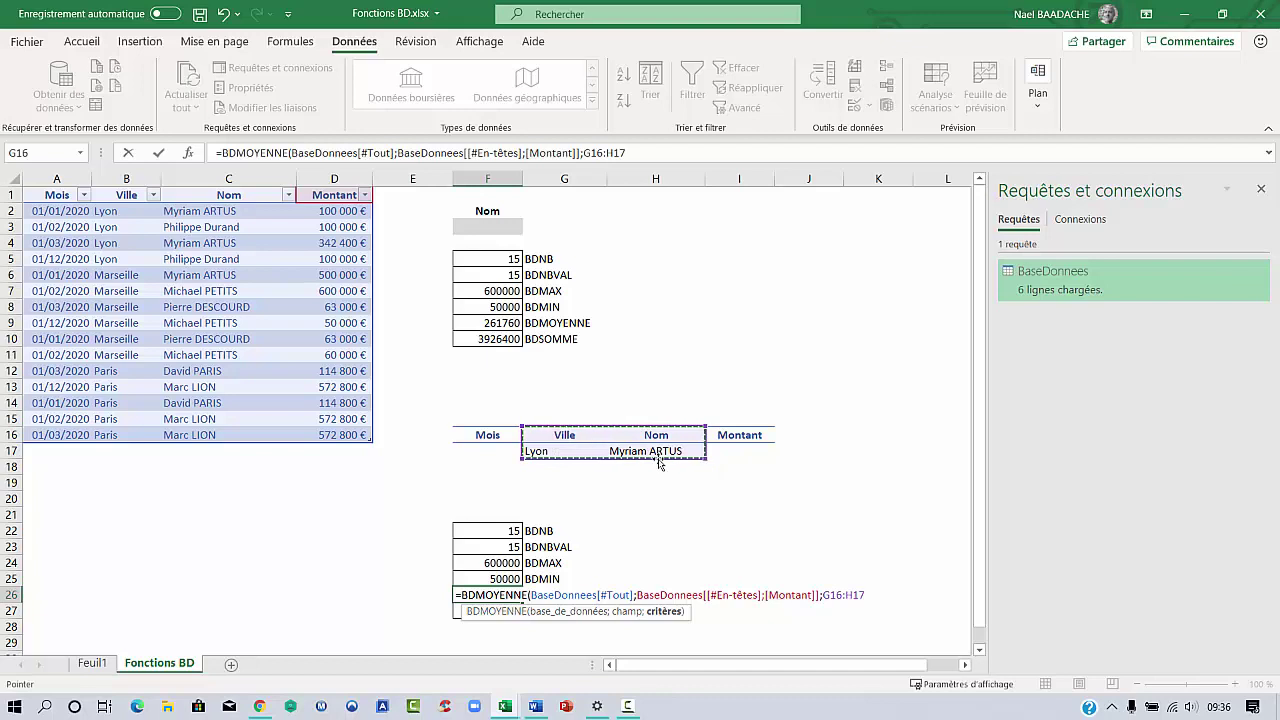
text())
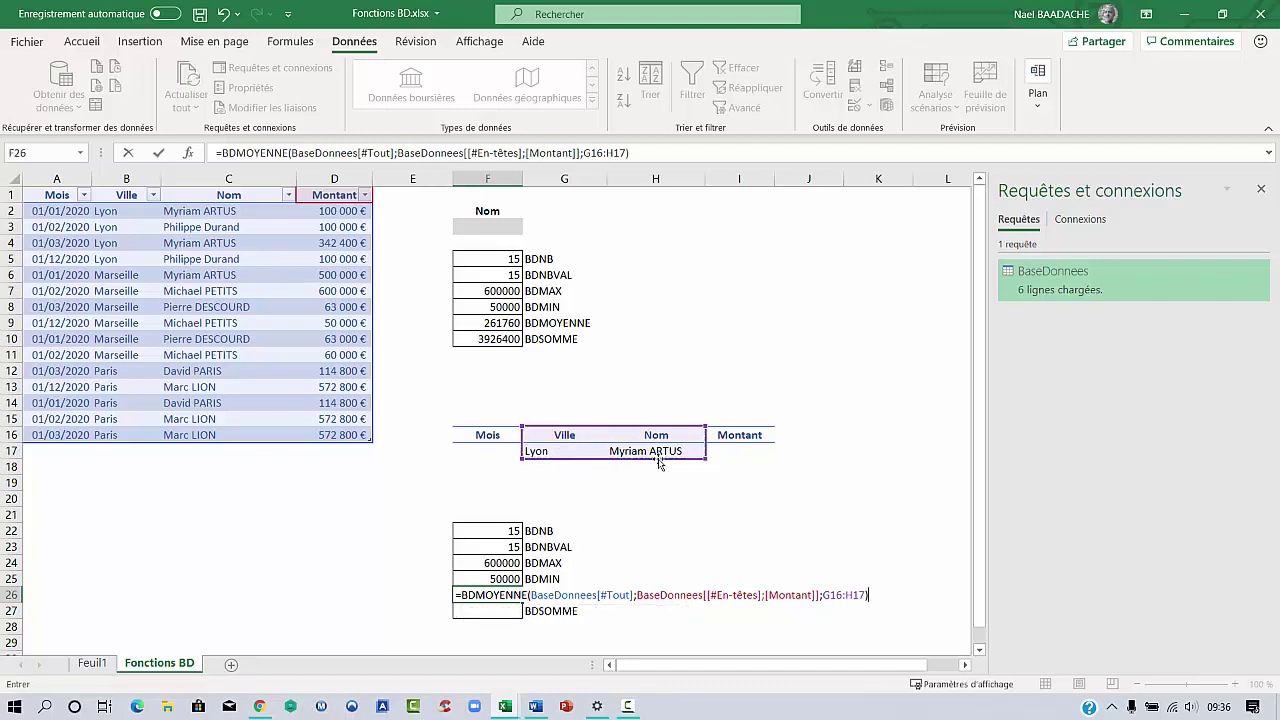
key(Return)
click(505, 594)
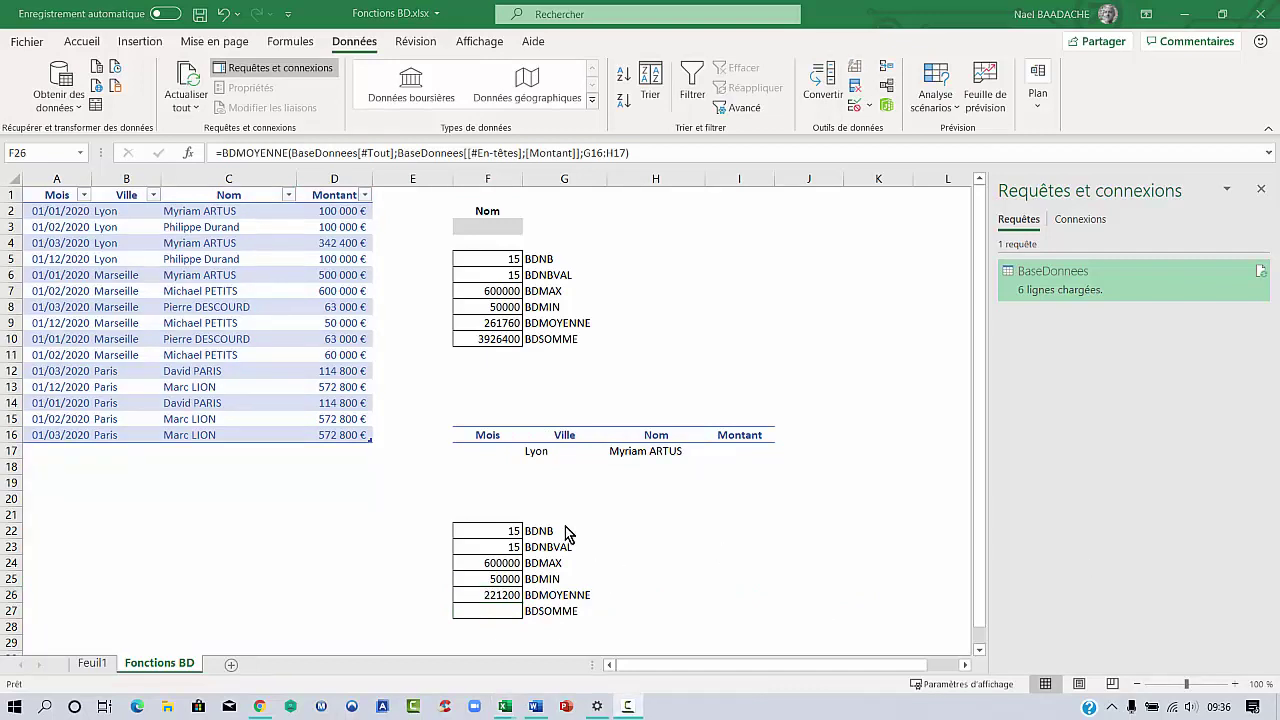
Clear the Lyon and name criteria and set the Montant criterion in I17 to >100000
drag(535, 451, 674, 454)
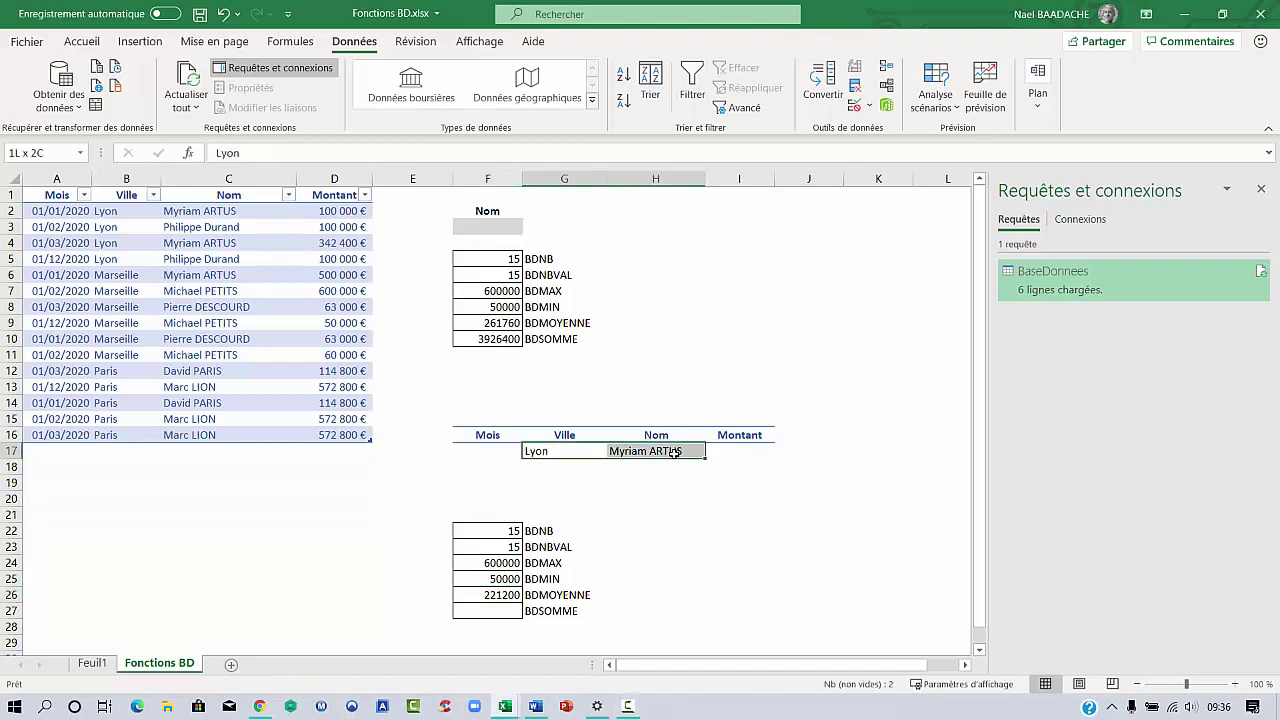
key(Delete)
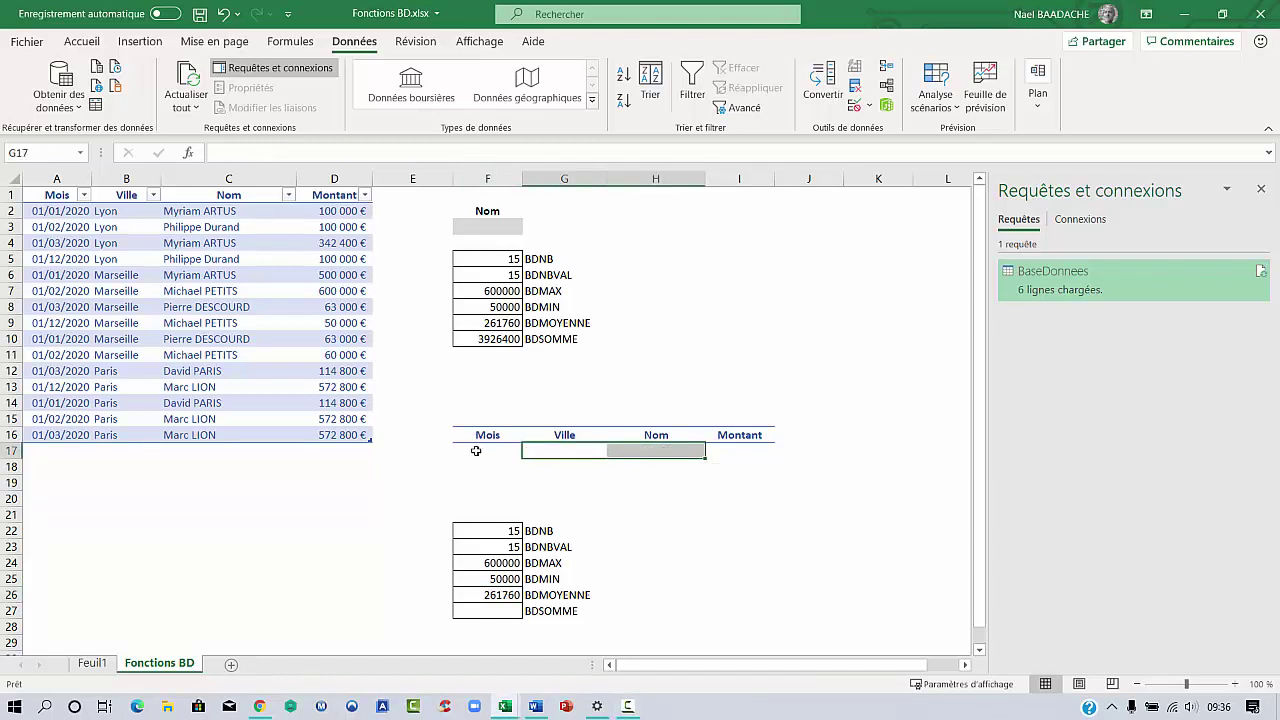
click(729, 452)
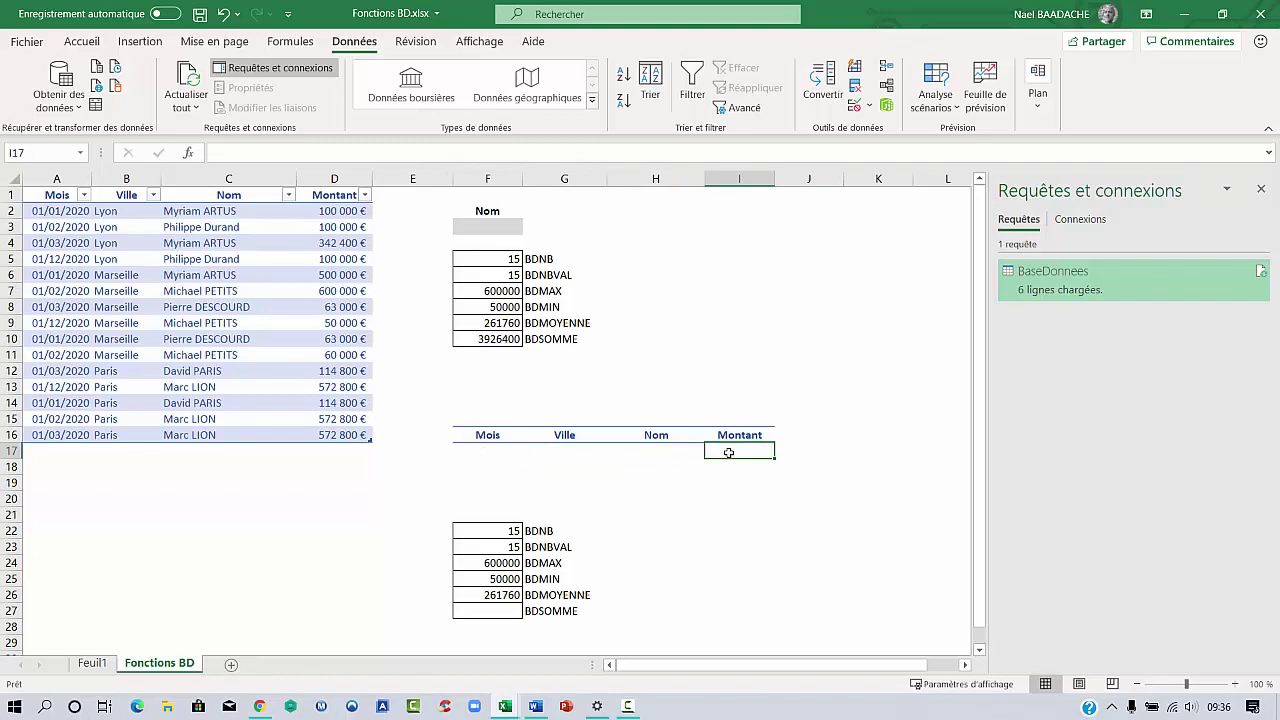
text(>)
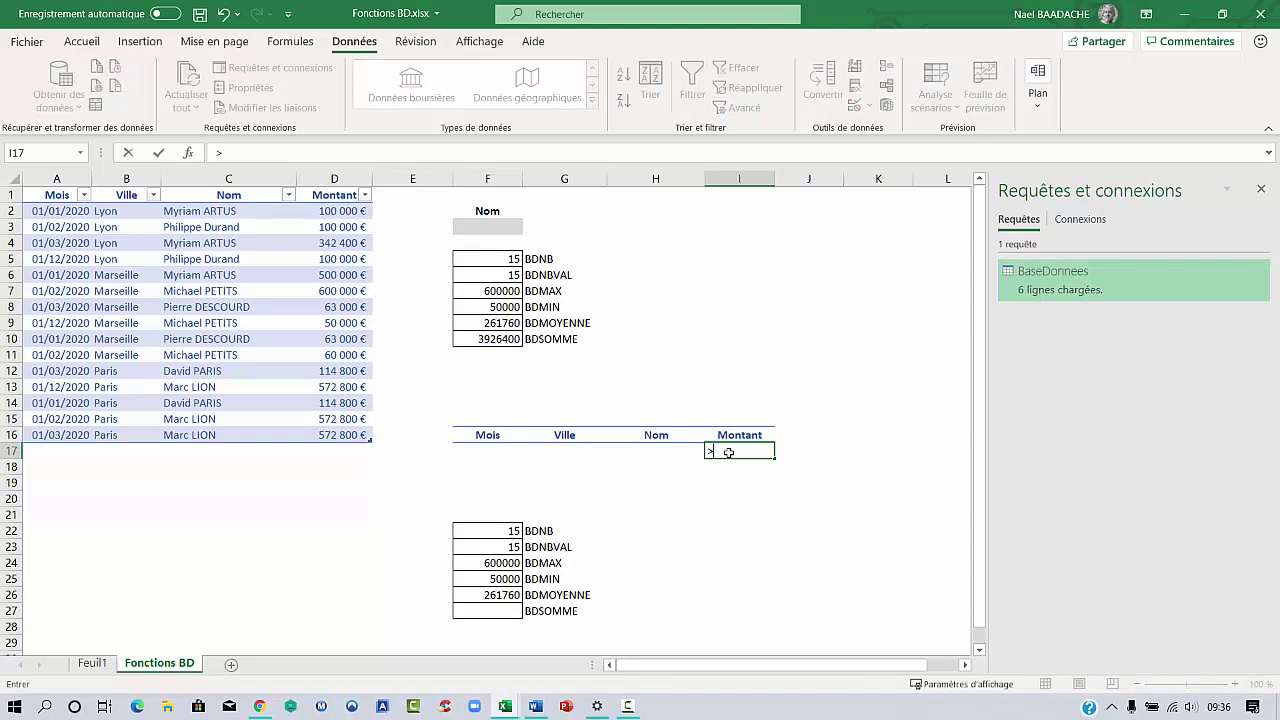
text(100000)
key(Return)
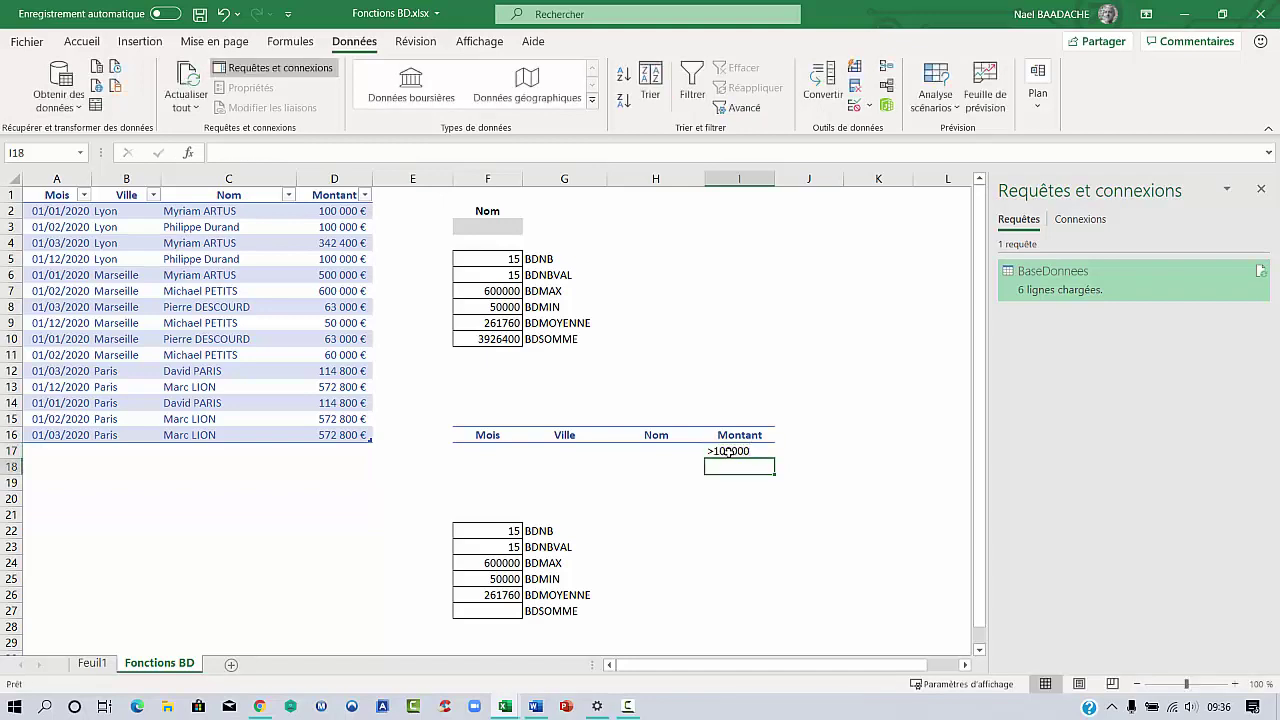
Enter Mois criterion 01/02/2020 in F17 and begin a BDSOMME formula in F27
click(488, 453)
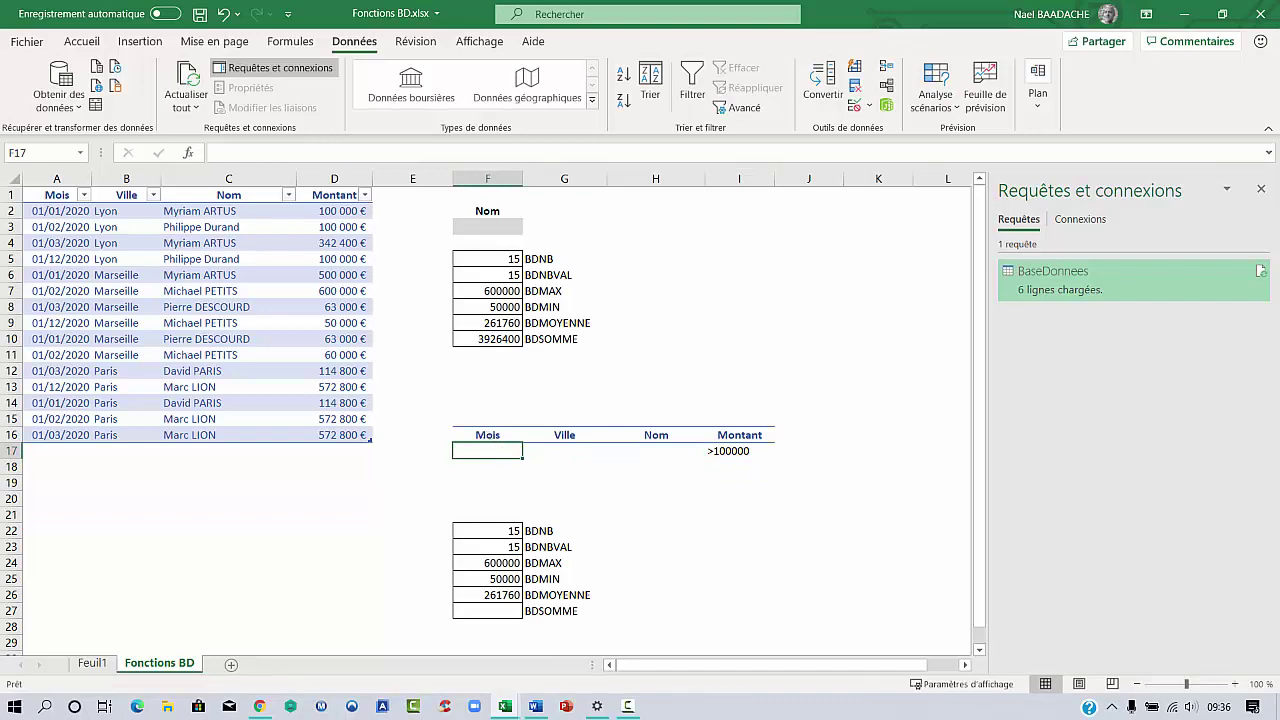
key(F10)
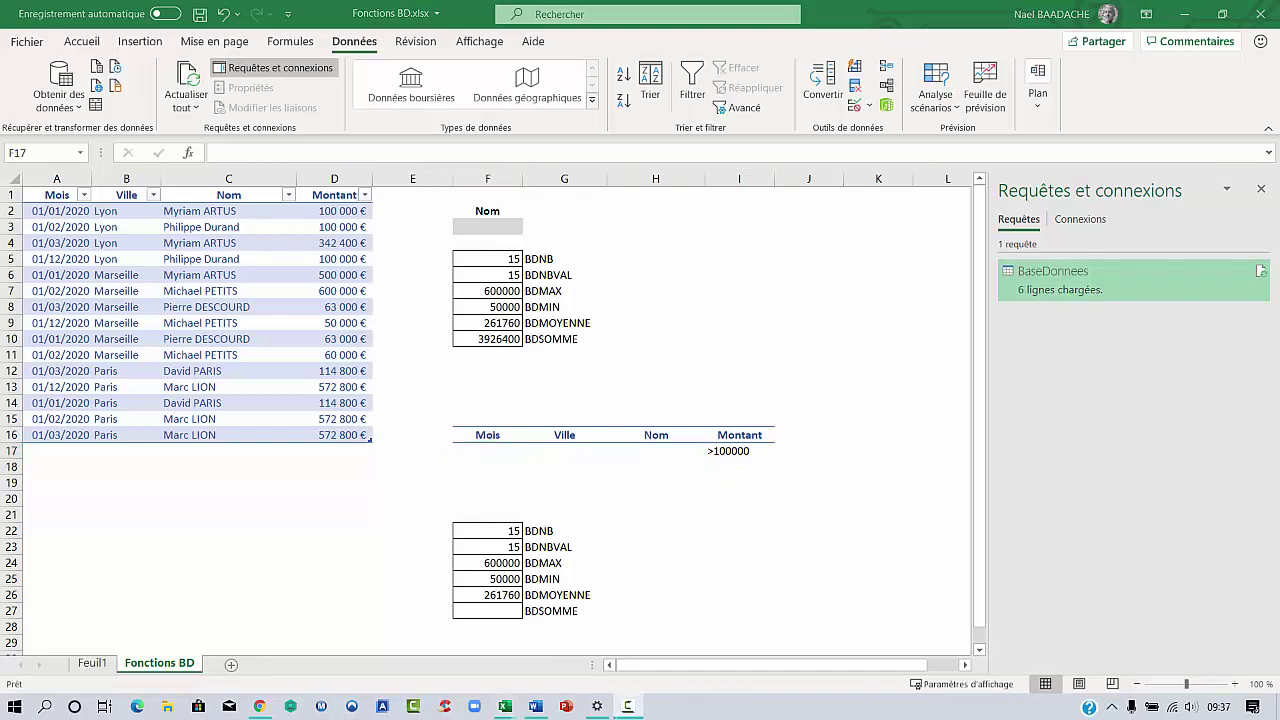
click(481, 451)
text(01)
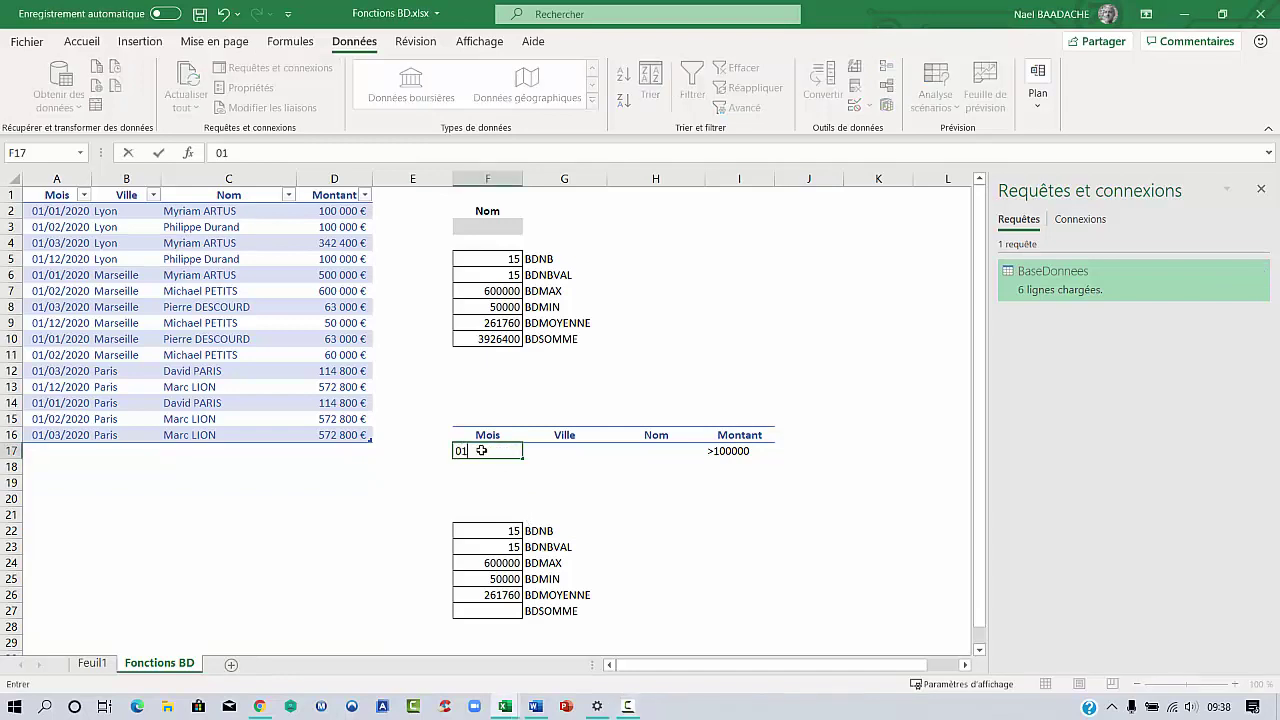
text(/02/2020)
key(Return)
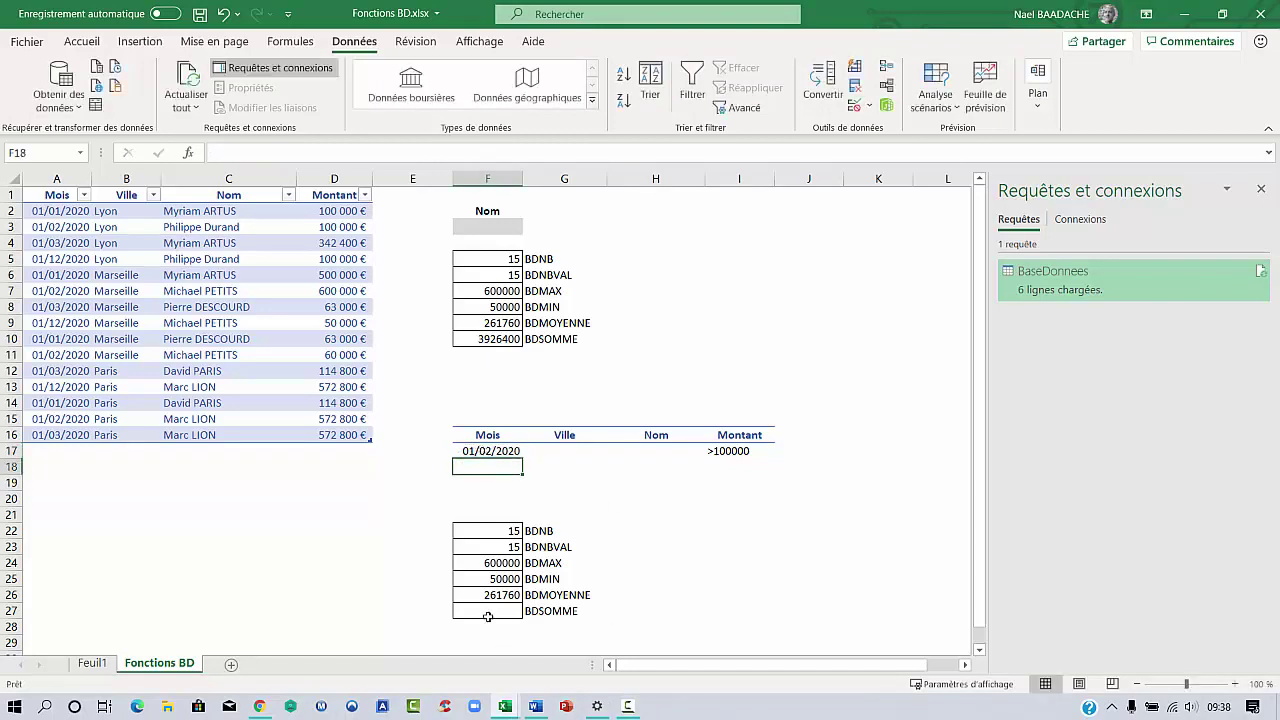
click(488, 610)
text(=BDSOM)
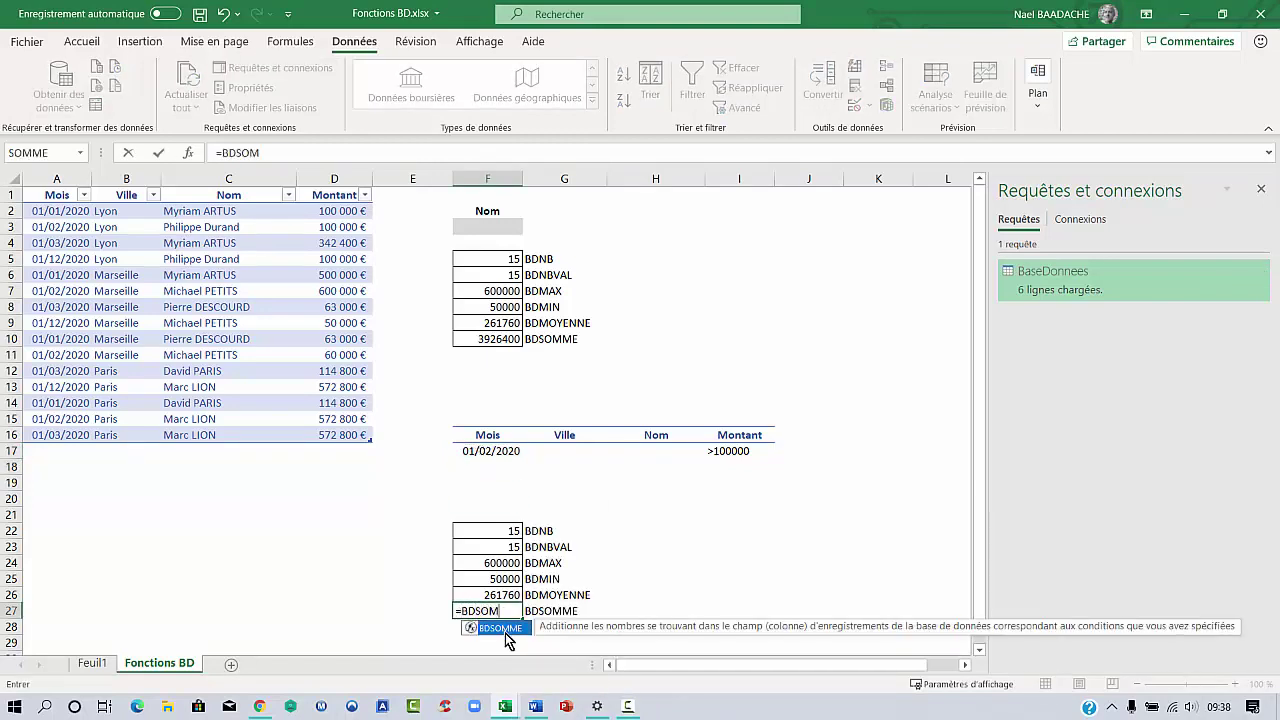
Complete BDSOMME in F27 summing the table's Montant with criteria F16:I17, giving 1172800
double_click(503, 631)
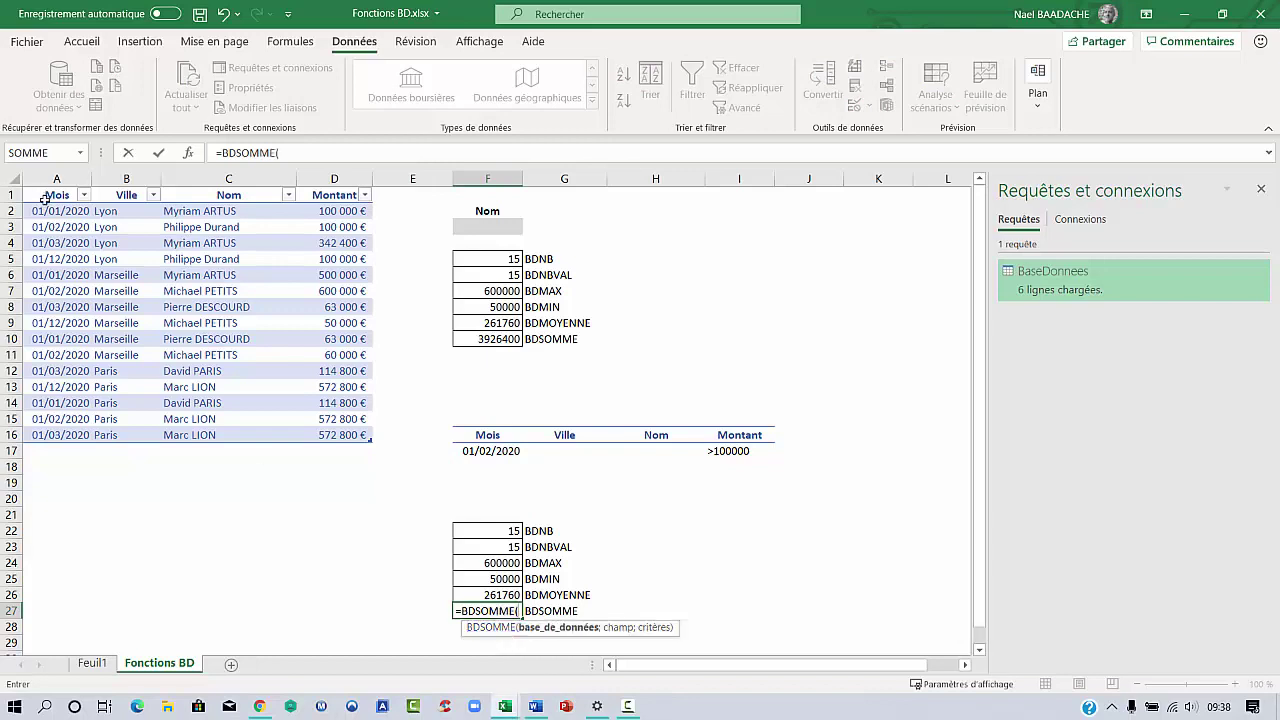
drag(45, 196, 338, 437)
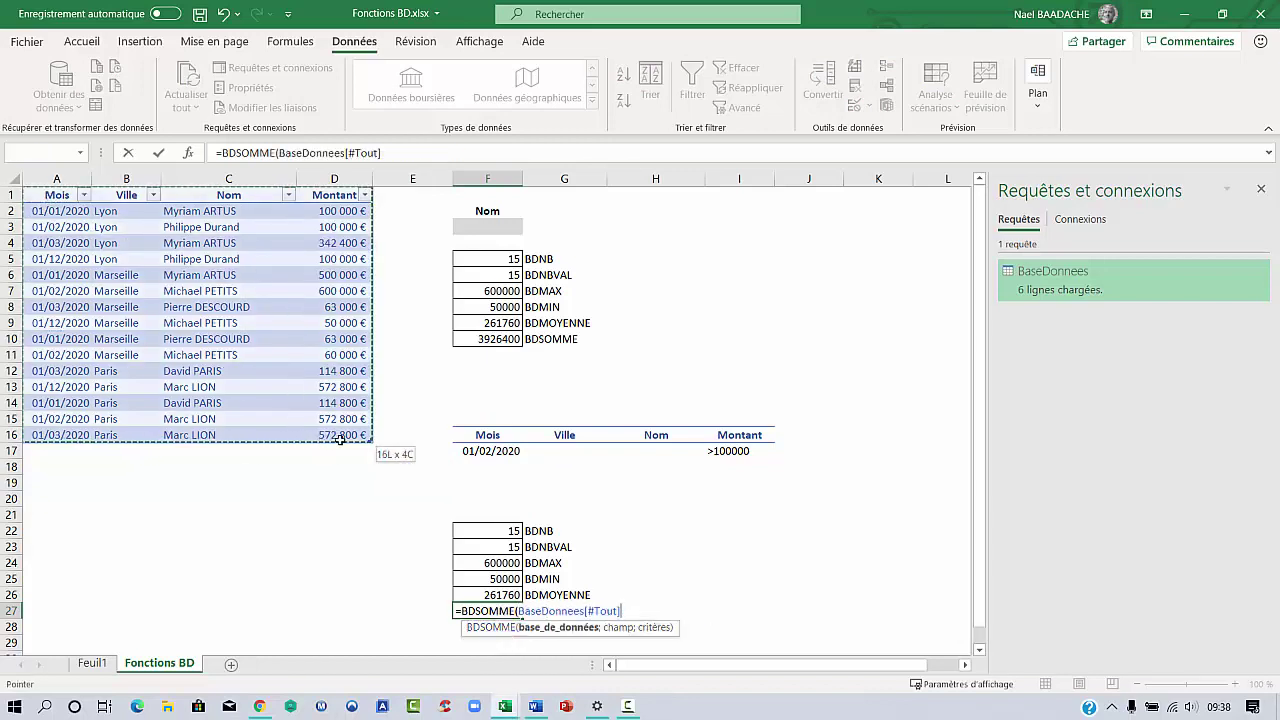
text(;)
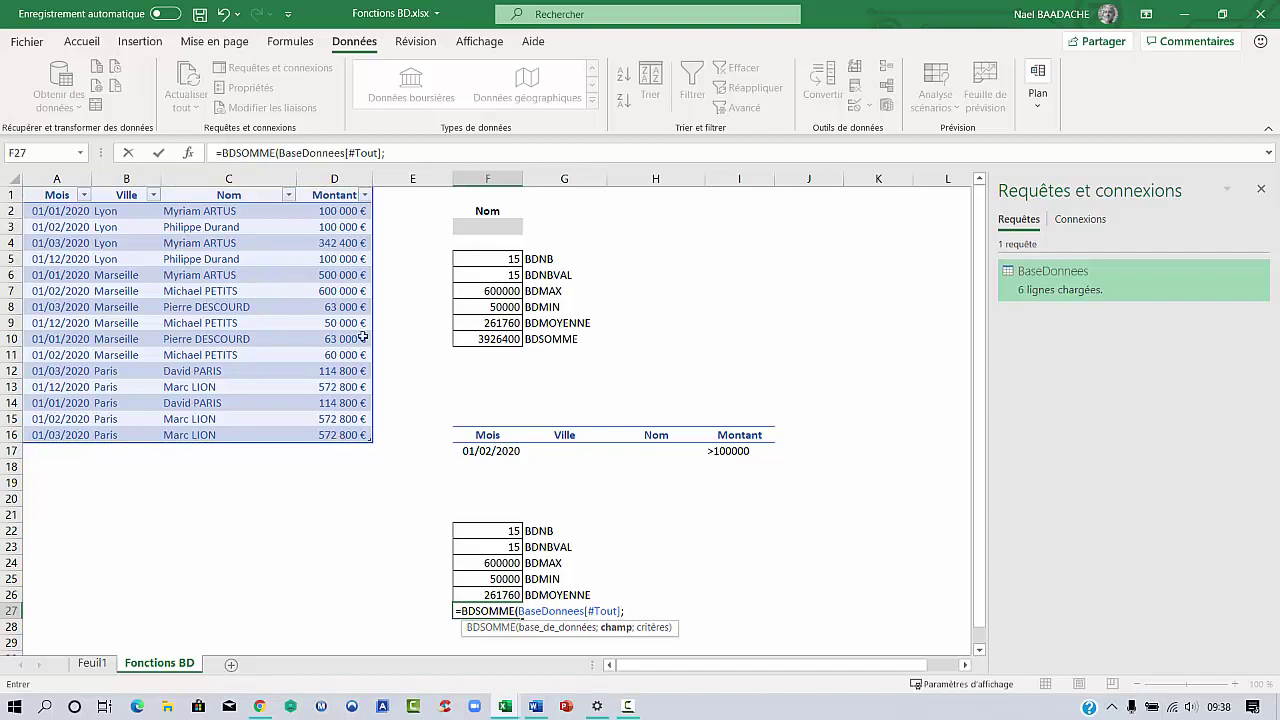
click(338, 195)
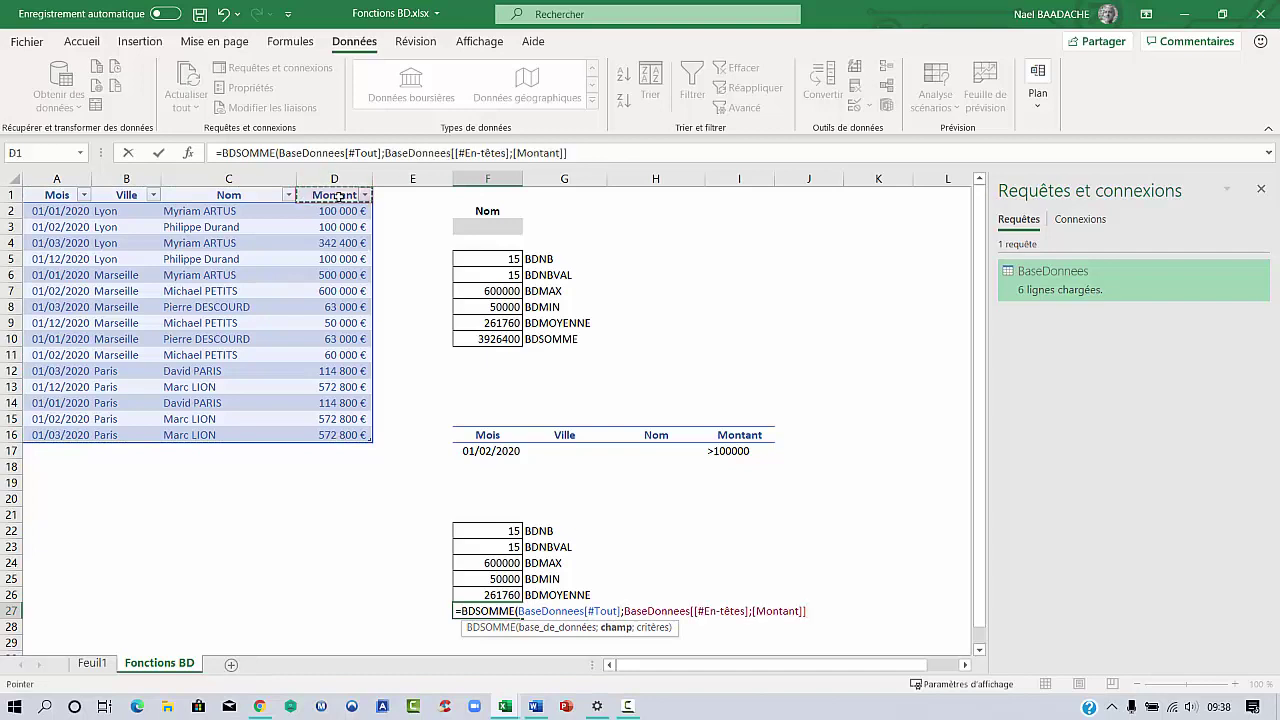
text(;)
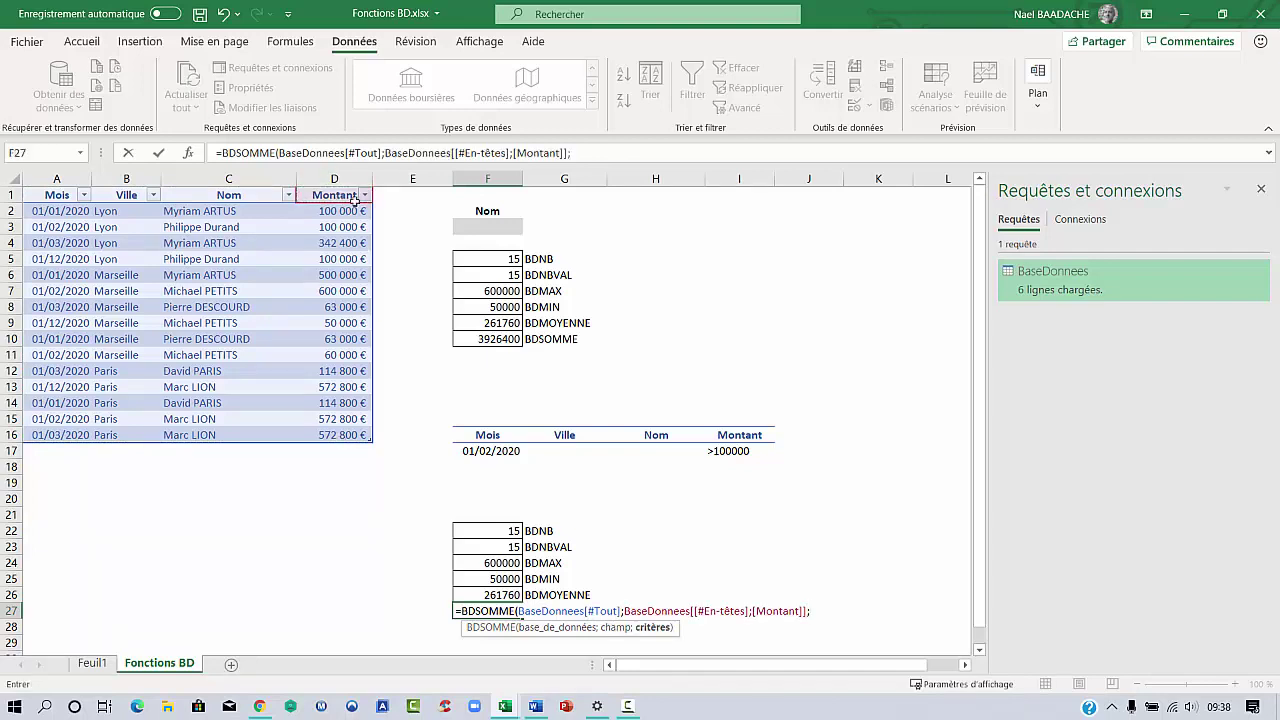
drag(478, 432, 745, 451)
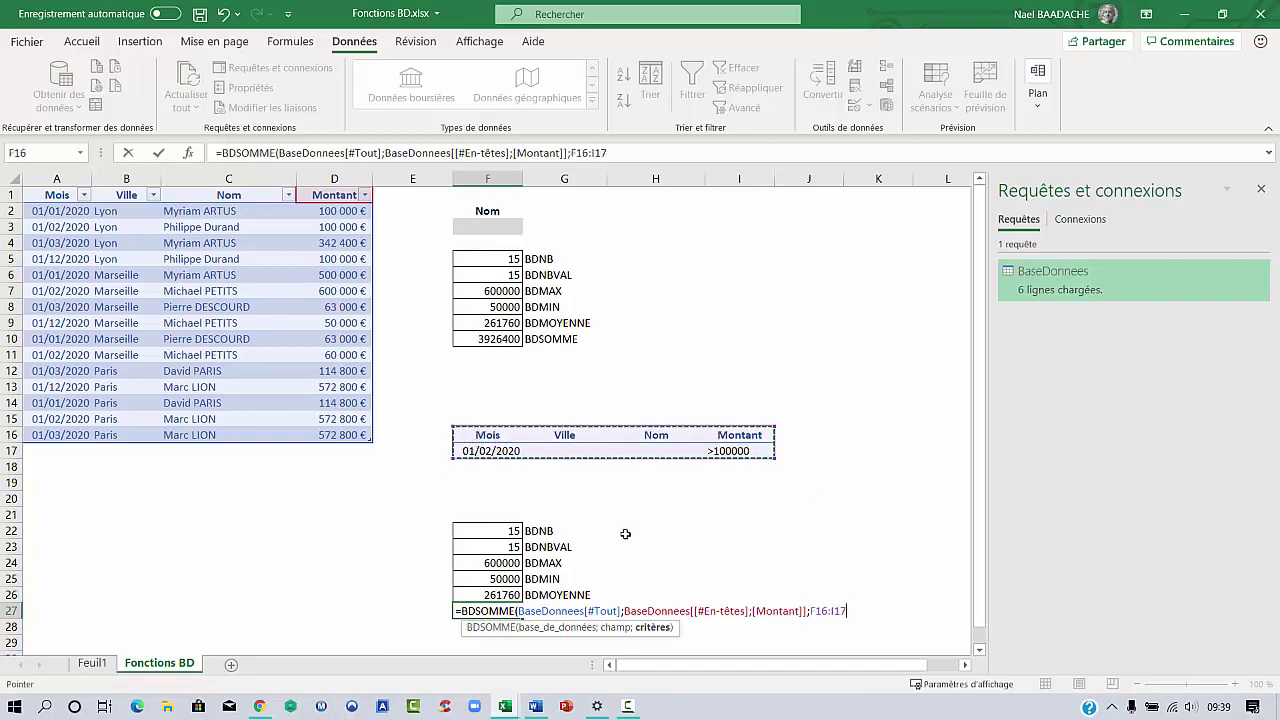
text())
key(Return)
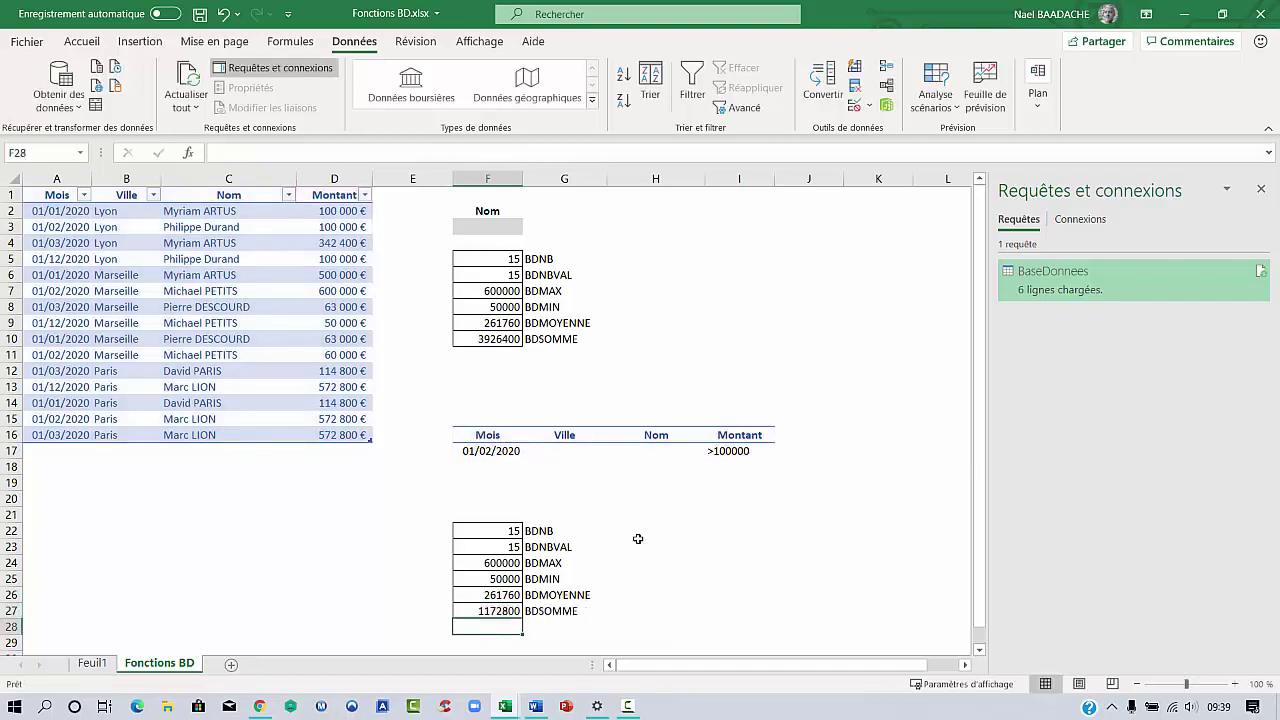
click(488, 611)
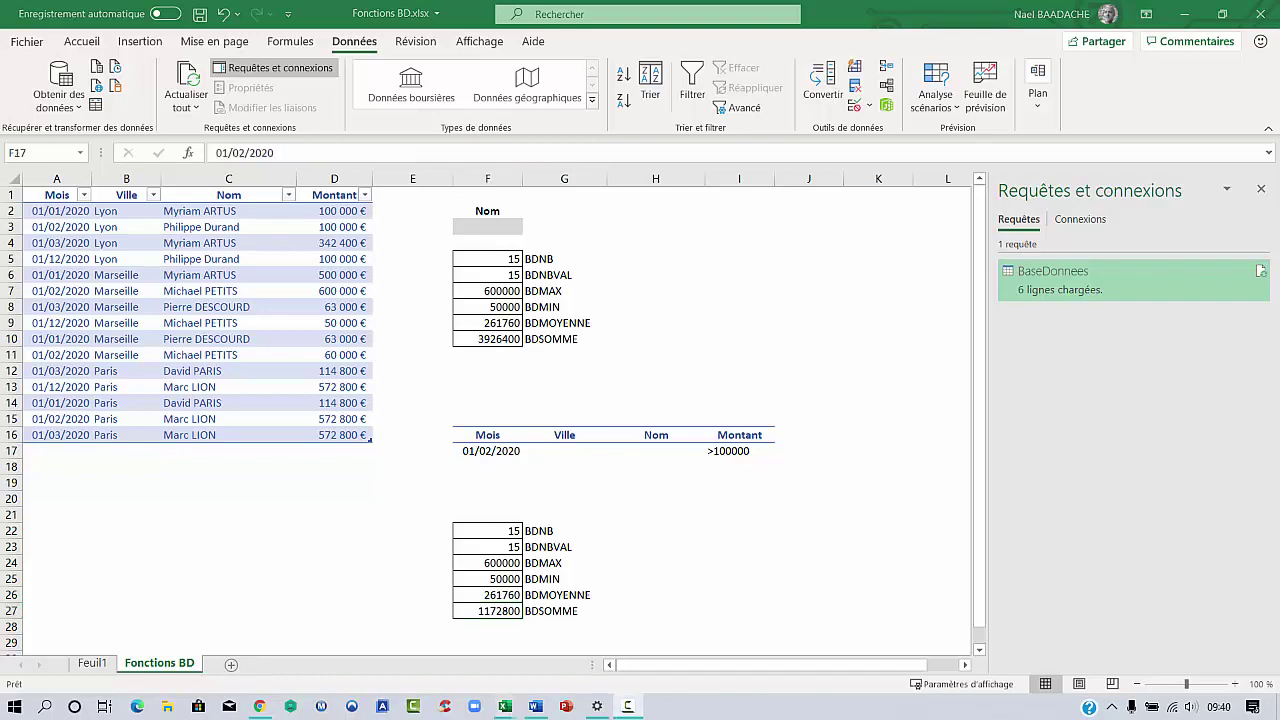
Prefix the F17 Mois date with > to make >01/02/2020, and check F27 shows 1602800
click(480, 452)
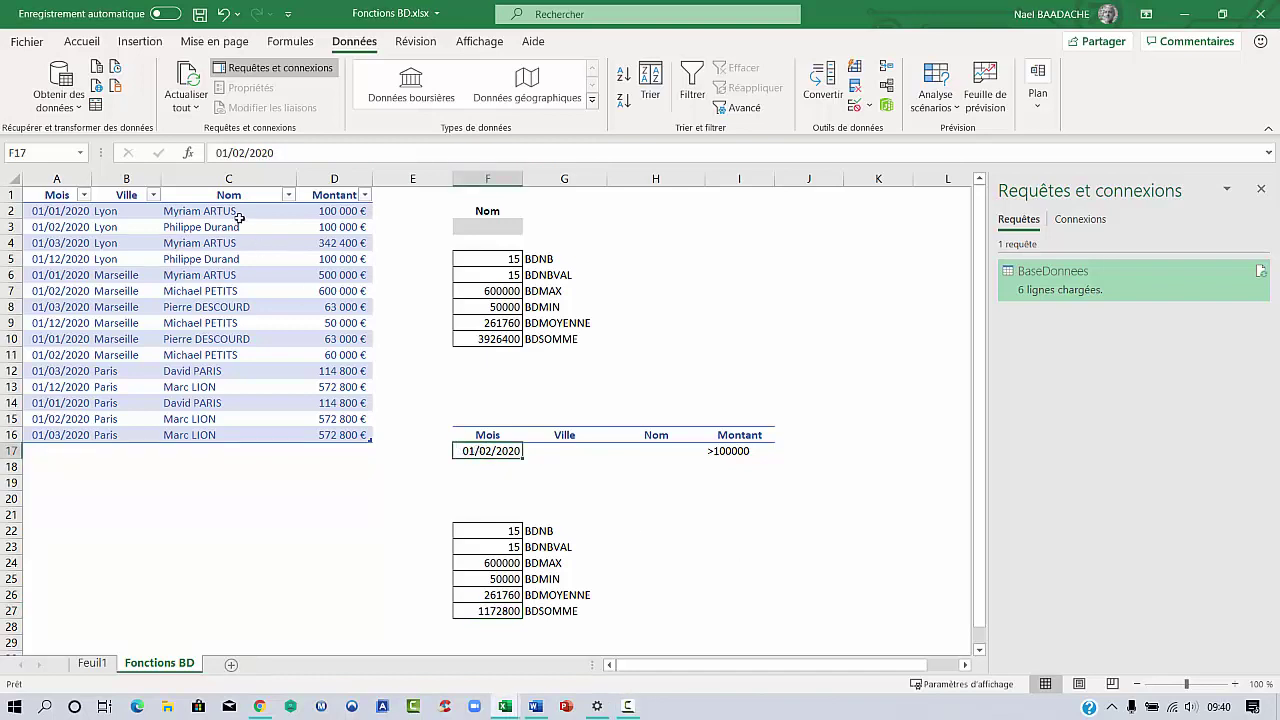
key(F2)
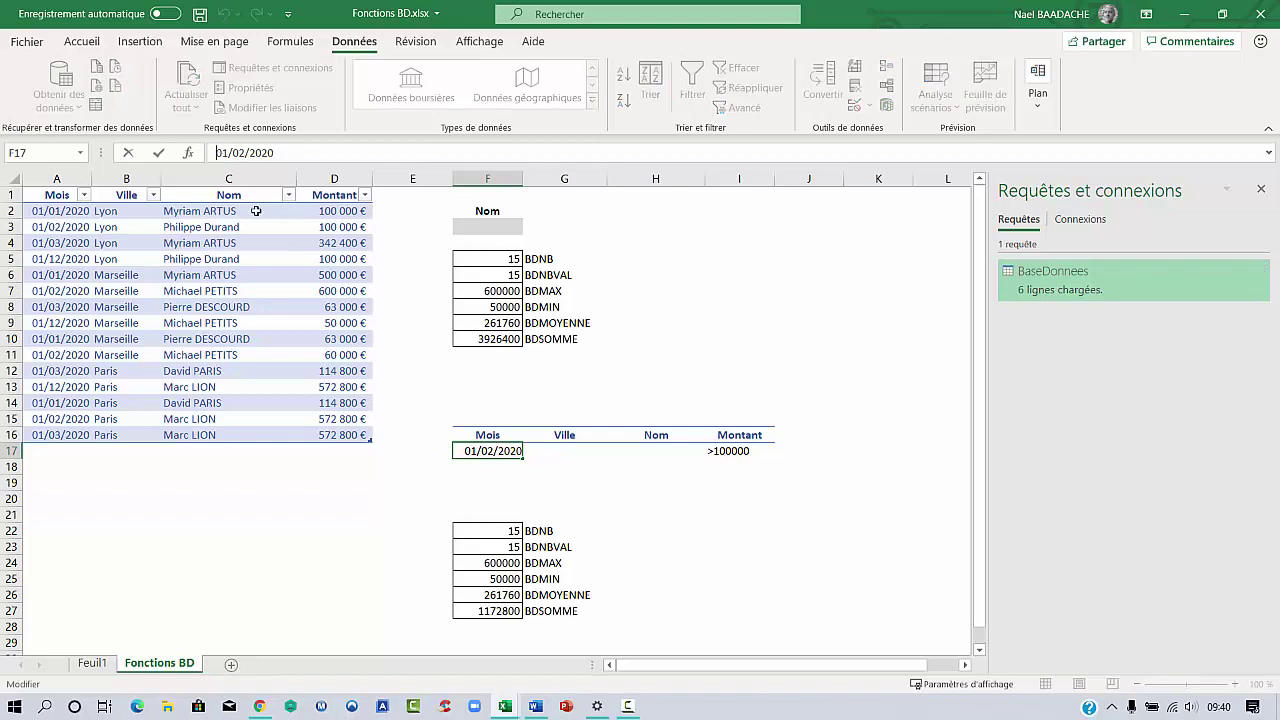
text(>)
key(Return)
click(488, 609)
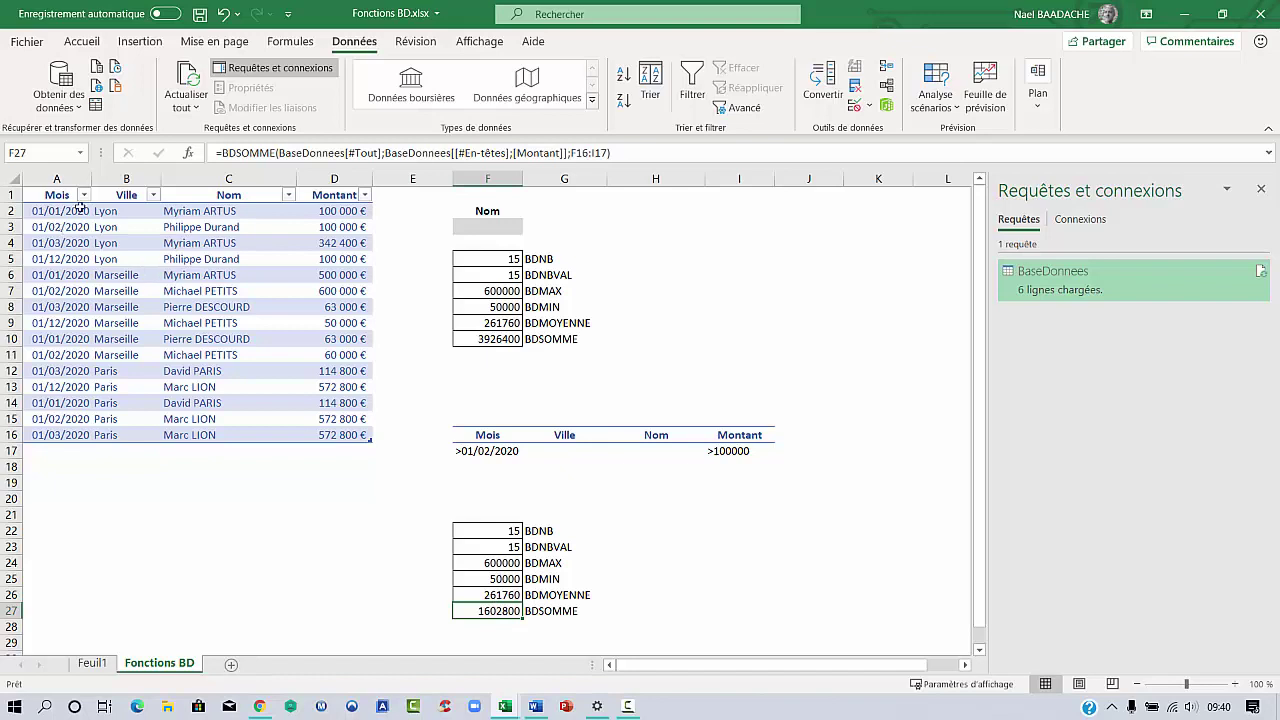
click(84, 195)
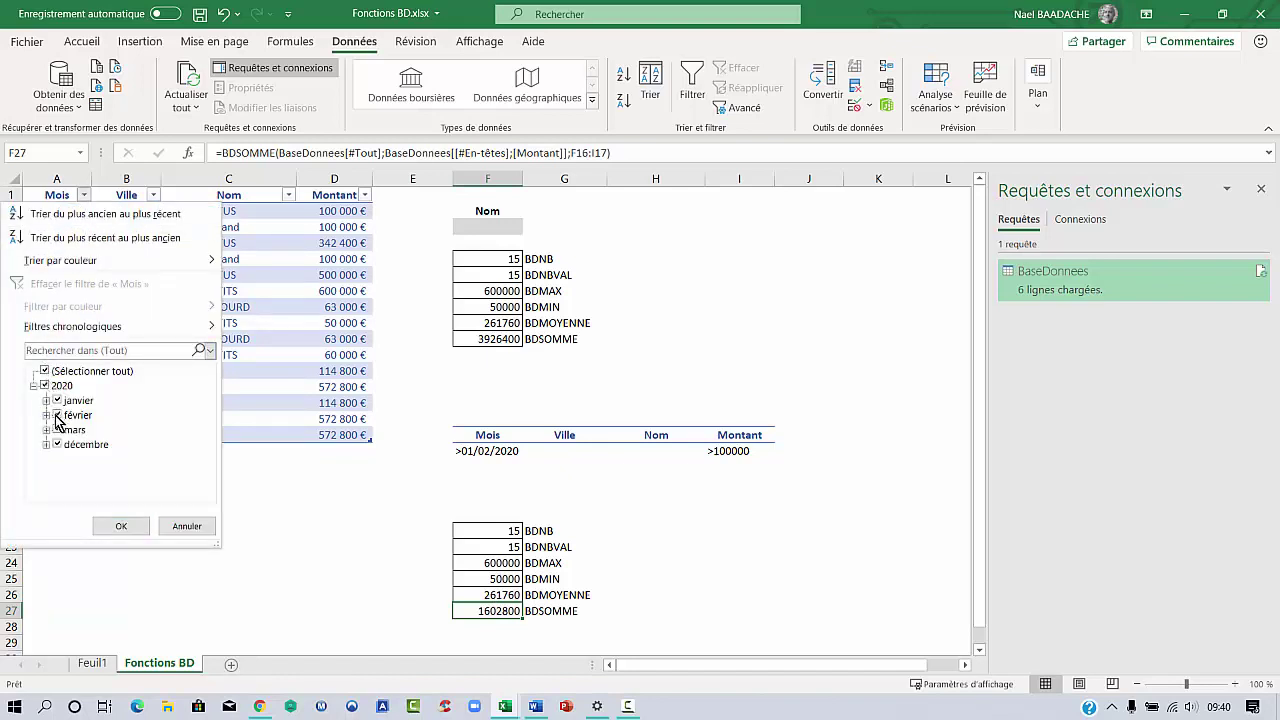
click(187, 526)
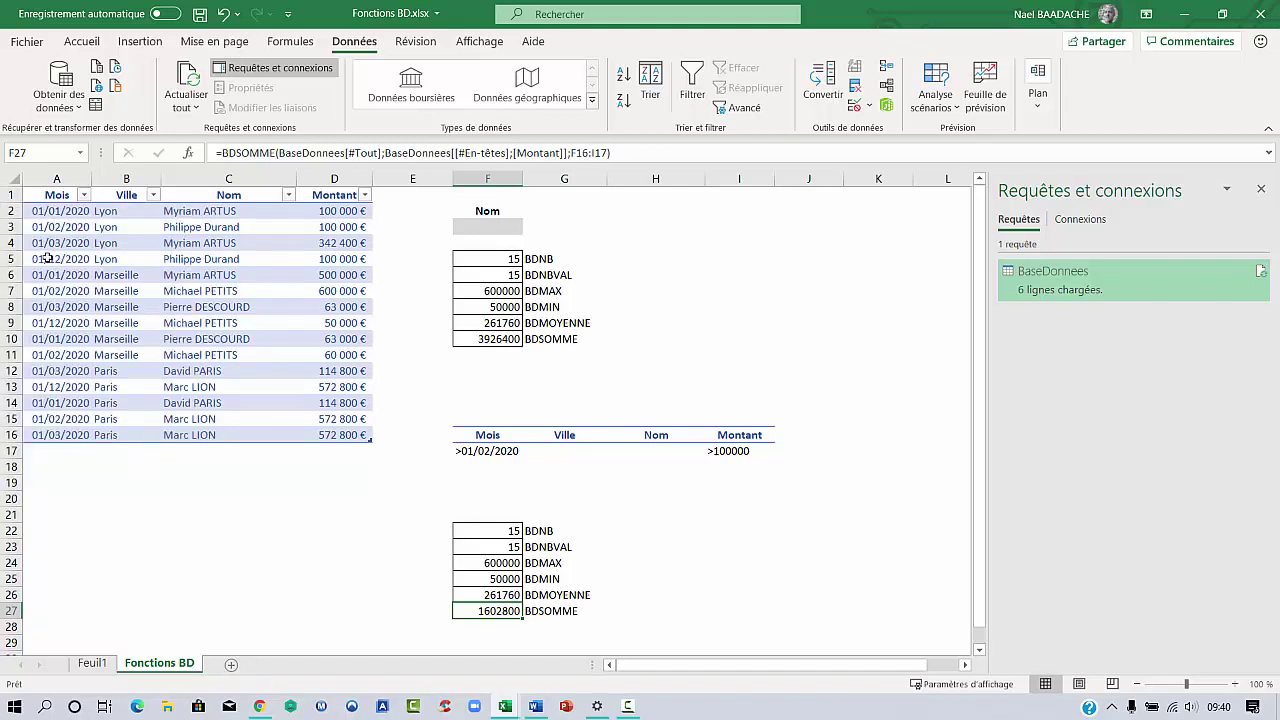
click(84, 195)
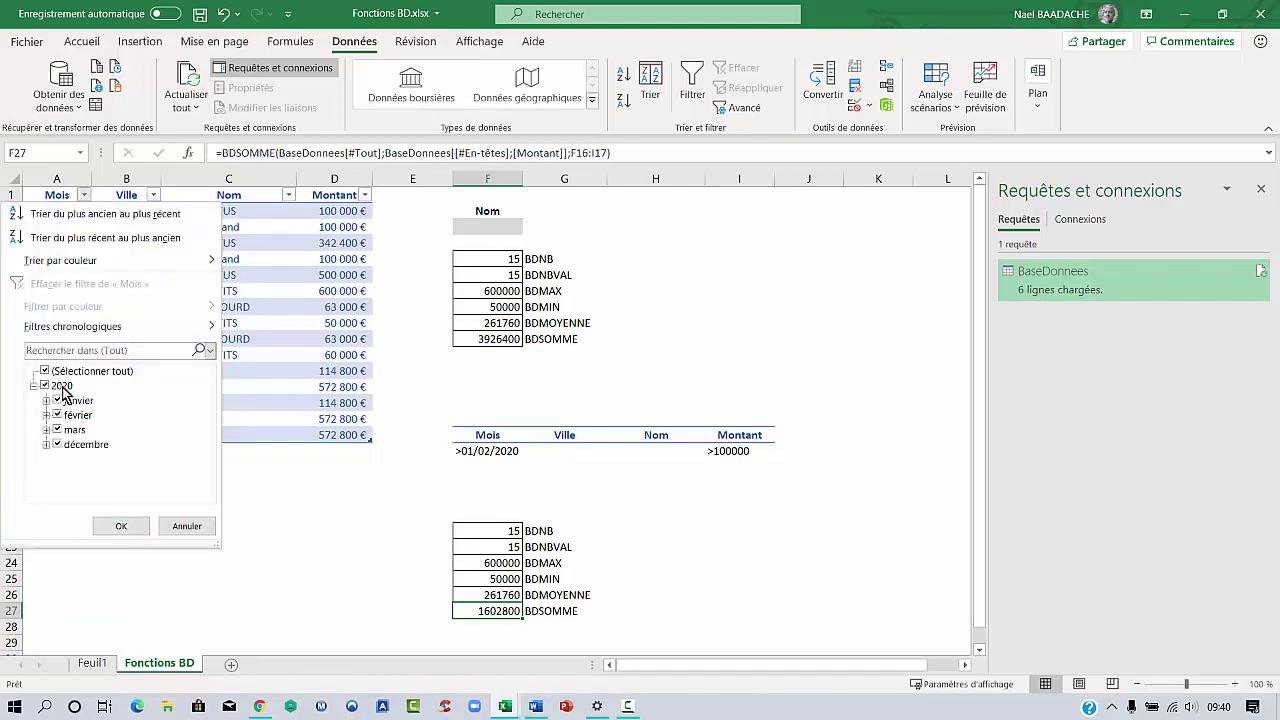
click(57, 400)
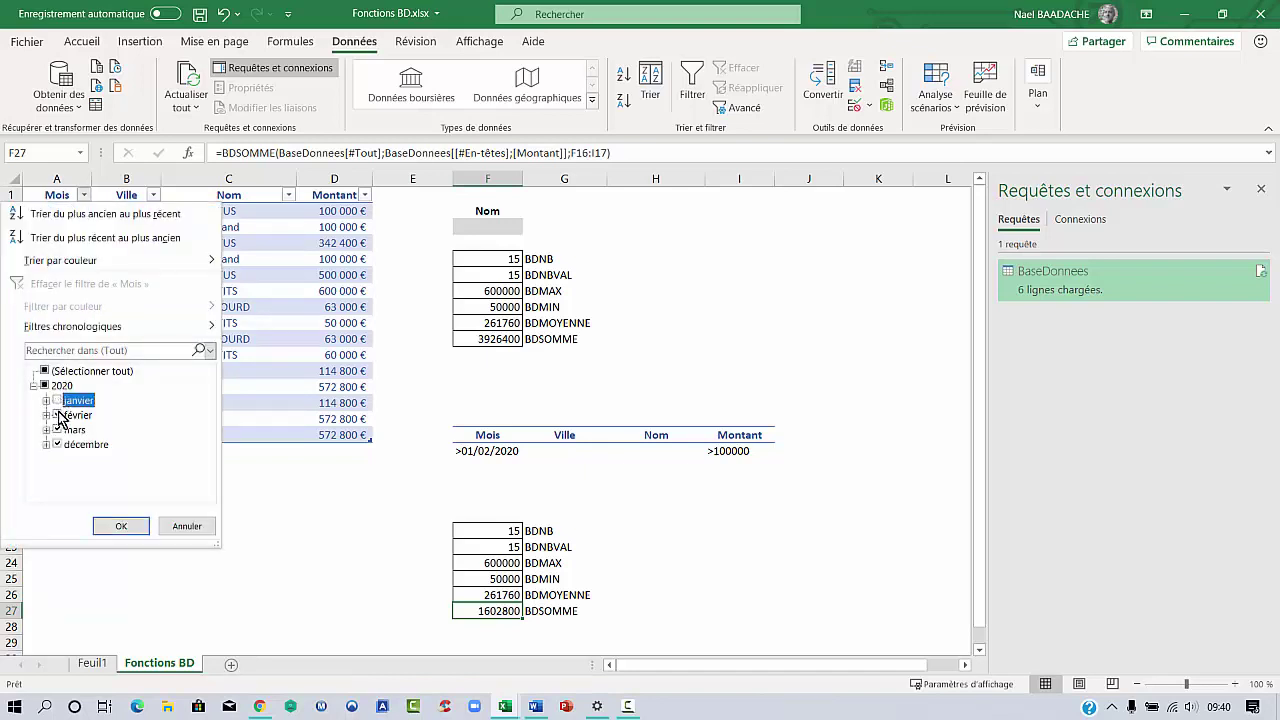
click(57, 415)
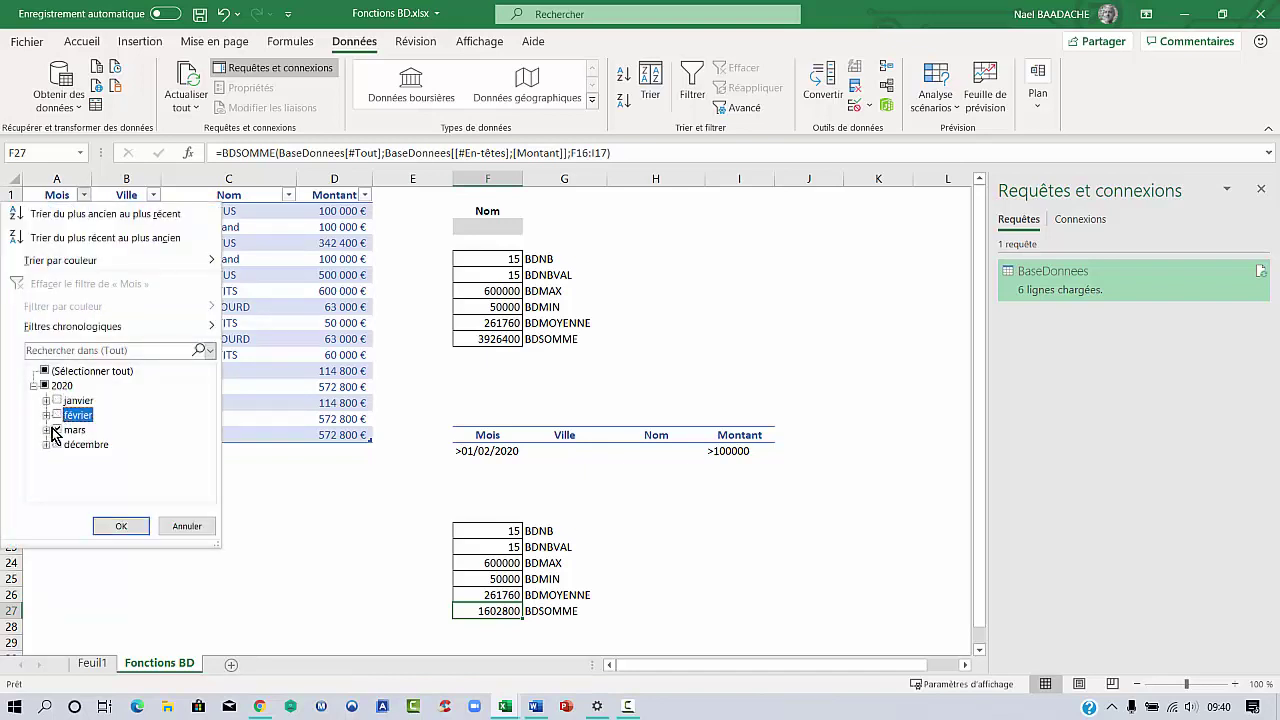
click(122, 526)
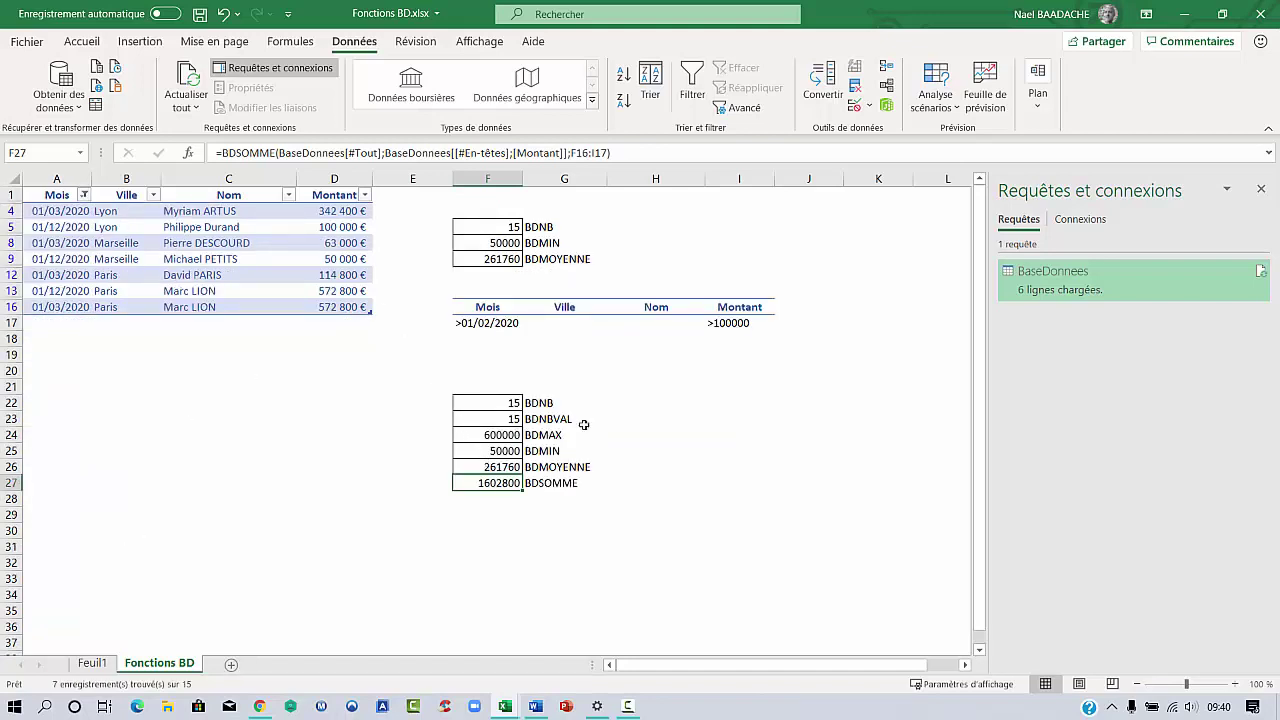
click(366, 196)
mouse_move(243, 334)
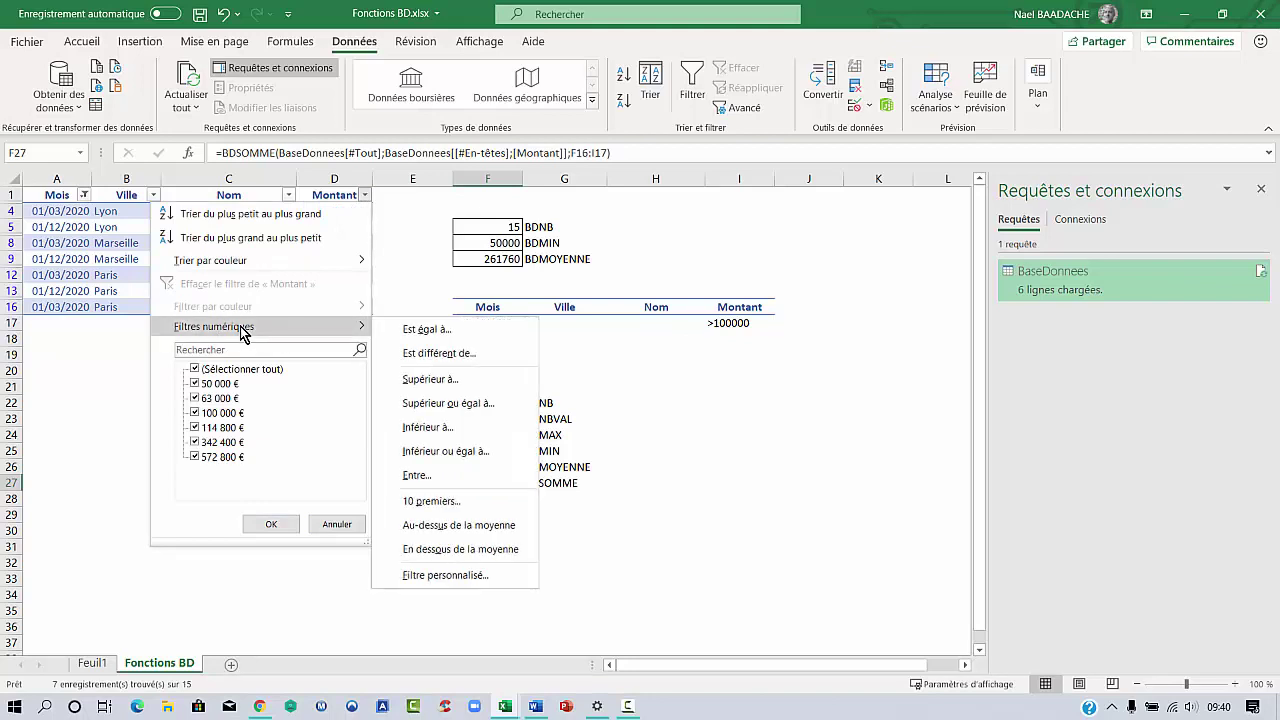
click(429, 380)
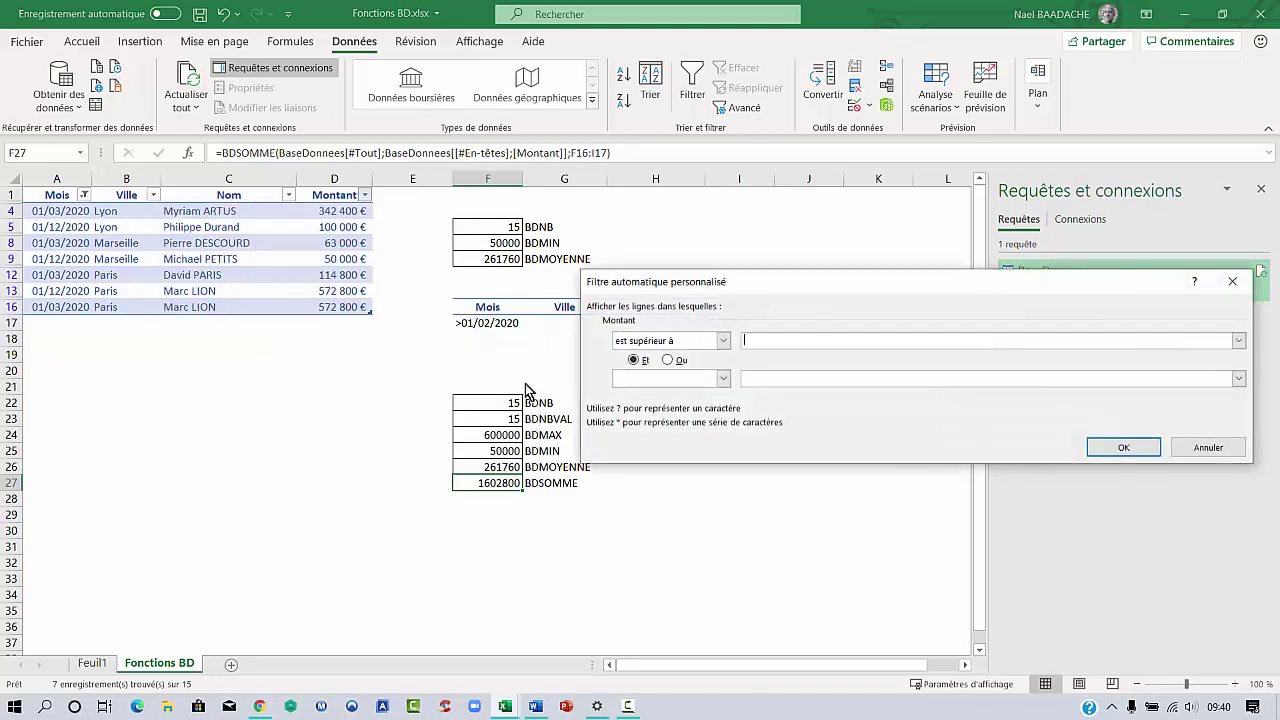
text(100000)
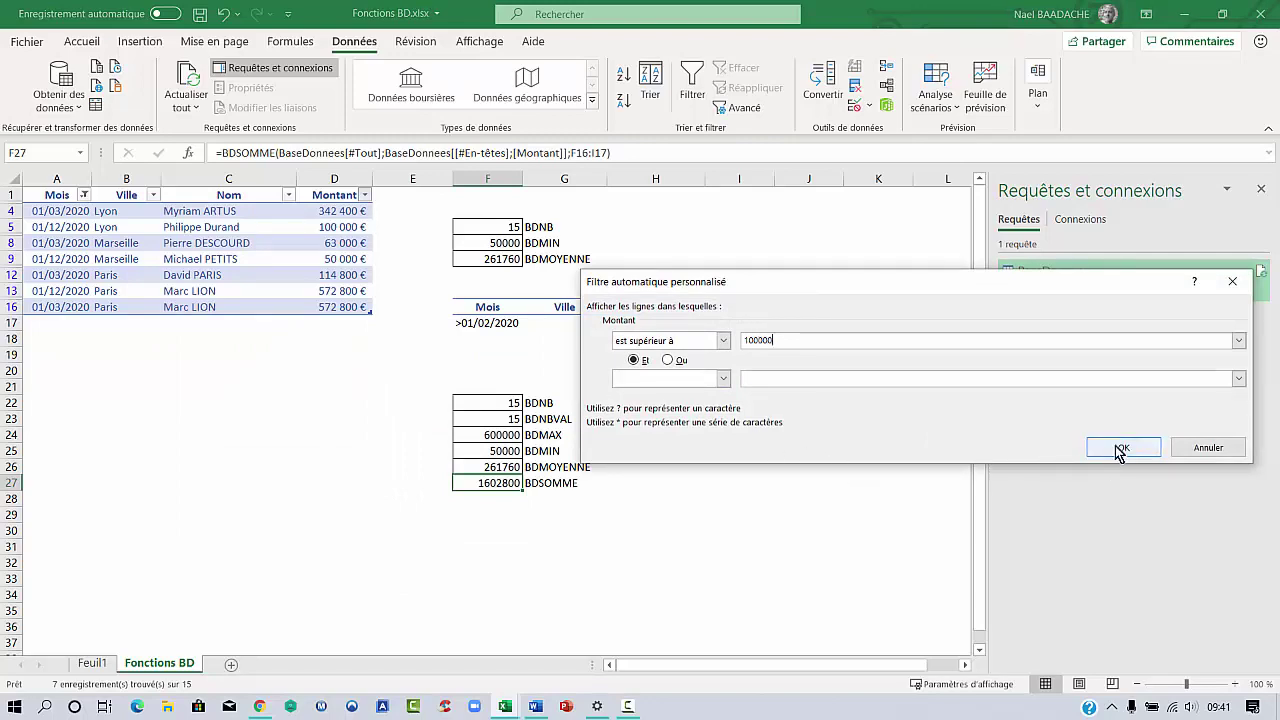
click(1119, 449)
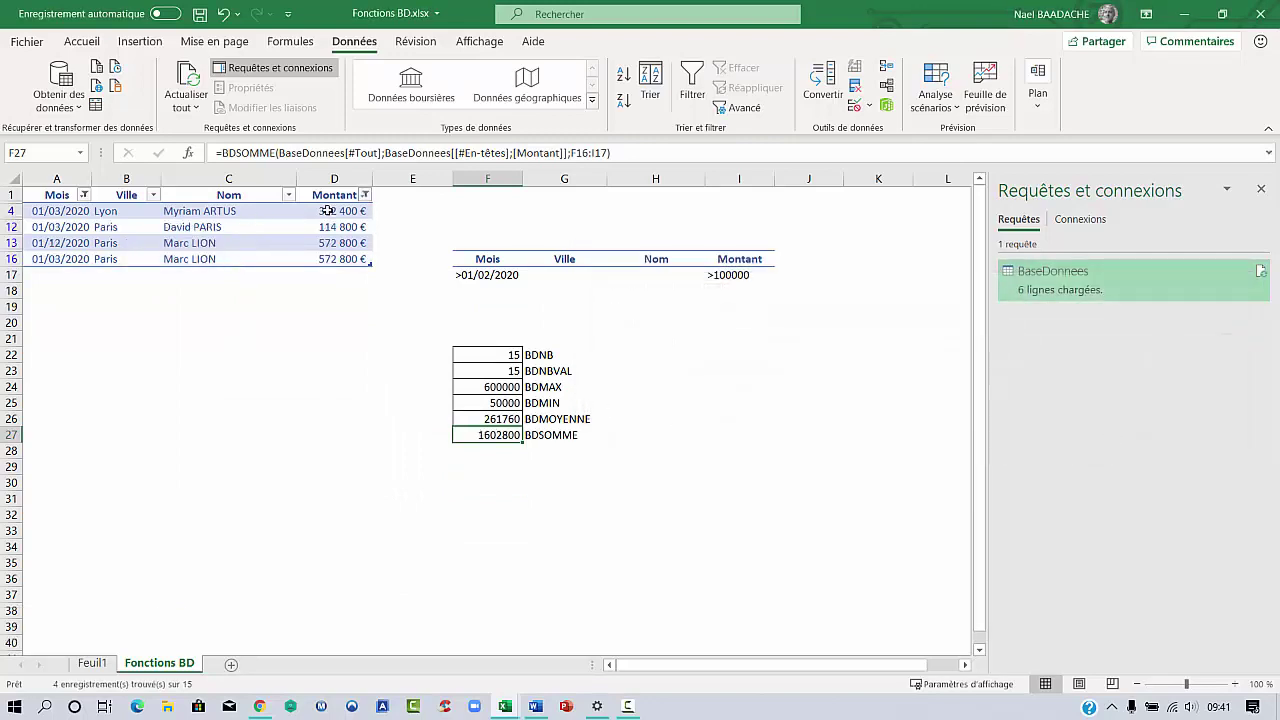
drag(328, 211, 334, 259)
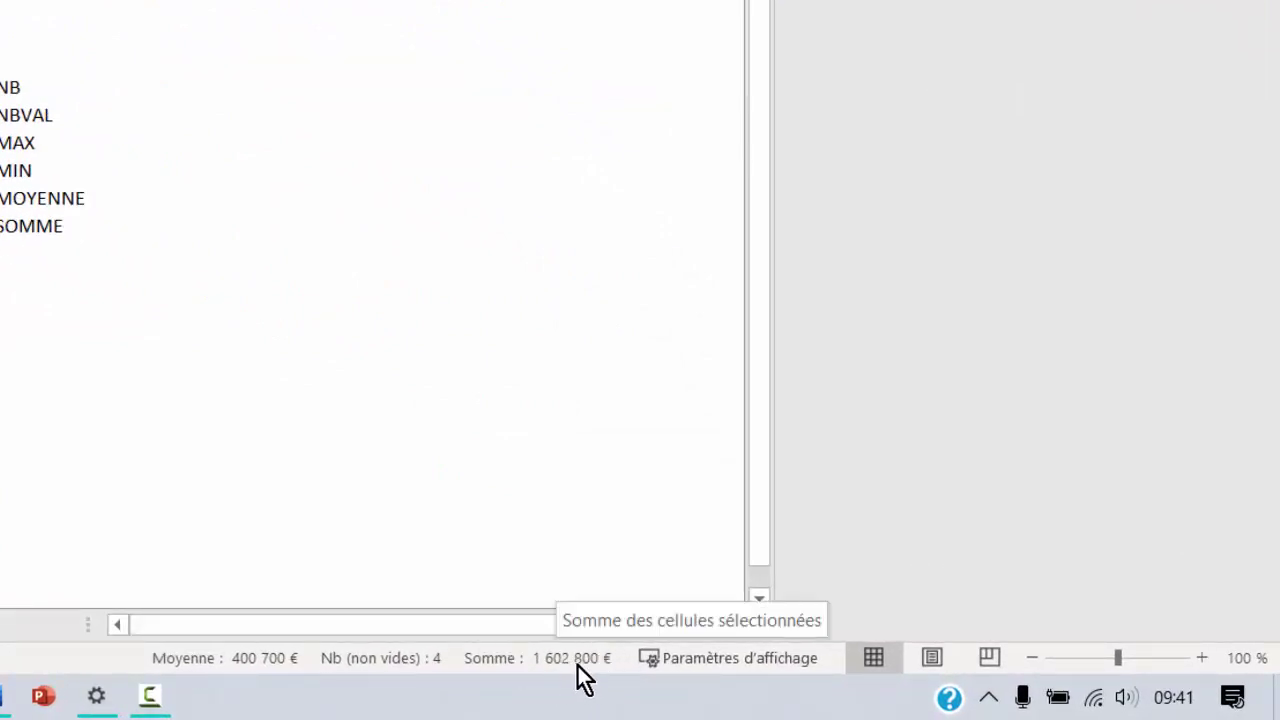
click(286, 354)
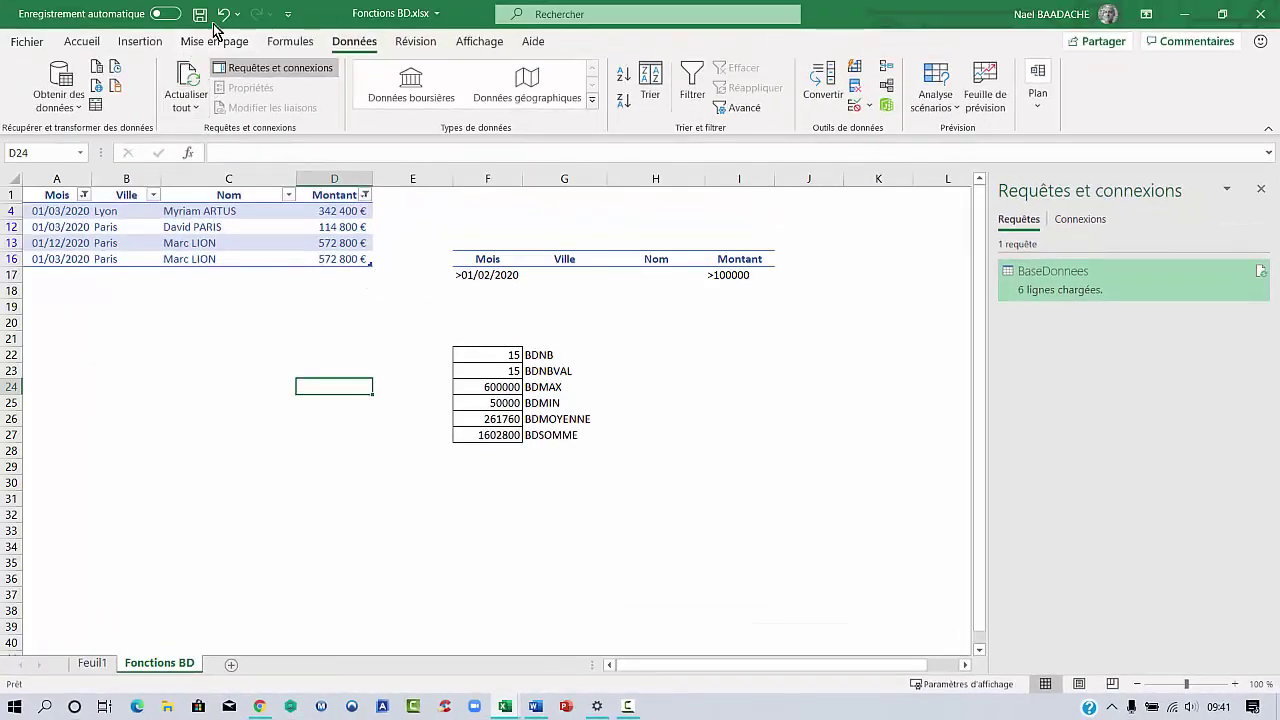
click(222, 14)
click(222, 14)
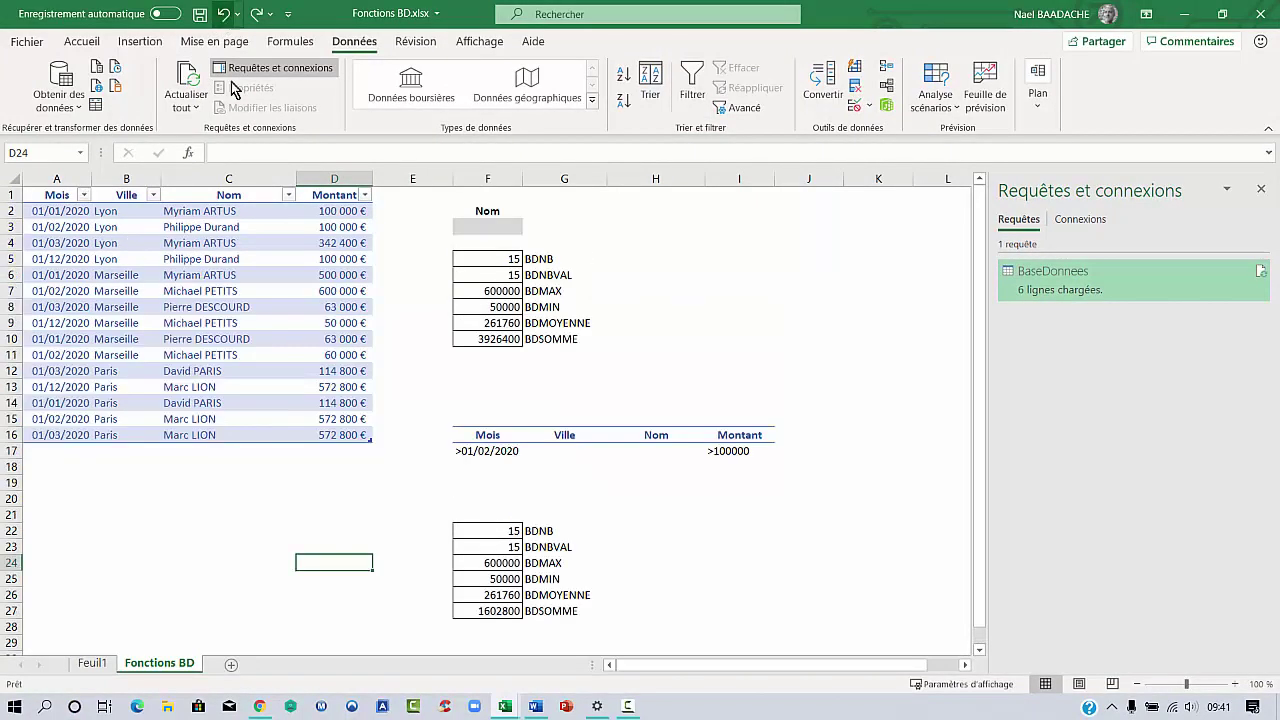
click(226, 482)
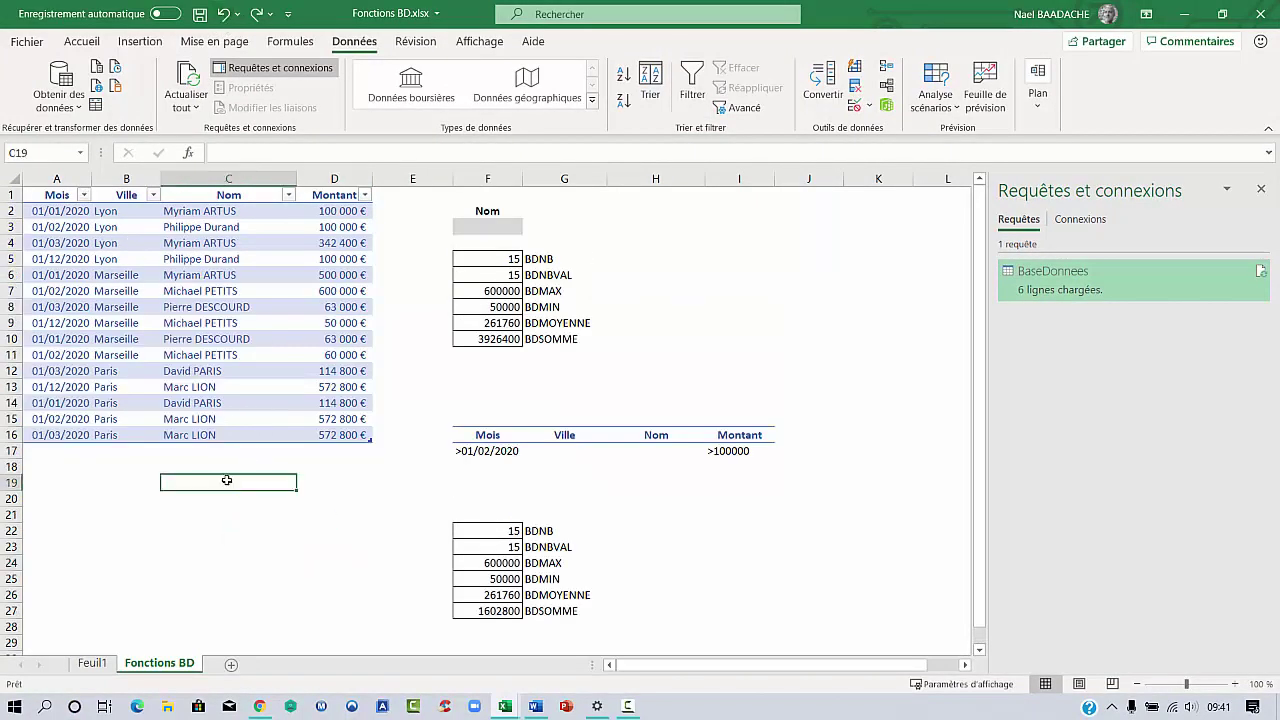